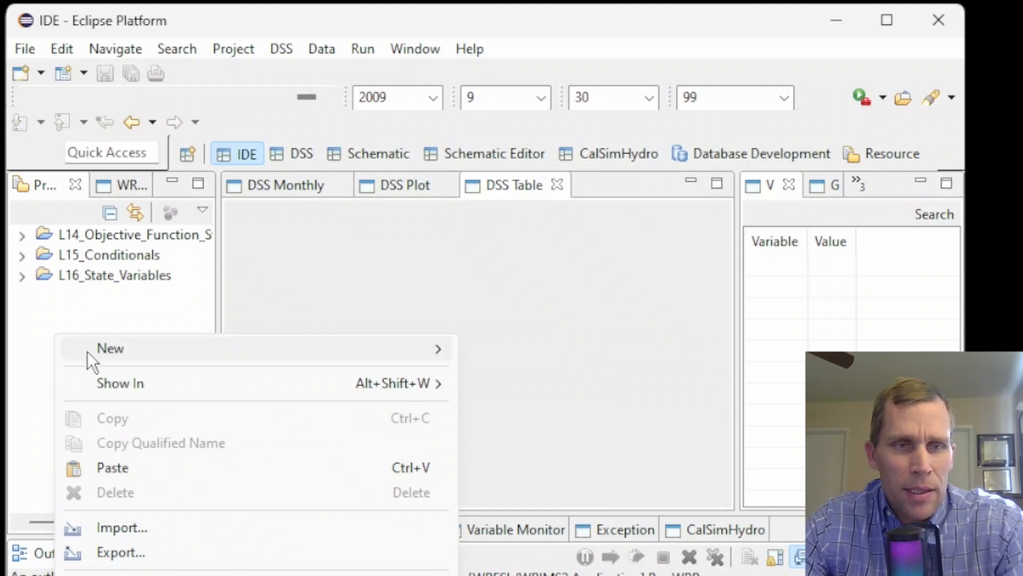
Start a new general project and name it E6_Reservoir_Guide_Curve
{"action": "mouse_move", "coordinate": [87, 351]}
{"action": "left_click", "coordinate": [523, 352]}
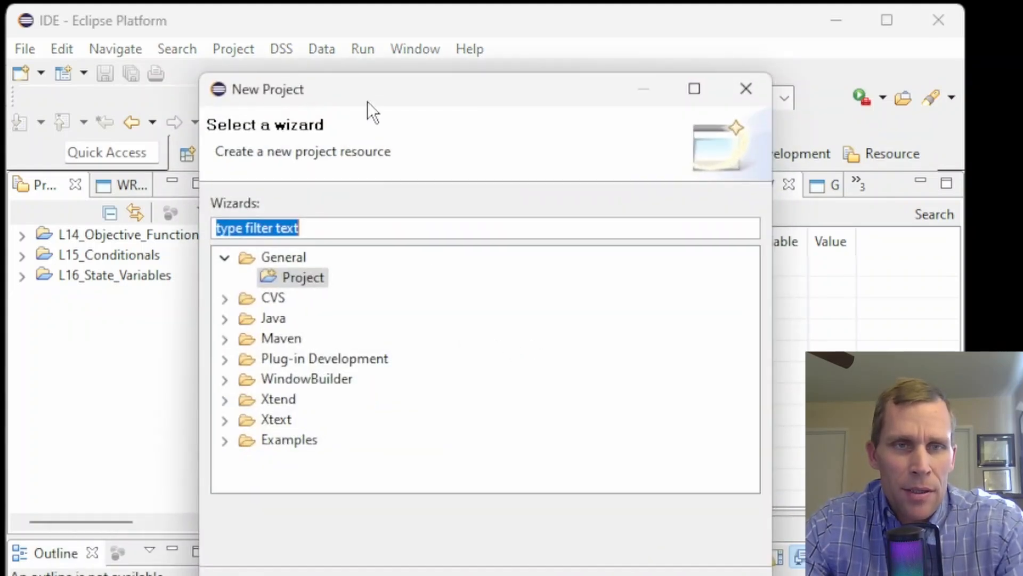
{"action": "left_click_drag", "start_coordinate": [367, 101], "coordinate": [294, 90]}
{"action": "left_click", "coordinate": [443, 540]}
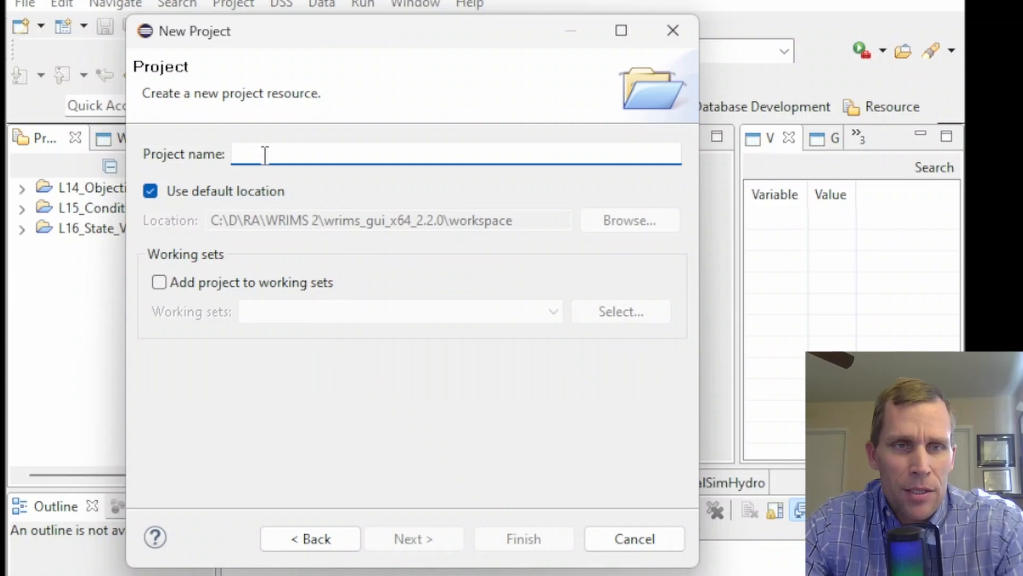
{"action": "type", "text": "E6_Reservoir_Guide_Curve"}
{"action": "left_click_drag", "start_coordinate": [400, 154], "coordinate": [209, 158]}
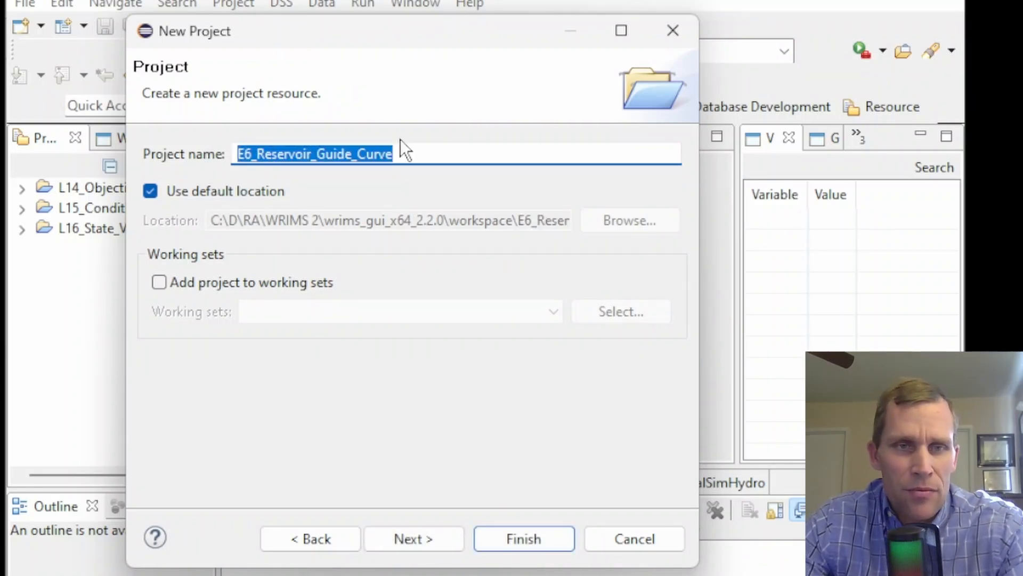
Turn off the default location, then switch to File Explorer and copy the 6-Reservoir_Guide_Curve\project folder path
{"action": "left_click", "coordinate": [150, 193]}
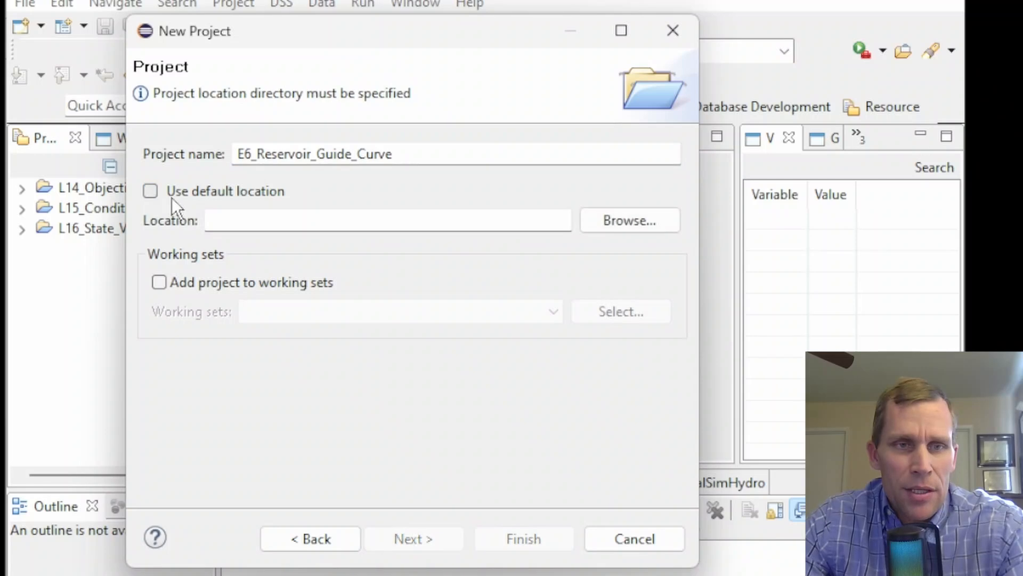
{"action": "left_click", "coordinate": [228, 220]}
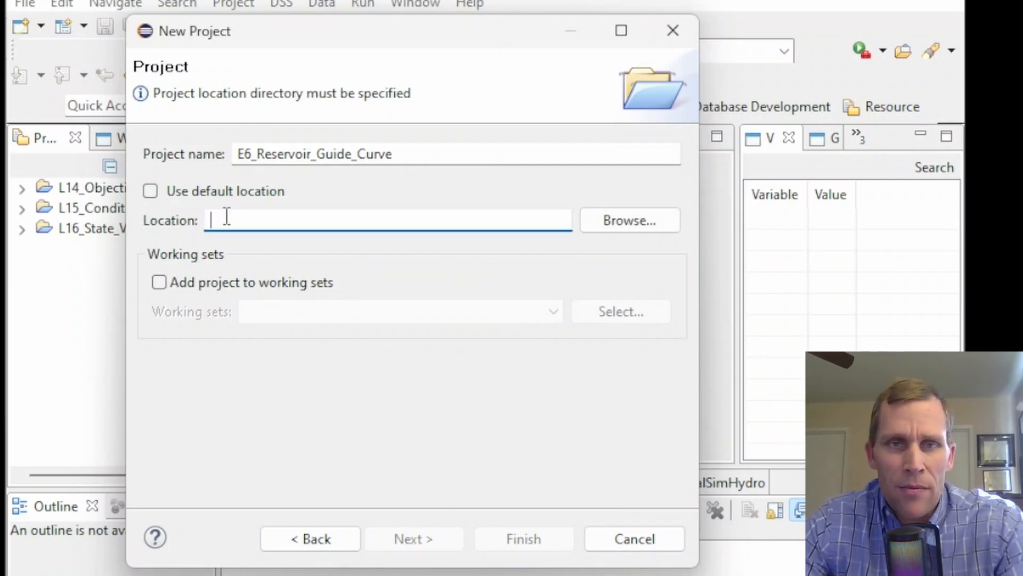
{"action": "key", "text": "alt+Tab"}
{"action": "left_click_drag", "start_coordinate": [1022, 101], "coordinate": [958, 2]}
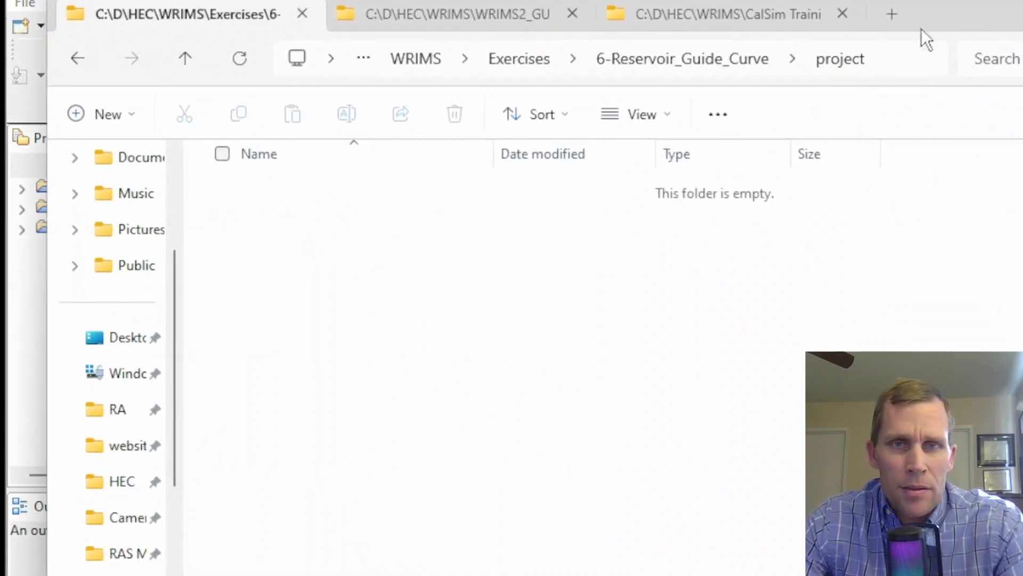
{"action": "left_click", "coordinate": [888, 66]}
{"action": "key", "text": "ctrl+c"}
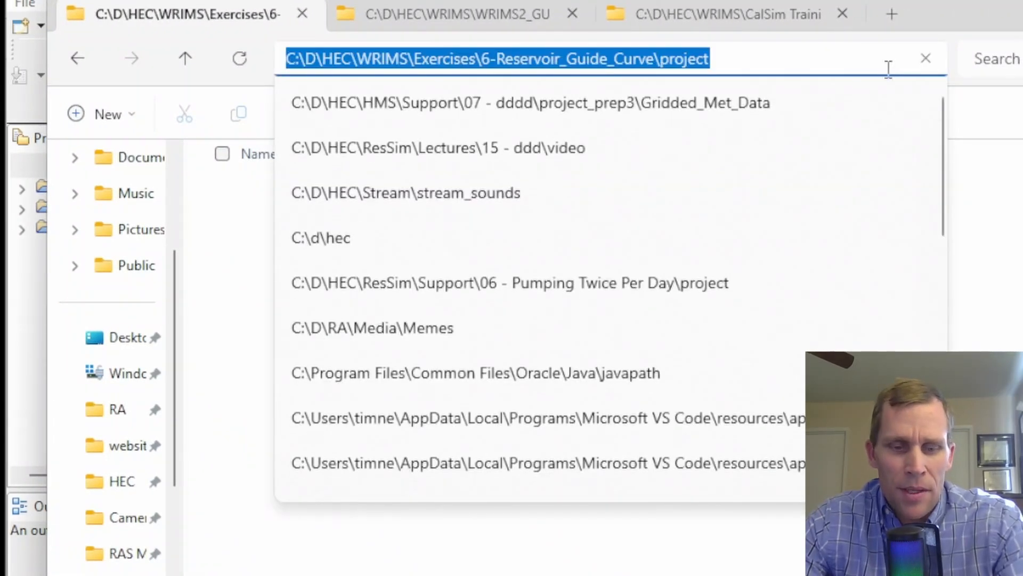
{"action": "left_click", "coordinate": [968, 22]}
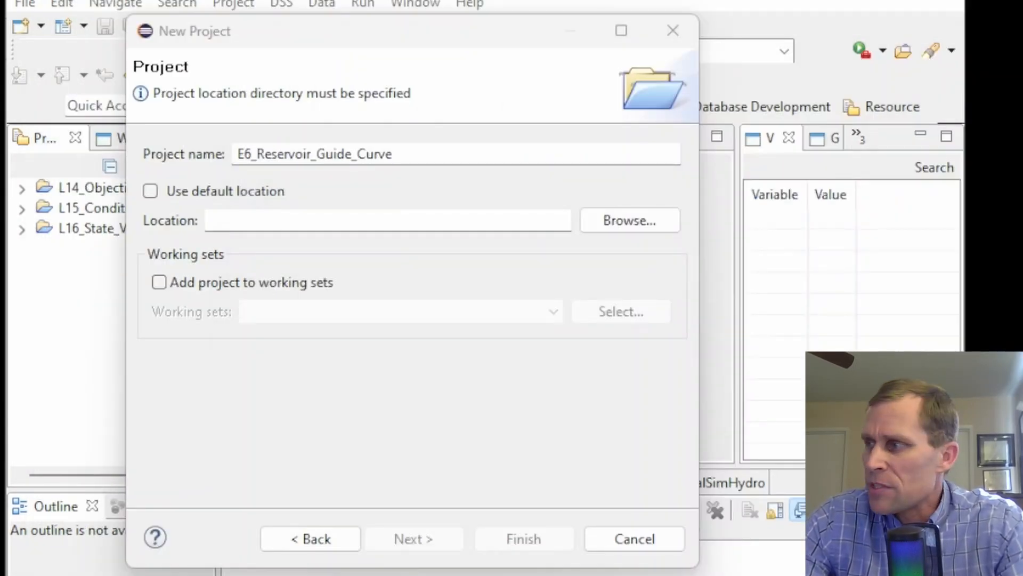
Set the project location to C:\D\HEC\WRIMS\Exercises\6-Reservoir_Guide_Curve\project and finish creating the project
{"action": "left_click", "coordinate": [349, 216]}
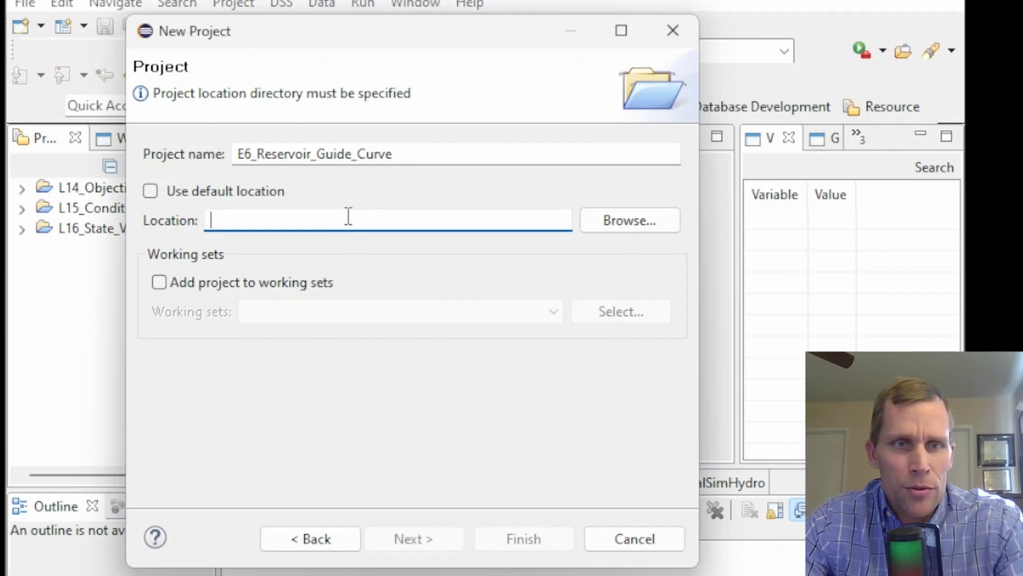
{"action": "key", "text": "ctrl+v"}
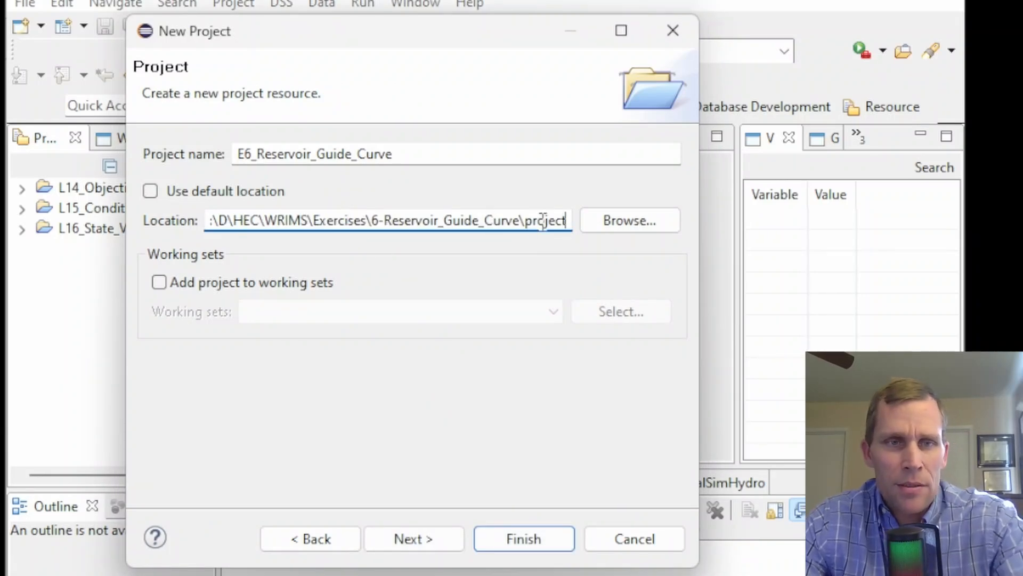
{"action": "left_click", "coordinate": [506, 538]}
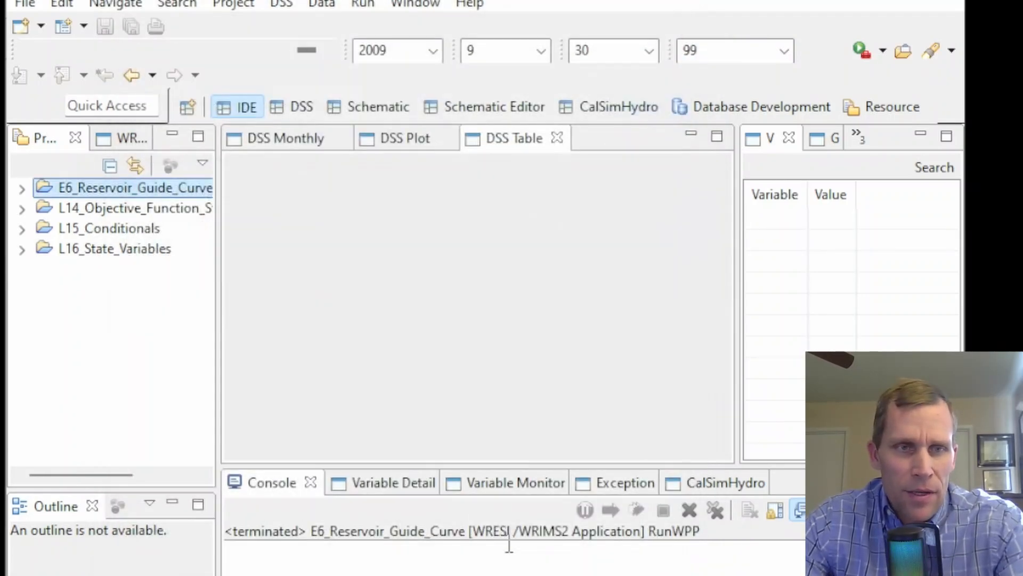
Create a new WRESL/WRIMS2 Application run configuration from the new project's run configurations
{"action": "right_click", "coordinate": [100, 187]}
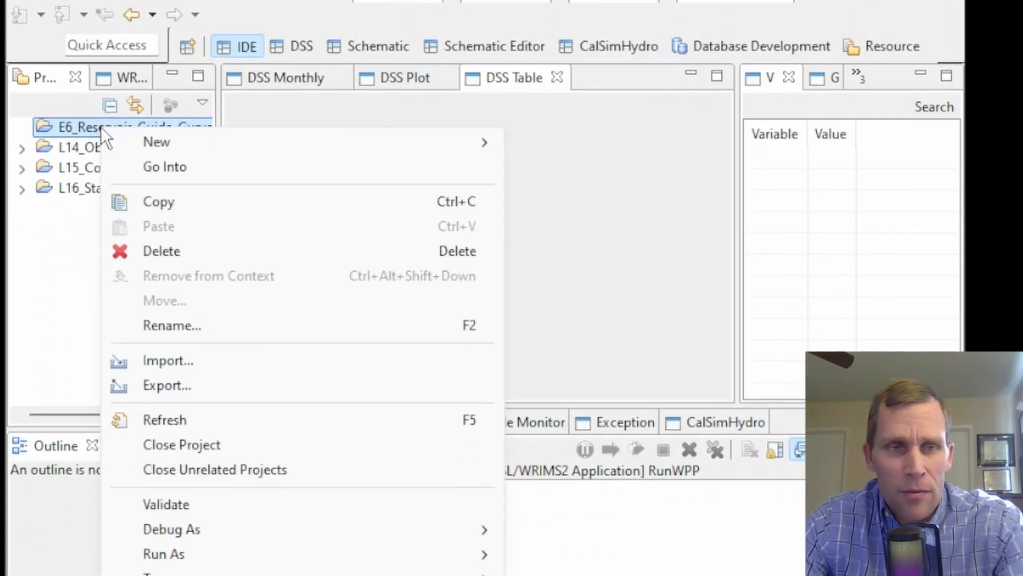
{"action": "mouse_move", "coordinate": [305, 554]}
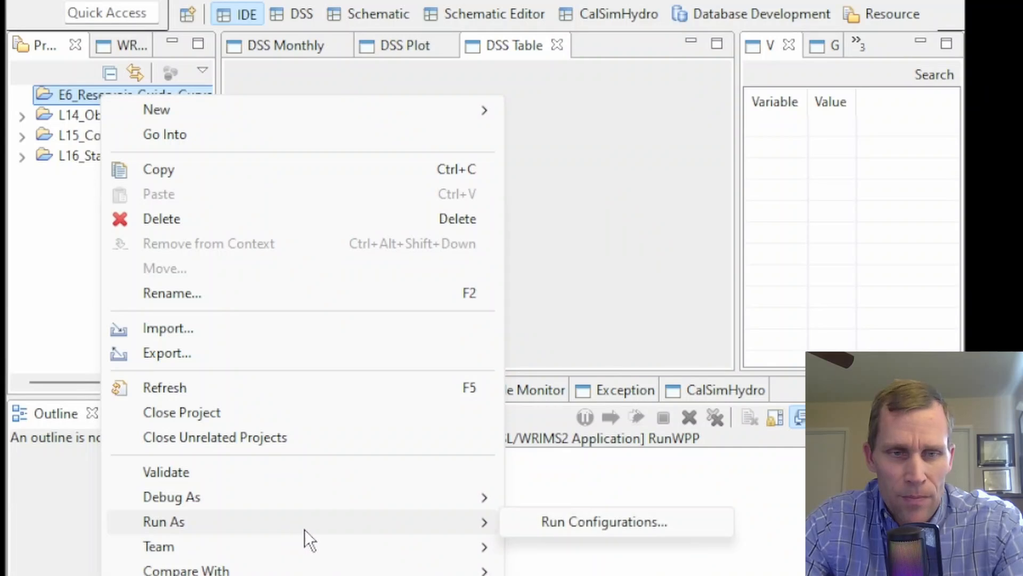
{"action": "left_click", "coordinate": [554, 523]}
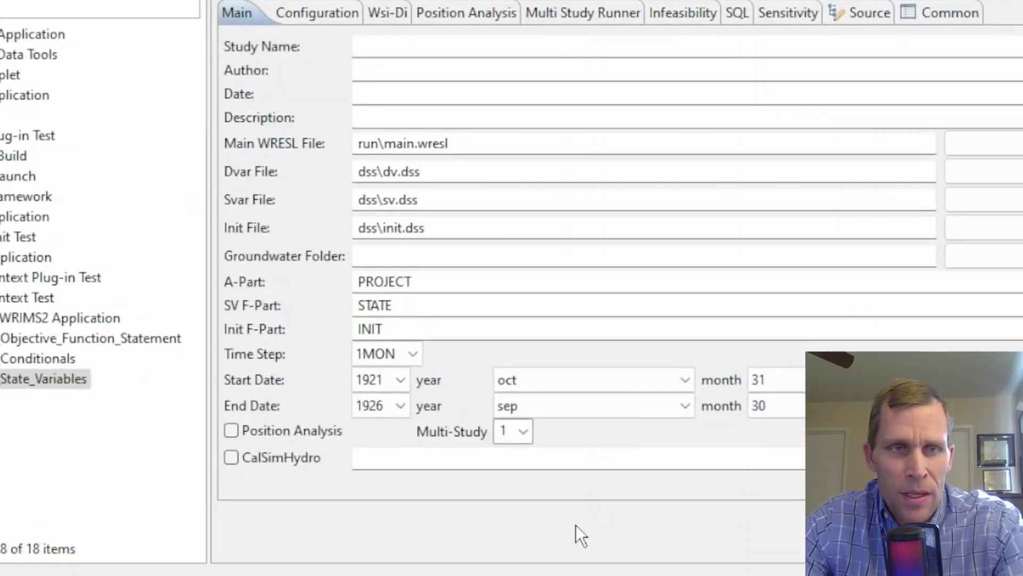
{"action": "left_click", "coordinate": [32, 318]}
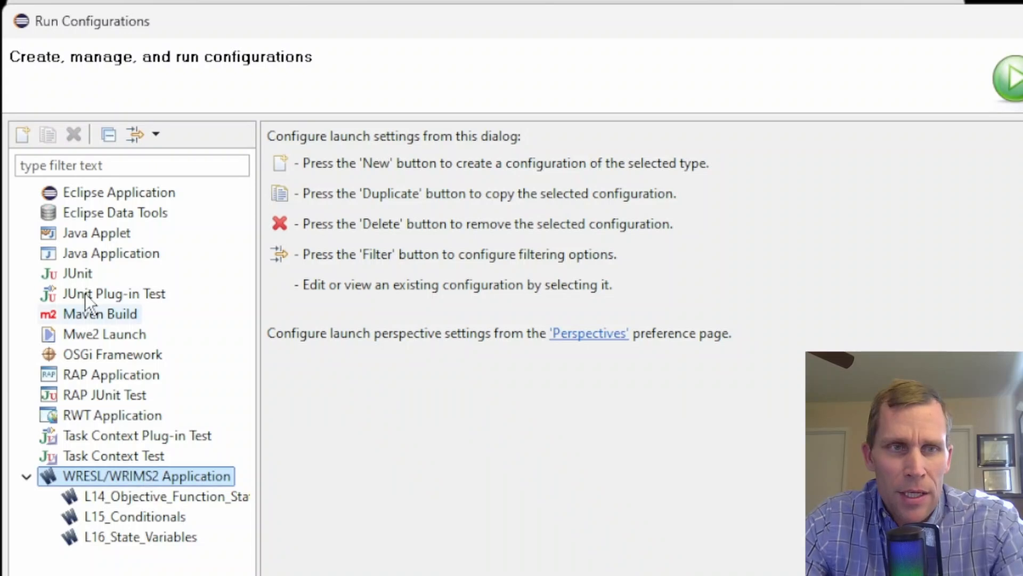
{"action": "left_click", "coordinate": [24, 136]}
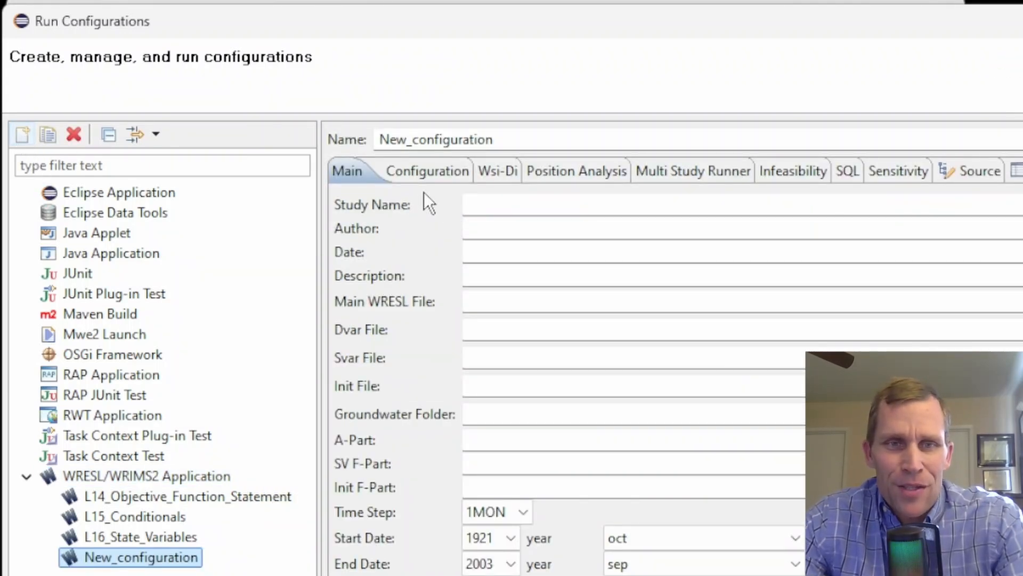
Name the run configuration E6_Reservoir_Guide_Curve
{"action": "double_click", "coordinate": [524, 138]}
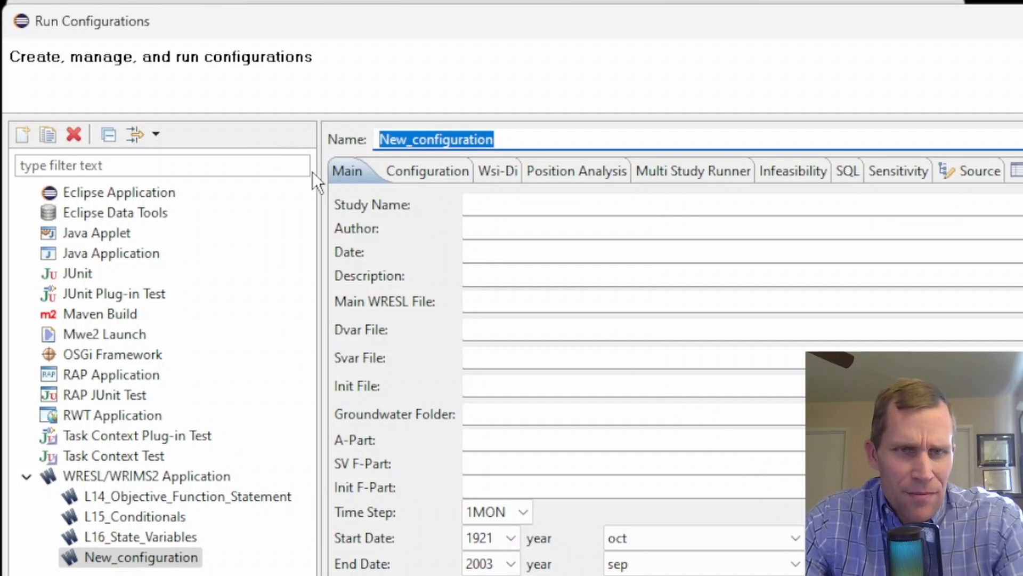
{"action": "type", "text": "E6_Reservoir_Guide_Curve"}
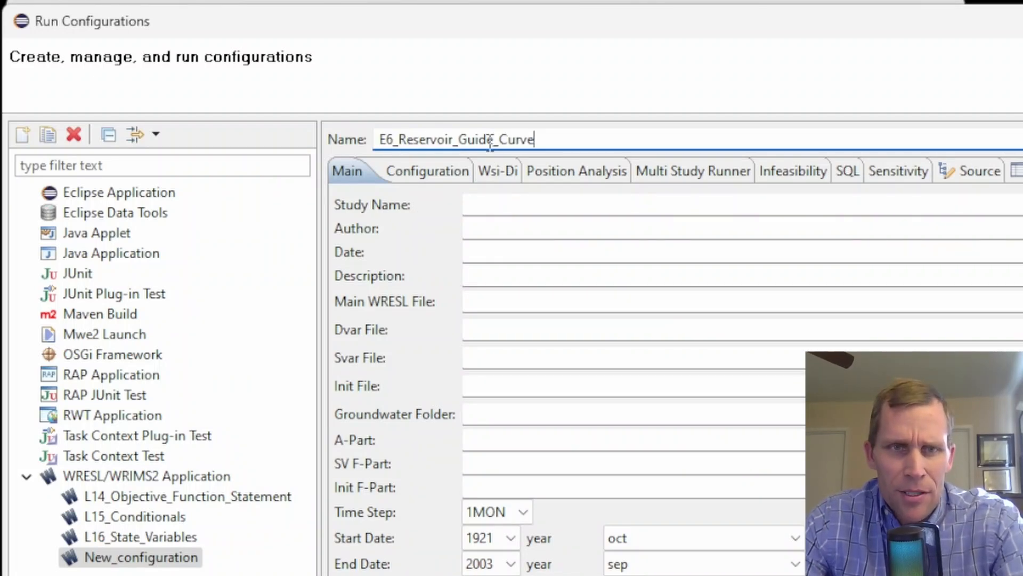
{"action": "key", "text": "Tab"}
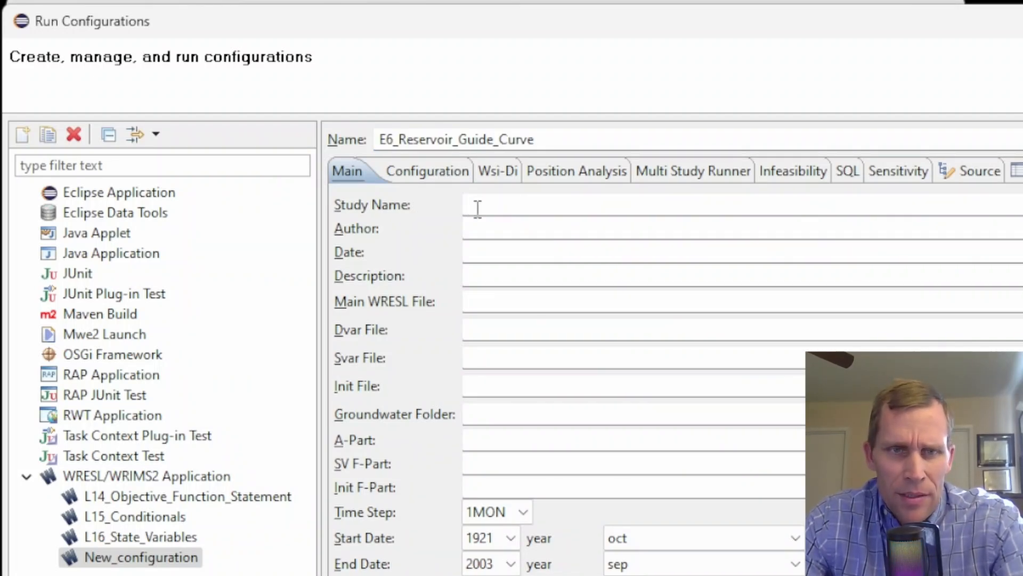
Set the main WRESL file to run\main.wresl
{"action": "left_click", "coordinate": [476, 296]}
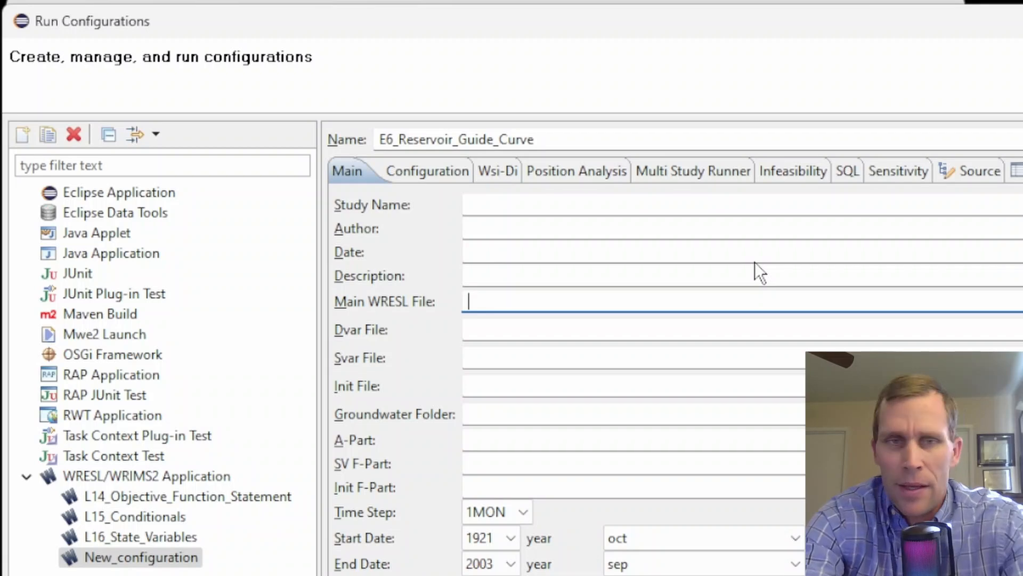
{"action": "type", "text": "run\\main.wresl"}
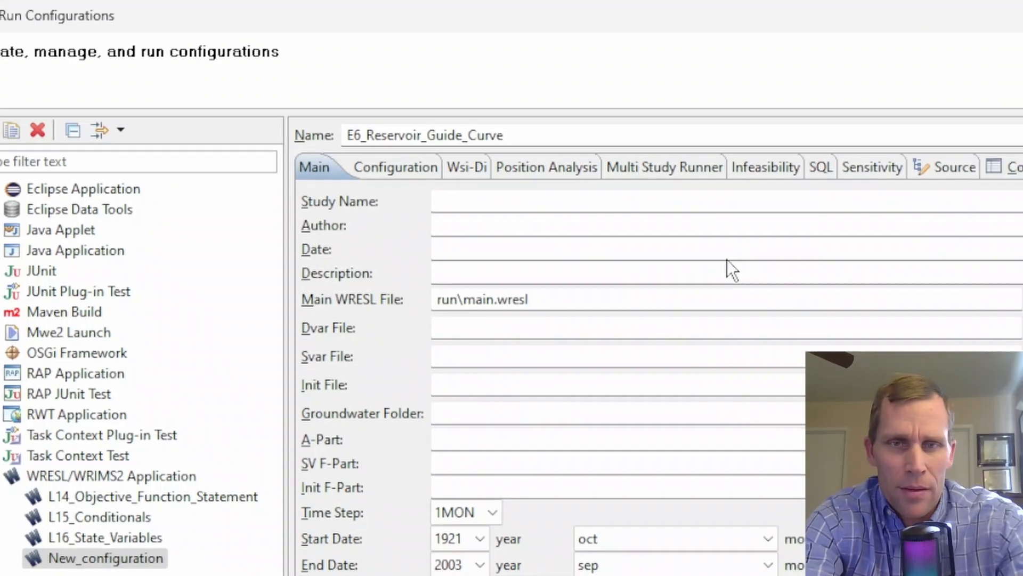
{"action": "key", "text": "Tab"}
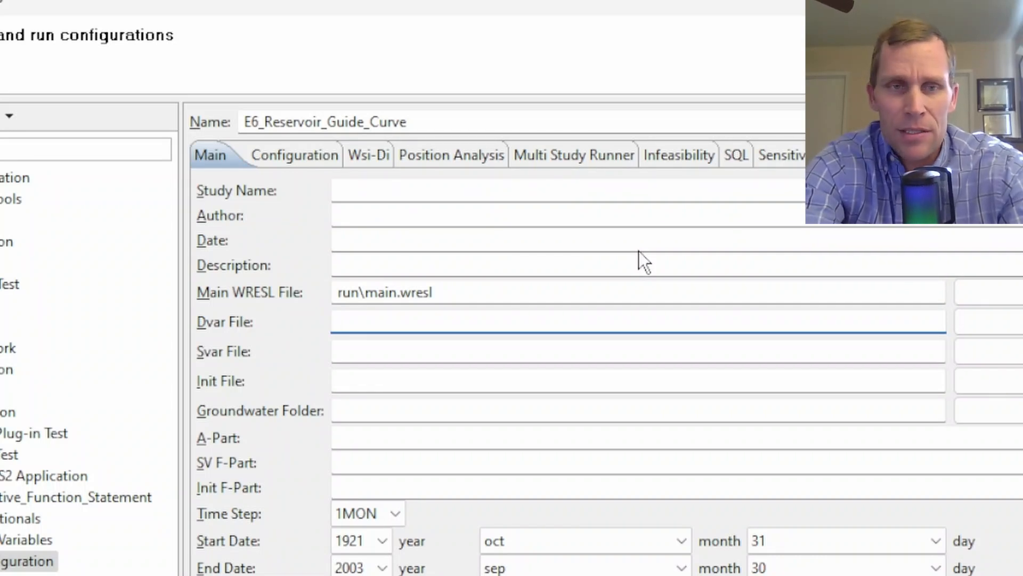
Set the Dvar, Svar and Init files to dss\dv.dss, dss\sv.dss and dss\init.dss
{"action": "type", "text": "dss\\"}
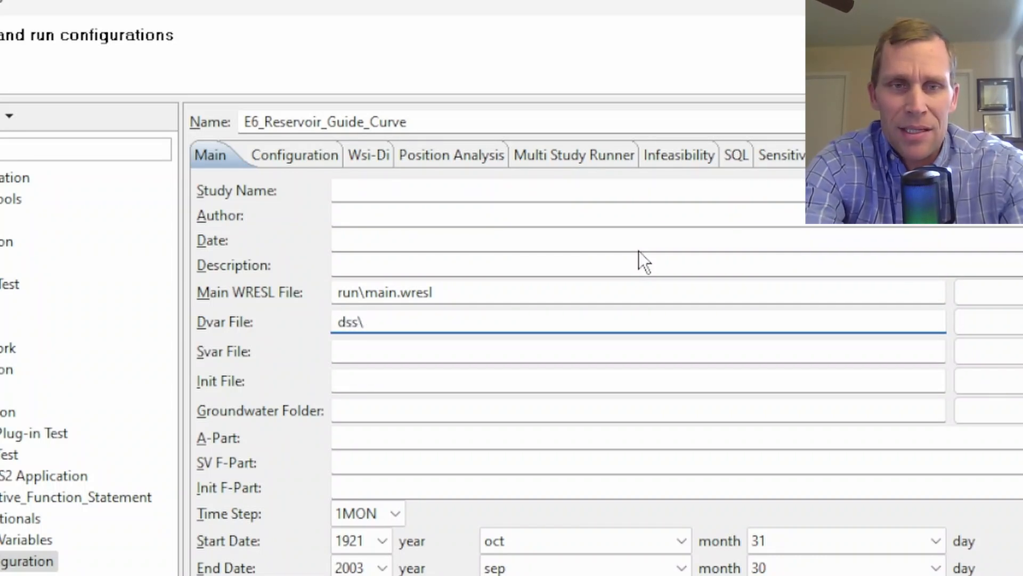
{"action": "type", "text": "dv.dss"}
{"action": "key", "text": "Tab"}
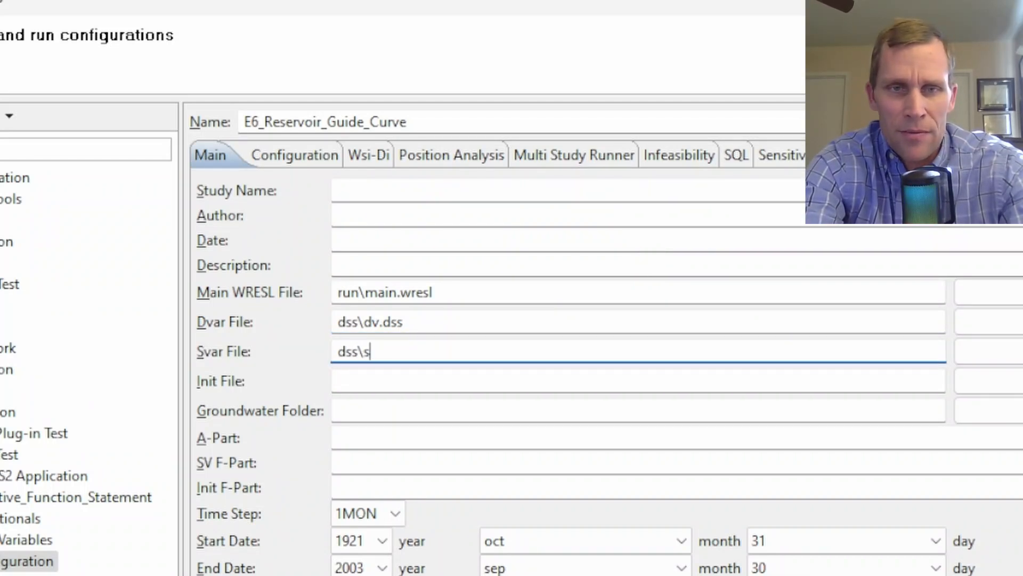
{"action": "type", "text": "dss\\sv.dss"}
{"action": "key", "text": "Tab"}
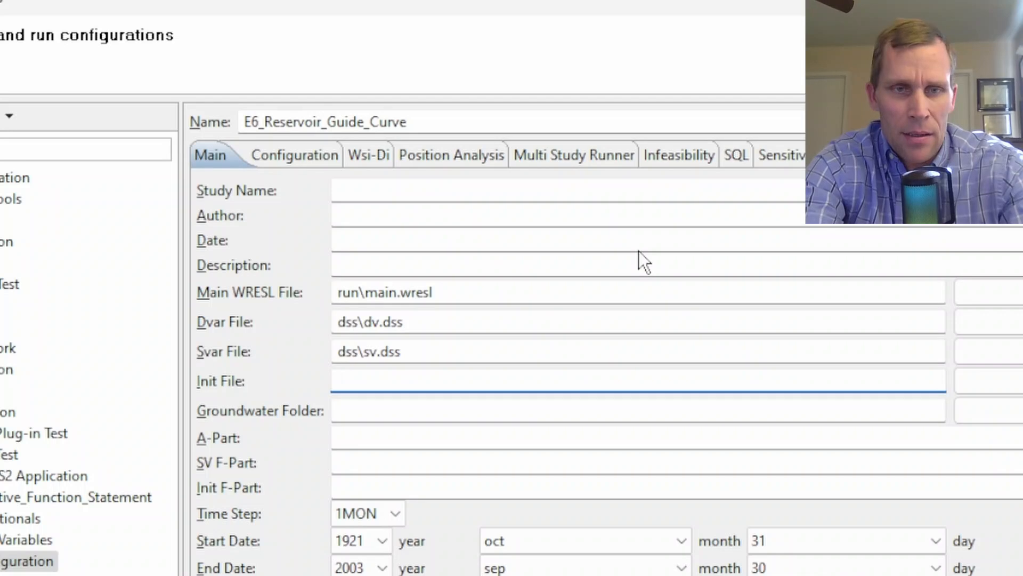
{"action": "type", "text": "dss\\init"}
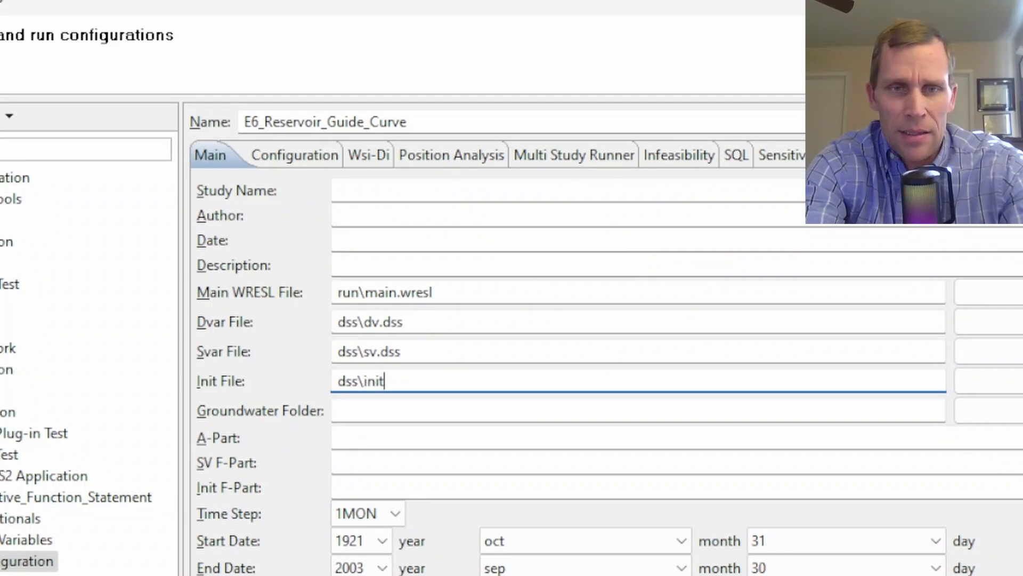
{"action": "type", "text": ".dss"}
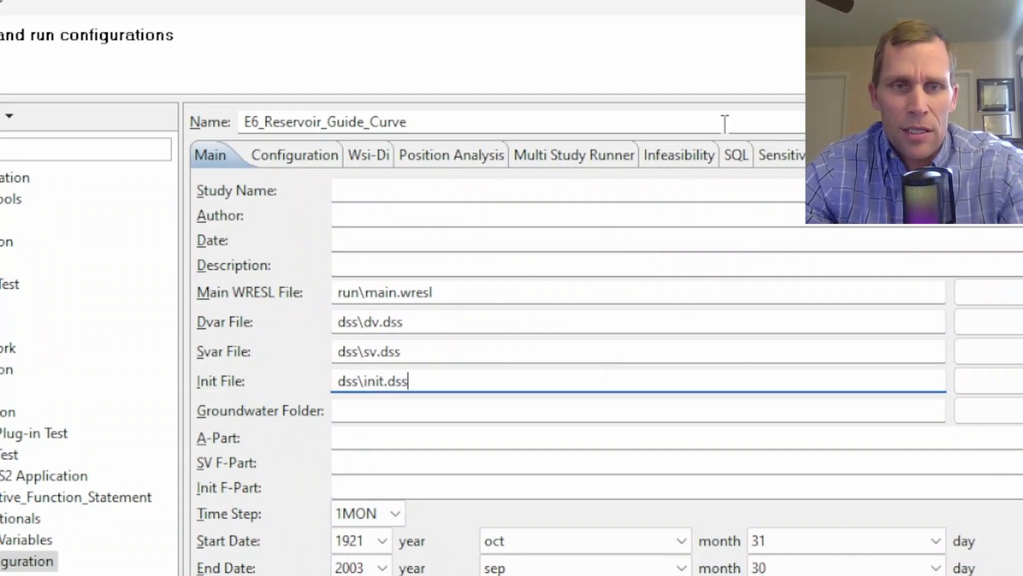
Set the A-Part to PROJECT, the SV F-Part to STATE and the Init F-Part to INIT
{"action": "left_click", "coordinate": [366, 436]}
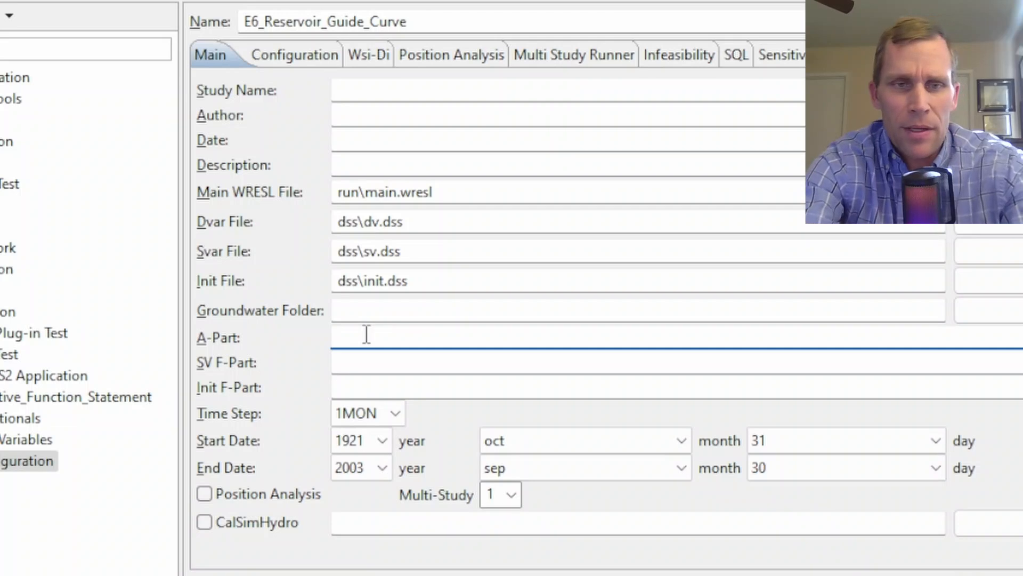
{"action": "type", "text": "PROJECT"}
{"action": "key", "text": "Tab"}
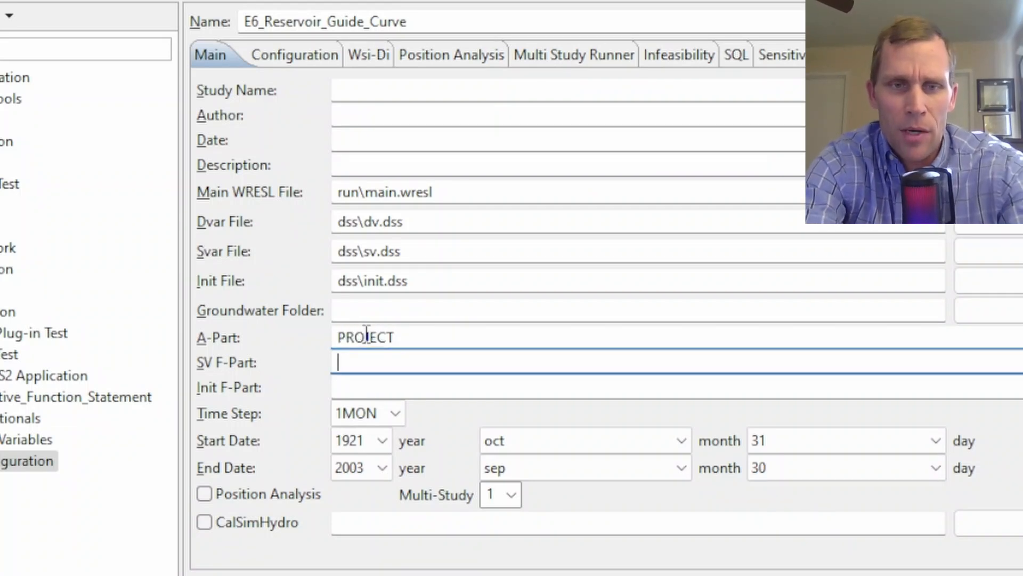
{"action": "type", "text": "STATE"}
{"action": "key", "text": "Tab"}
{"action": "type", "text": "INI"}
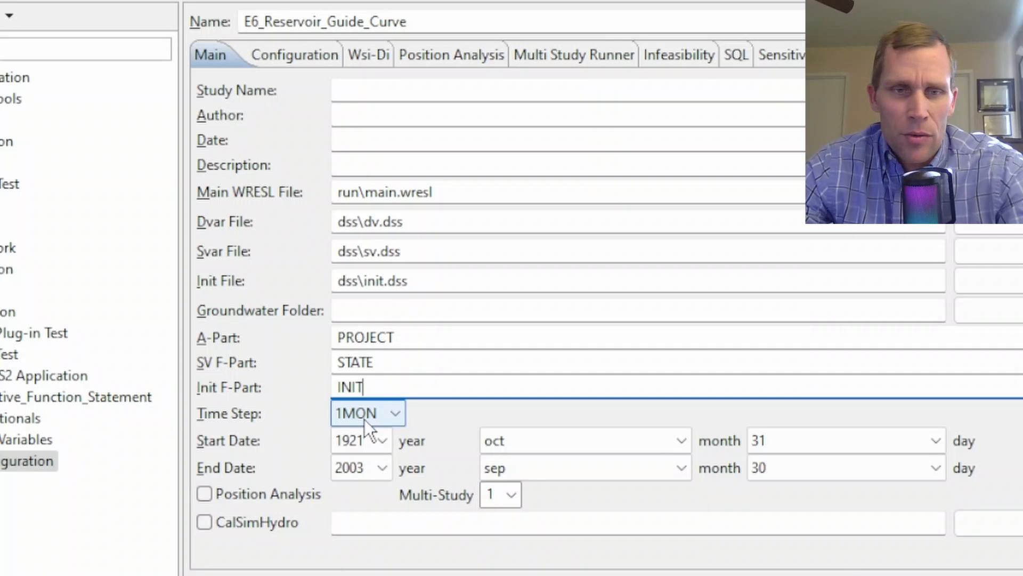
Set the end date year to 1931
{"action": "left_click", "coordinate": [392, 419]}
{"action": "left_click", "coordinate": [394, 420]}
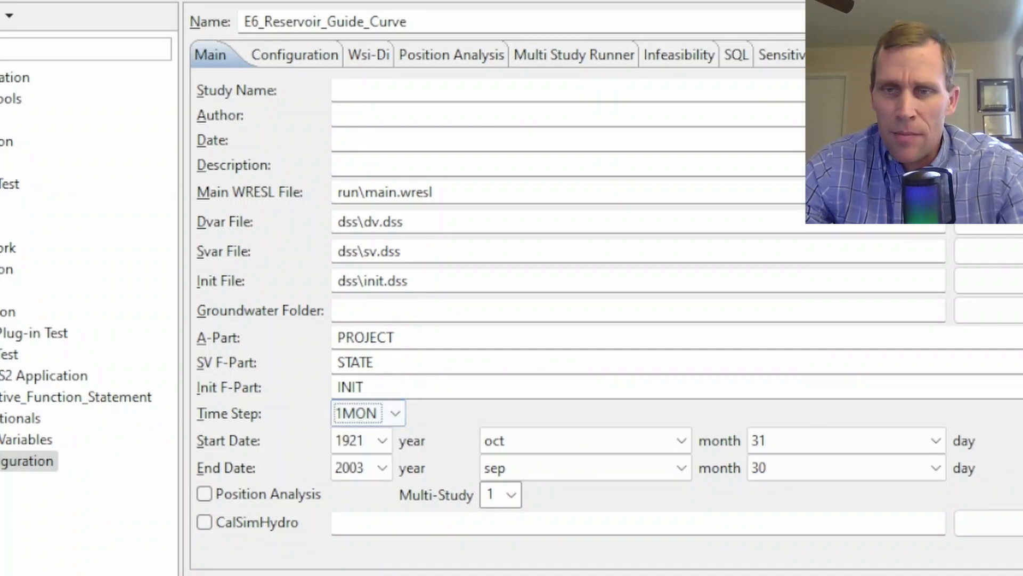
{"action": "left_click_drag", "start_coordinate": [1022, 407], "coordinate": [1002, 407]}
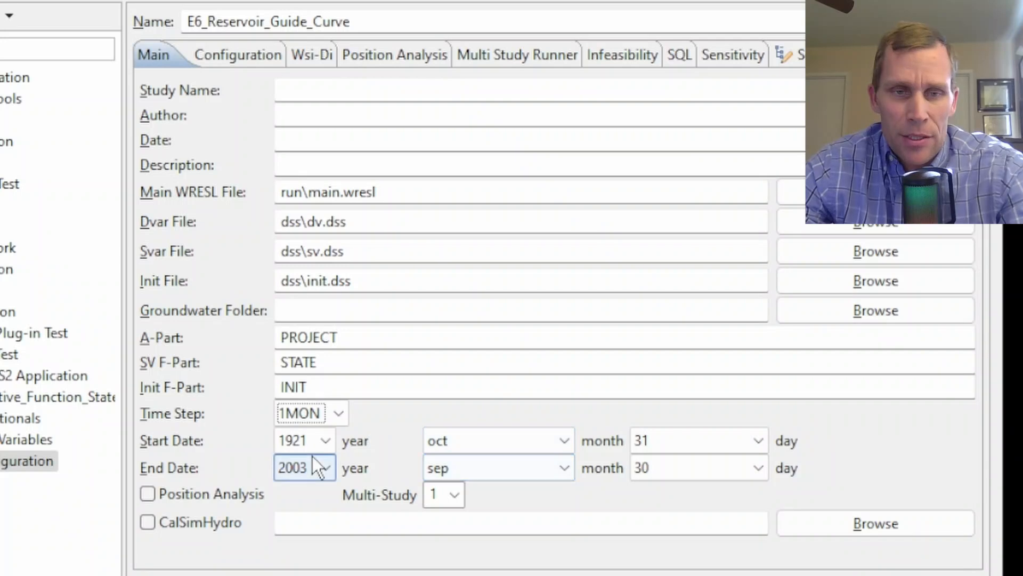
{"action": "key", "text": "Tab"}
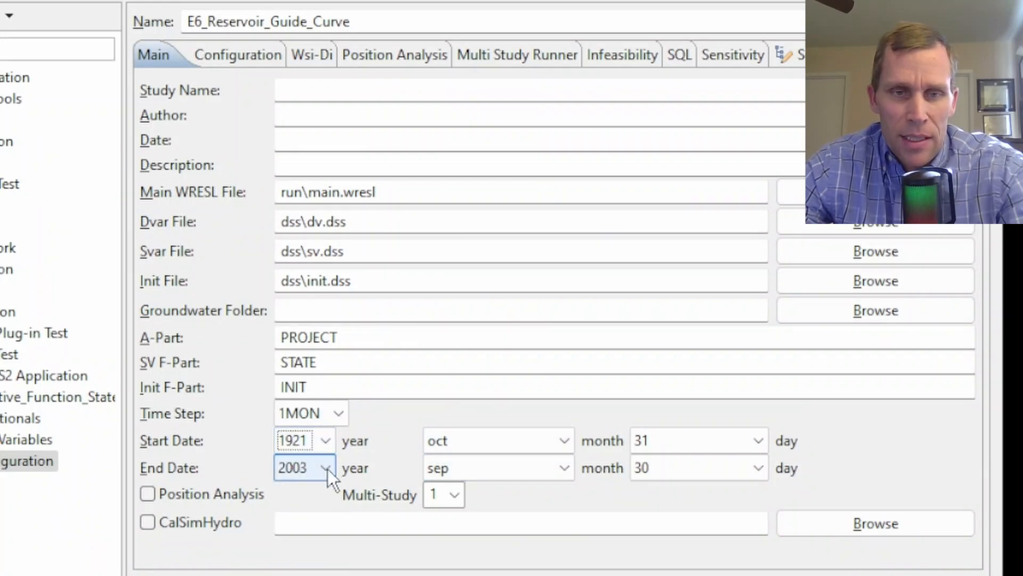
{"action": "left_click", "coordinate": [327, 468]}
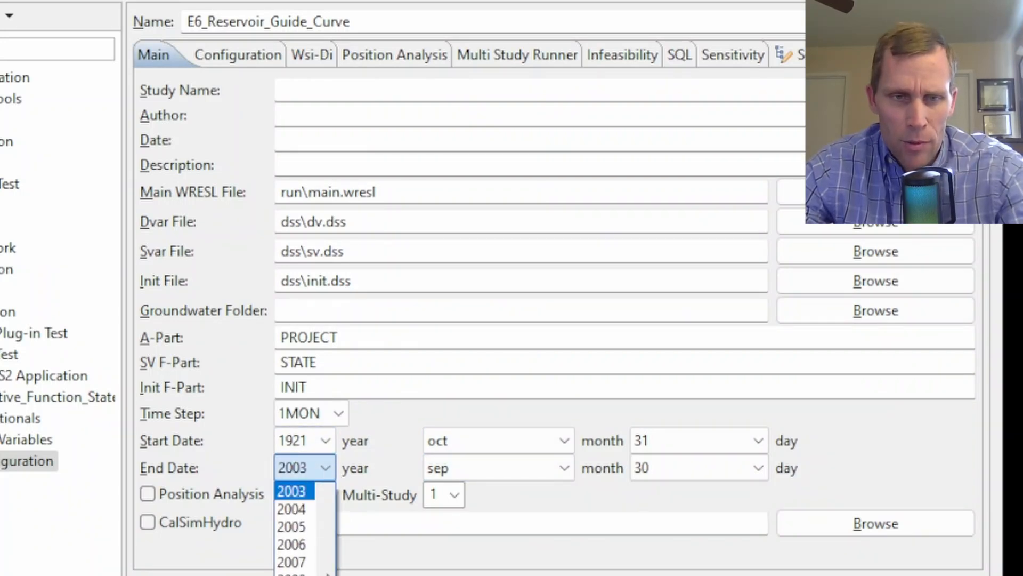
{"action": "left_click_drag", "start_coordinate": [326, 575], "coordinate": [324, 496]}
{"action": "scroll", "coordinate": [304, 574], "scroll_direction": "down", "scroll_amount": 2}
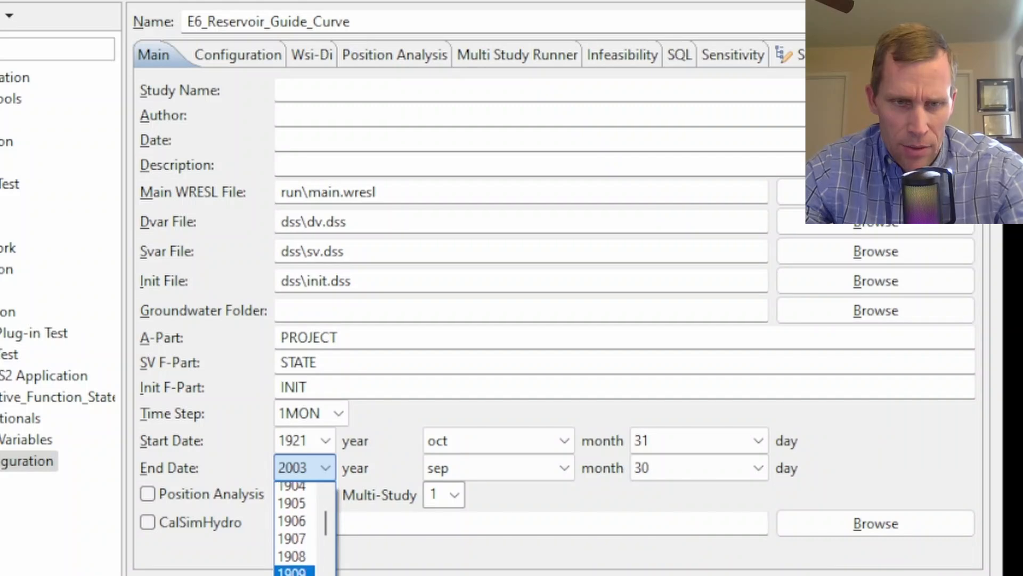
{"action": "scroll", "coordinate": [293, 559], "scroll_direction": "down", "scroll_amount": 8}
{"action": "left_click", "coordinate": [292, 559]}
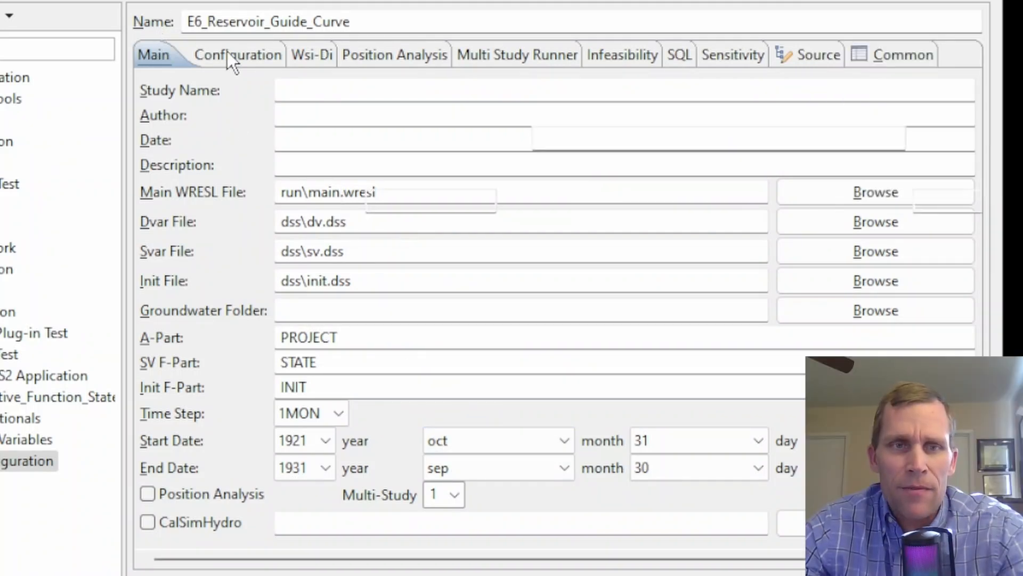
Enable the WRESL Plus option in the configuration settings
{"action": "left_click", "coordinate": [227, 54]}
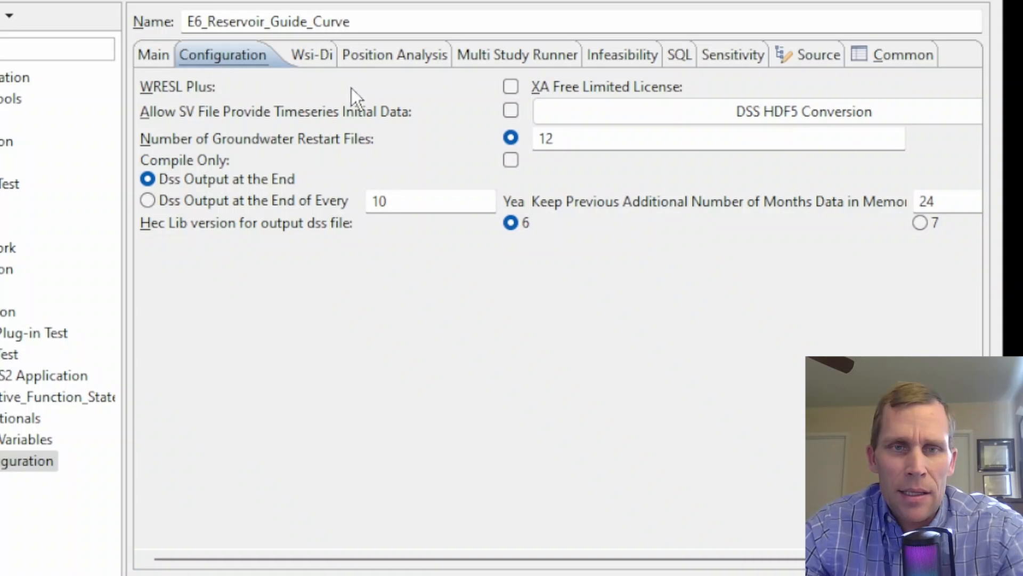
{"action": "left_click", "coordinate": [510, 87]}
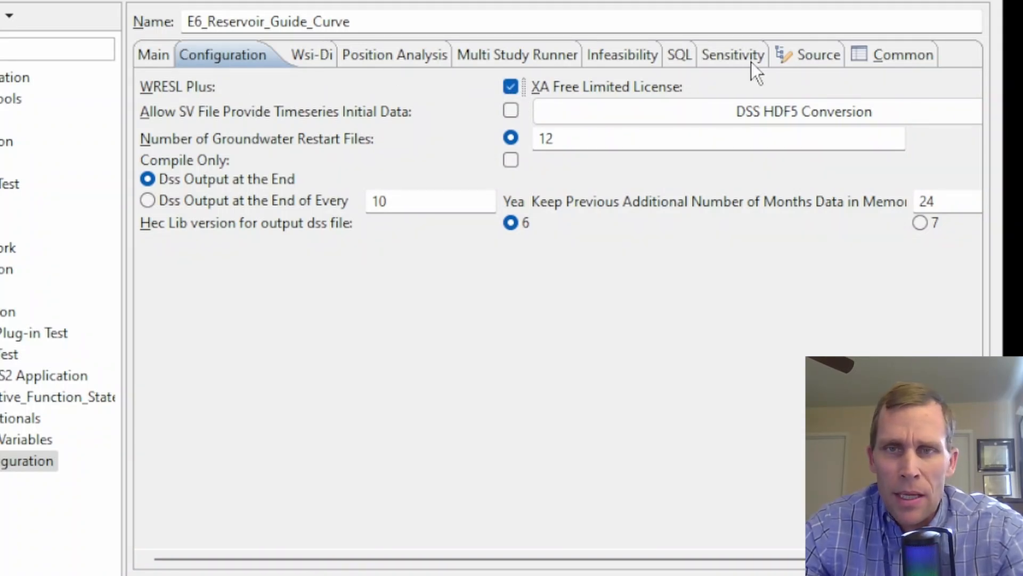
Save the run configuration as a shared file in the E6_Reservoir_Guide_Curve project and apply it
{"action": "left_click", "coordinate": [872, 55]}
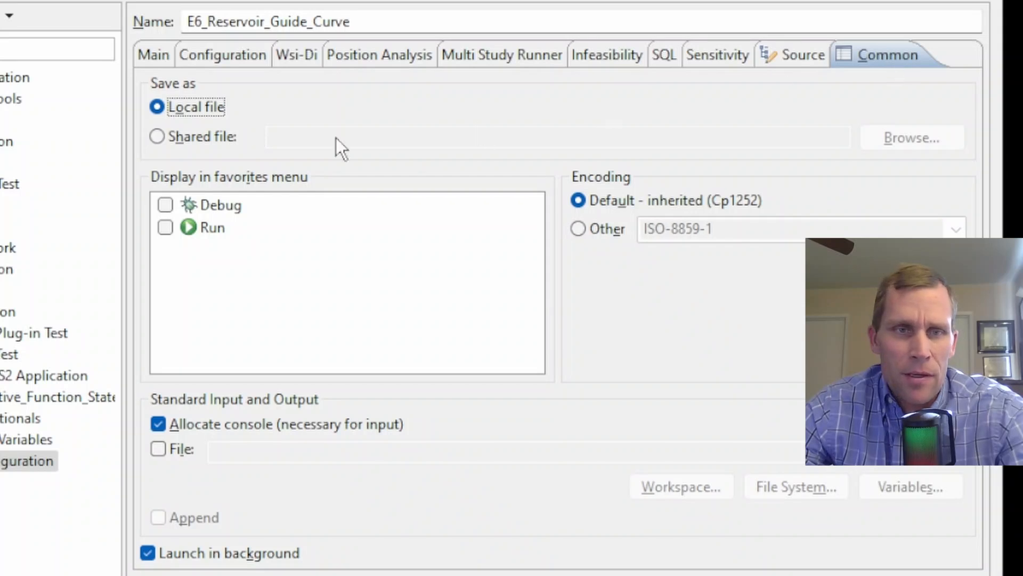
{"action": "left_click", "coordinate": [156, 137]}
{"action": "left_click", "coordinate": [894, 139]}
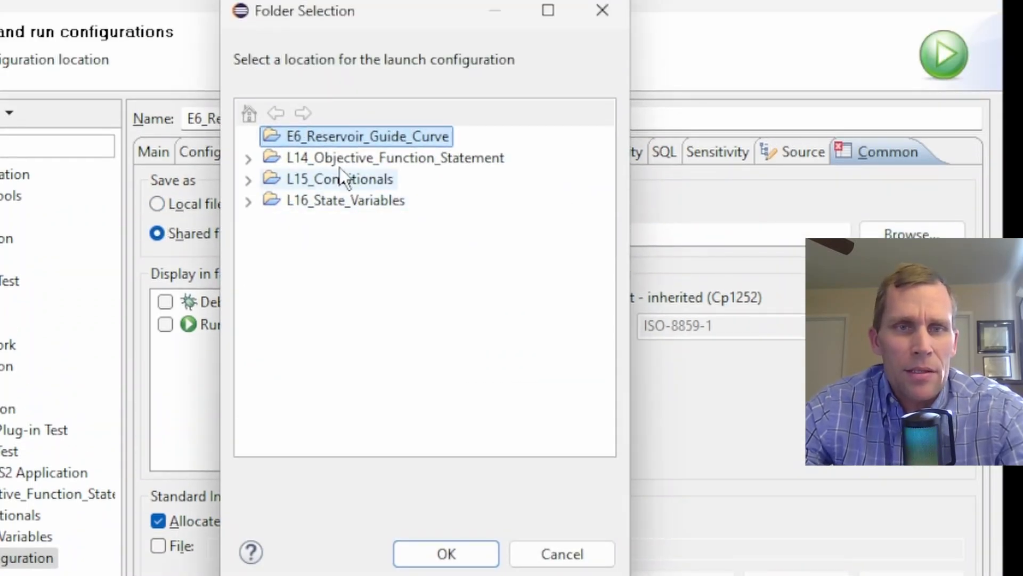
{"action": "left_click", "coordinate": [410, 558]}
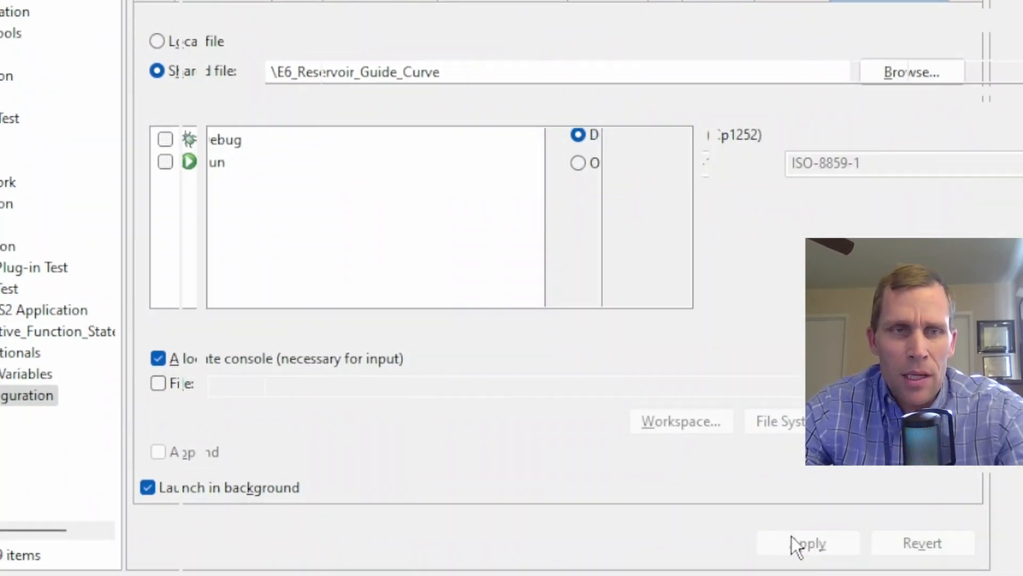
{"action": "left_click", "coordinate": [791, 536]}
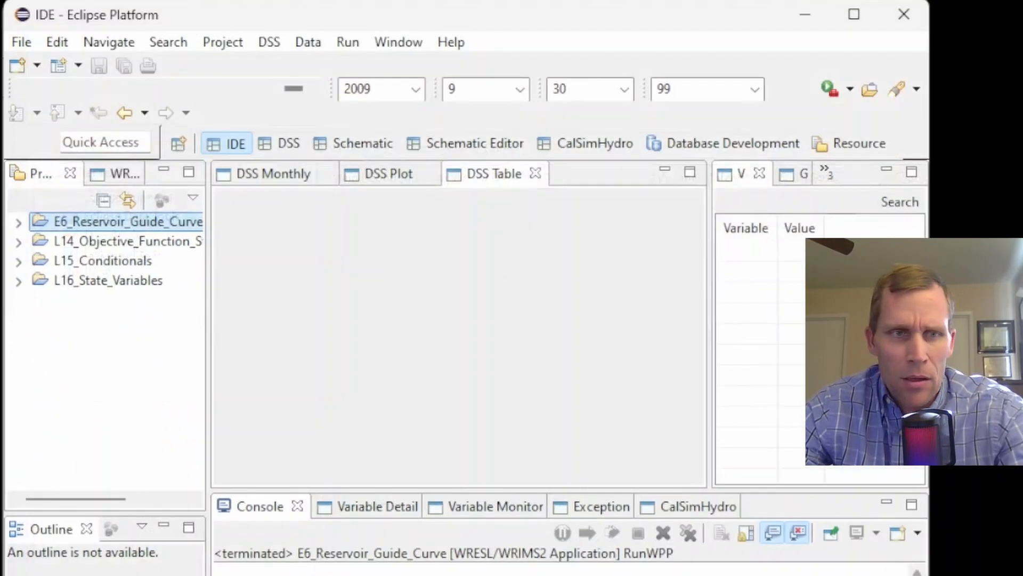
Expand the E6_Reservoir_Guide_Curve project in the project explorer to view its launch file
{"action": "left_click", "coordinate": [19, 223]}
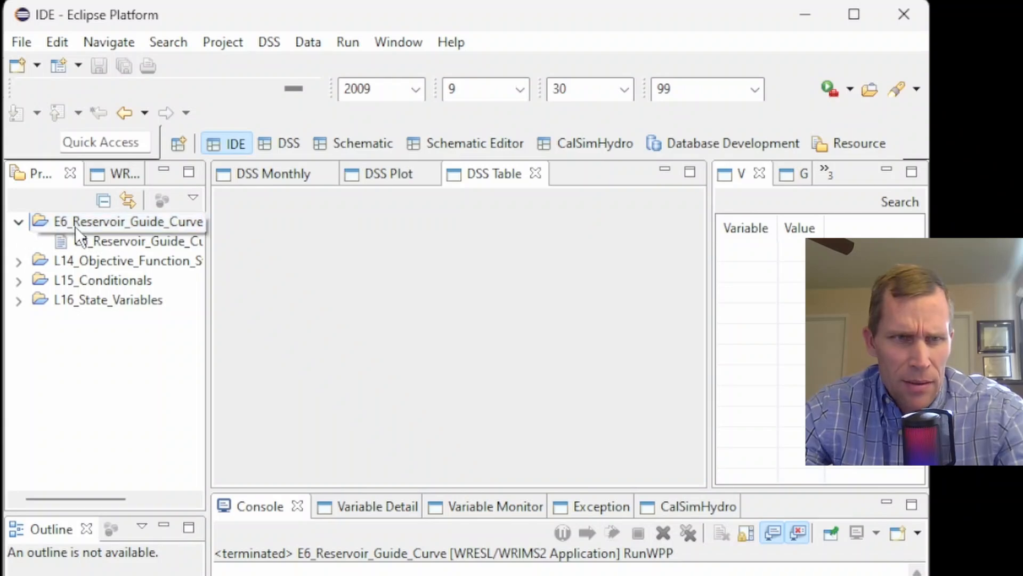
{"action": "left_click", "coordinate": [91, 239]}
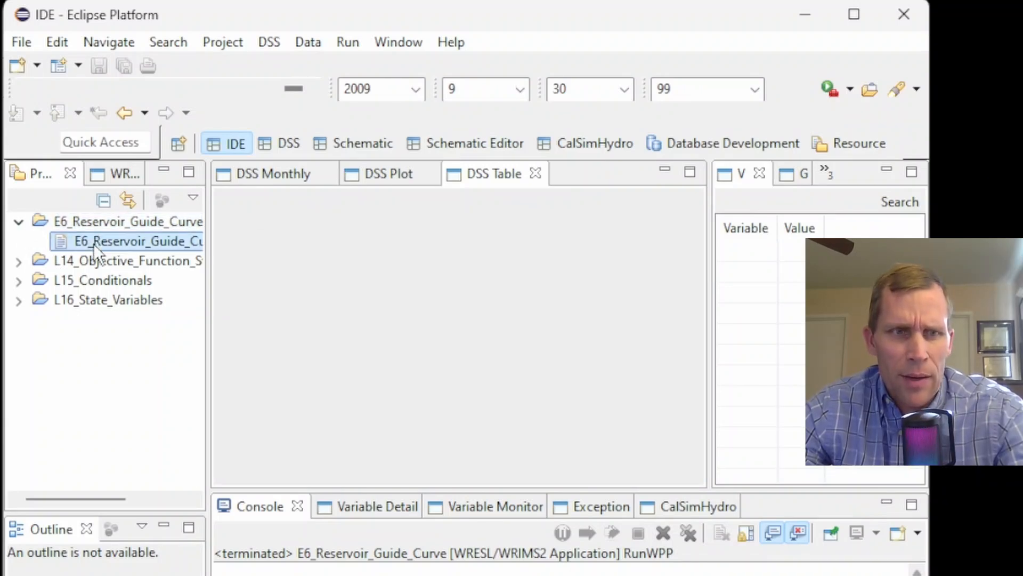
{"action": "left_click_drag", "start_coordinate": [207, 274], "coordinate": [185, 290]}
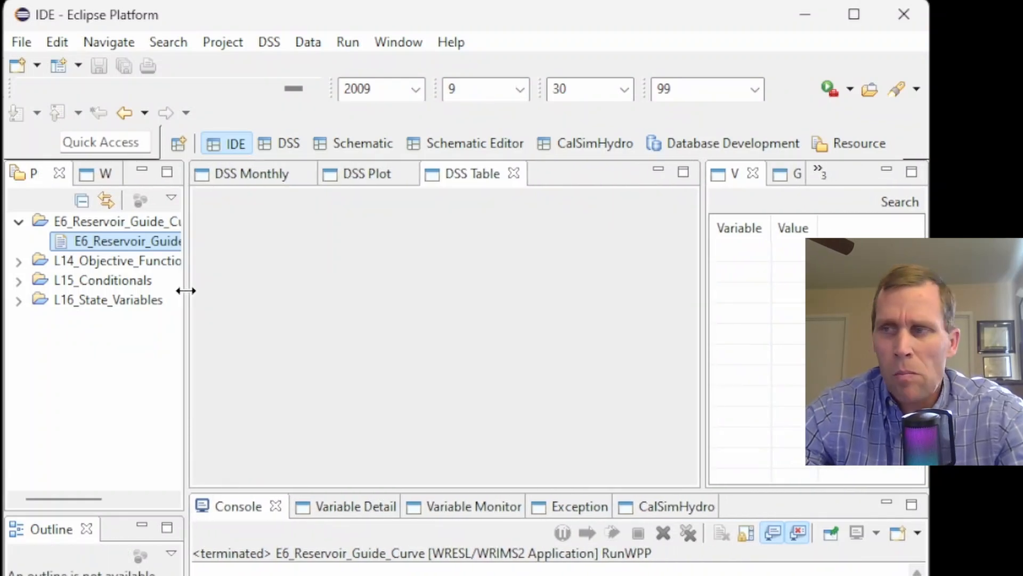
Switch to the notes and review the required project directory structure listing
{"action": "left_click_drag", "start_coordinate": [1022, 4], "coordinate": [628, 24]}
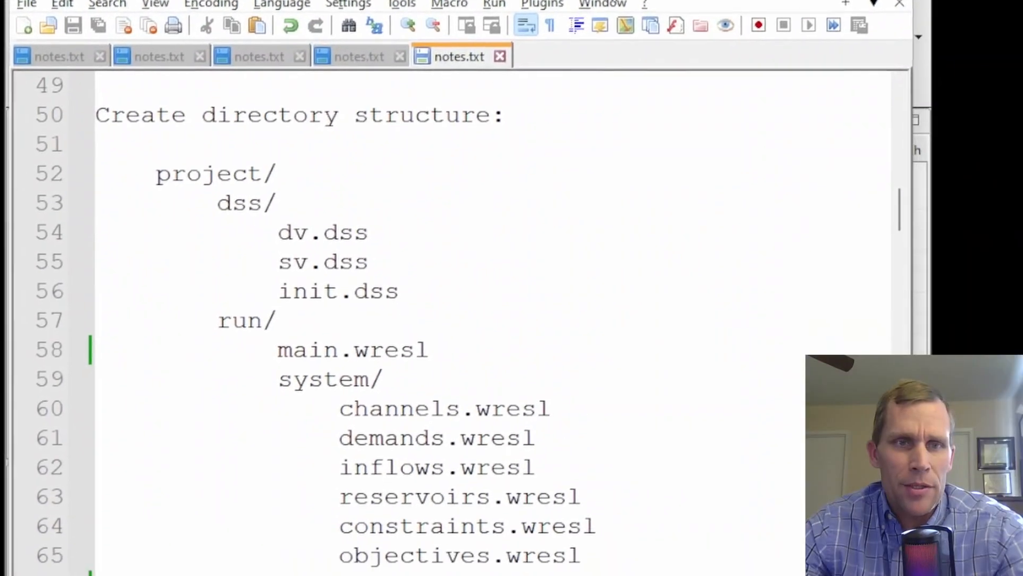
{"action": "double_click", "coordinate": [212, 178]}
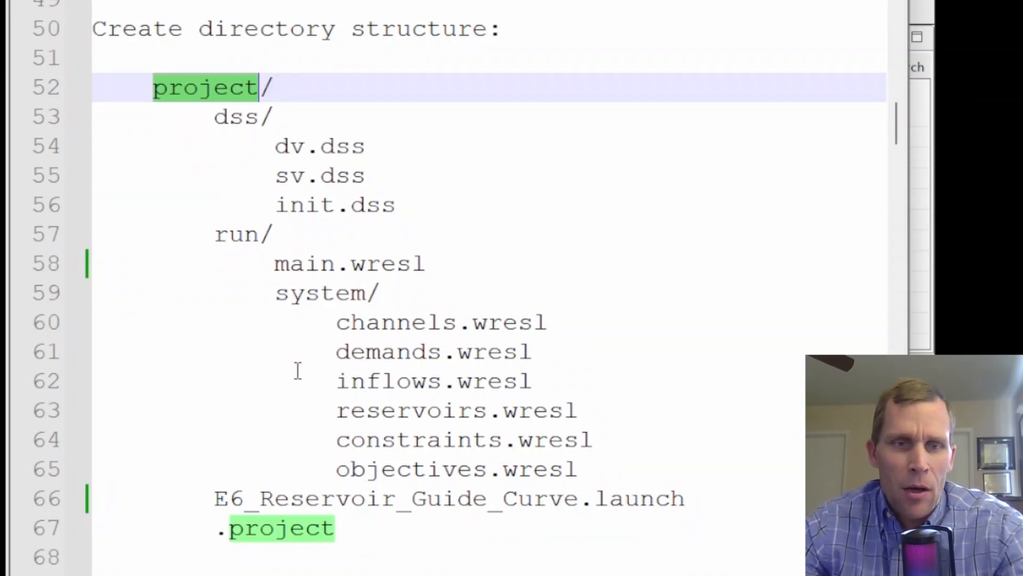
{"action": "left_click", "coordinate": [344, 540]}
{"action": "left_click_drag", "start_coordinate": [335, 528], "coordinate": [117, 497]}
{"action": "left_click", "coordinate": [269, 501]}
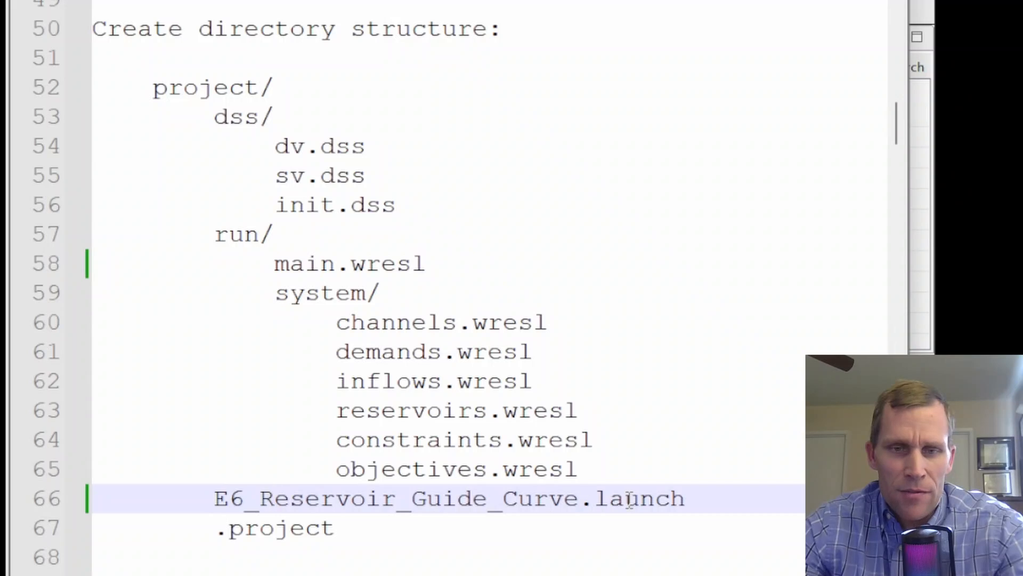
{"action": "left_click", "coordinate": [318, 534]}
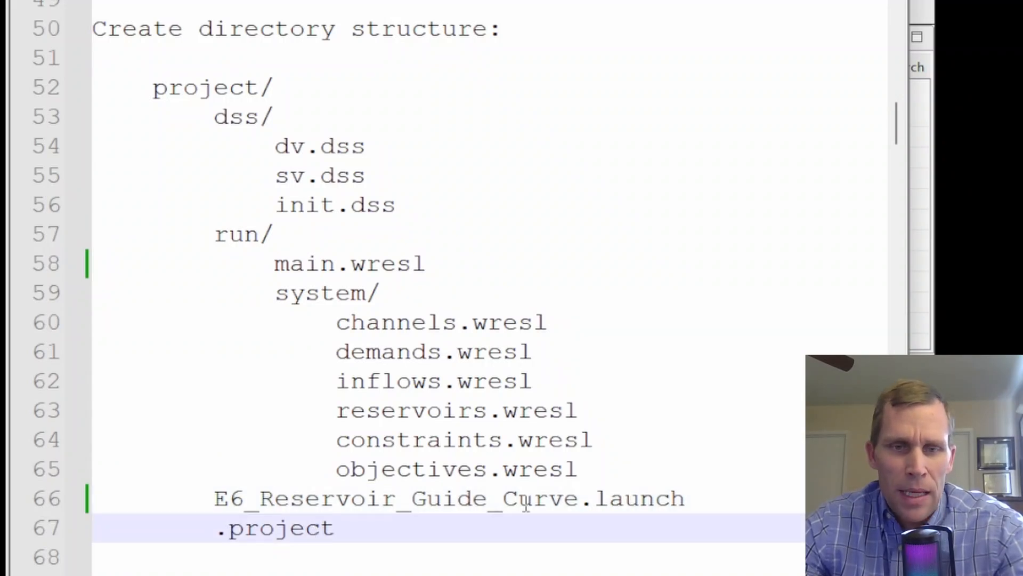
{"action": "left_click_drag", "start_coordinate": [580, 469], "coordinate": [22, 115]}
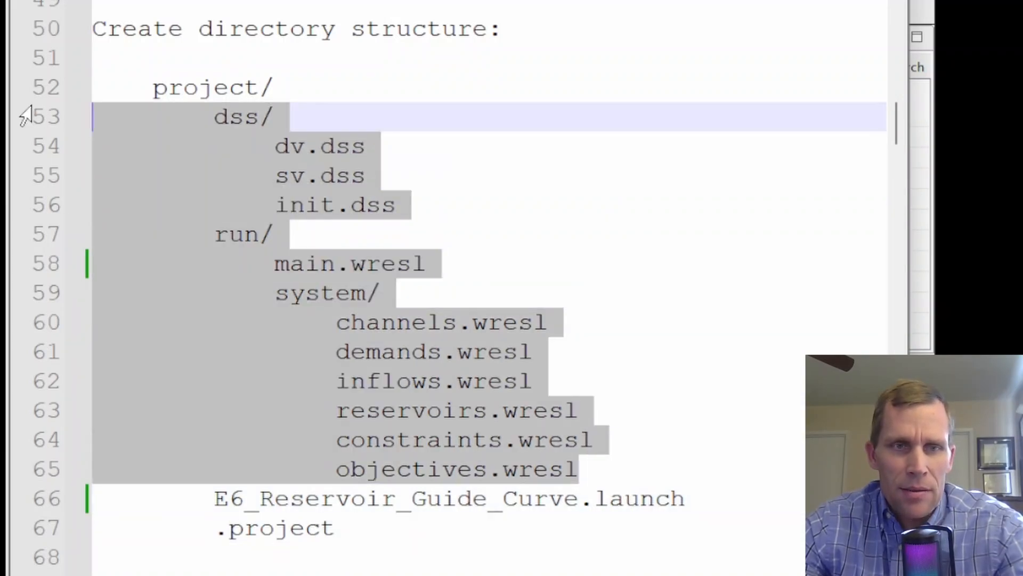
{"action": "double_click", "coordinate": [232, 118]}
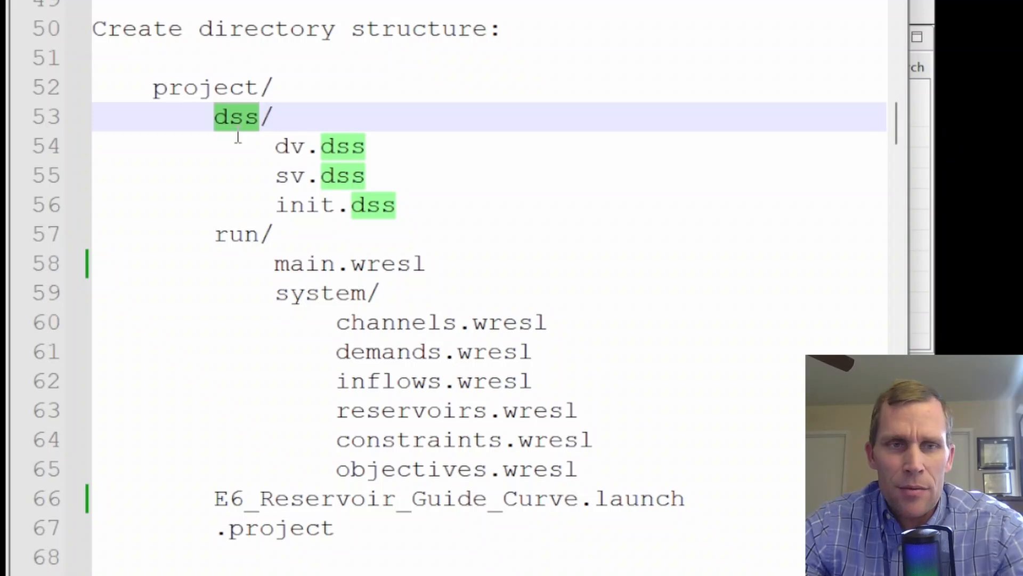
{"action": "left_click_drag", "start_coordinate": [442, 196], "coordinate": [270, 140]}
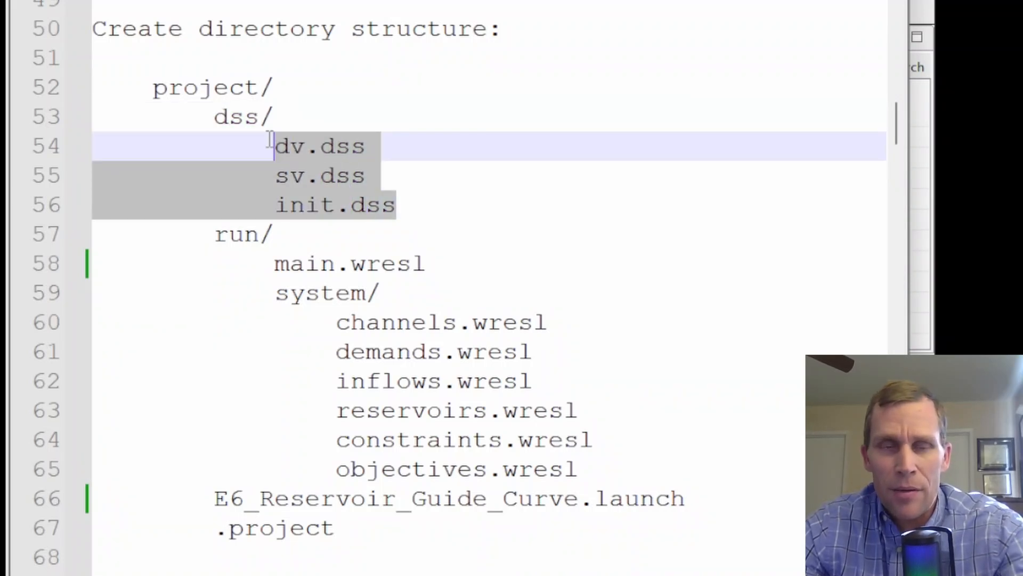
{"action": "left_click", "coordinate": [234, 239]}
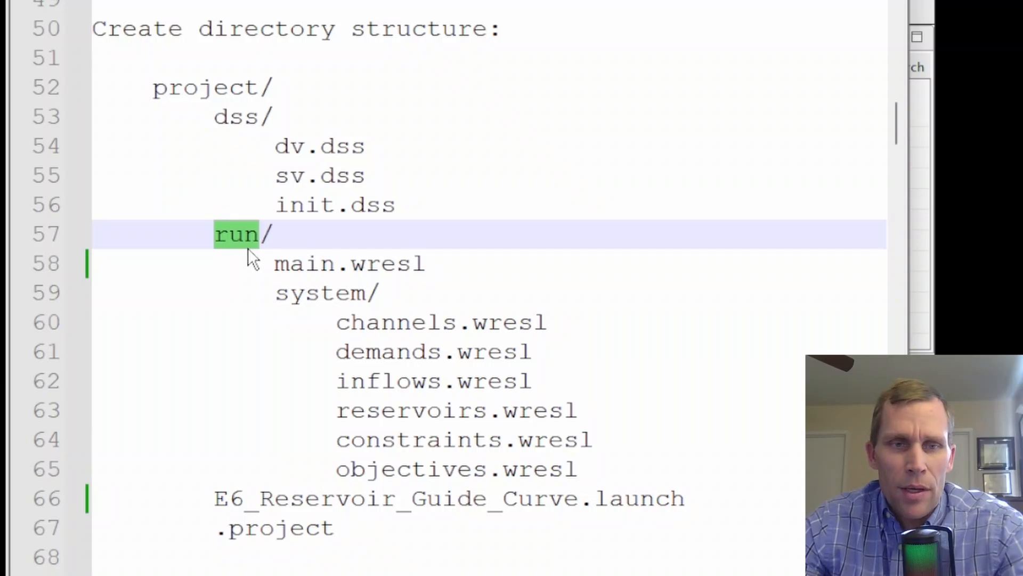
{"action": "left_click_drag", "start_coordinate": [269, 262], "coordinate": [616, 446]}
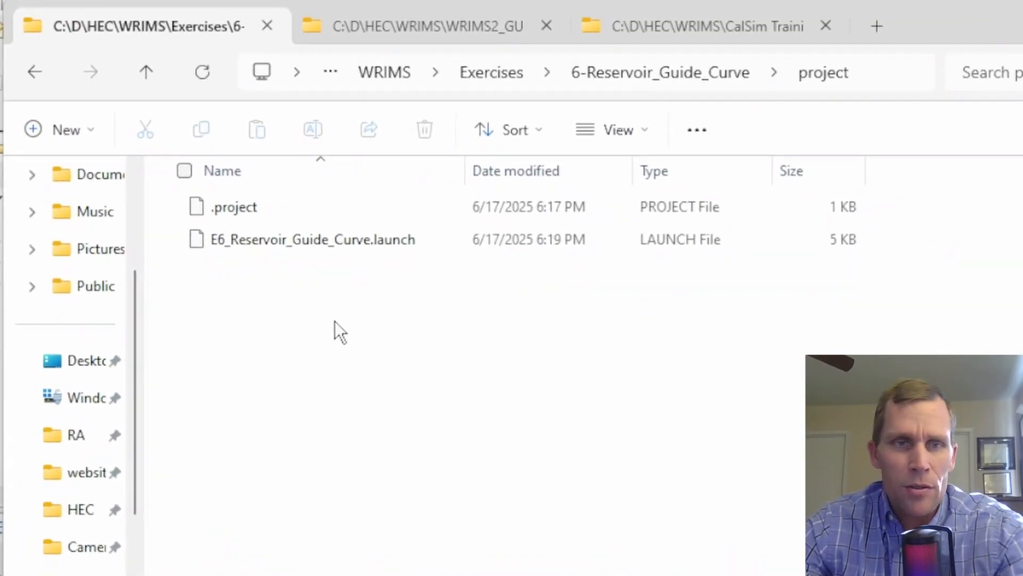
In File Explorer, create a folder named dss inside the project folder and open it
{"action": "right_click", "coordinate": [313, 353]}
{"action": "mouse_move", "coordinate": [482, 523]}
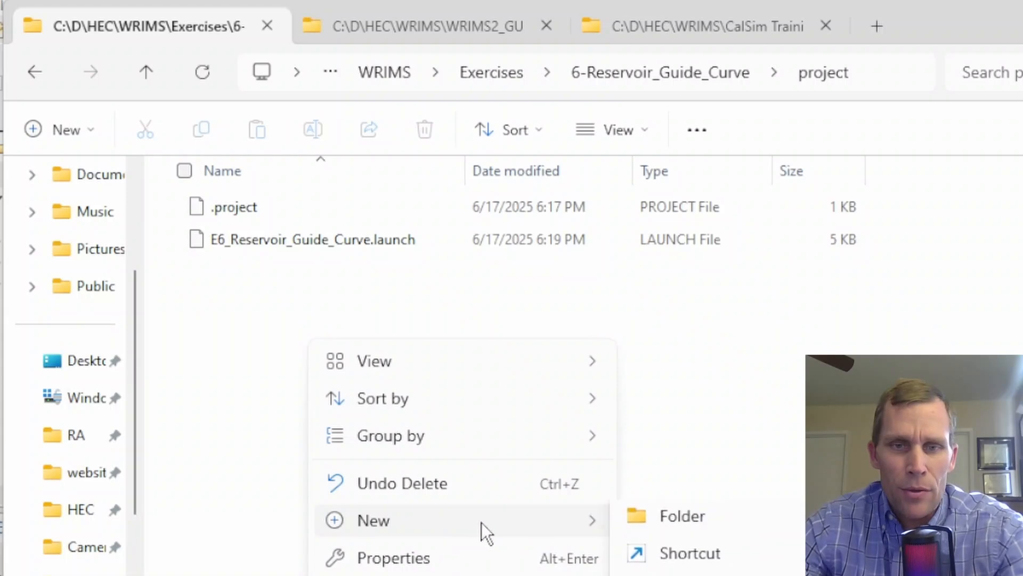
{"action": "left_click", "coordinate": [666, 523]}
{"action": "type", "text": "DSS"}
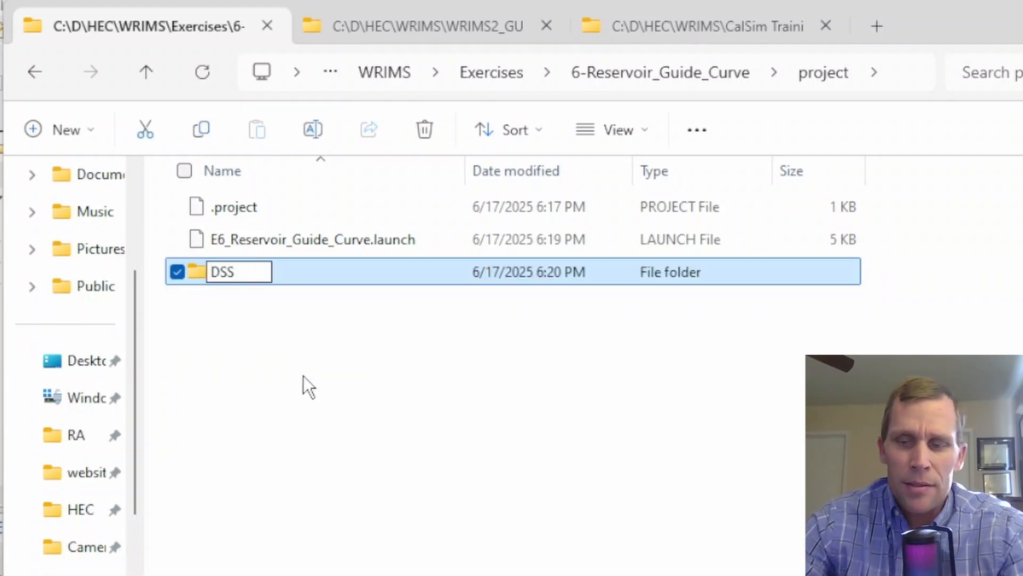
{"action": "key", "text": "BackSpace"}
{"action": "key", "text": "BackSpace"}
{"action": "key", "text": "BackSpace"}
{"action": "type", "text": "dss"}
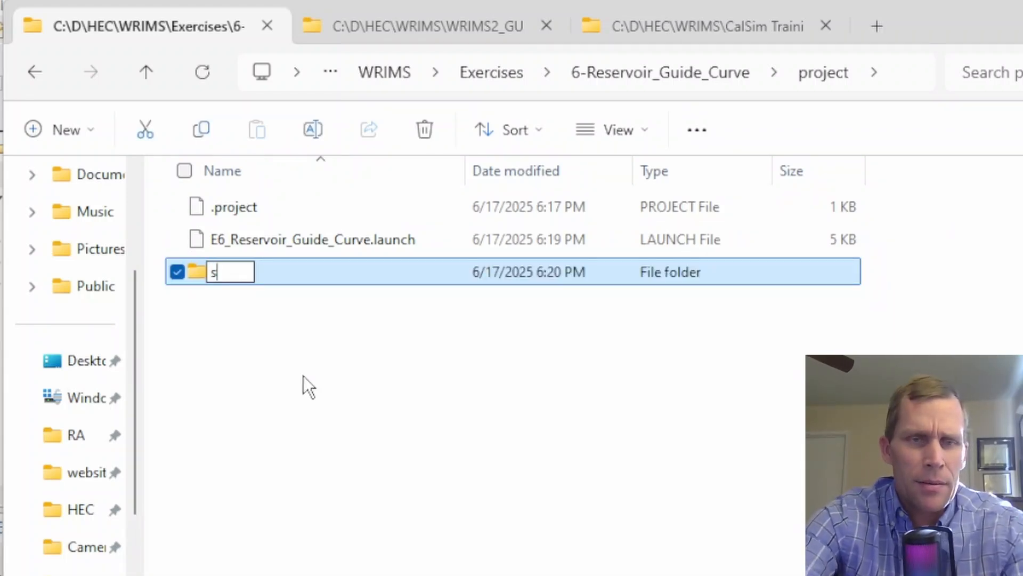
{"action": "key", "text": "Return"}
{"action": "key", "text": "Return"}
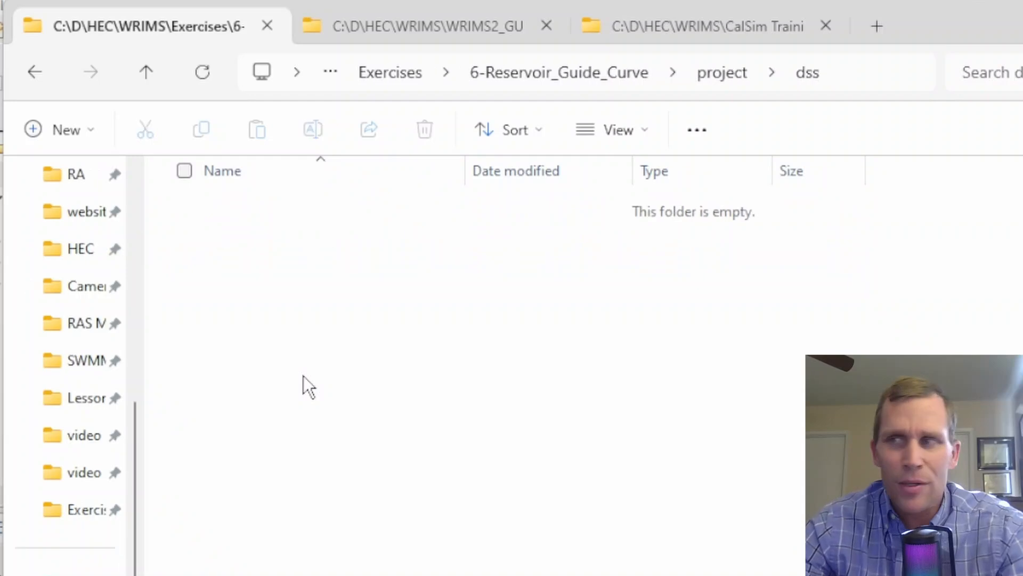
Create an empty file named dv.dss in the dss folder
{"action": "right_click", "coordinate": [224, 241]}
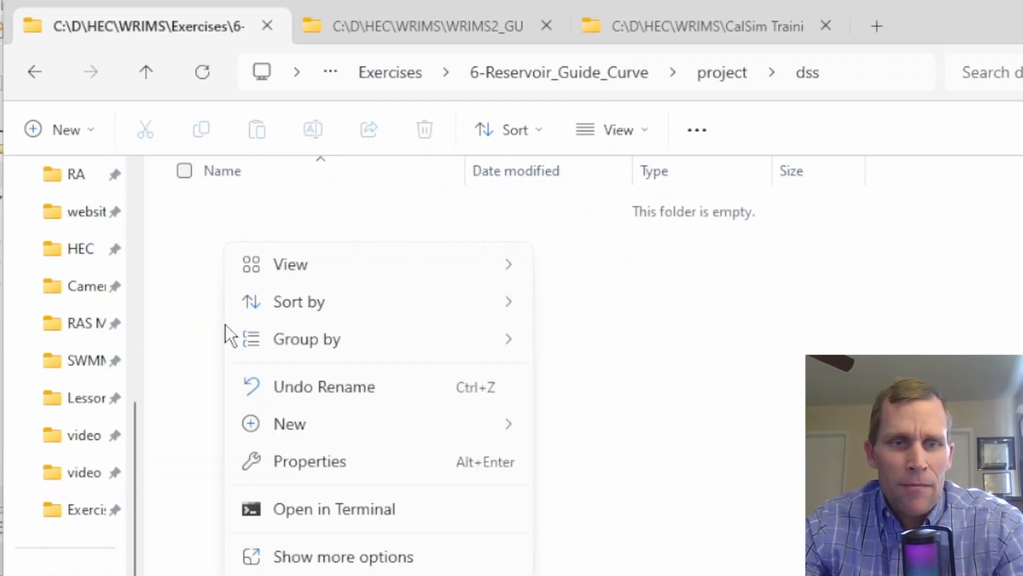
{"action": "mouse_move", "coordinate": [299, 429]}
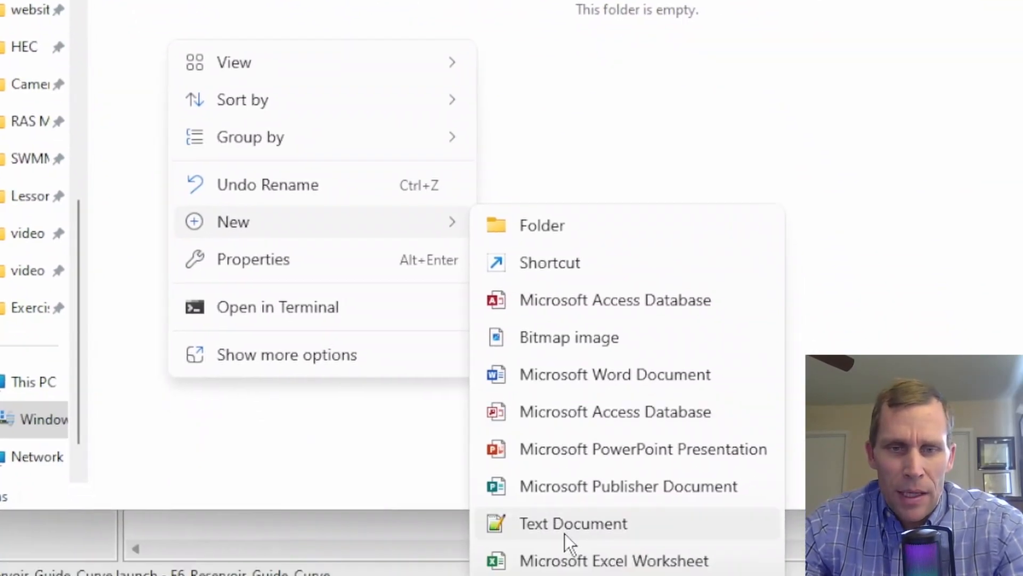
{"action": "left_click", "coordinate": [565, 525]}
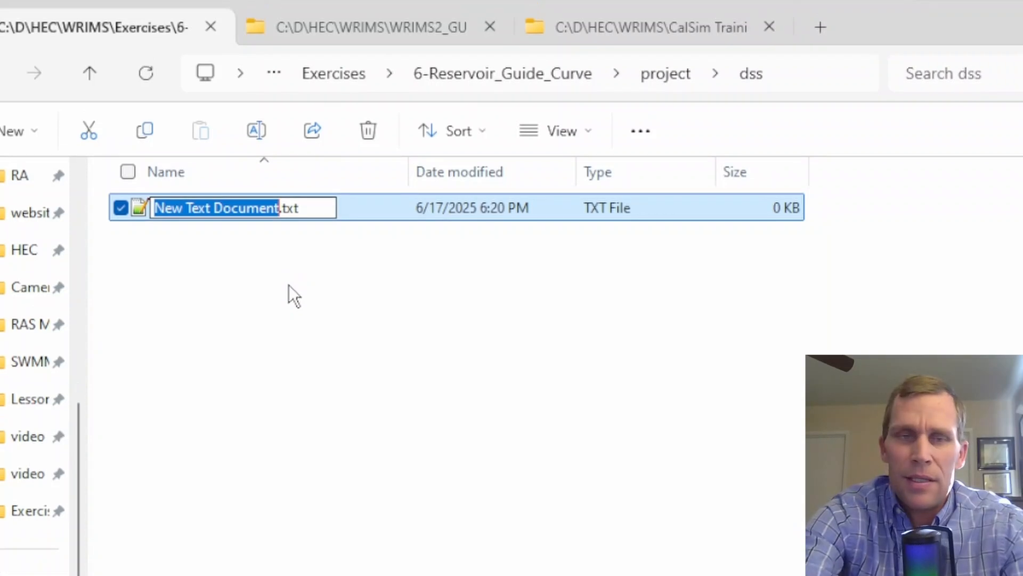
{"action": "type", "text": "dv.dss"}
{"action": "key", "text": "Delete"}
{"action": "key", "text": "Delete"}
{"action": "key", "text": "Delete"}
{"action": "key", "text": "Delete"}
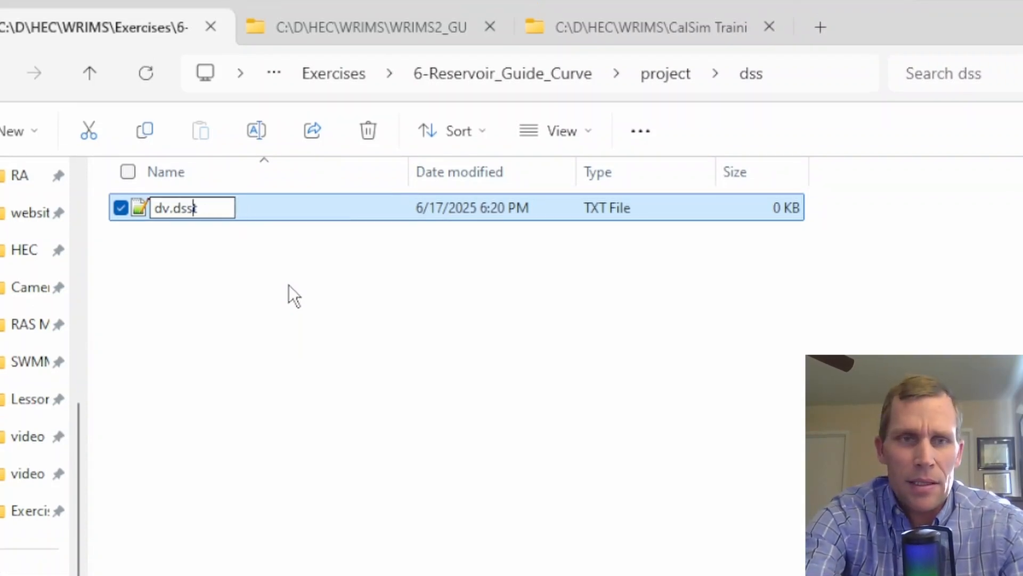
{"action": "key", "text": "Return"}
{"action": "key", "text": "Return"}
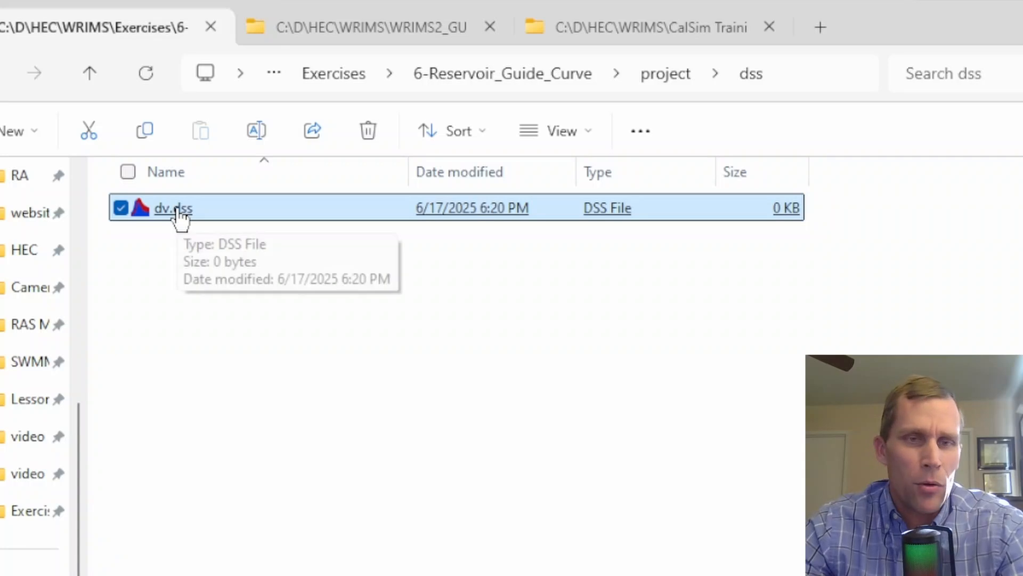
Duplicate dv.dss and rename the copy to sv.dss
{"action": "left_click_drag", "start_coordinate": [174, 223], "coordinate": [216, 346]}
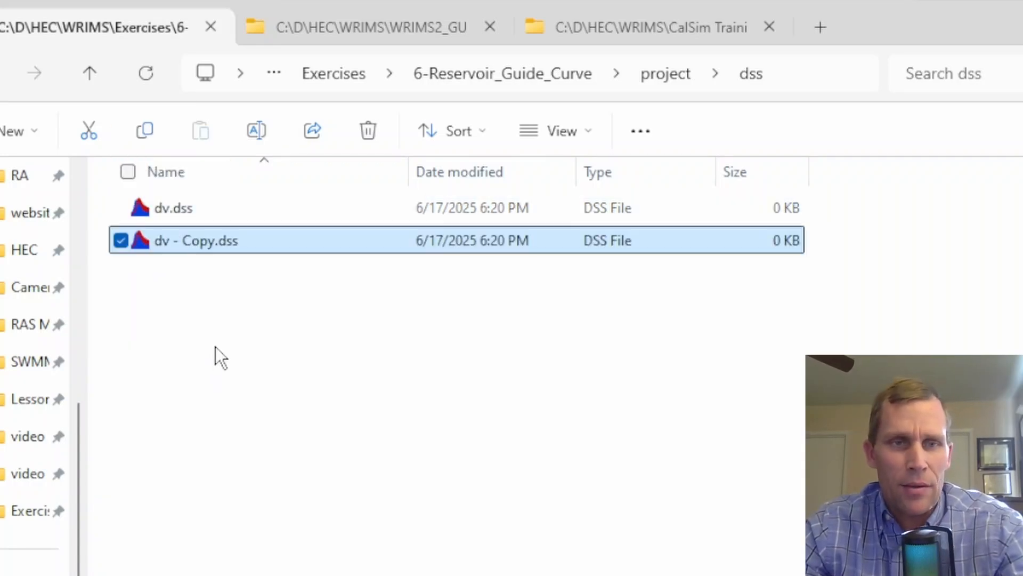
{"action": "key", "text": "F2"}
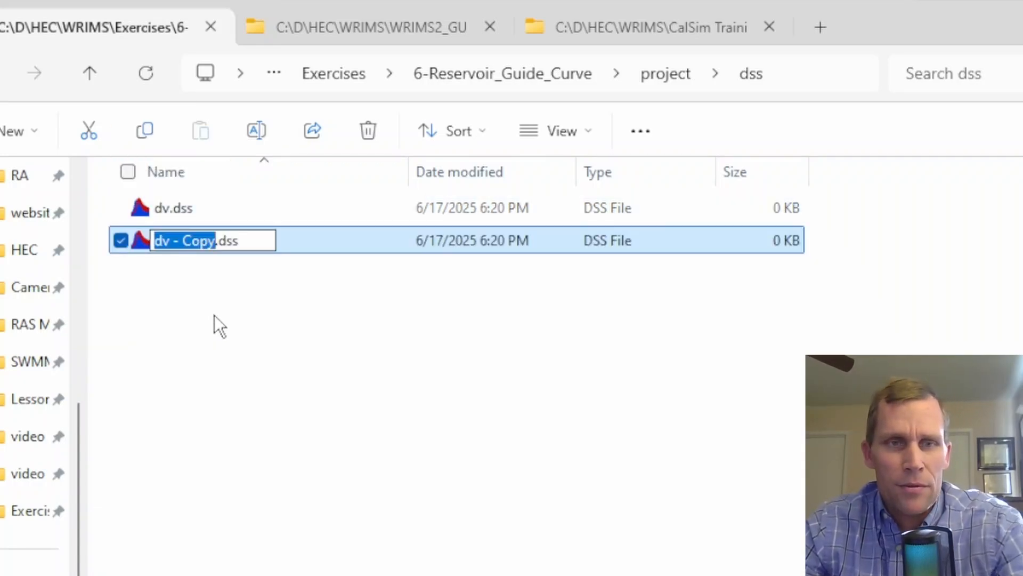
{"action": "type", "text": "sv"}
{"action": "key", "text": "Return"}
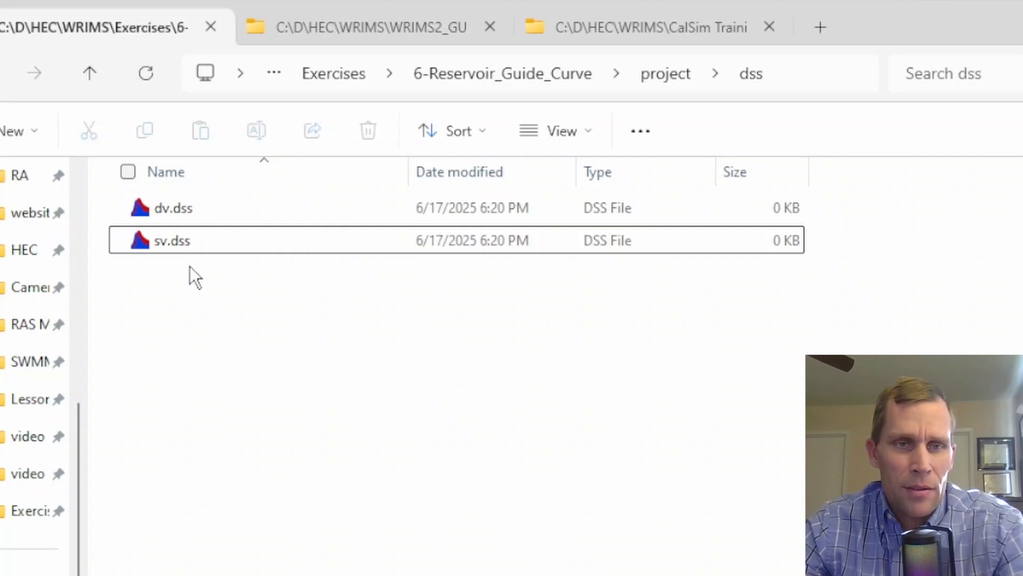
Duplicate sv.dss and rename the copy to init.dss
{"action": "left_click_drag", "start_coordinate": [181, 240], "coordinate": [213, 344]}
{"action": "key", "text": "F2"}
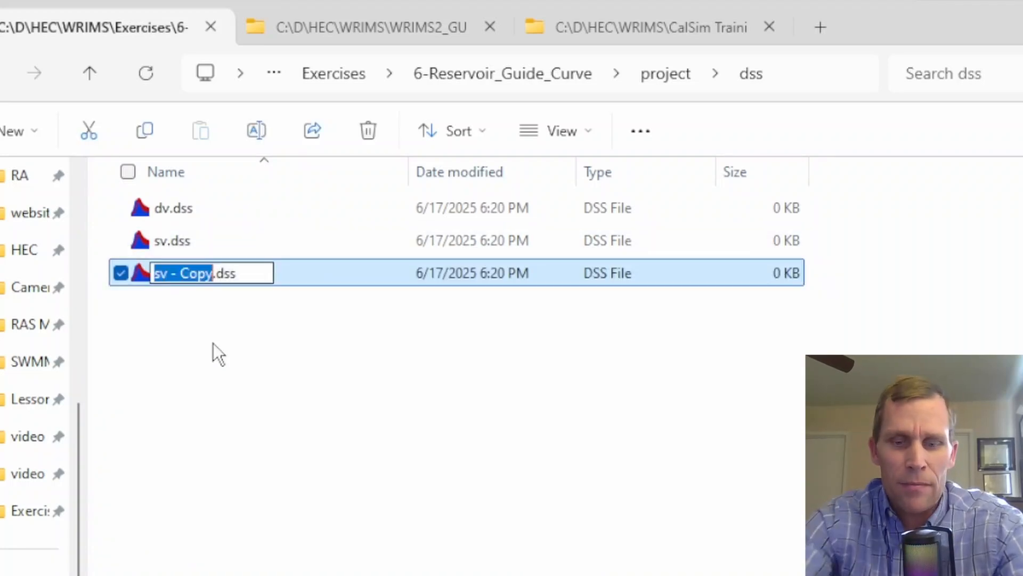
{"action": "type", "text": "init"}
{"action": "key", "text": "Return"}
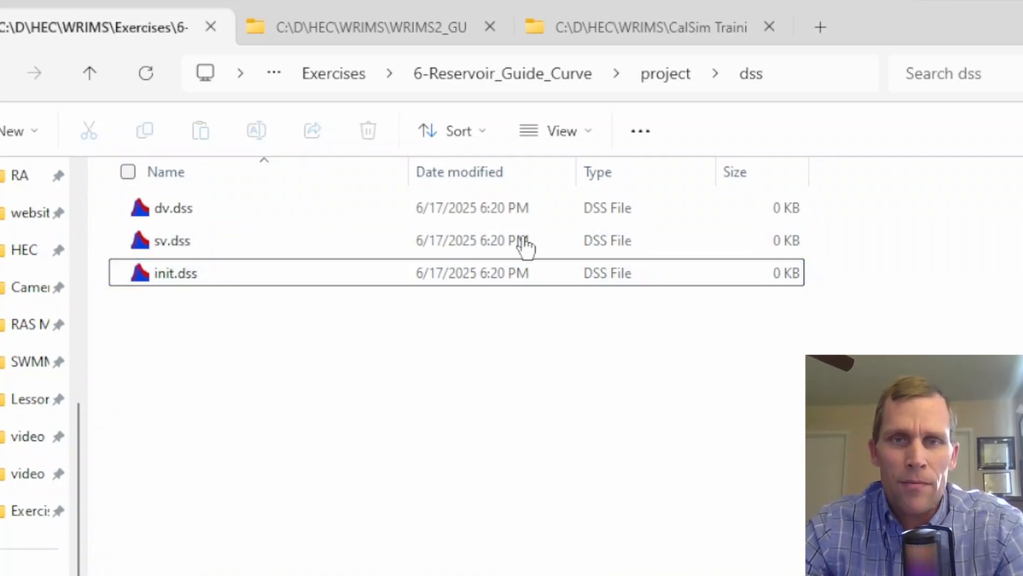
In the project folder, create a new folder named run and open it
{"action": "left_click", "coordinate": [686, 80]}
{"action": "right_click", "coordinate": [199, 390]}
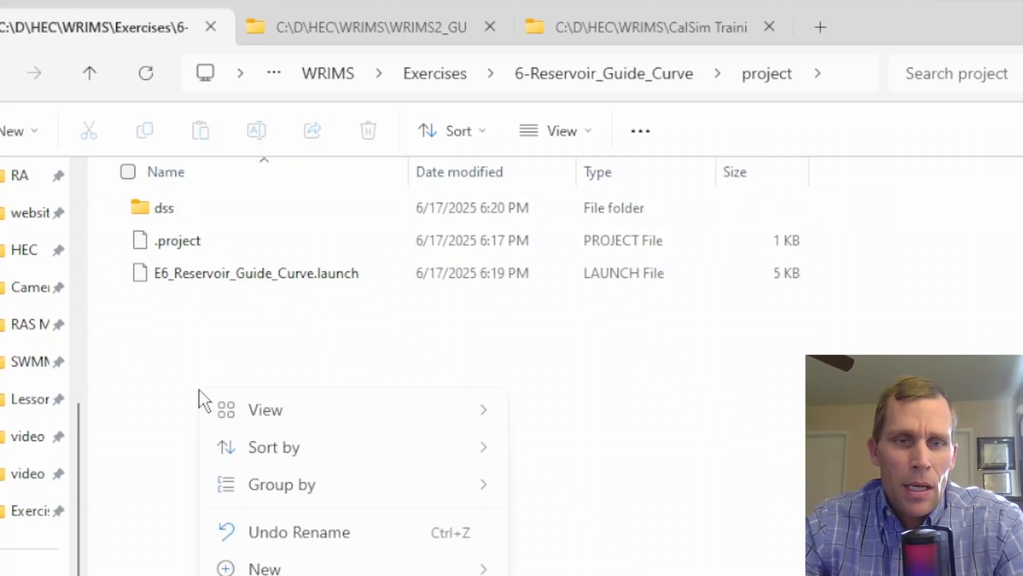
{"action": "mouse_move", "coordinate": [293, 570]}
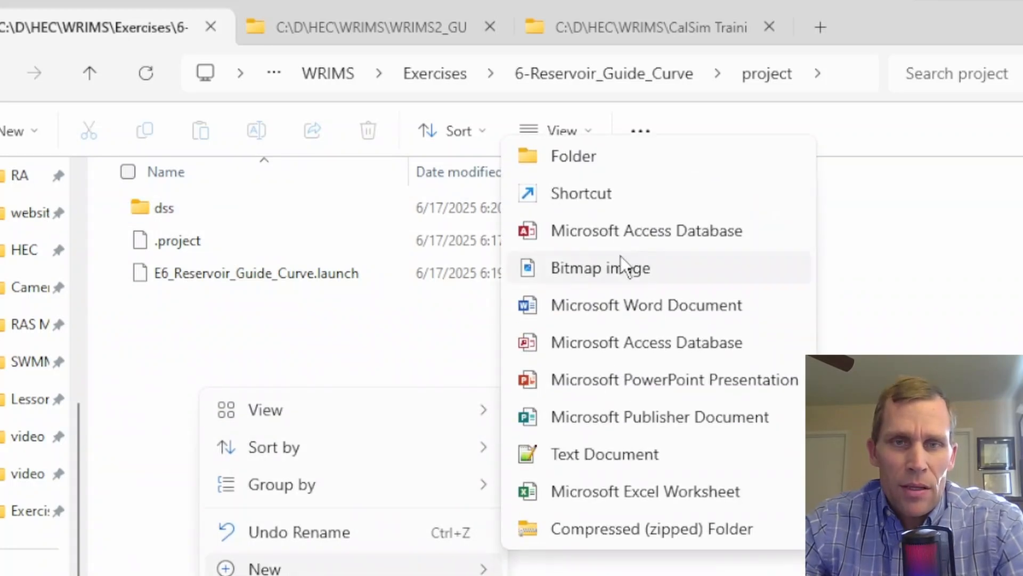
{"action": "left_click", "coordinate": [596, 159]}
{"action": "type", "text": "run"}
{"action": "key", "text": "Return"}
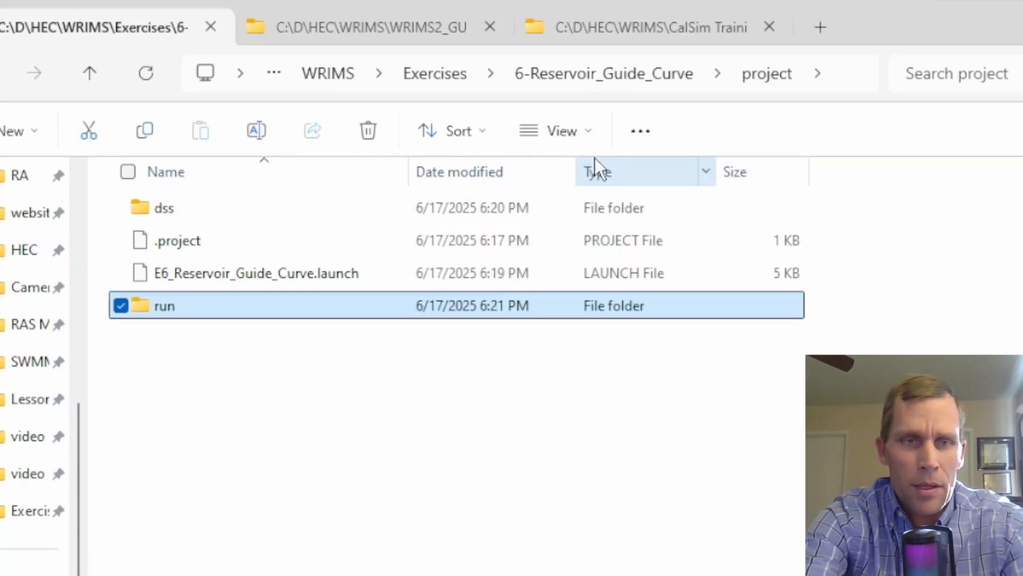
{"action": "key", "text": "Return"}
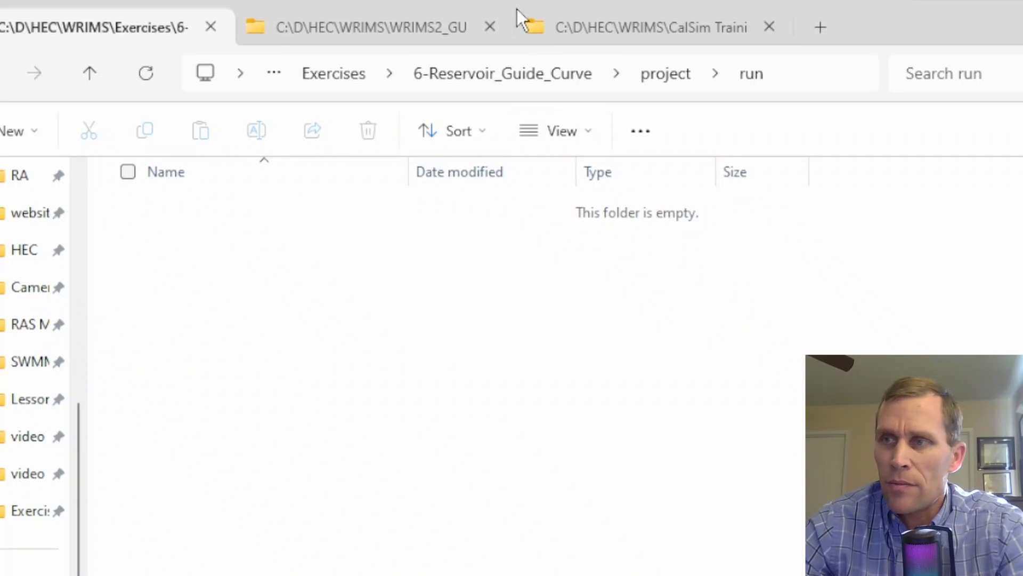
Create a new text file in the run folder and name it main.wresl, replacing the txt extension
{"action": "right_click", "coordinate": [162, 252]}
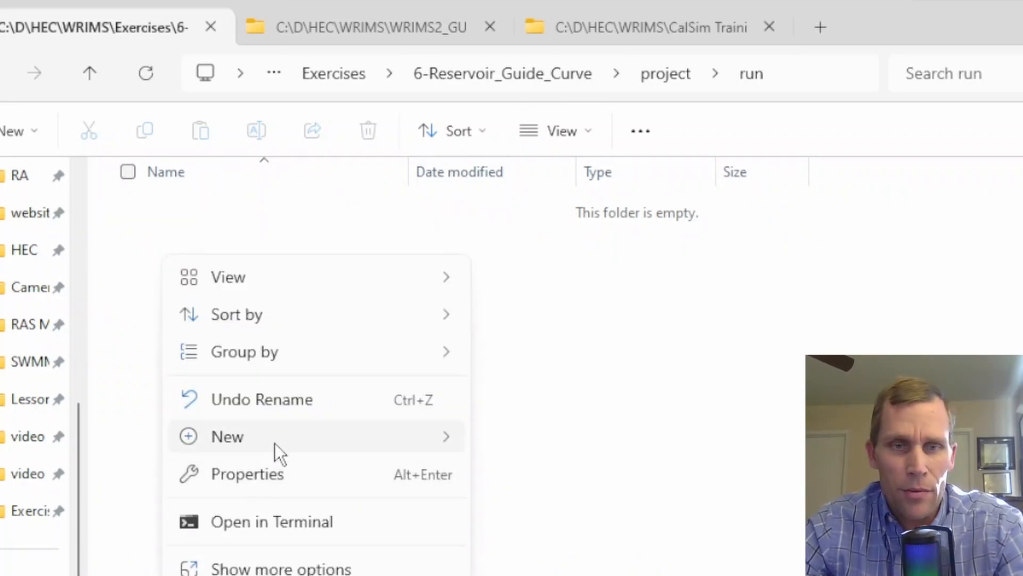
{"action": "left_click", "coordinate": [549, 554]}
{"action": "type", "text": "main.wres"}
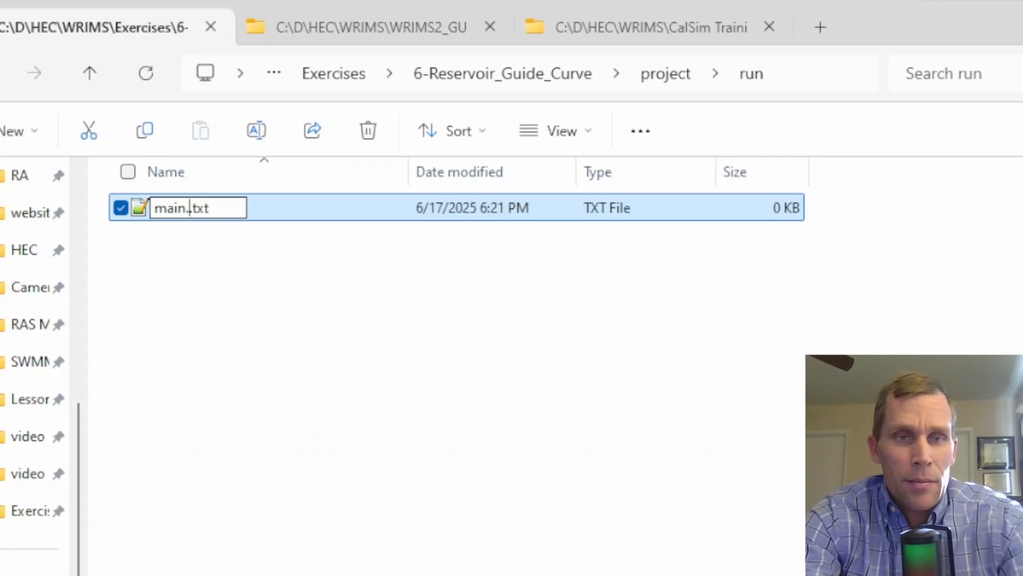
{"action": "key", "text": "Delete"}
{"action": "key", "text": "Delete"}
{"action": "key", "text": "Delete"}
{"action": "key", "text": "Delete"}
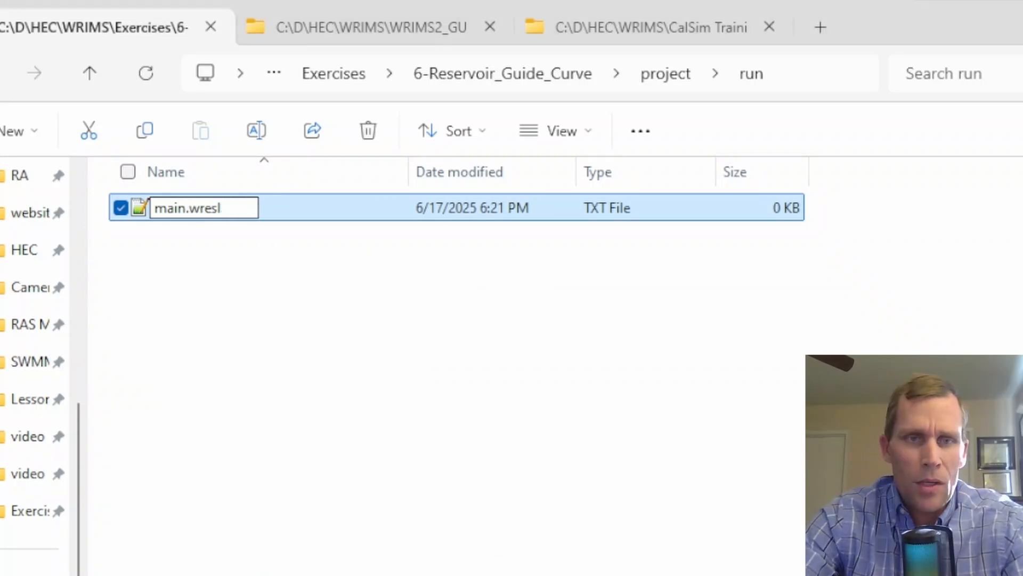
{"action": "type", "text": "l"}
{"action": "key", "text": "Return"}
{"action": "key", "text": "Return"}
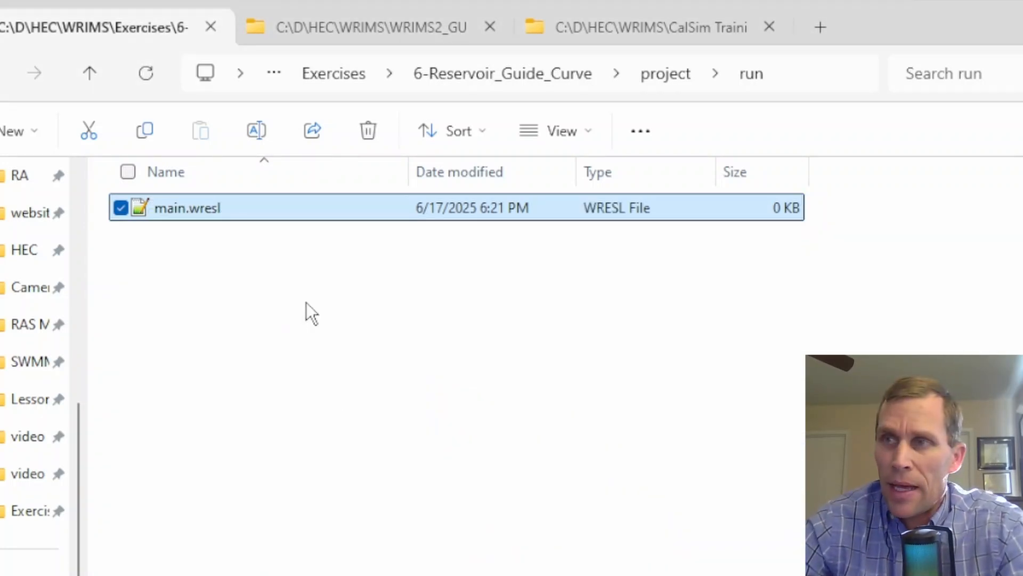
Create a system folder inside run, open it, and paste in the channels, demands, inflows, reservoirs, constraints and objectives WRESL files
{"action": "right_click", "coordinate": [151, 268]}
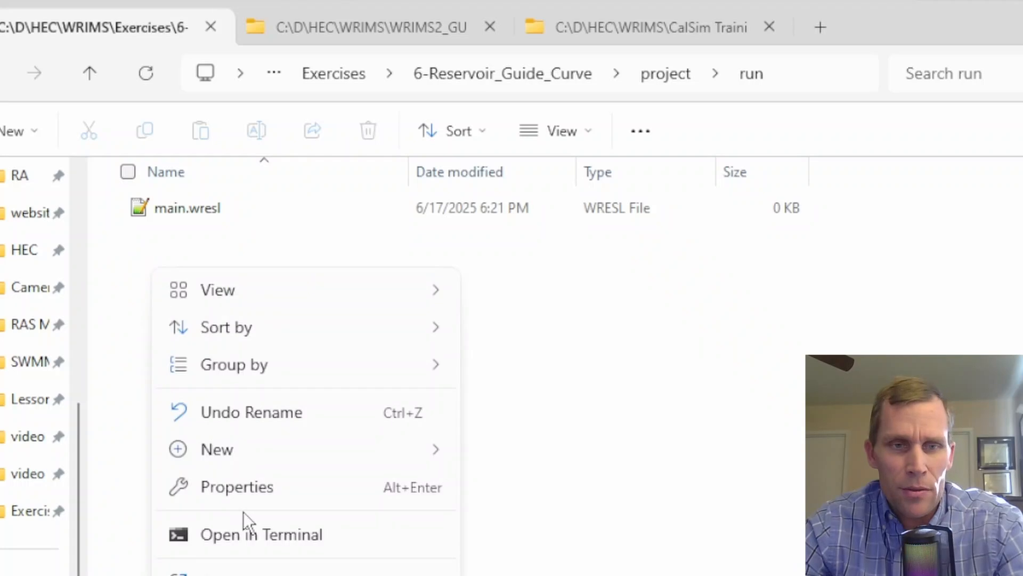
{"action": "mouse_move", "coordinate": [307, 457]}
{"action": "left_click", "coordinate": [503, 453]}
{"action": "type", "text": "sy"}
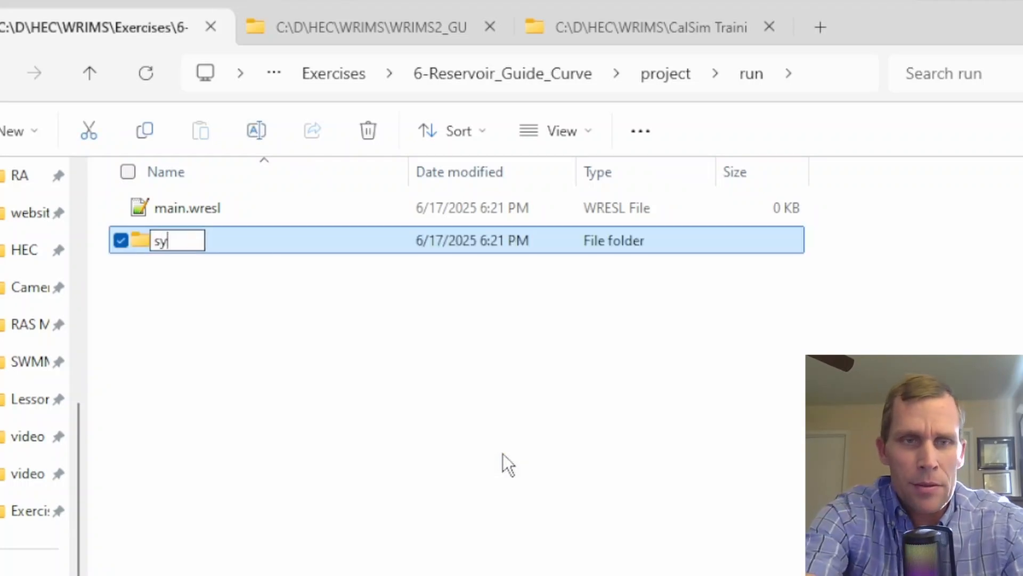
{"action": "type", "text": "stem"}
{"action": "key", "text": "Return"}
{"action": "key", "text": "Return"}
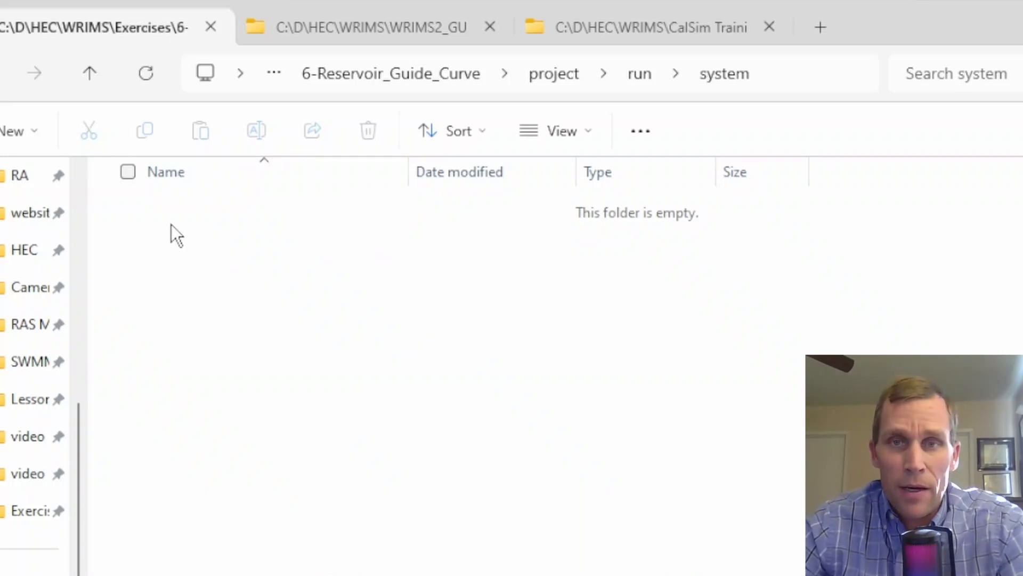
{"action": "key", "text": "ctrl+v"}
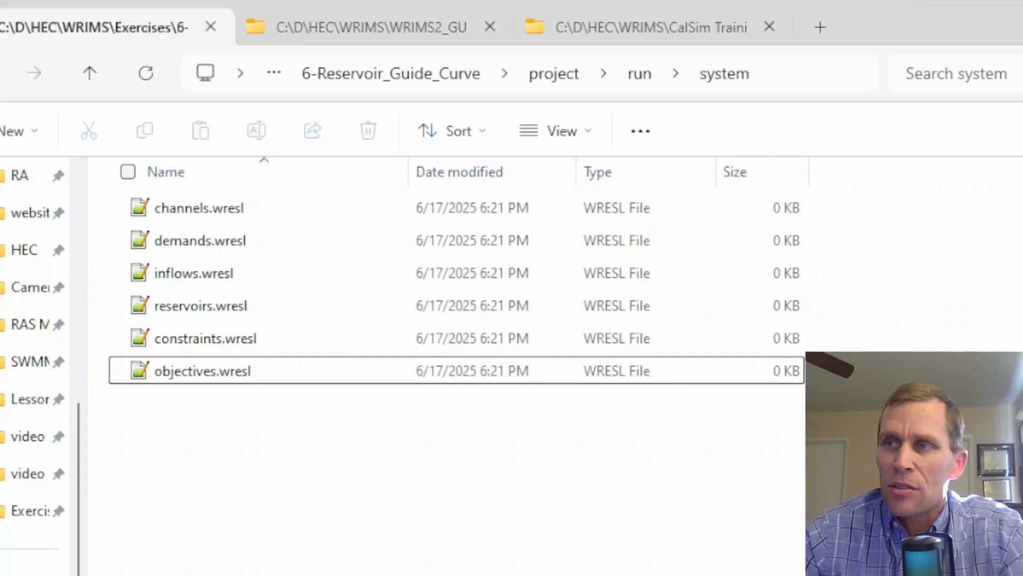
Go to the project's dss folder and open sv.dss in HEC-DSSVue
{"action": "left_click", "coordinate": [554, 75]}
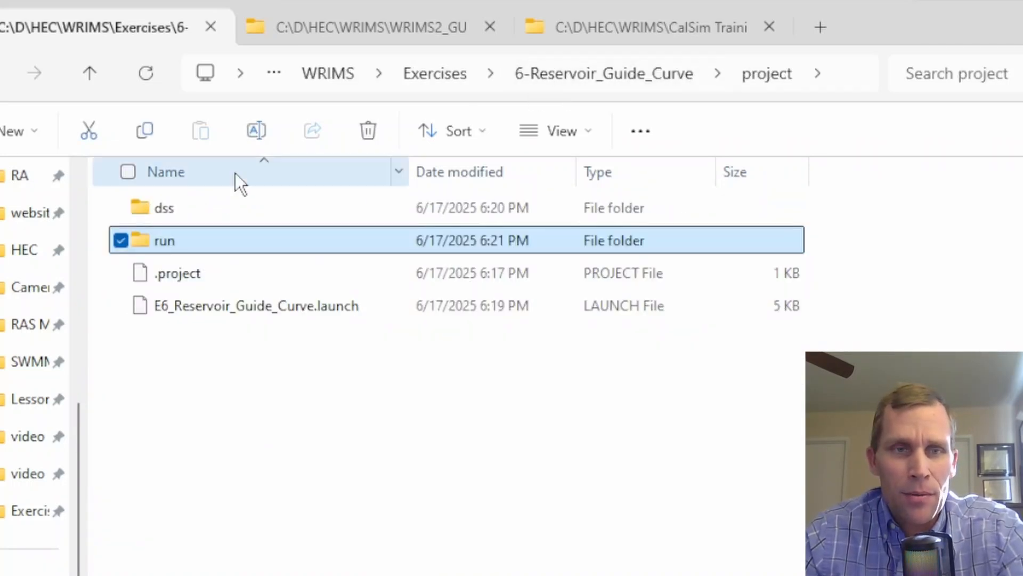
{"action": "double_click", "coordinate": [165, 209]}
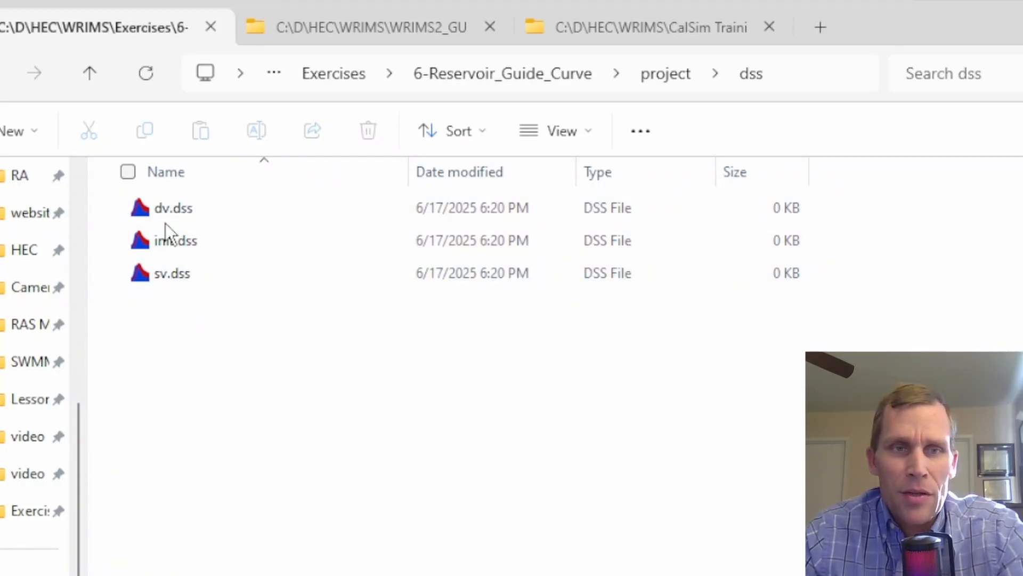
{"action": "double_click", "coordinate": [178, 276]}
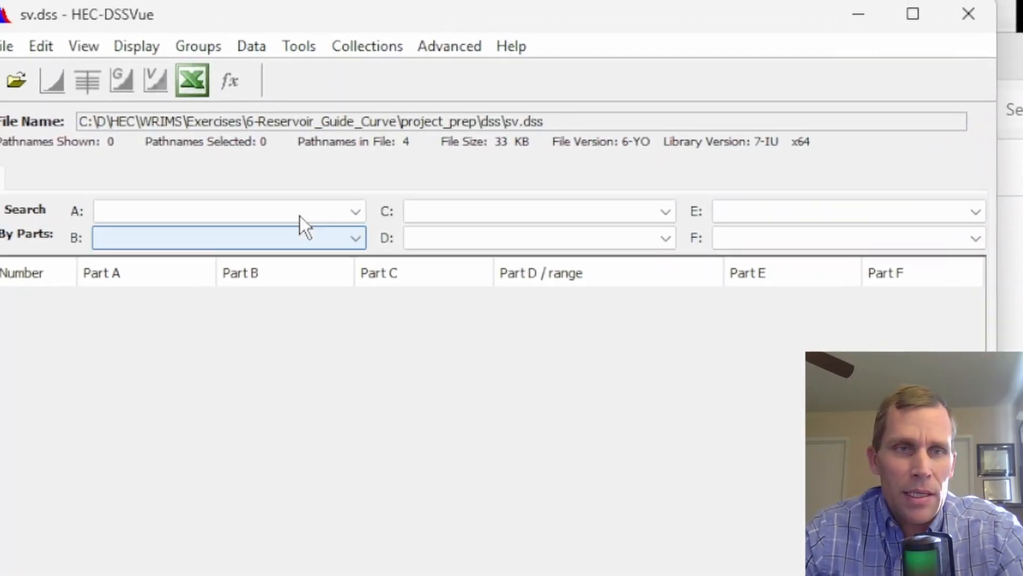
Open init.dss from the project's dss folder in HEC-DSSVue and dismiss the notice
{"action": "left_click", "coordinate": [30, 59]}
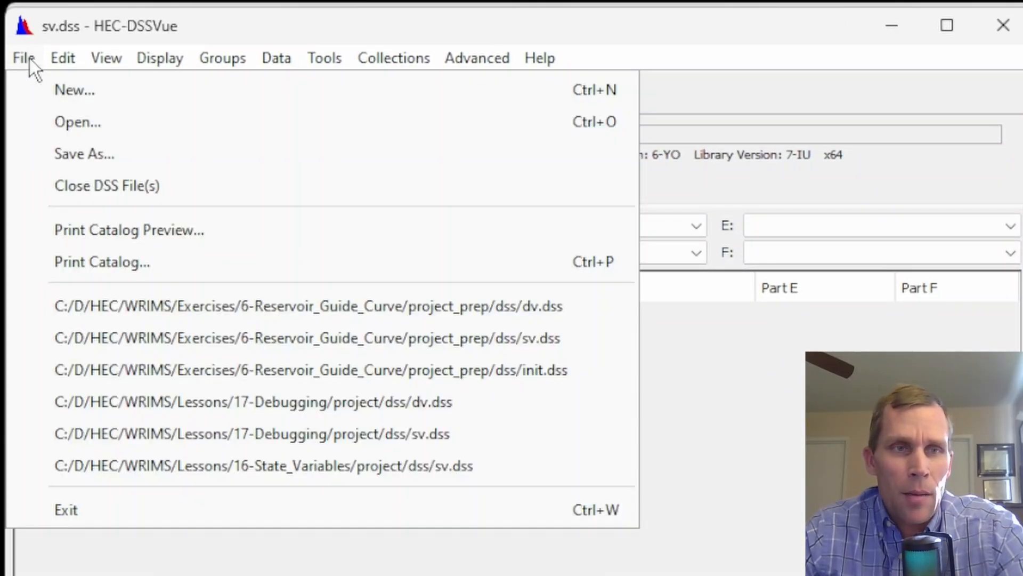
{"action": "left_click", "coordinate": [72, 126]}
{"action": "left_click", "coordinate": [693, 233]}
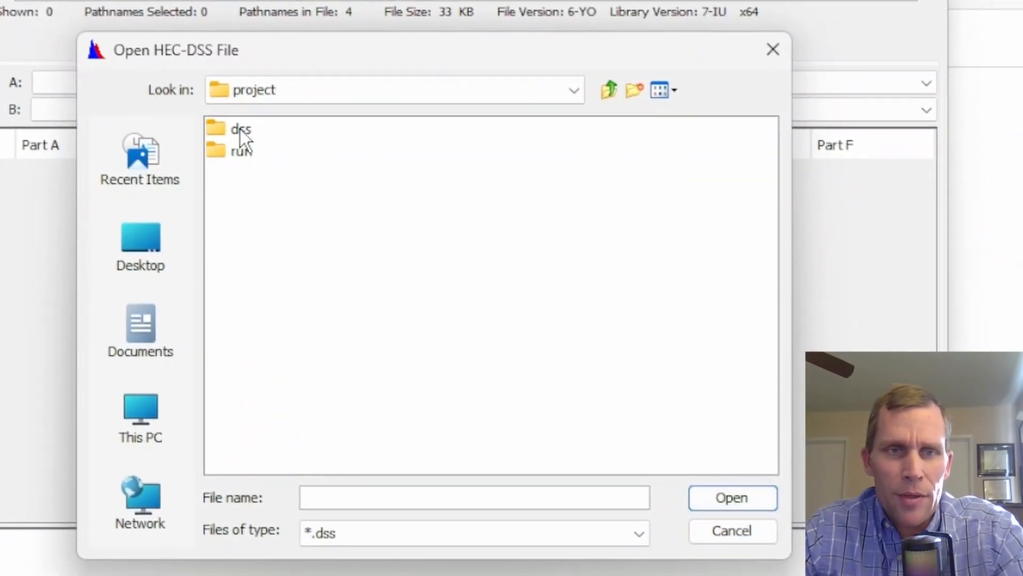
{"action": "double_click", "coordinate": [267, 174]}
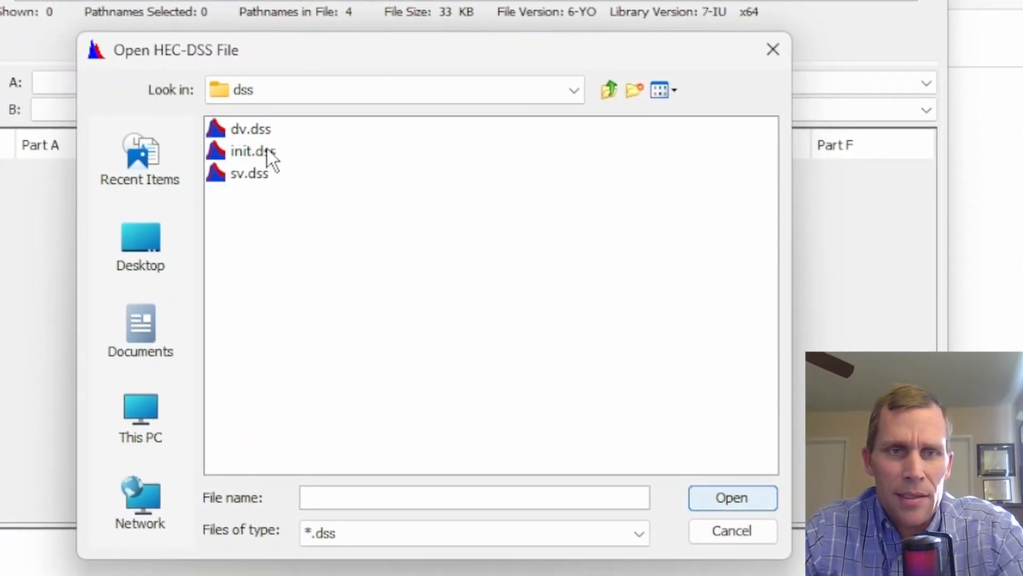
{"action": "left_click", "coordinate": [253, 154]}
{"action": "left_click", "coordinate": [725, 507]}
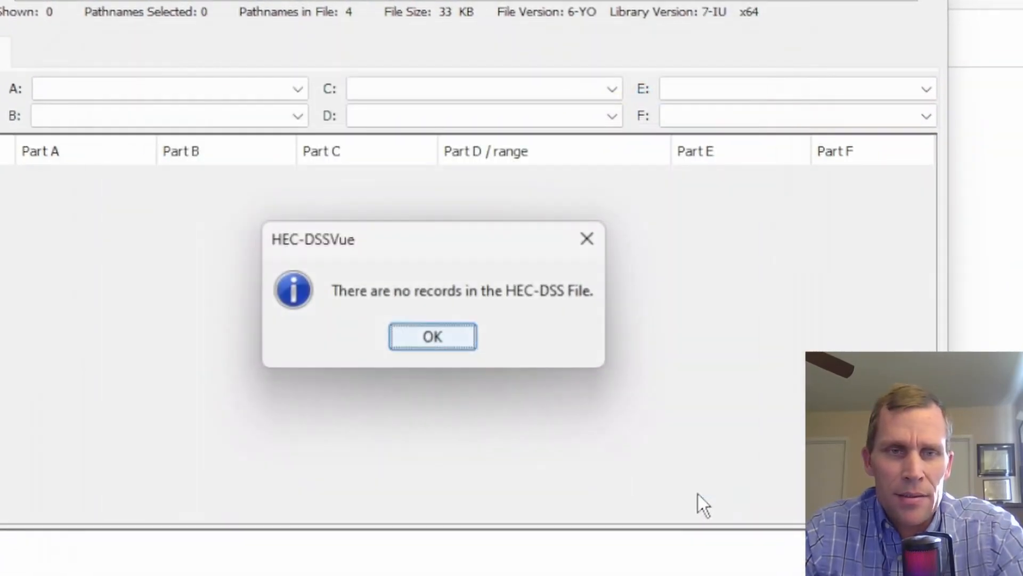
{"action": "left_click", "coordinate": [461, 342]}
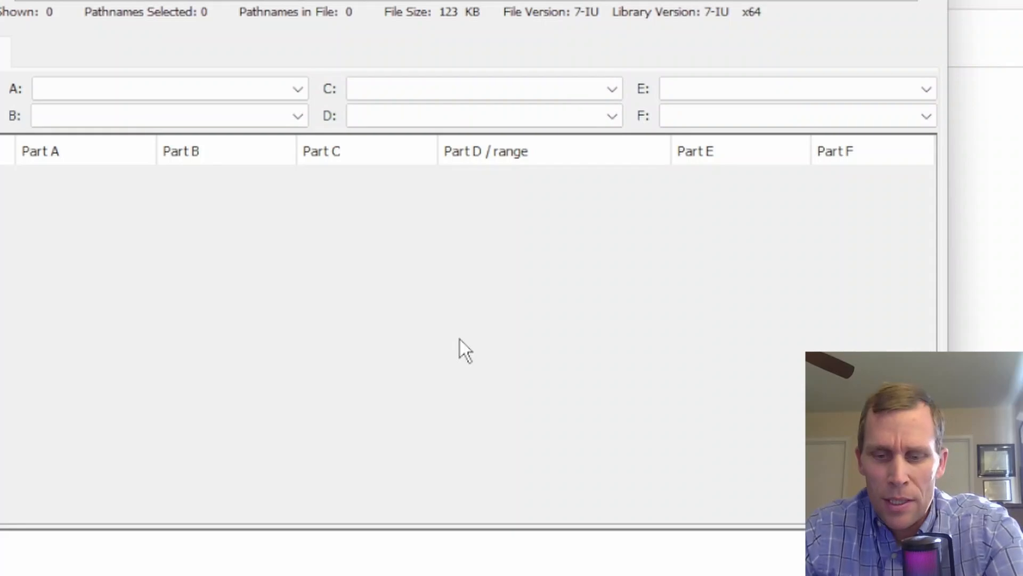
Open the project's sv.dss as well, dismiss the notice, and switch back to the init.dss tab
{"action": "key", "text": "ctrl+o"}
{"action": "left_click", "coordinate": [248, 175]}
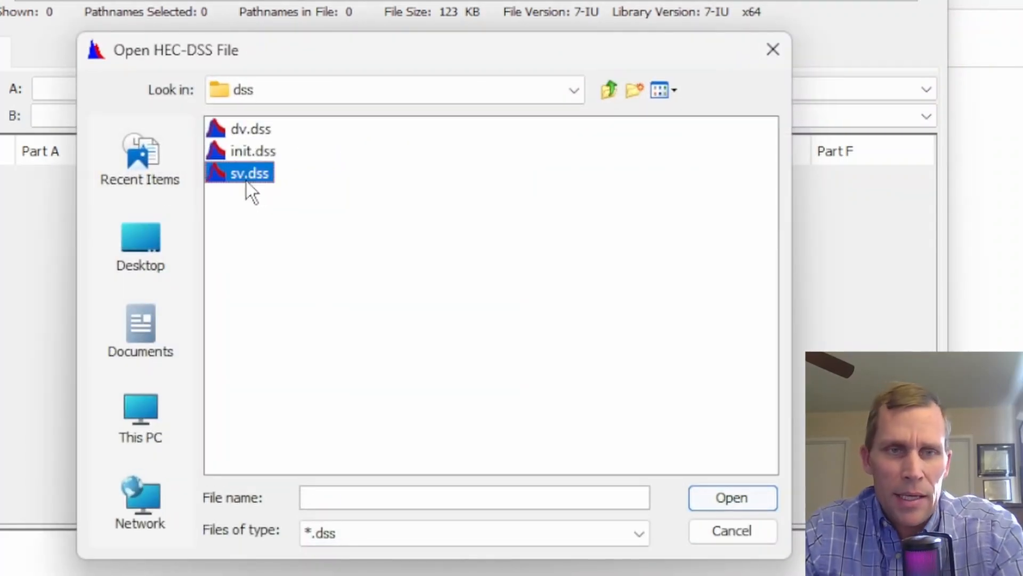
{"action": "left_click", "coordinate": [709, 498]}
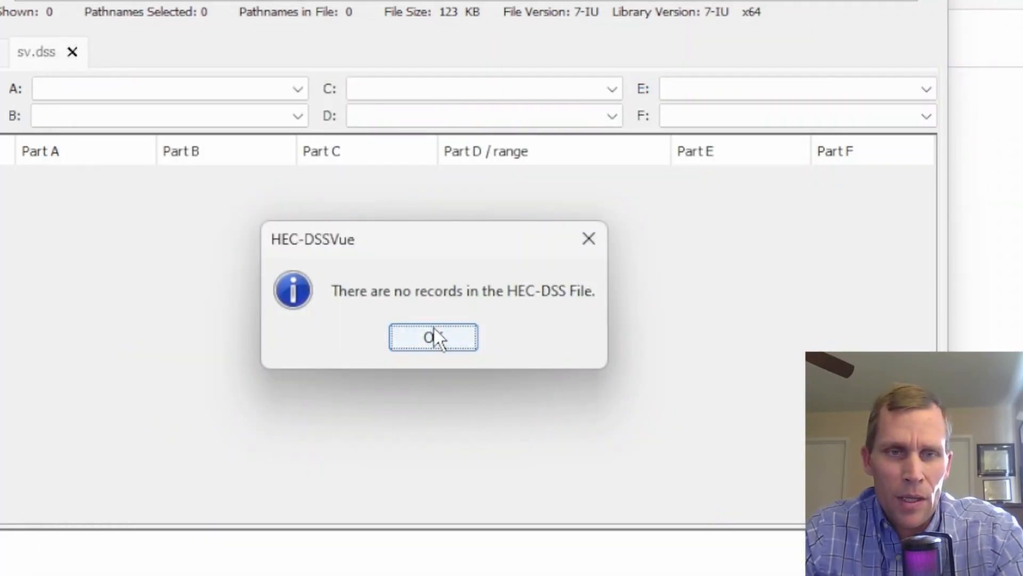
{"action": "left_click", "coordinate": [435, 336]}
{"action": "left_click", "coordinate": [7, 119]}
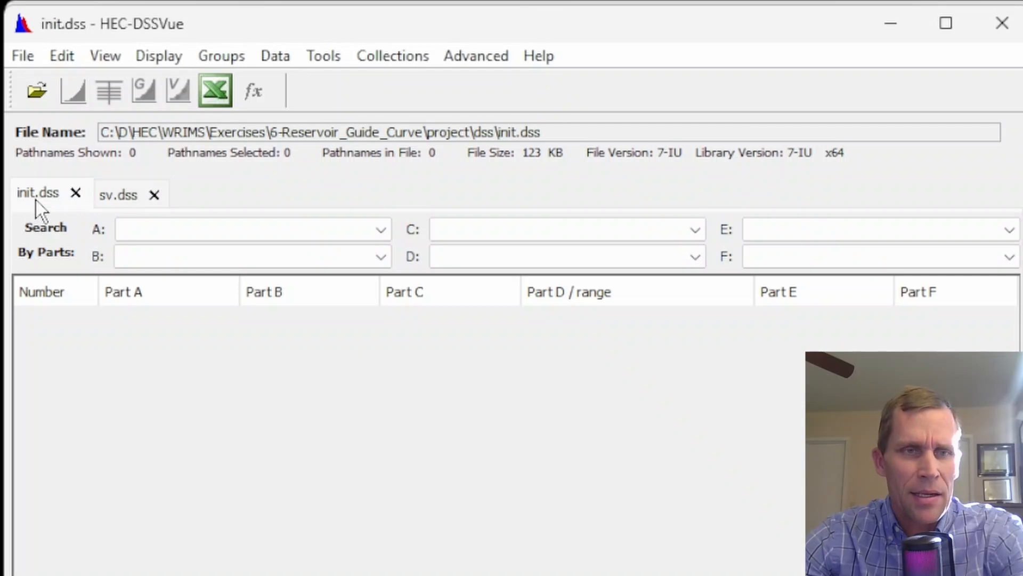
Start a manual time series entry for init.dss and paste the pathname /PROJECT/S_RES1/STORAGE//1MON/INIT/
{"action": "left_click", "coordinate": [323, 57]}
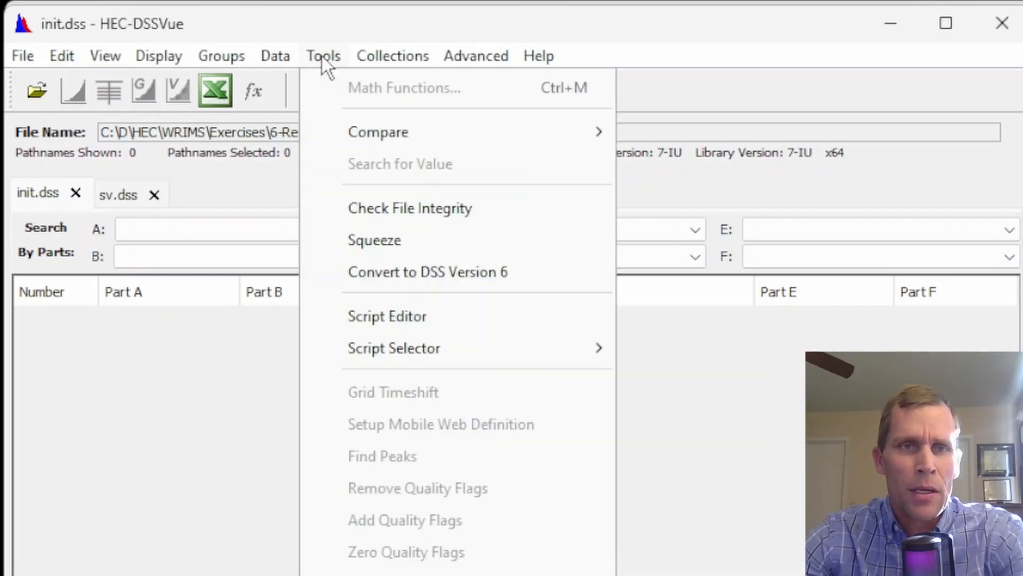
{"action": "mouse_move", "coordinate": [276, 62]}
{"action": "left_click", "coordinate": [306, 89]}
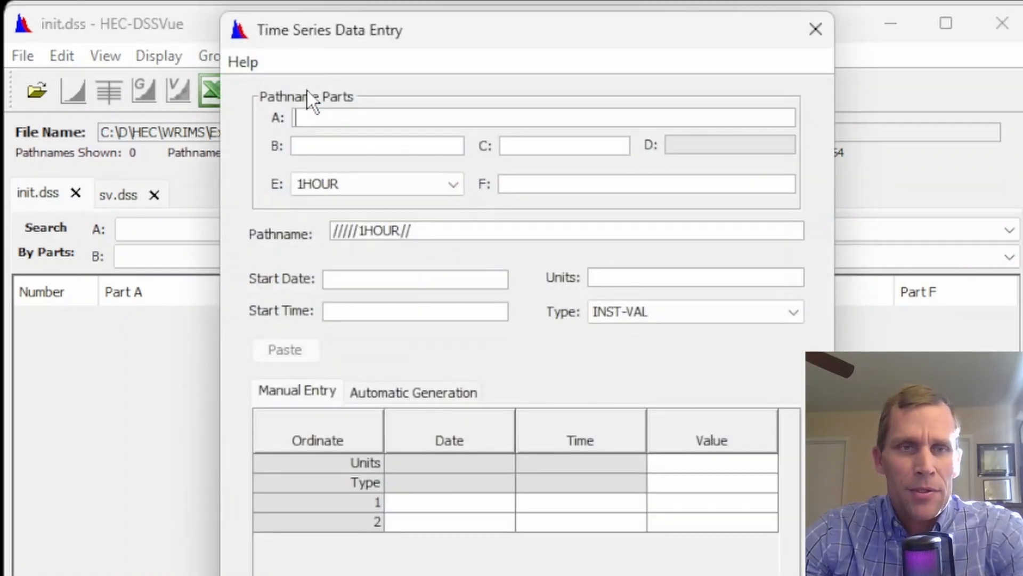
{"action": "left_click_drag", "start_coordinate": [364, 28], "coordinate": [258, 69]}
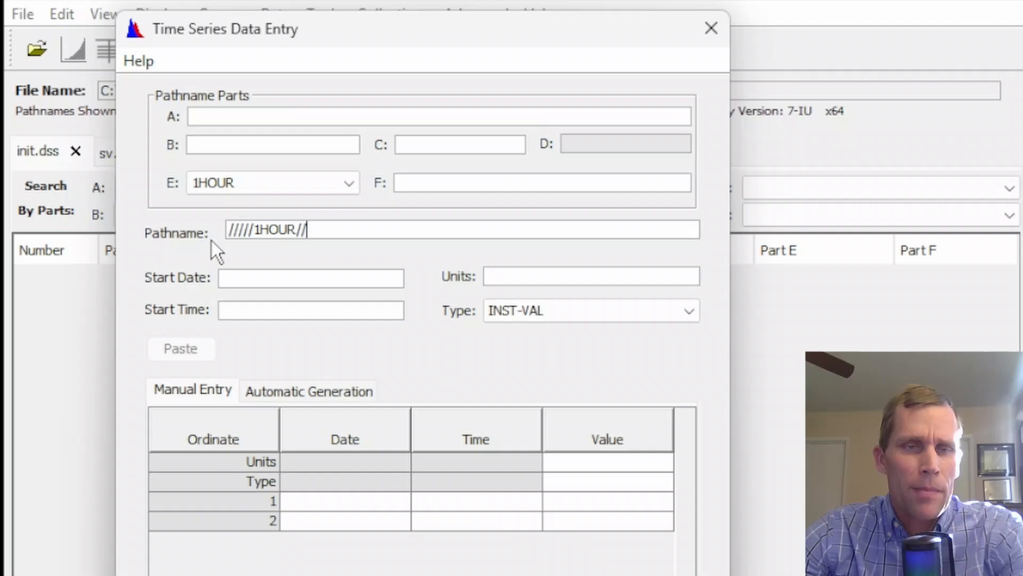
{"action": "type", "text": "/PROJECT/S_RES1/STORAGE//1MON/INIT/"}
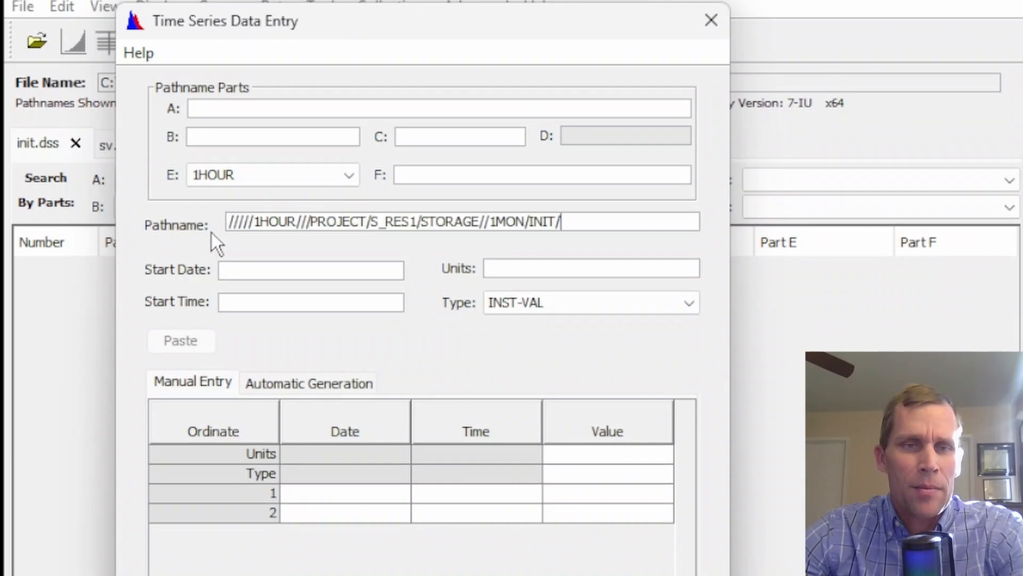
{"action": "key", "text": "ctrl+a"}
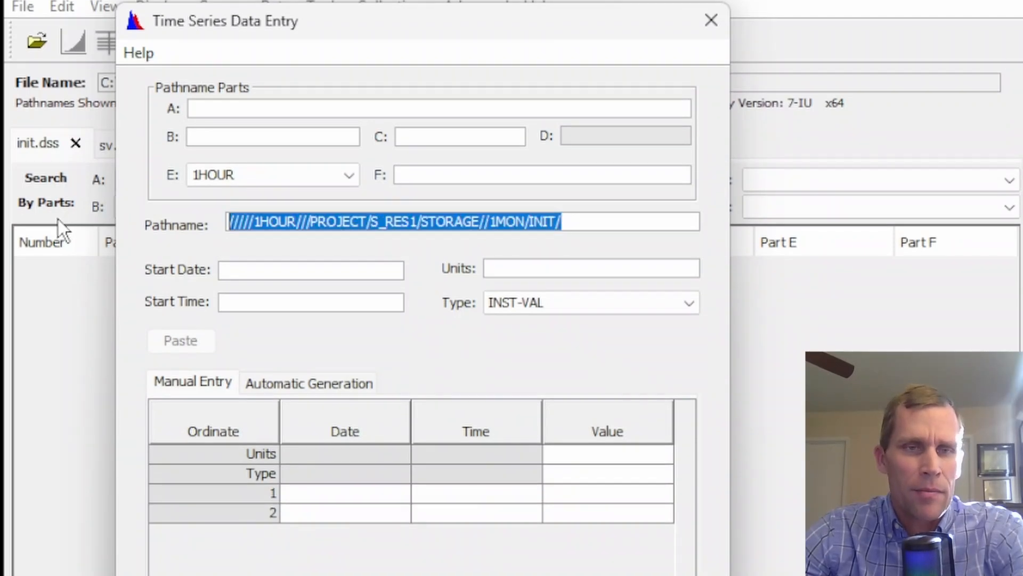
{"action": "type", "text": "/PROJECT/S_RES1/STORAGE//1MON/INIT/"}
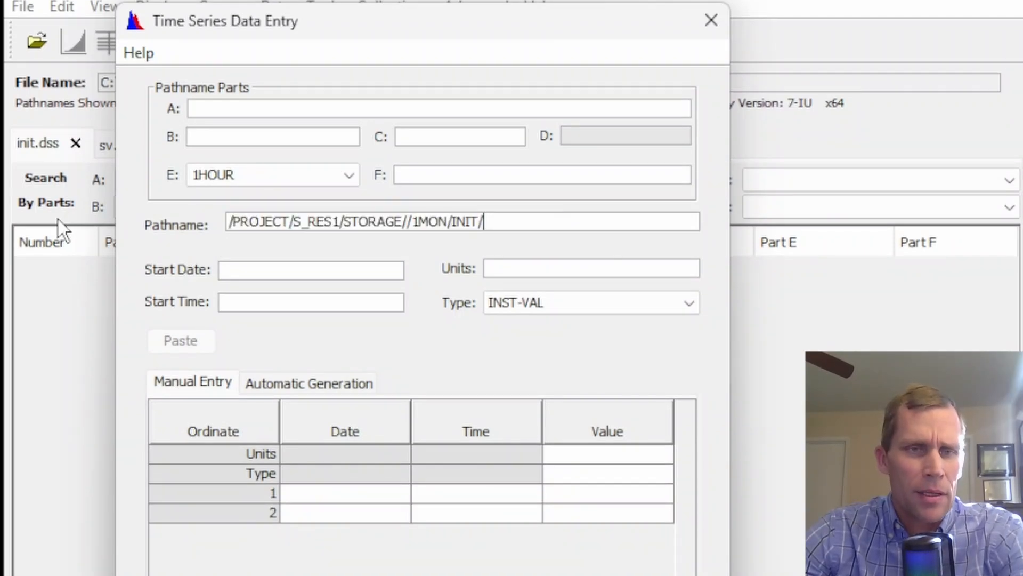
{"action": "key", "text": "Tab"}
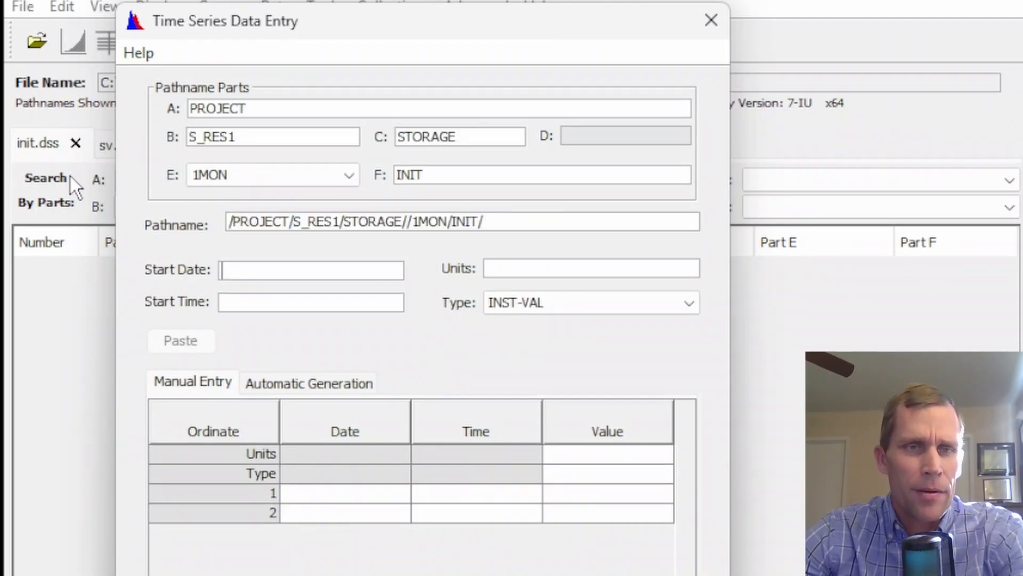
Set the storage record's units to TAF
{"action": "double_click", "coordinate": [258, 141]}
{"action": "left_click", "coordinate": [255, 139]}
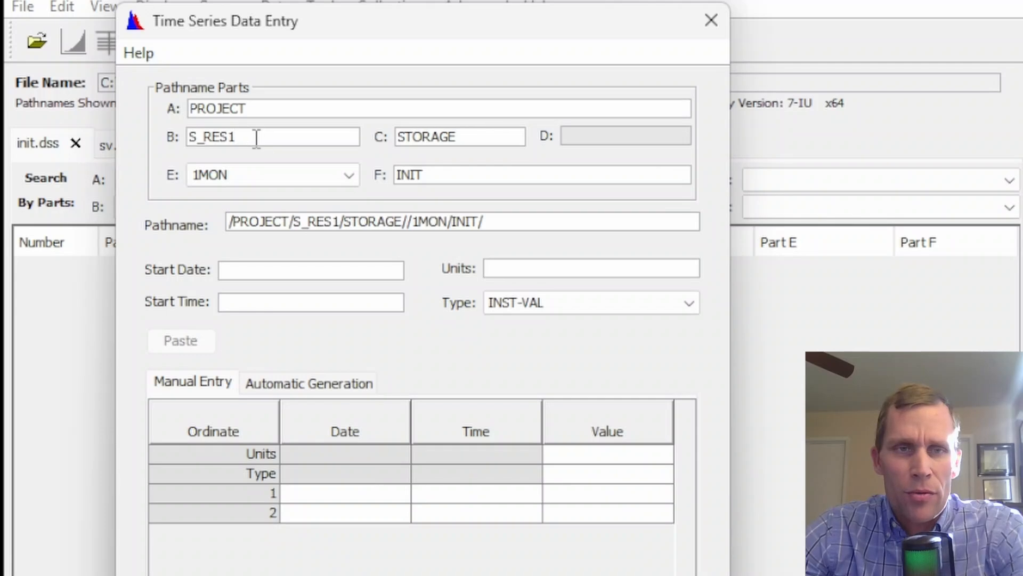
{"action": "left_click_drag", "start_coordinate": [458, 137], "coordinate": [386, 137]}
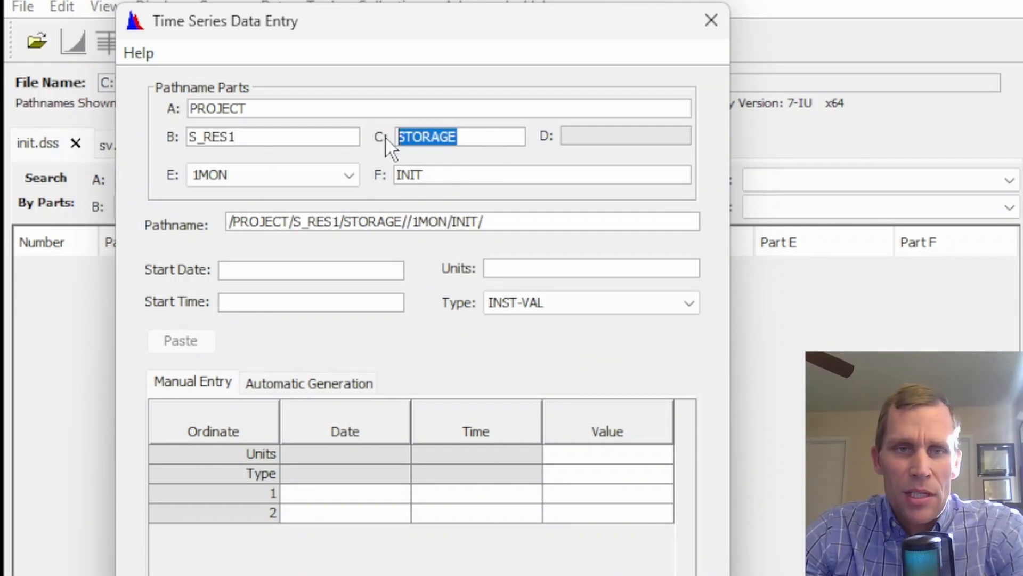
{"action": "left_click", "coordinate": [530, 267]}
{"action": "type", "text": "TAF"}
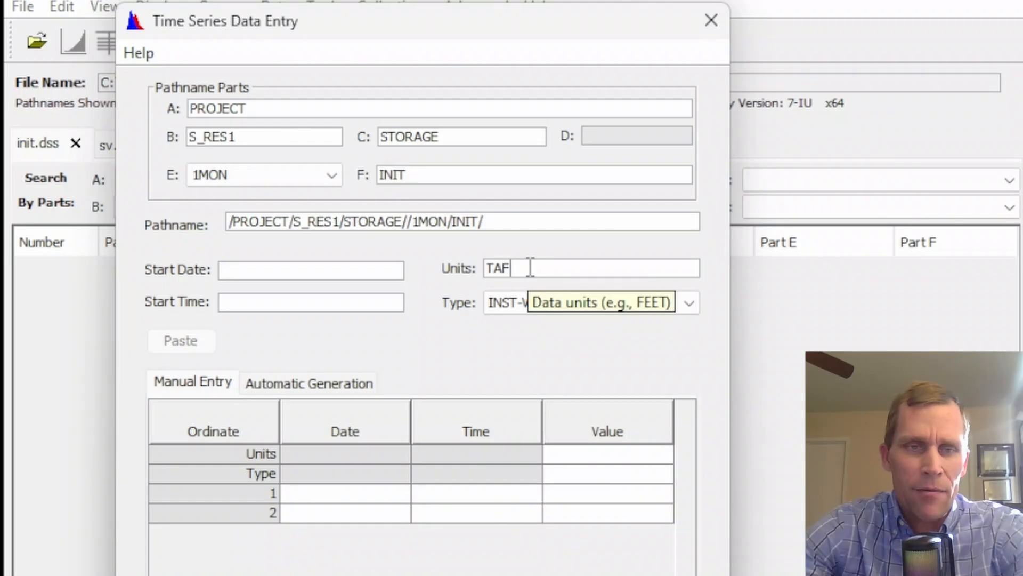
Set the start date to 31JUL1921 and the start time to 2400
{"action": "left_click", "coordinate": [375, 273]}
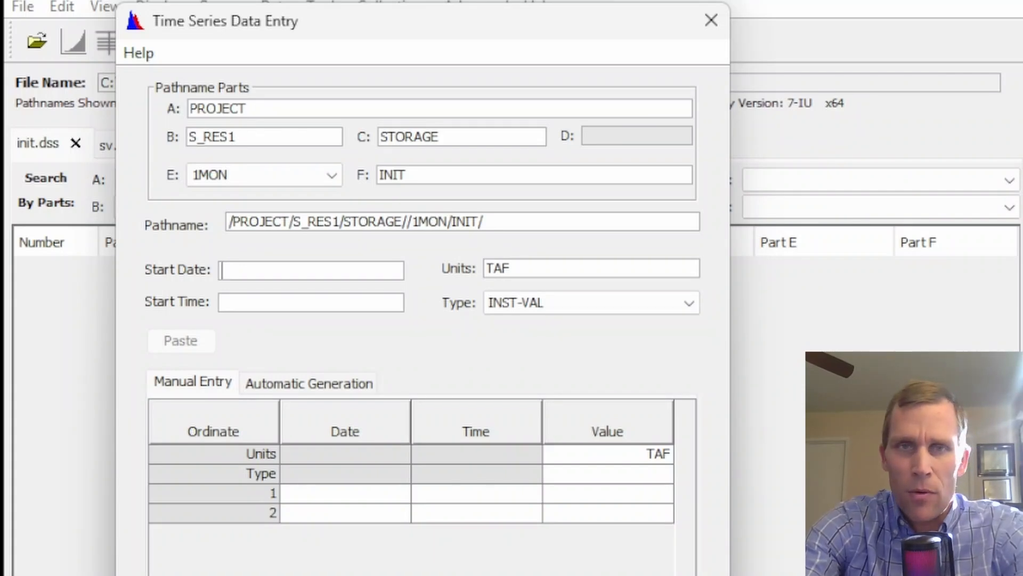
{"action": "type", "text": "31J"}
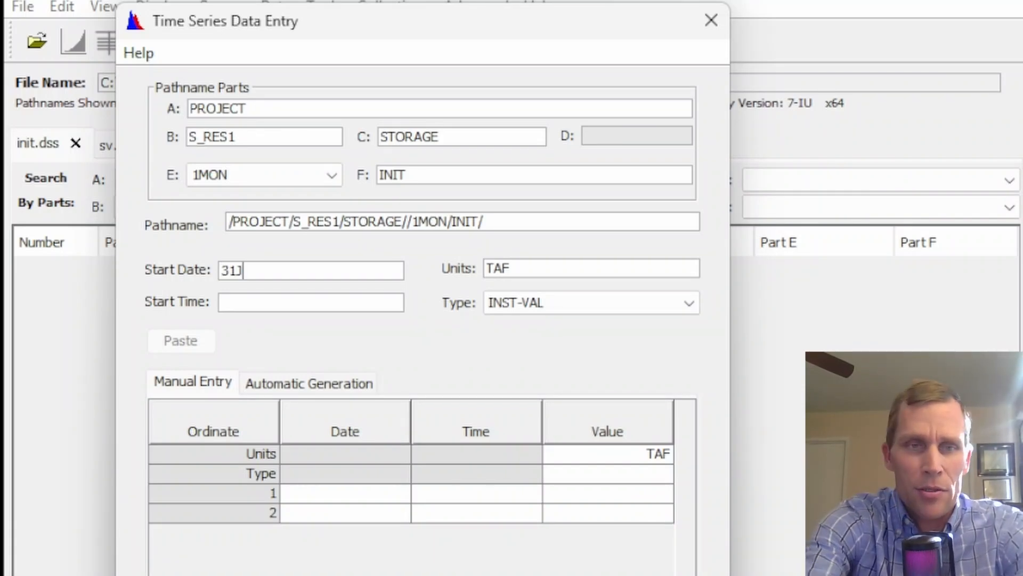
{"action": "type", "text": "UL"}
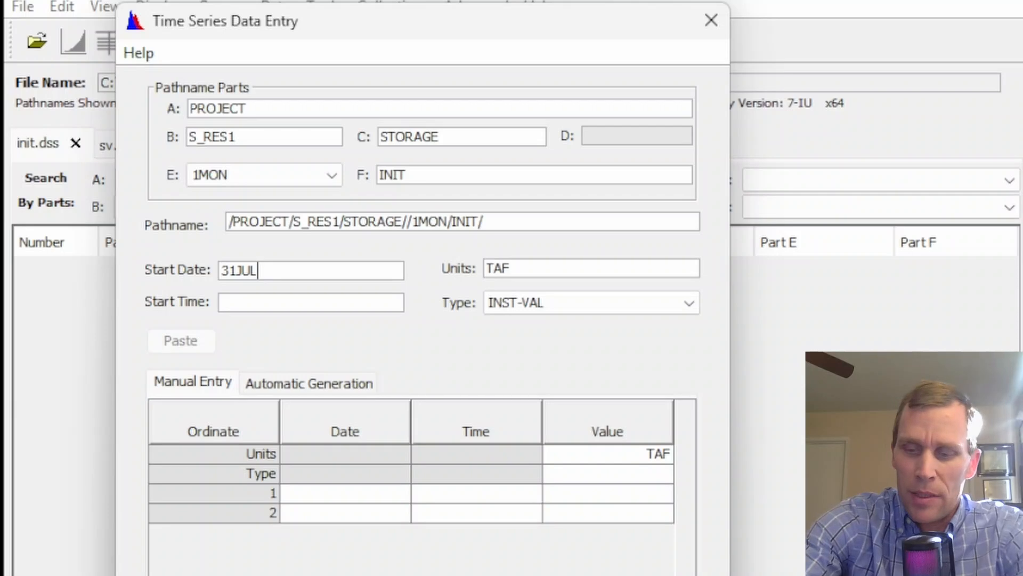
{"action": "type", "text": "1921"}
{"action": "key", "text": "Tab"}
{"action": "key", "text": "Tab"}
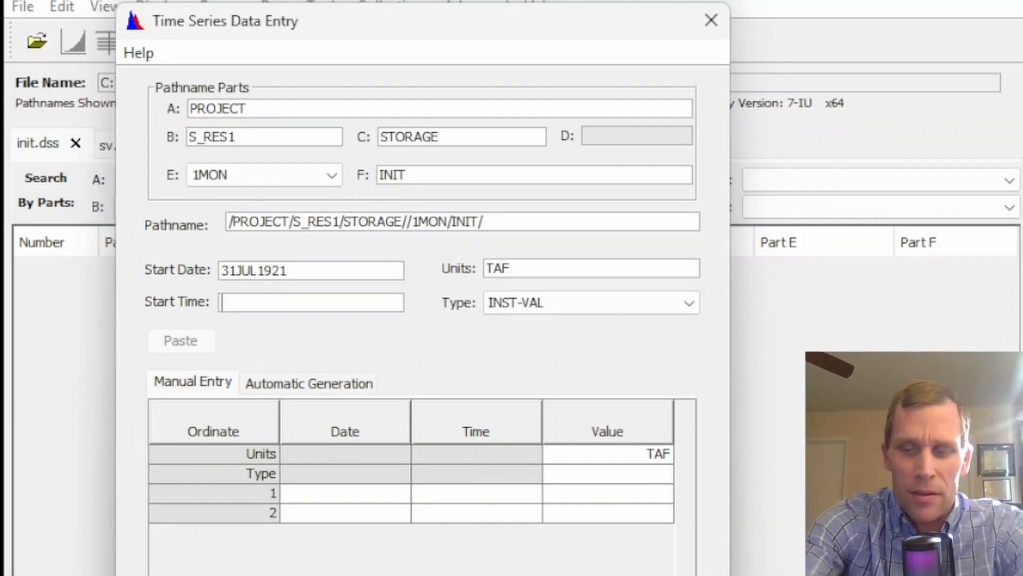
{"action": "type", "text": "2400"}
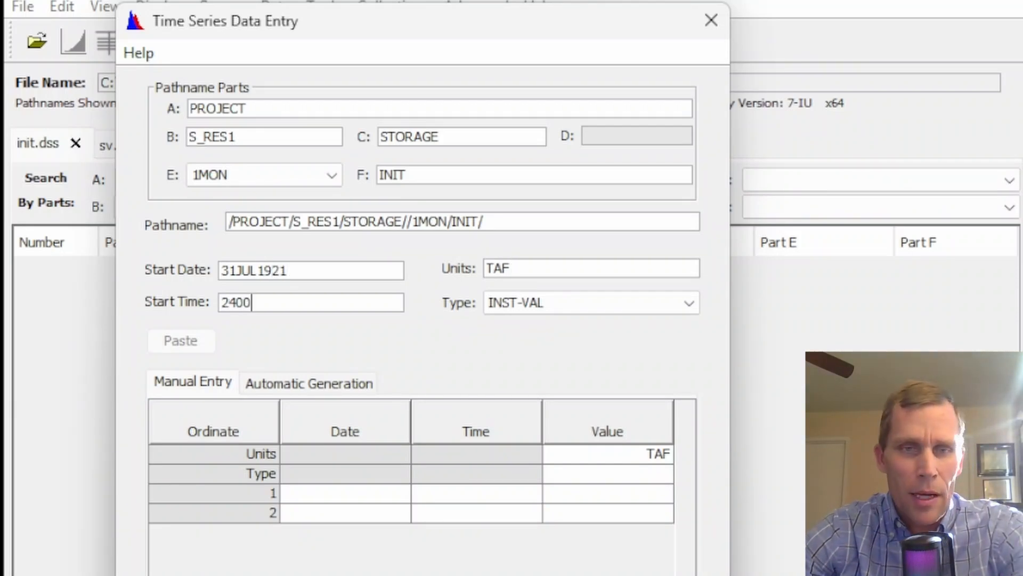
{"action": "key", "text": "Tab"}
Enter 50 as the first storage value and set the data type to PER-AVER
{"action": "left_click", "coordinate": [625, 493]}
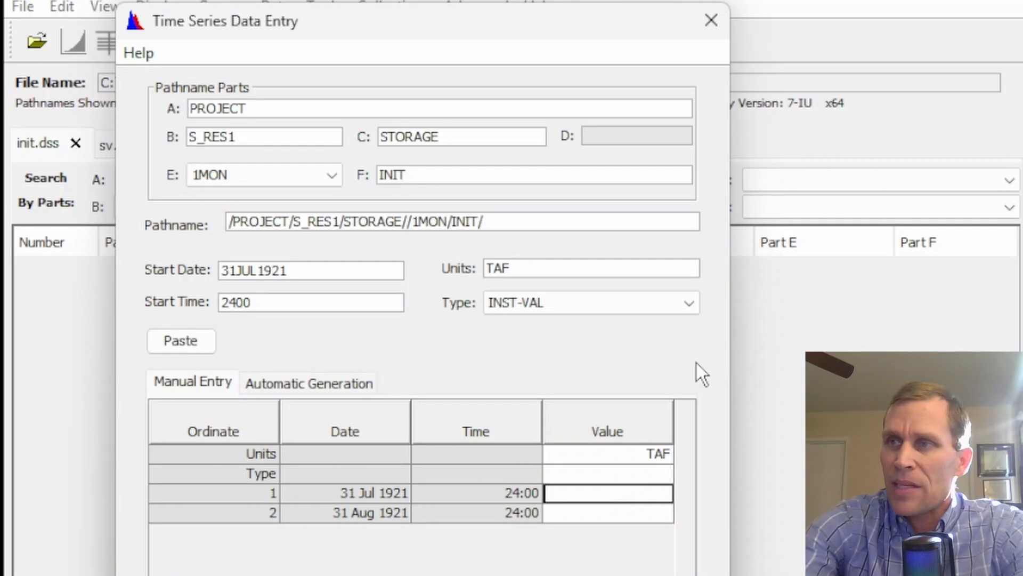
{"action": "type", "text": "50"}
{"action": "key", "text": "Return"}
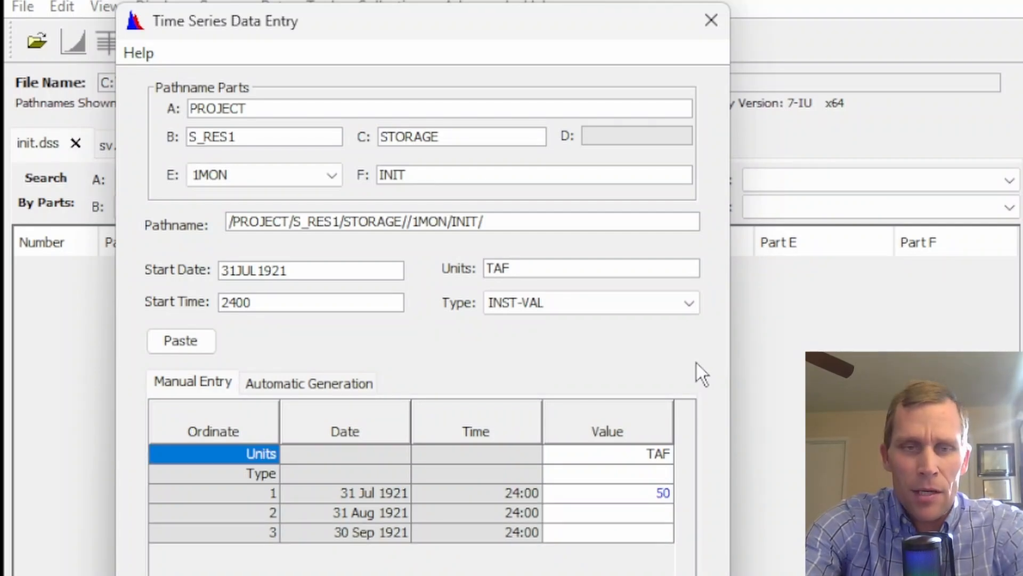
{"action": "left_click", "coordinate": [578, 303]}
{"action": "left_click", "coordinate": [536, 321]}
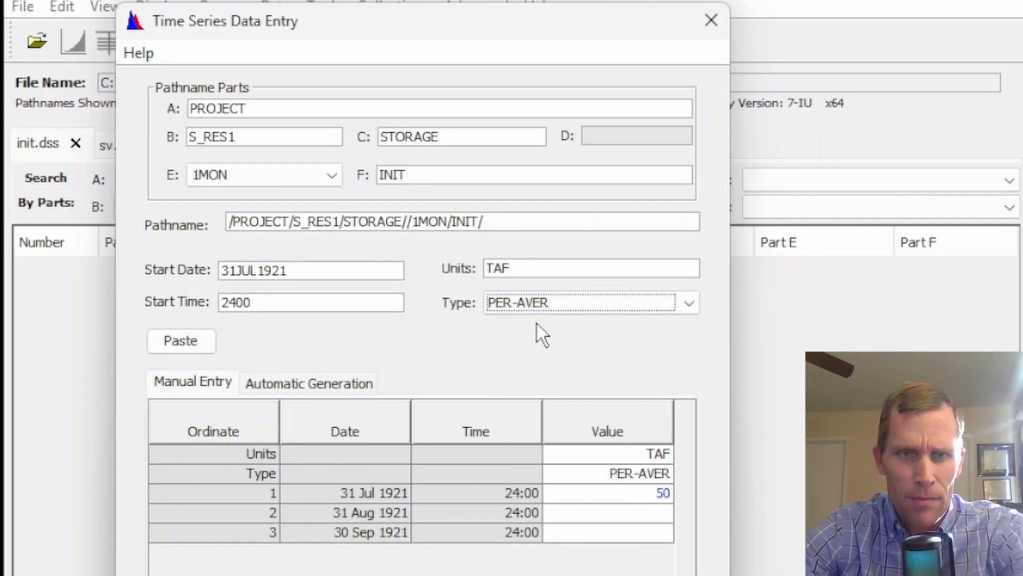
Enter 50 for the August and September 1921 values and save the storage time series to init.dss
{"action": "left_click", "coordinate": [631, 493]}
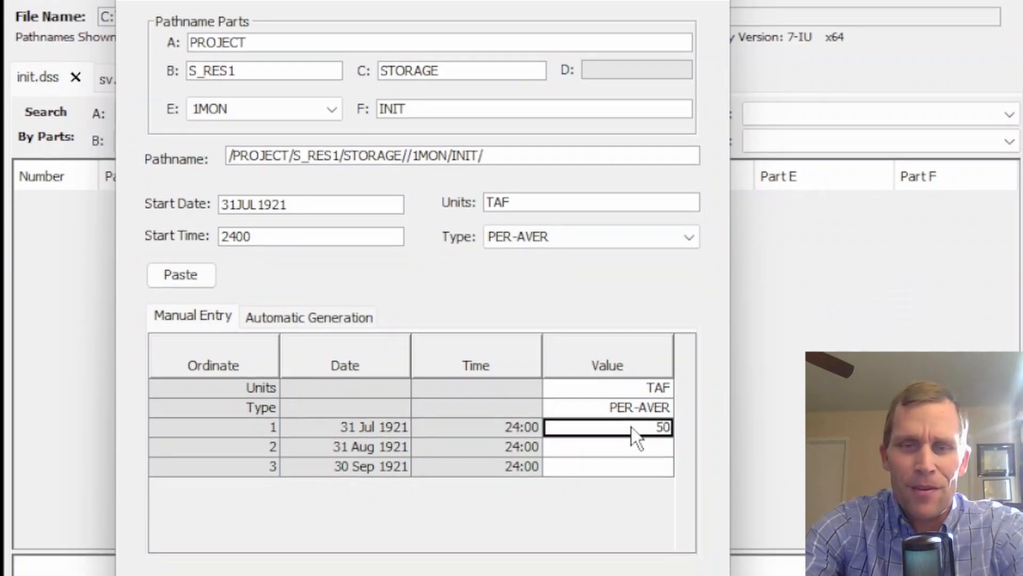
{"action": "key", "text": "Return"}
{"action": "type", "text": "50"}
{"action": "key", "text": "Return"}
{"action": "type", "text": "50"}
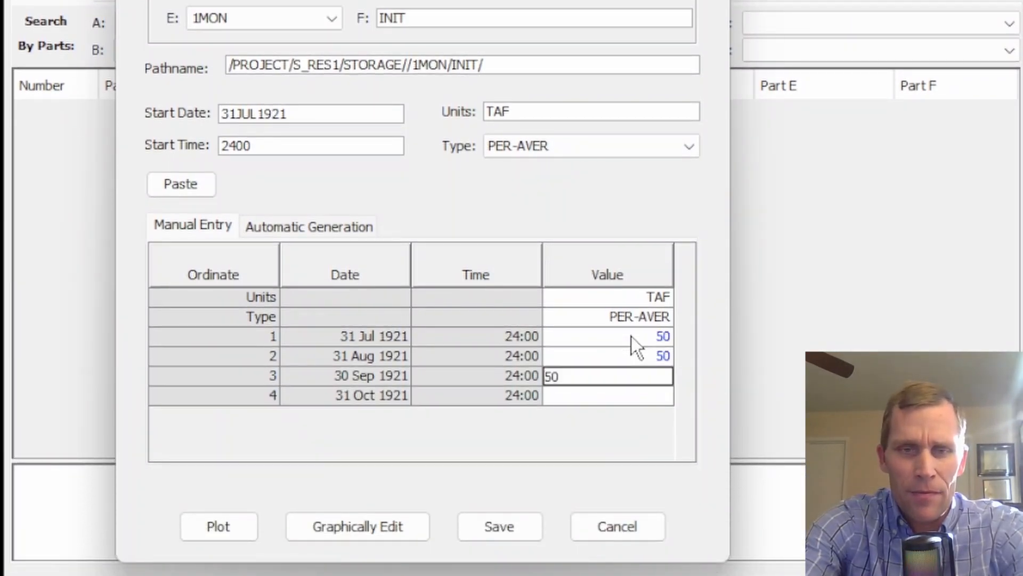
{"action": "key", "text": "Return"}
{"action": "key", "text": "Up"}
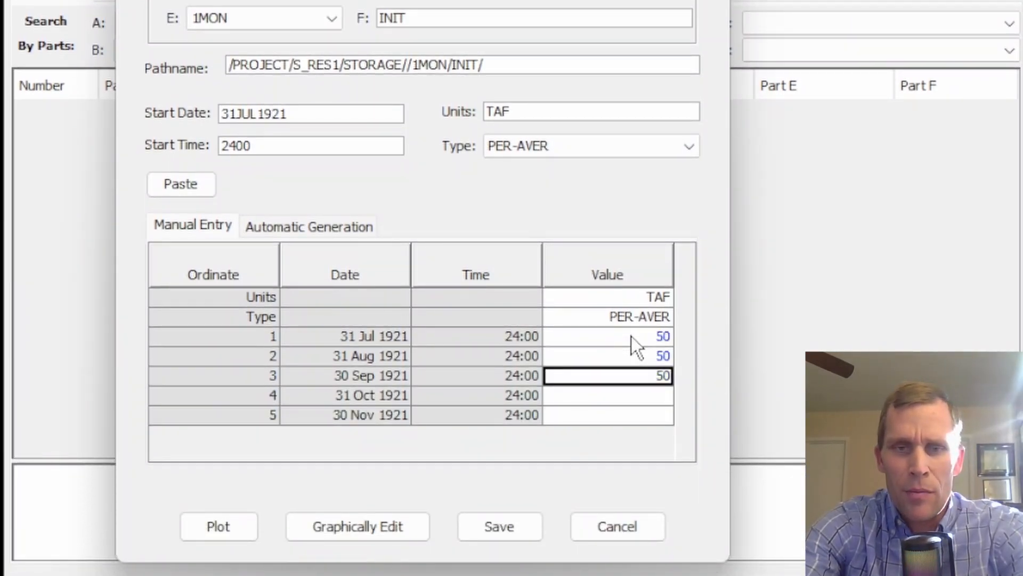
{"action": "key", "text": "Return"}
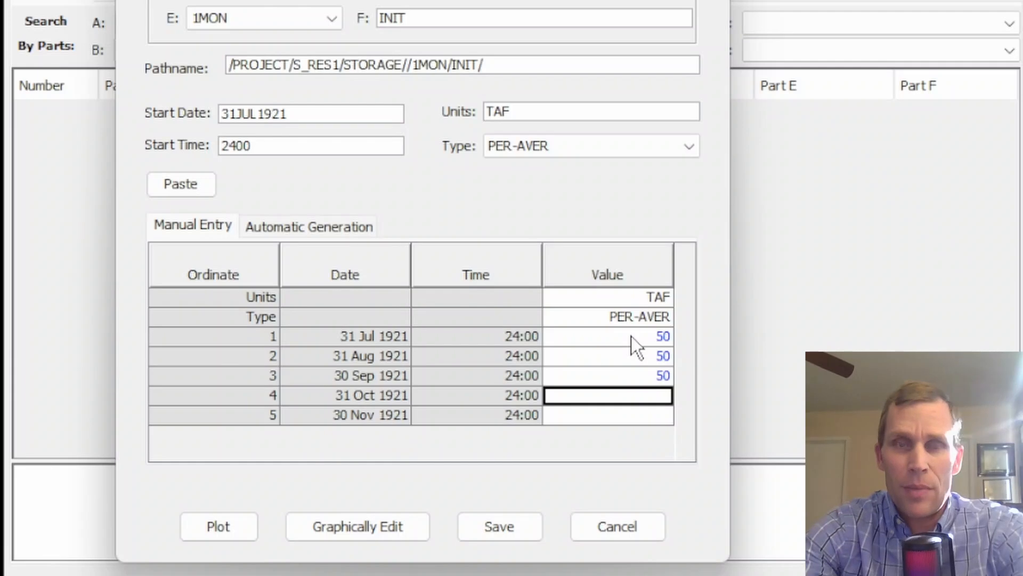
{"action": "double_click", "coordinate": [644, 375]}
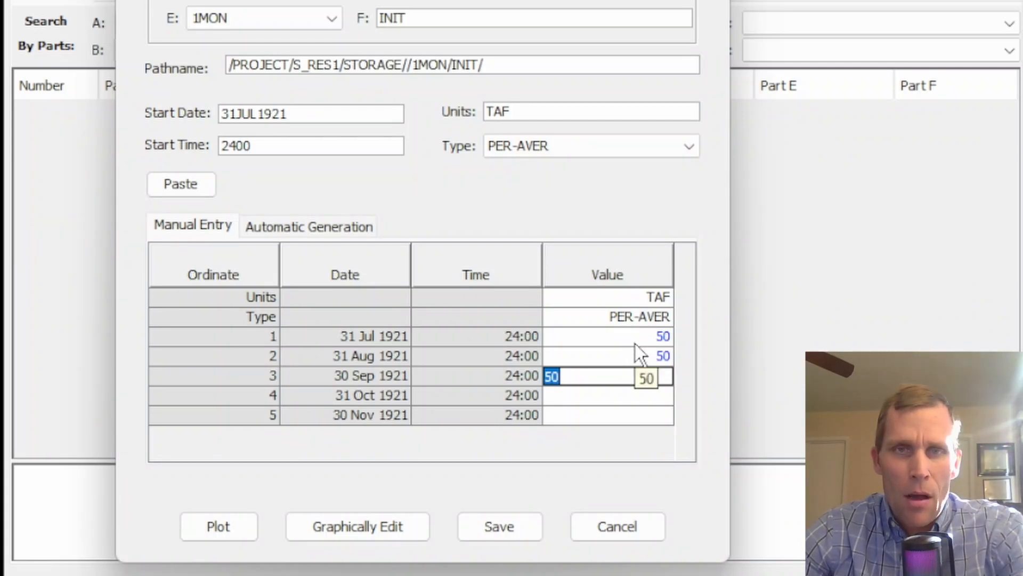
{"action": "left_click", "coordinate": [501, 526]}
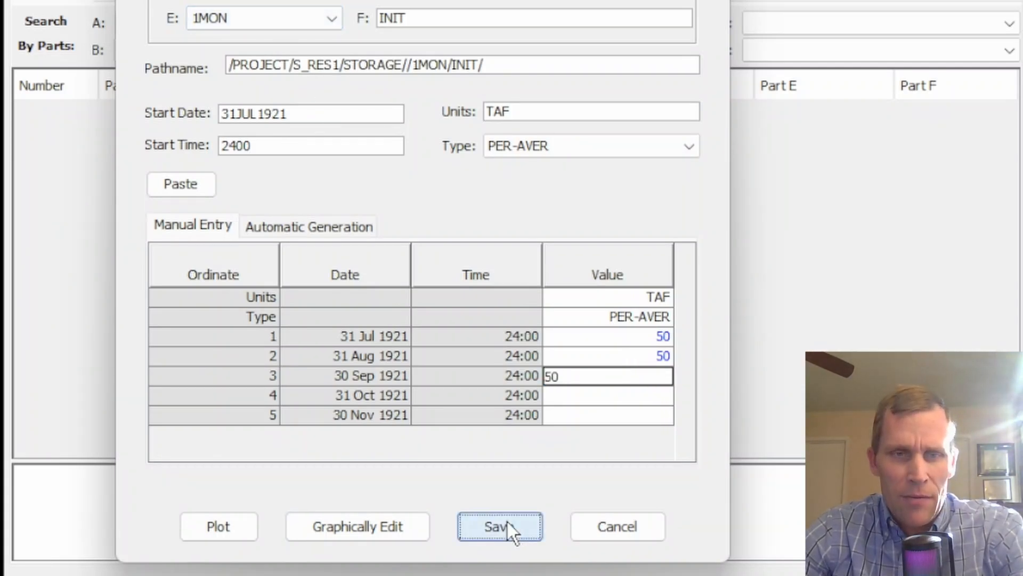
{"action": "left_click", "coordinate": [472, 225]}
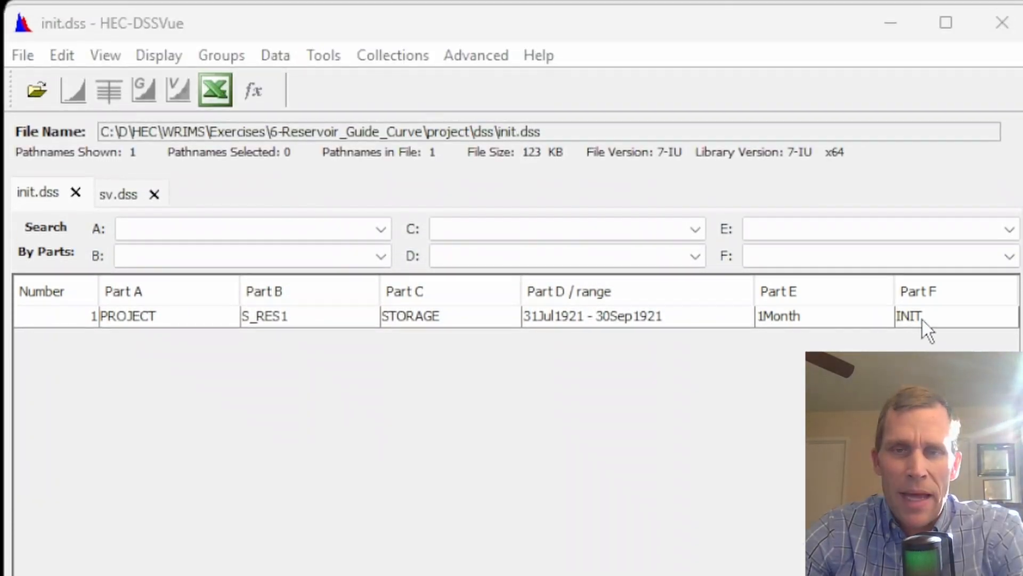
Switch to the sv.dss file and start a manual time series entry
{"action": "left_click", "coordinate": [906, 115]}
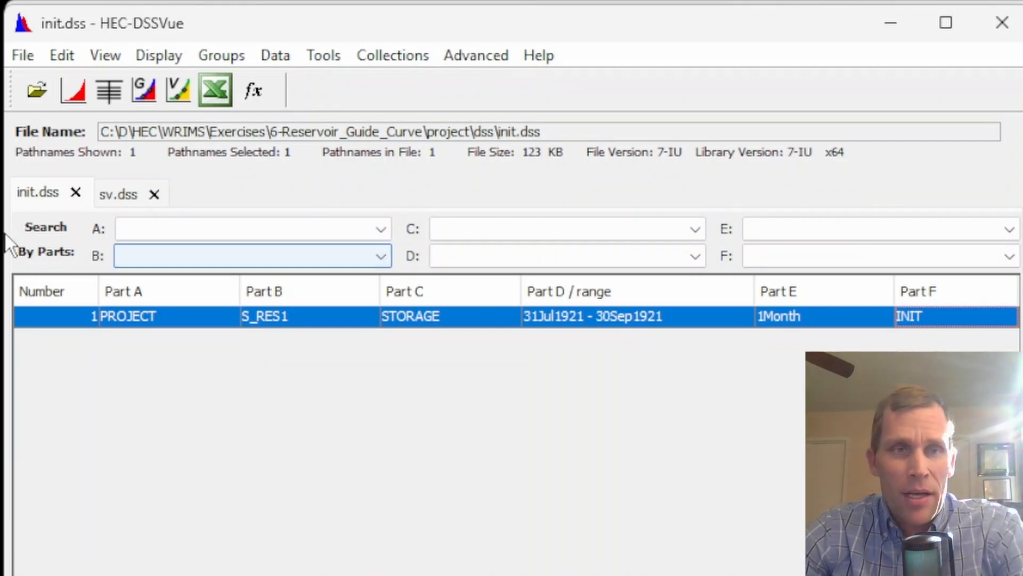
{"action": "left_click", "coordinate": [119, 195]}
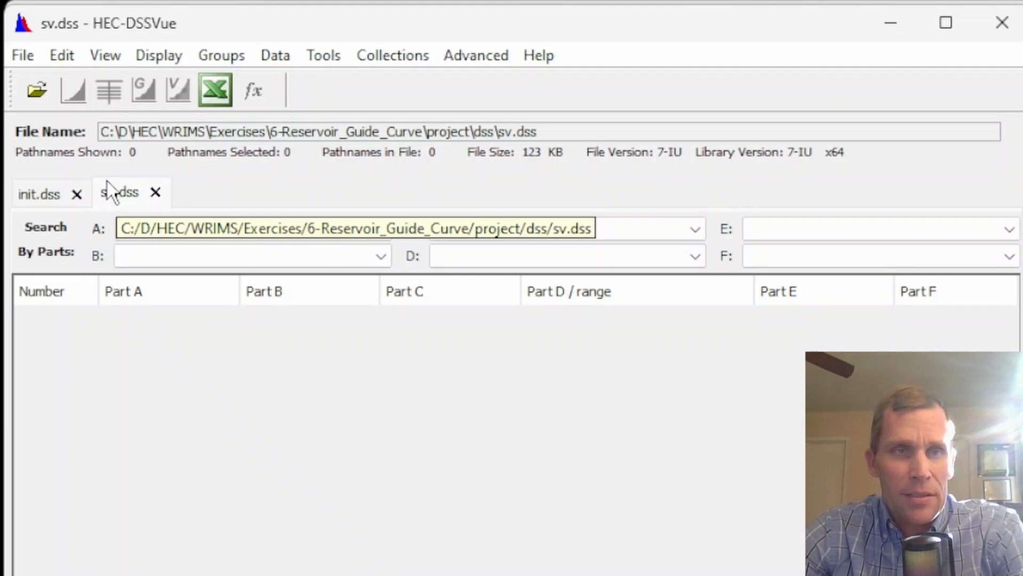
{"action": "left_click", "coordinate": [275, 55]}
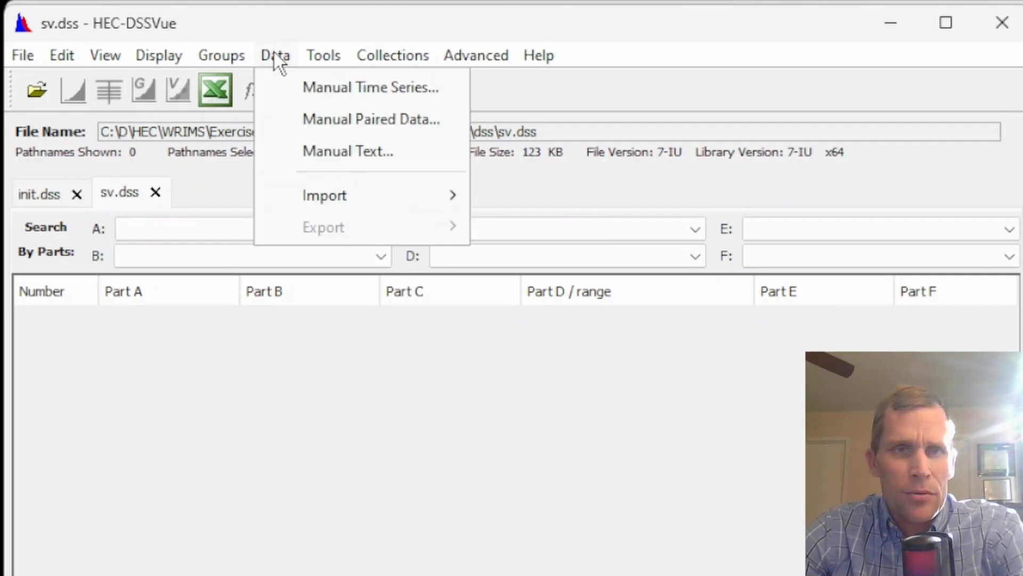
{"action": "left_click", "coordinate": [296, 87]}
{"action": "left_click_drag", "start_coordinate": [386, 19], "coordinate": [285, 43]}
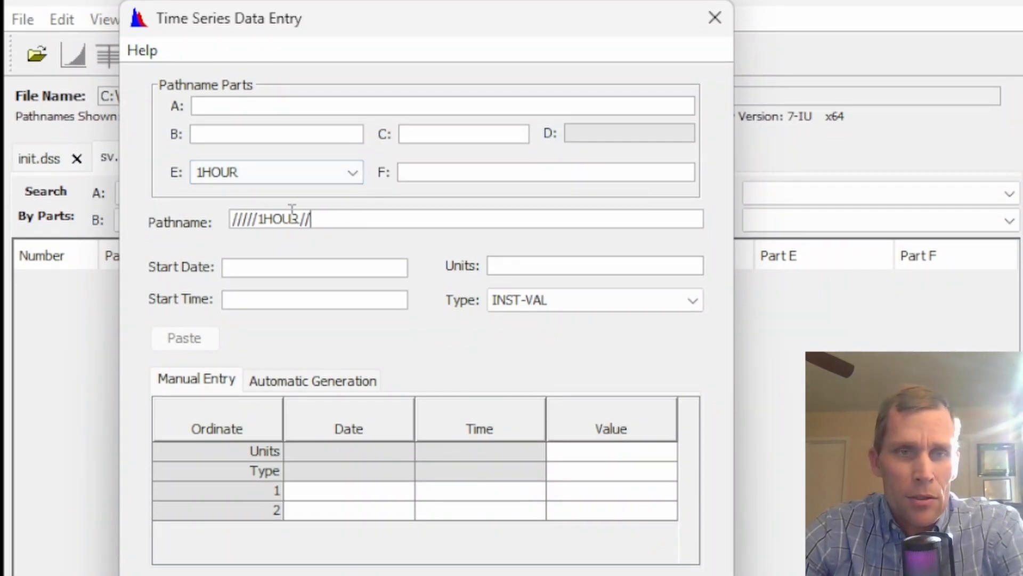
Paste the pathname /PROJECT/I_RES1/FLOW//1MON/STATE/ into the new time series
{"action": "left_click_drag", "start_coordinate": [314, 219], "coordinate": [201, 217]}
{"action": "type", "text": "/PROJECT/I_RES1/FLOW//1MON/STATE/"}
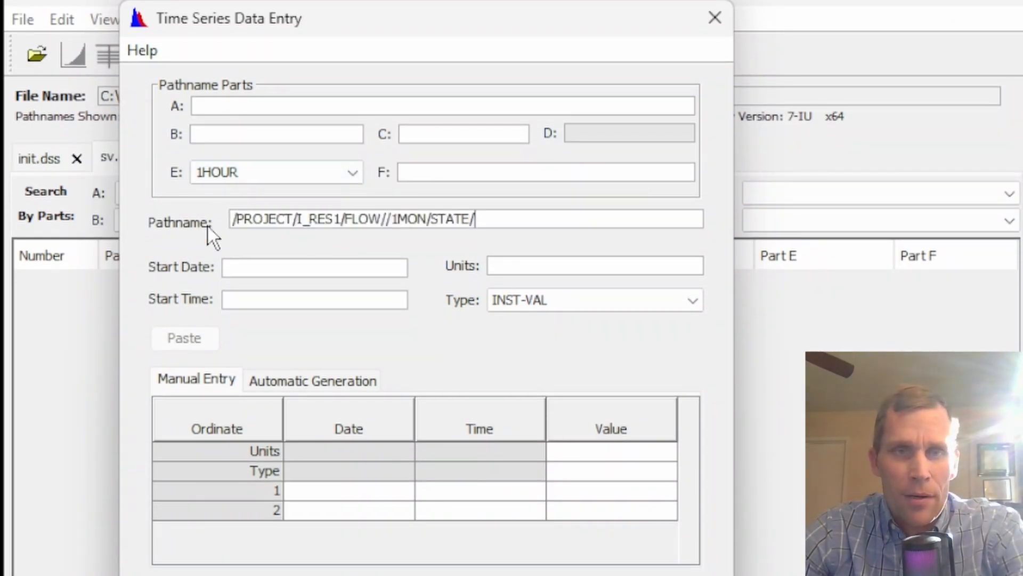
{"action": "key", "text": "Tab"}
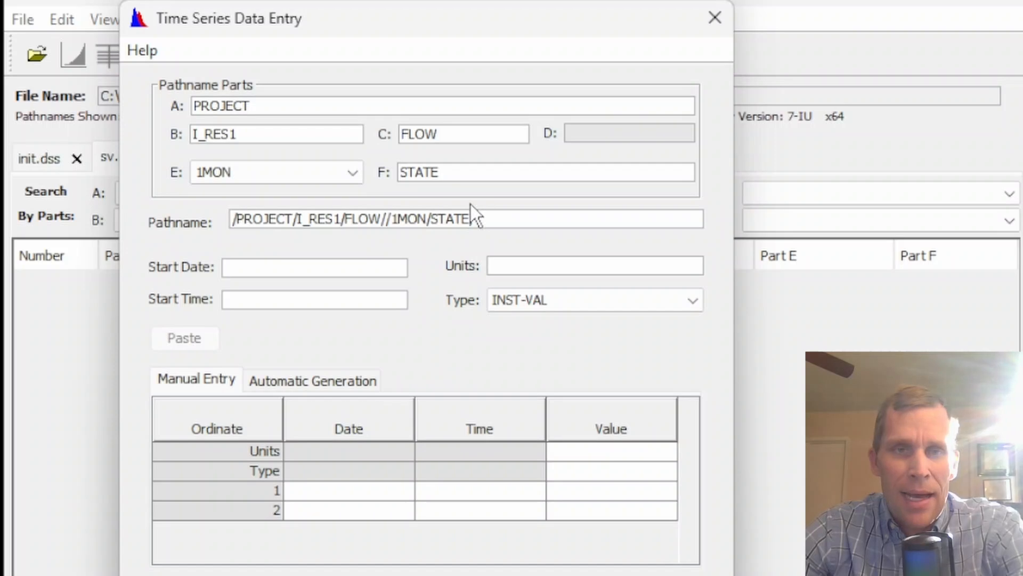
{"action": "left_click_drag", "start_coordinate": [457, 172], "coordinate": [383, 172]}
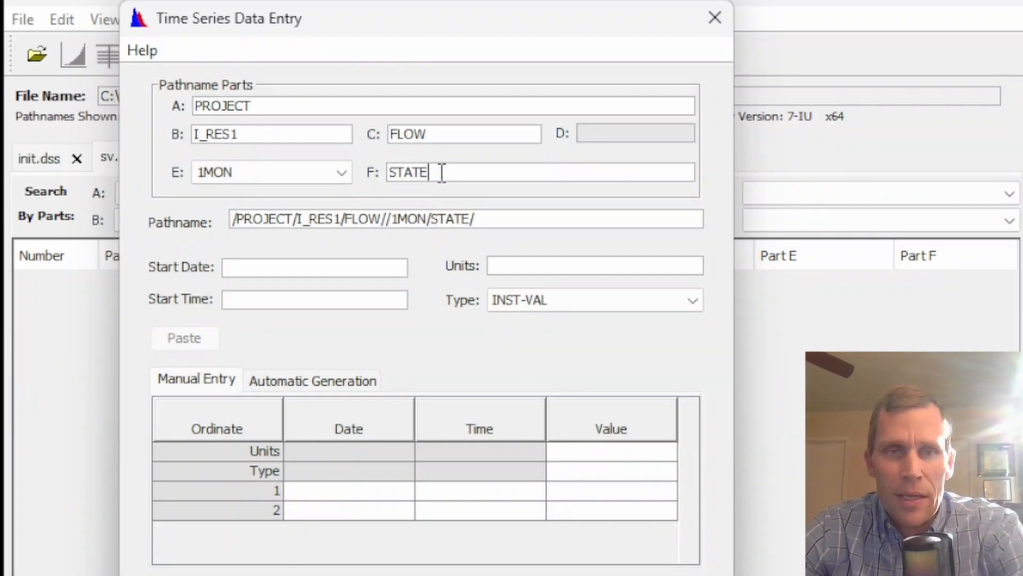
{"action": "left_click", "coordinate": [432, 133]}
{"action": "double_click", "coordinate": [421, 133]}
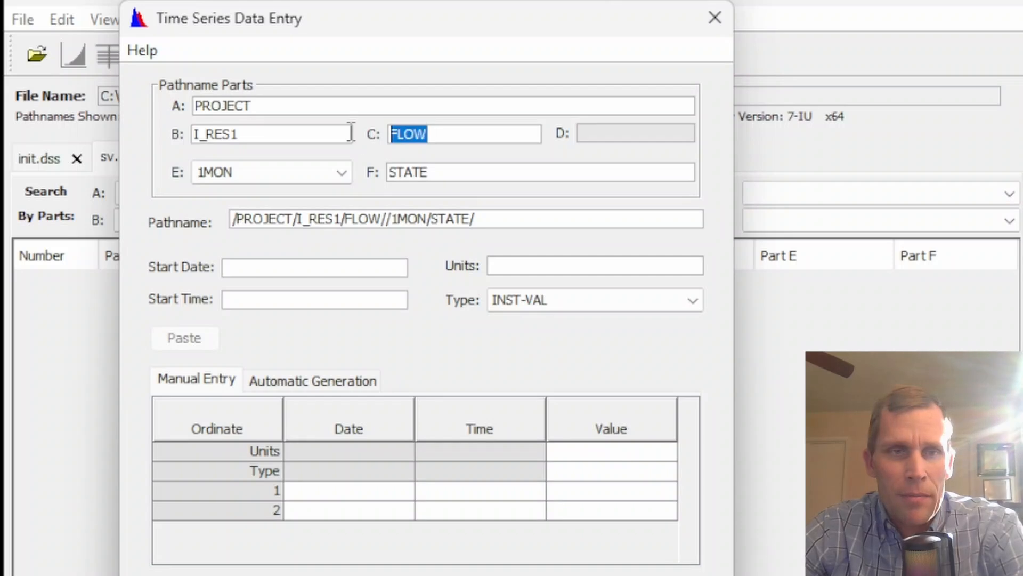
{"action": "left_click_drag", "start_coordinate": [237, 134], "coordinate": [207, 134]}
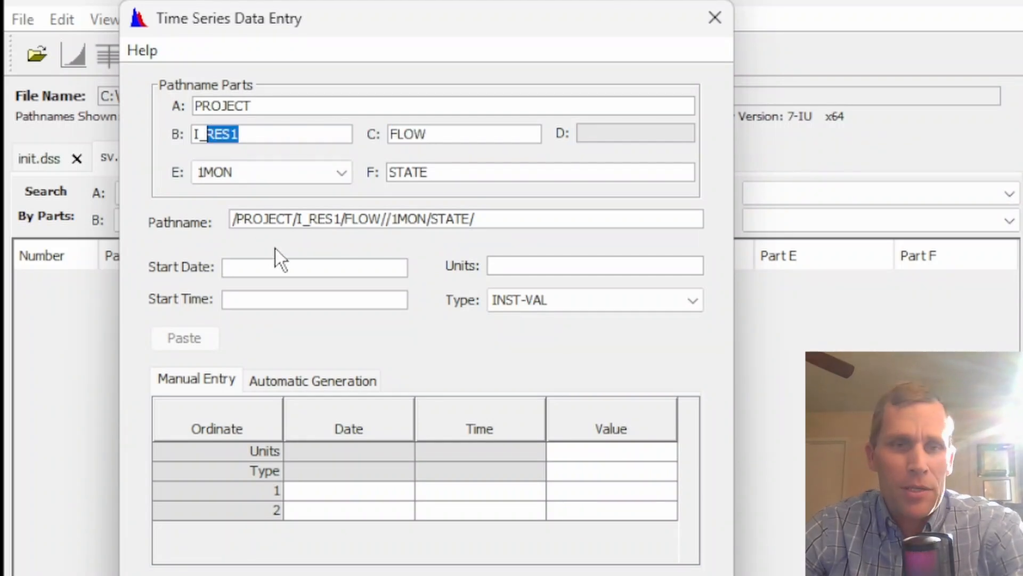
Set the start date to 31OCT1921, the start time to 2400, and the units to CFS
{"action": "left_click", "coordinate": [288, 267]}
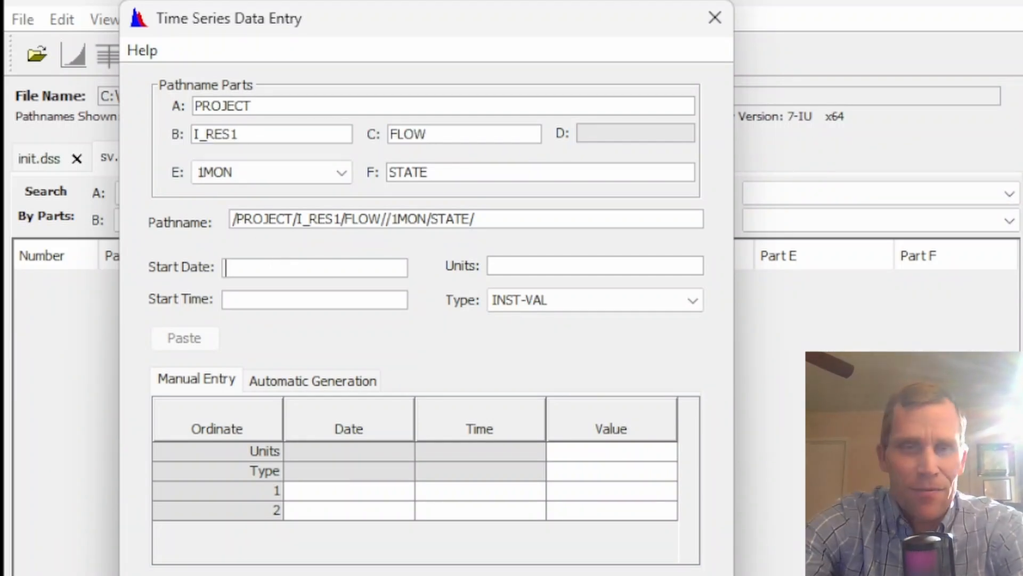
{"action": "type", "text": "31OCT"}
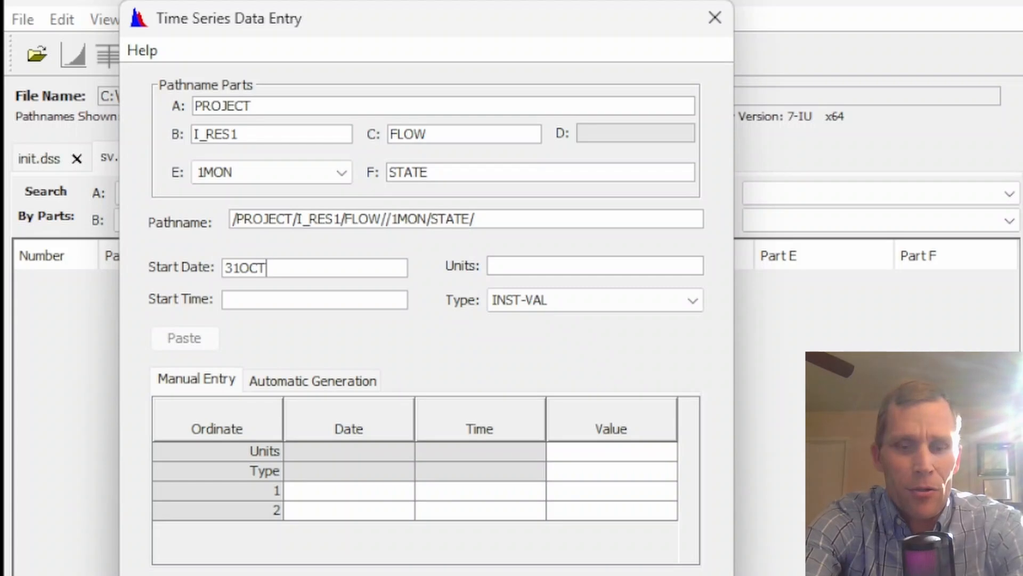
{"action": "type", "text": "1"}
{"action": "type", "text": "921"}
{"action": "key", "text": "Tab"}
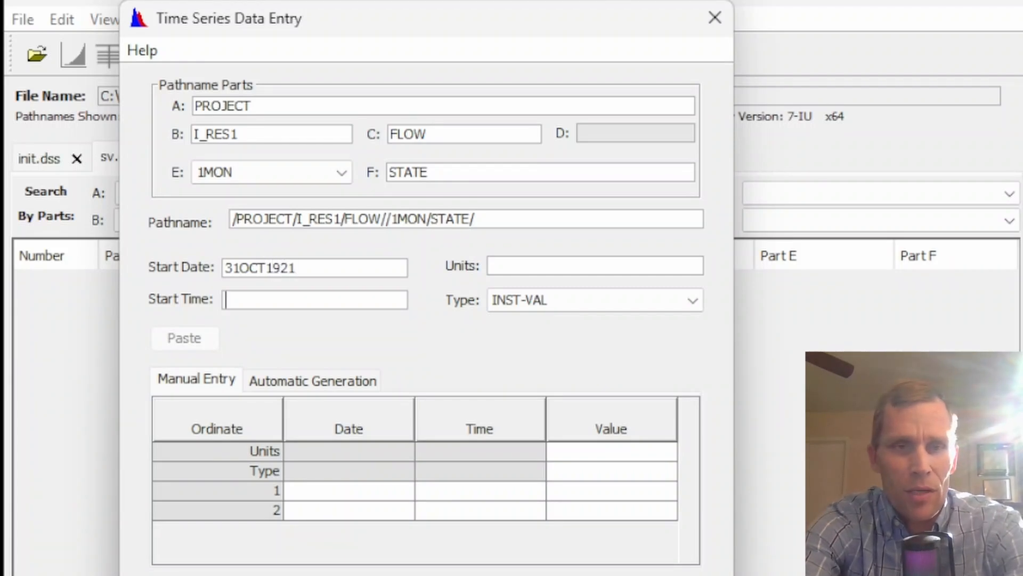
{"action": "type", "text": "2400"}
{"action": "key", "text": "Tab"}
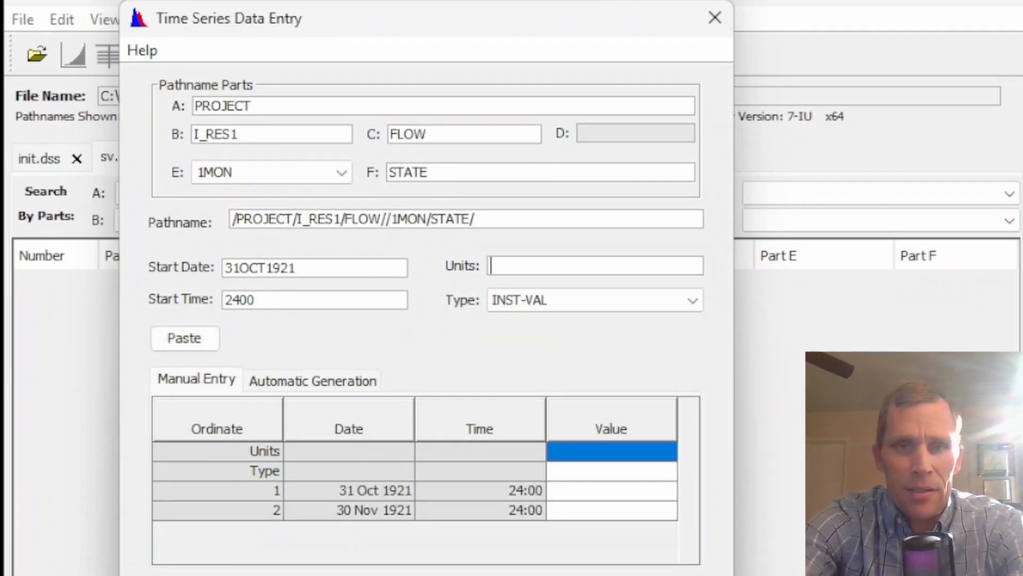
{"action": "type", "text": "CFS"}
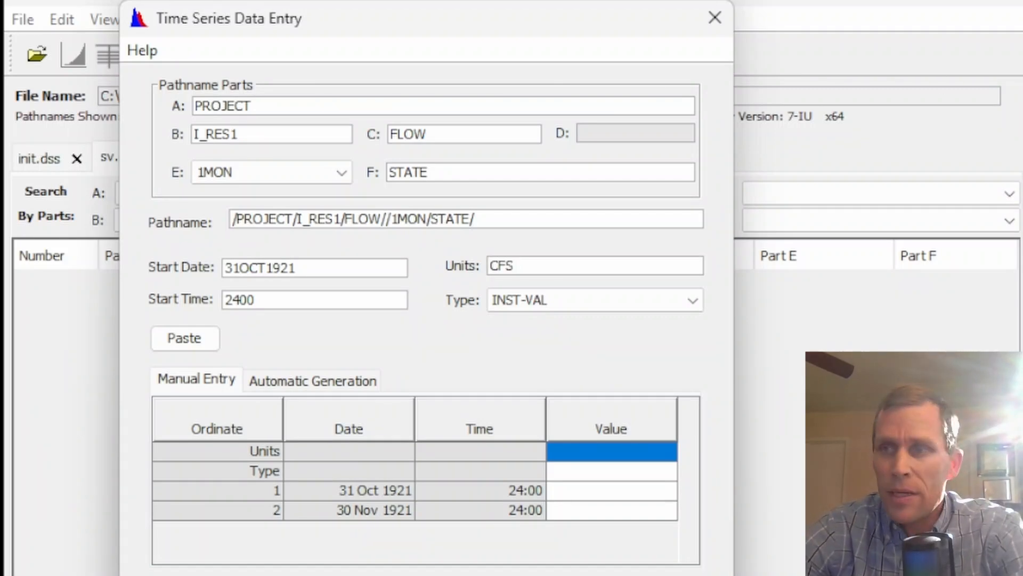
Switch to Excel and copy the I_RES1 inflow values in column 4 from row 10 to the end of the data
{"action": "key", "text": "alt+Tab"}
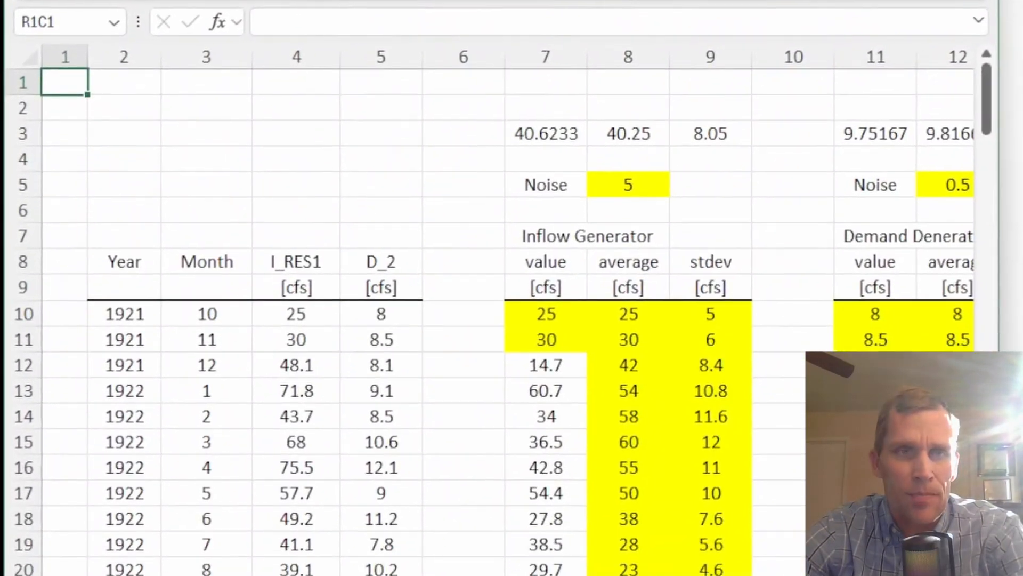
{"action": "scroll", "coordinate": [503, 209], "scroll_direction": "down", "scroll_amount": 2}
{"action": "scroll", "coordinate": [464, 207], "scroll_direction": "up", "scroll_amount": 1}
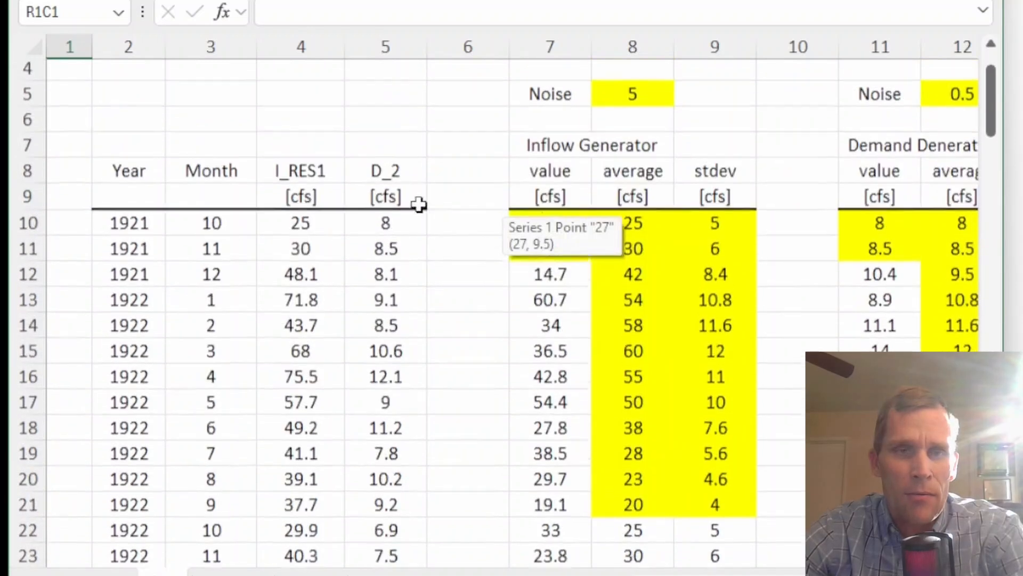
{"action": "left_click_drag", "start_coordinate": [301, 253], "coordinate": [298, 382]}
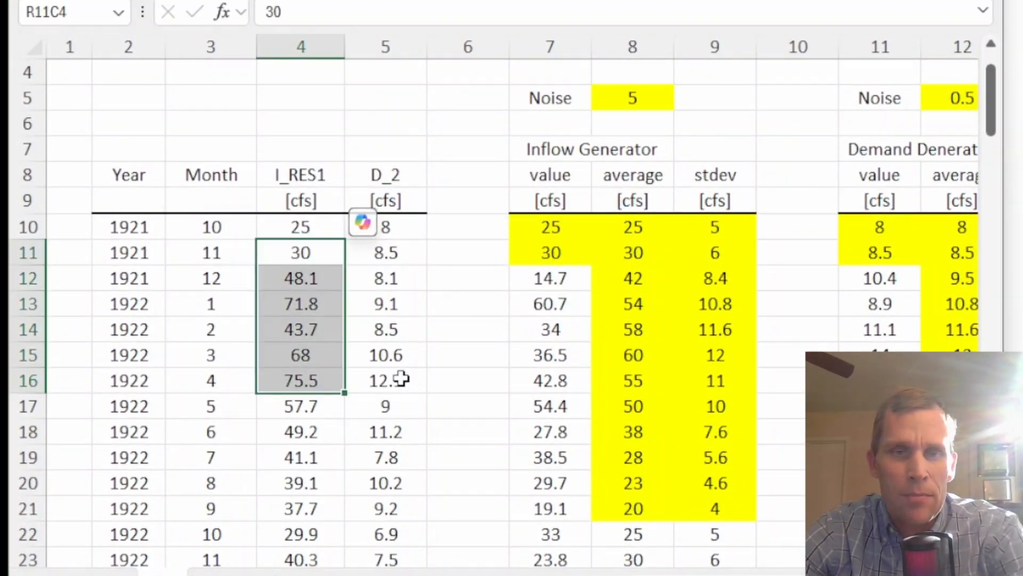
{"action": "left_click", "coordinate": [393, 272]}
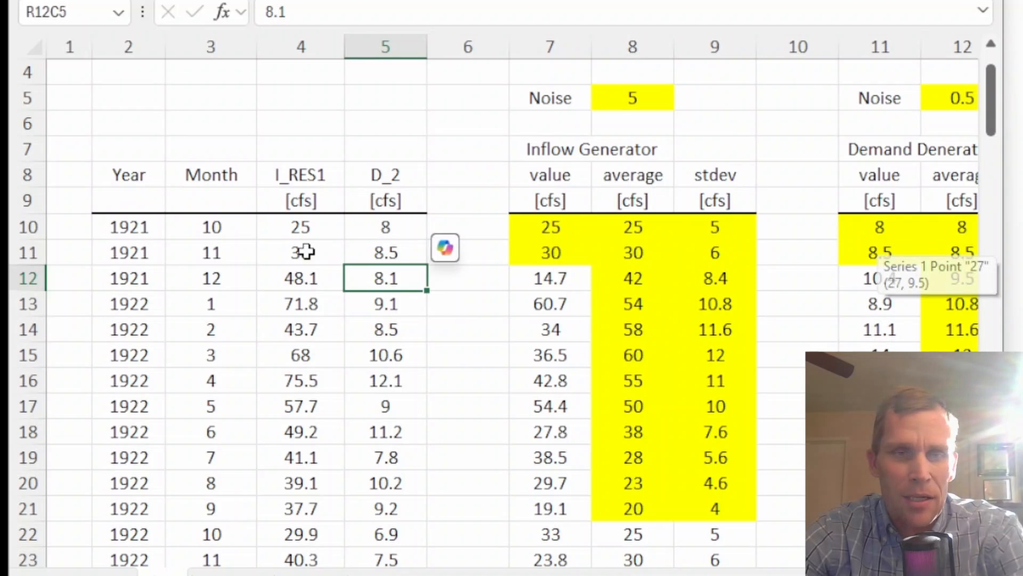
{"action": "left_click", "coordinate": [300, 228]}
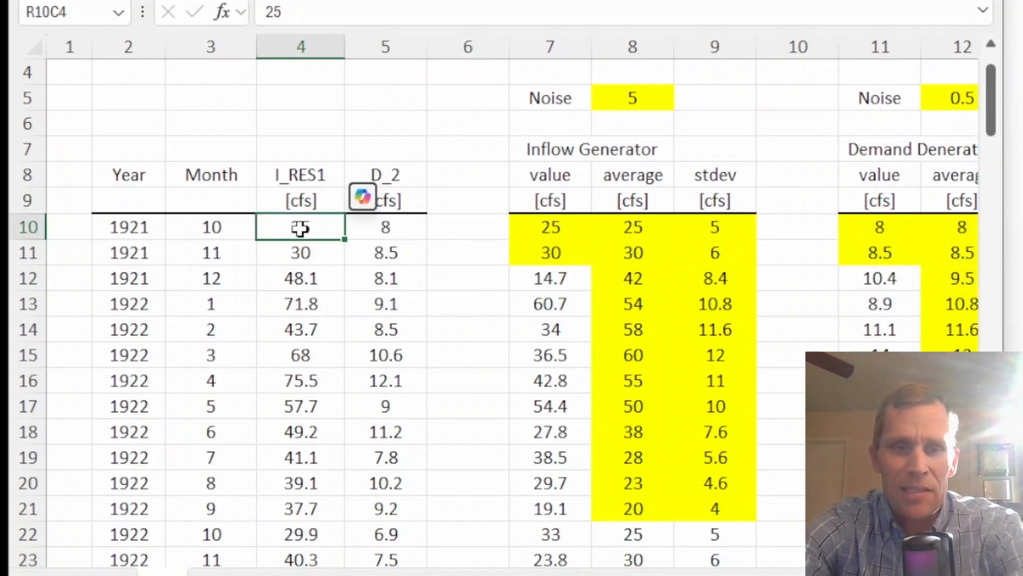
{"action": "key", "text": "ctrl+shift+Down"}
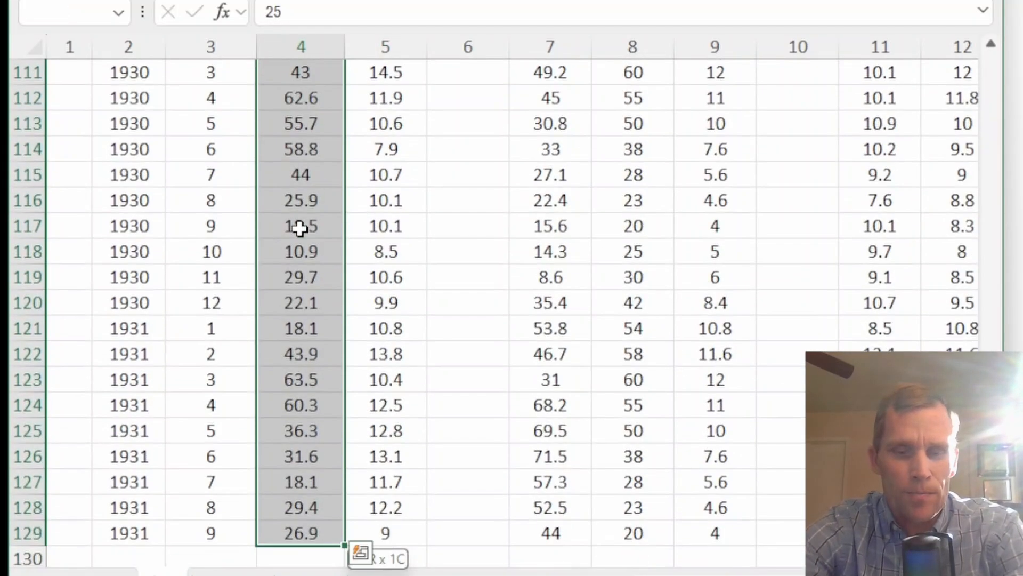
{"action": "key", "text": "ctrl+c"}
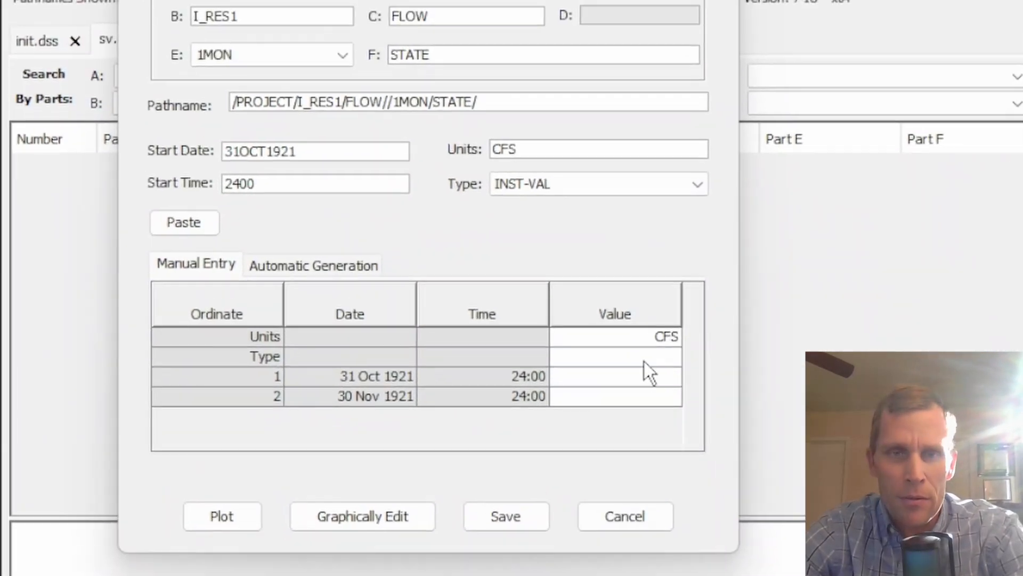
Paste the copied inflow values into the time series starting at the first ordinate
{"action": "left_click", "coordinate": [632, 377]}
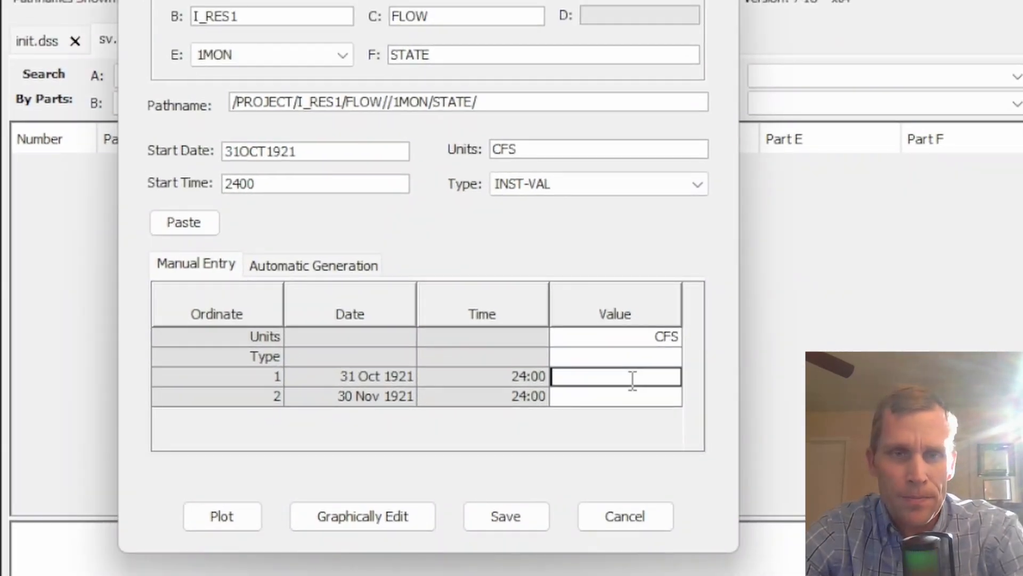
{"action": "key", "text": "ctrl+v"}
{"action": "left_click", "coordinate": [633, 380]}
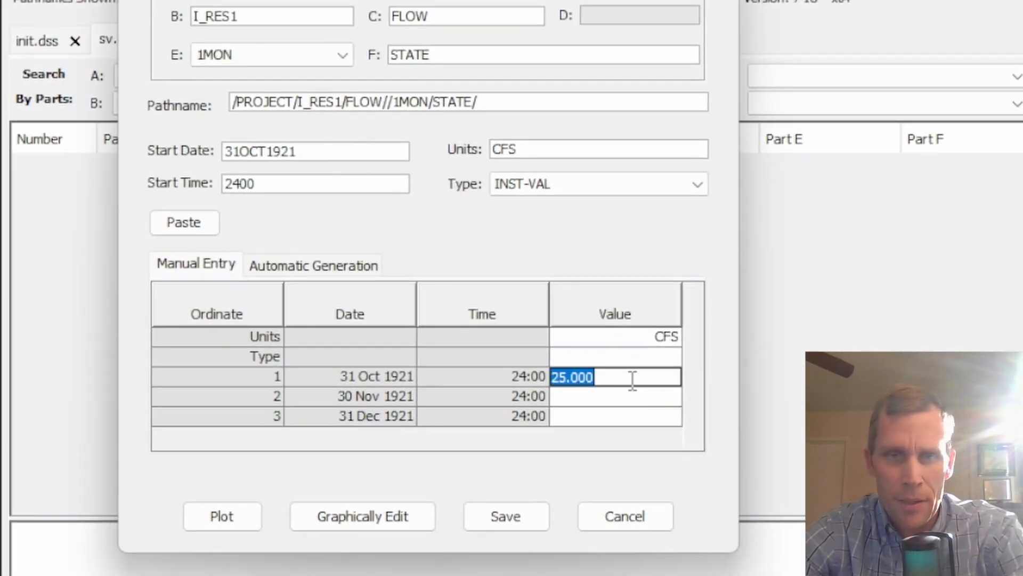
{"action": "key", "text": "ctrl+v"}
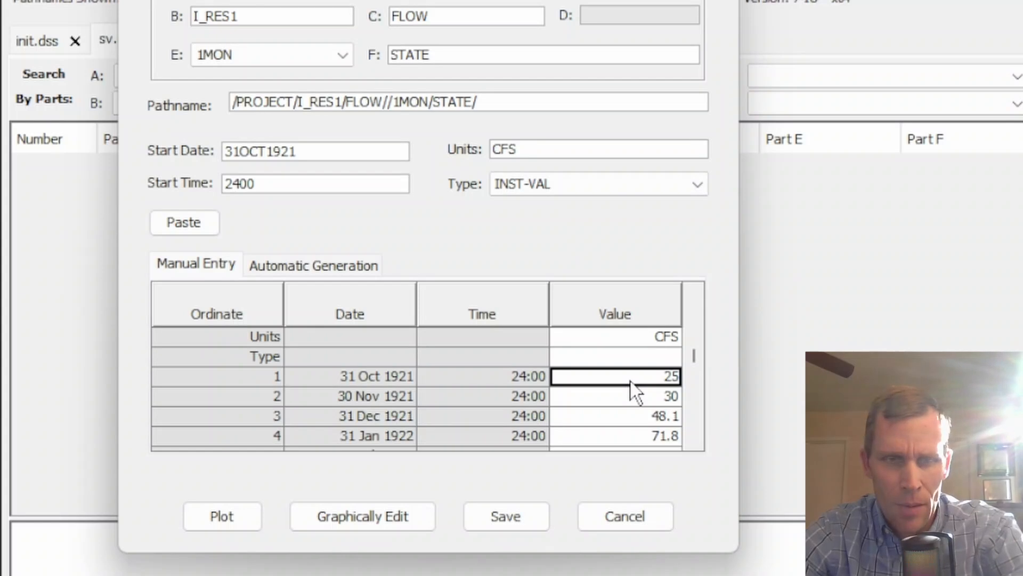
Set the data type to PER-AVER and save the I_RES1 flow record without returning to data entry
{"action": "left_click", "coordinate": [650, 358]}
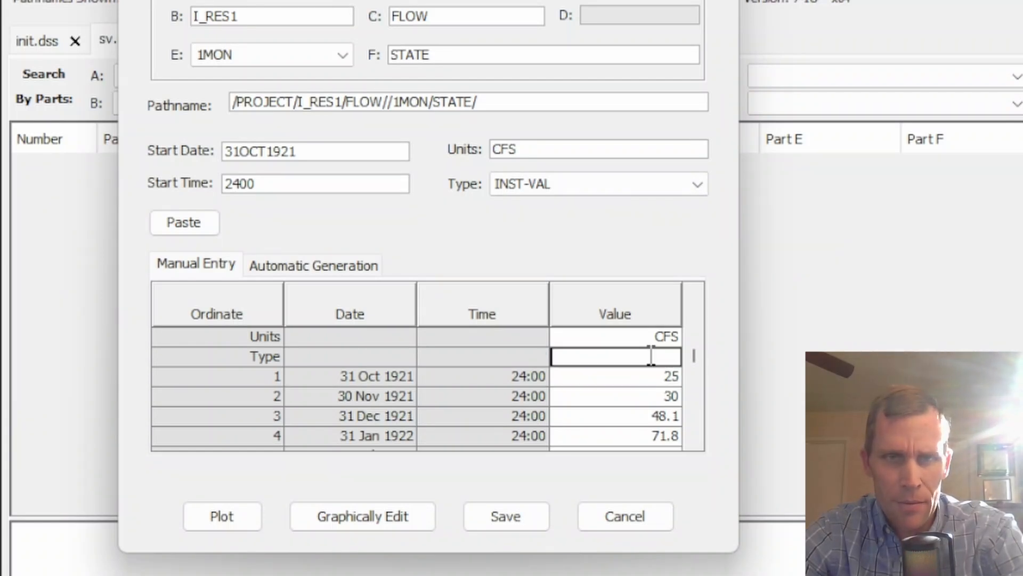
{"action": "left_click", "coordinate": [623, 182]}
{"action": "left_click", "coordinate": [610, 203]}
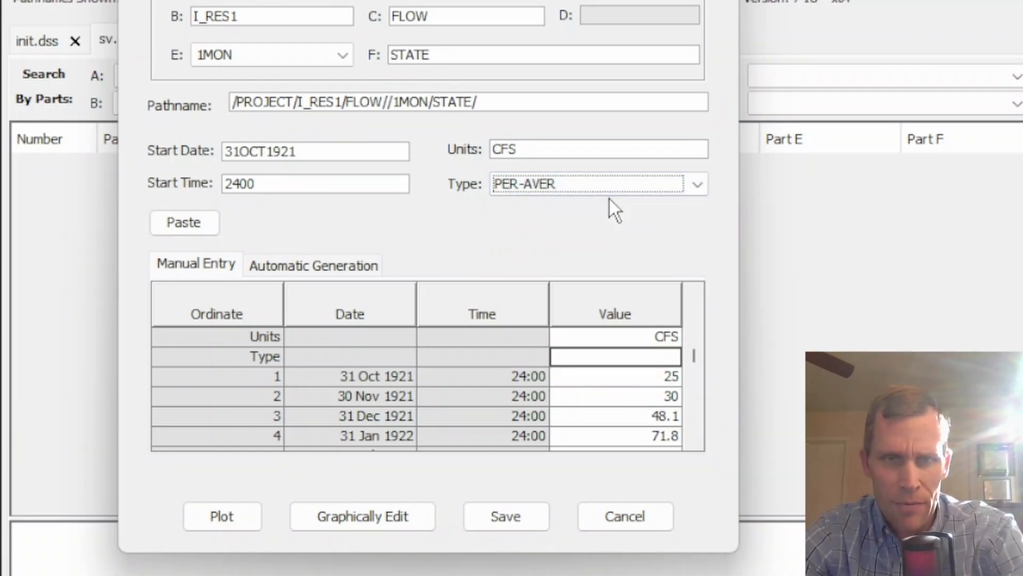
{"action": "key", "text": "Tab"}
{"action": "left_click", "coordinate": [631, 355]}
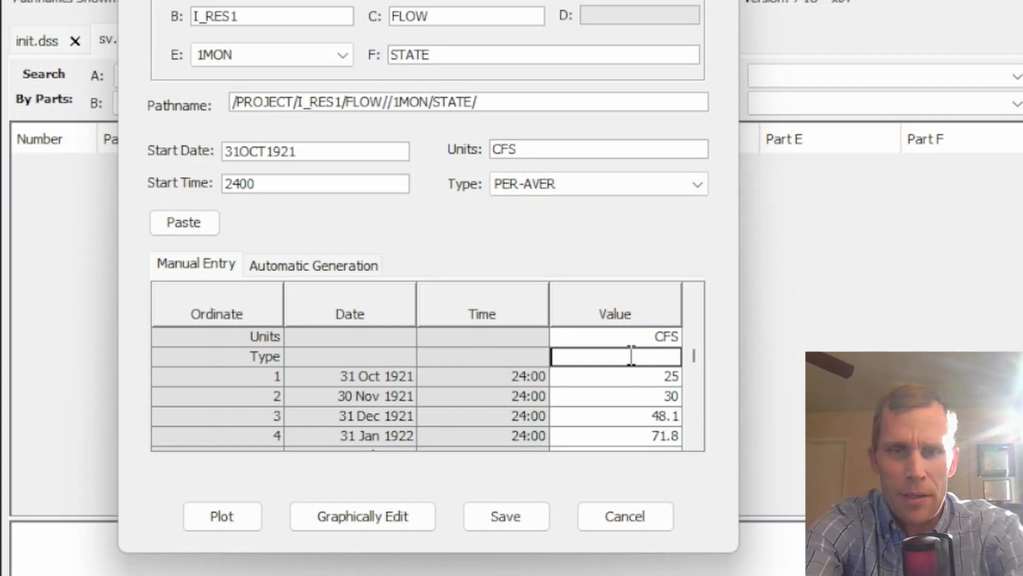
{"action": "type", "text": "PER-AVER"}
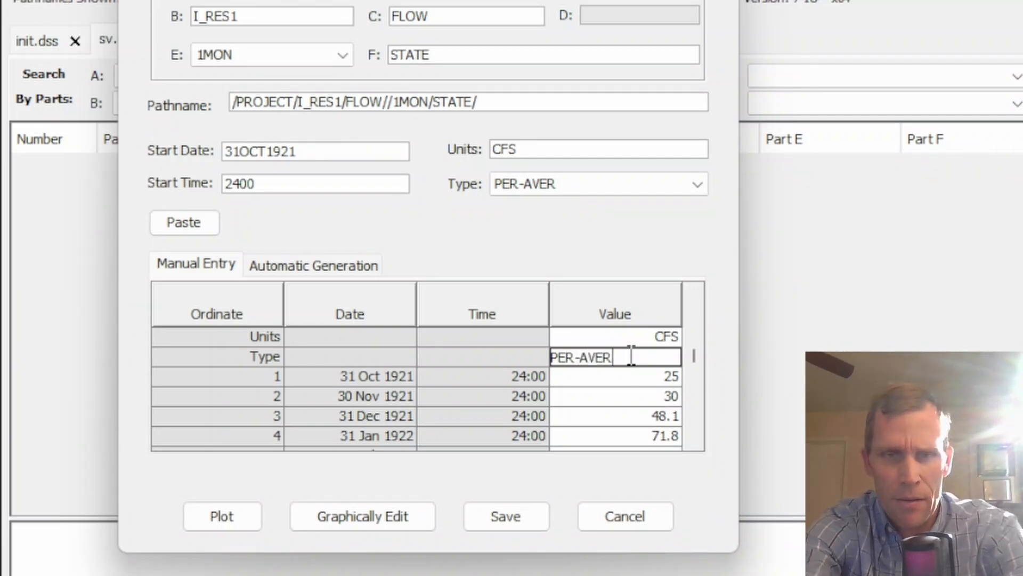
{"action": "left_click", "coordinate": [536, 514]}
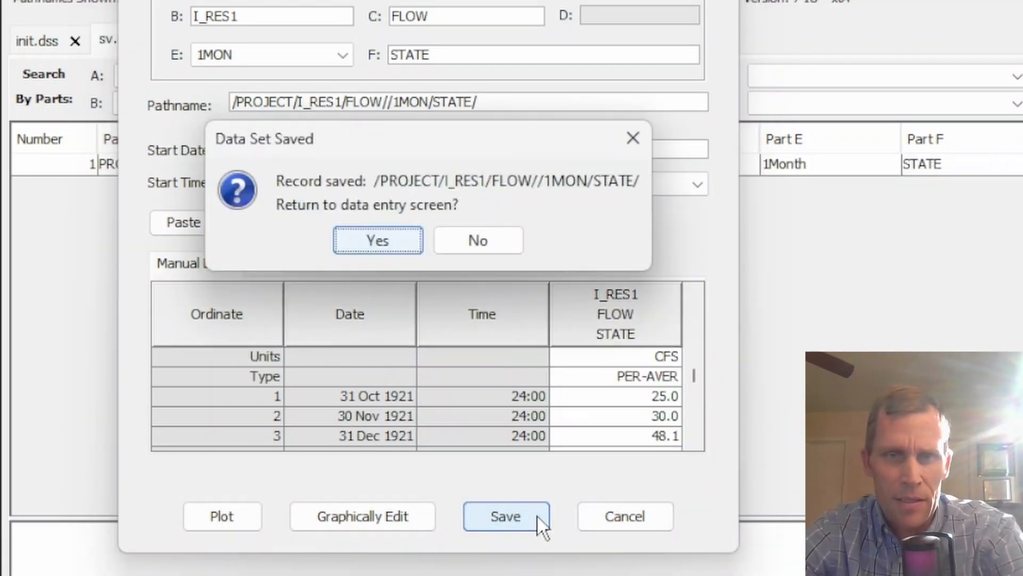
{"action": "left_click", "coordinate": [482, 243]}
Tabulate the saved I_RES1 flow record to review its values, then close the table
{"action": "left_click", "coordinate": [457, 165]}
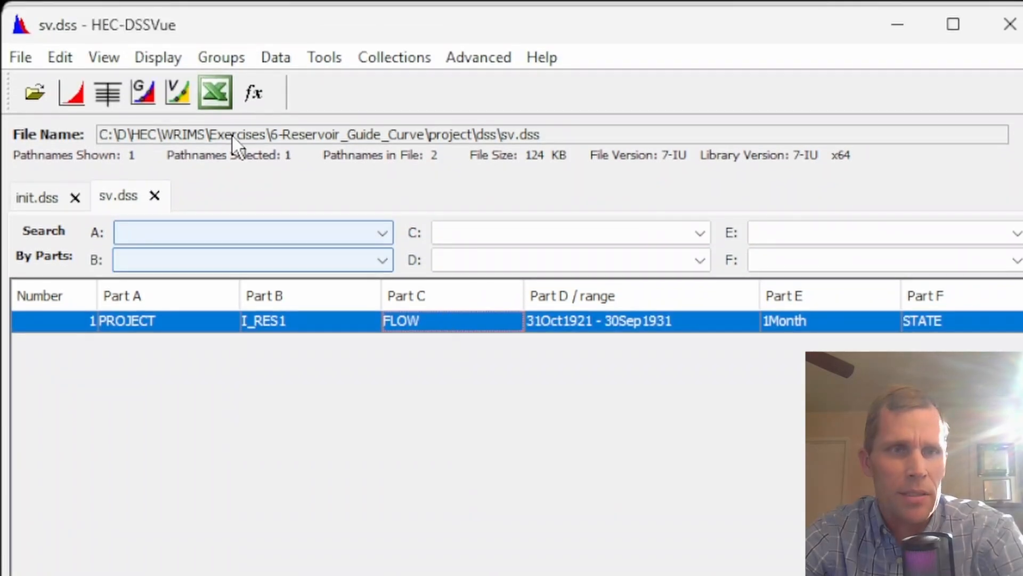
{"action": "left_click", "coordinate": [109, 92]}
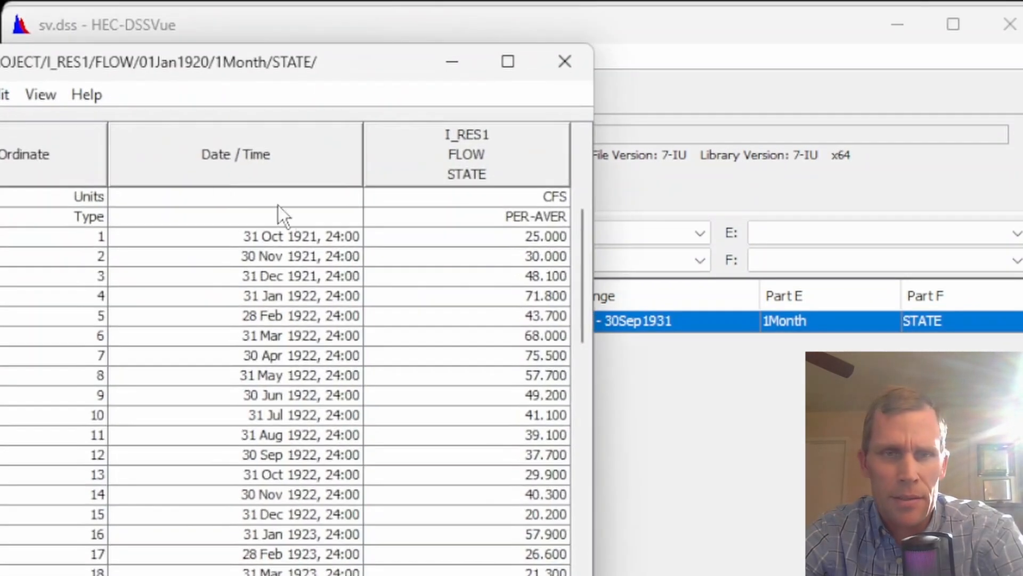
{"action": "left_click", "coordinate": [490, 216]}
{"action": "left_click", "coordinate": [564, 62]}
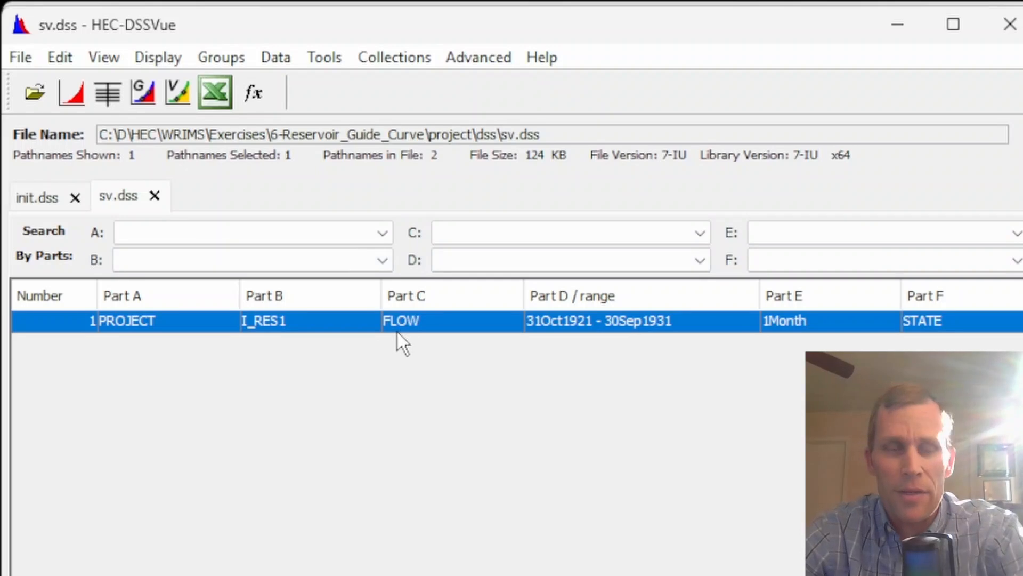
Start another manual time series entry in sv.dss
{"action": "right_click", "coordinate": [359, 325]}
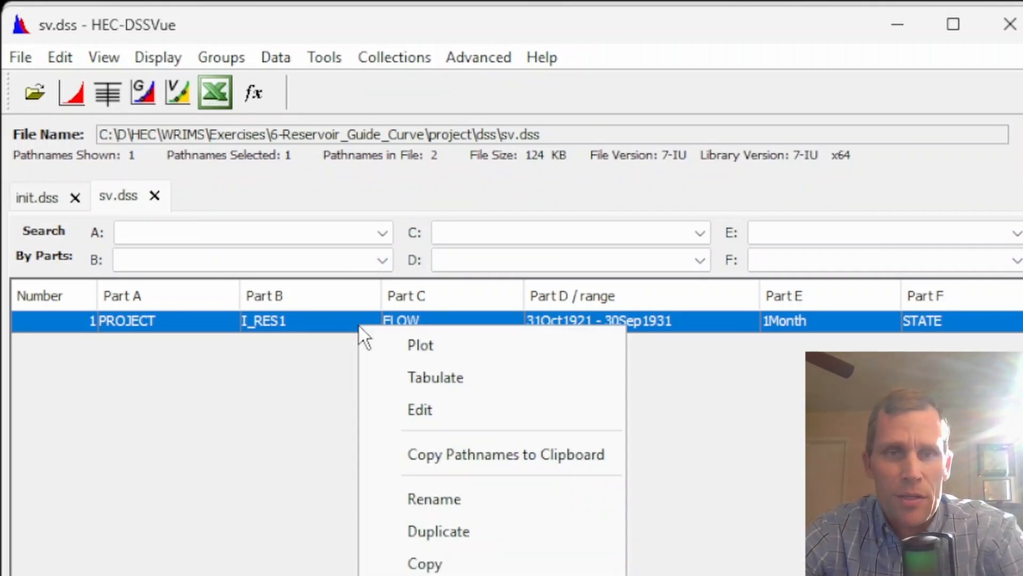
{"action": "left_click", "coordinate": [290, 62]}
{"action": "left_click", "coordinate": [287, 61]}
{"action": "left_click", "coordinate": [294, 89]}
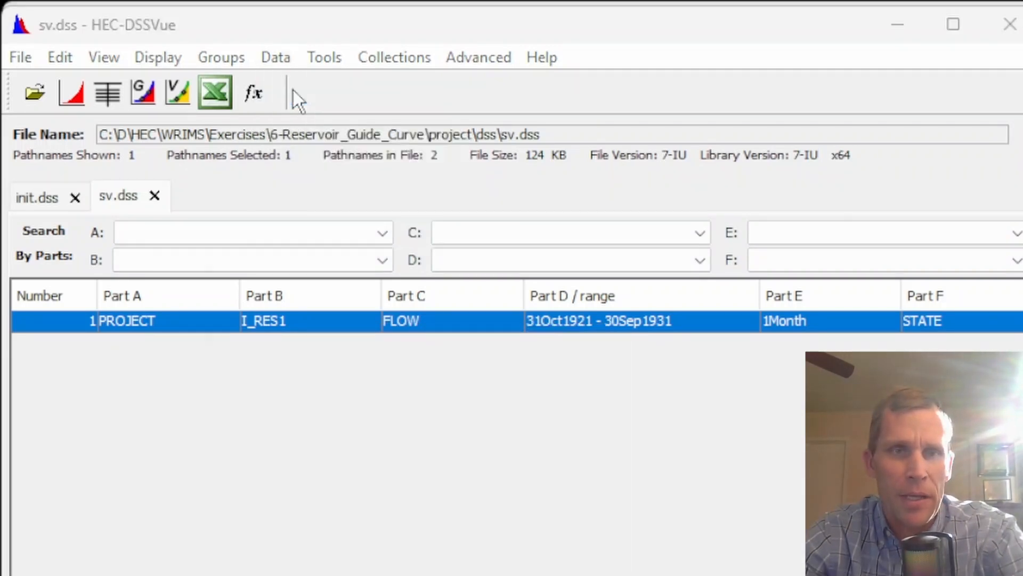
Enter the pathname /PROJECT/D_2/FLOW//1MON/STATE/ for the new time series
{"action": "left_click_drag", "start_coordinate": [442, 31], "coordinate": [361, 79]}
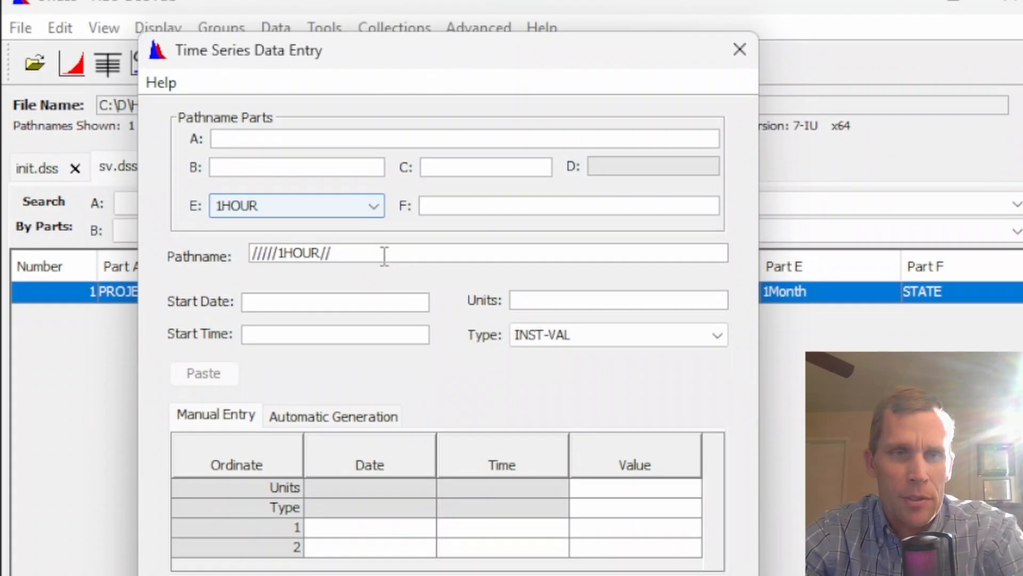
{"action": "left_click_drag", "start_coordinate": [382, 284], "coordinate": [264, 292]}
{"action": "left_click_drag", "start_coordinate": [264, 241], "coordinate": [225, 246]}
{"action": "left_click_drag", "start_coordinate": [382, 216], "coordinate": [206, 219]}
{"action": "key", "text": "ctrl+v"}
{"action": "key", "text": "Tab"}
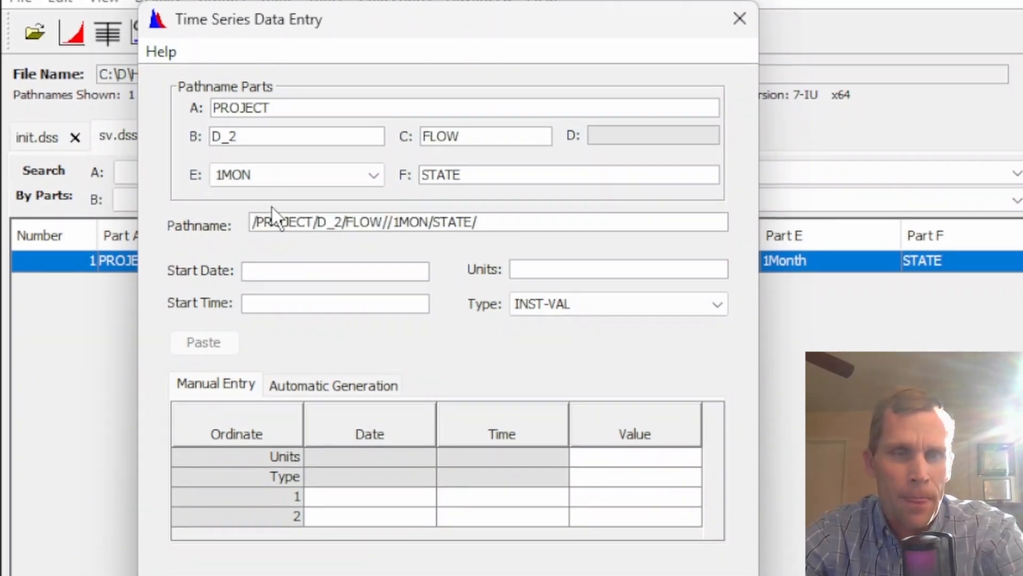
Set the start date to 31OCT1921, the start time to 2400, and the units to CFS
{"action": "double_click", "coordinate": [276, 136]}
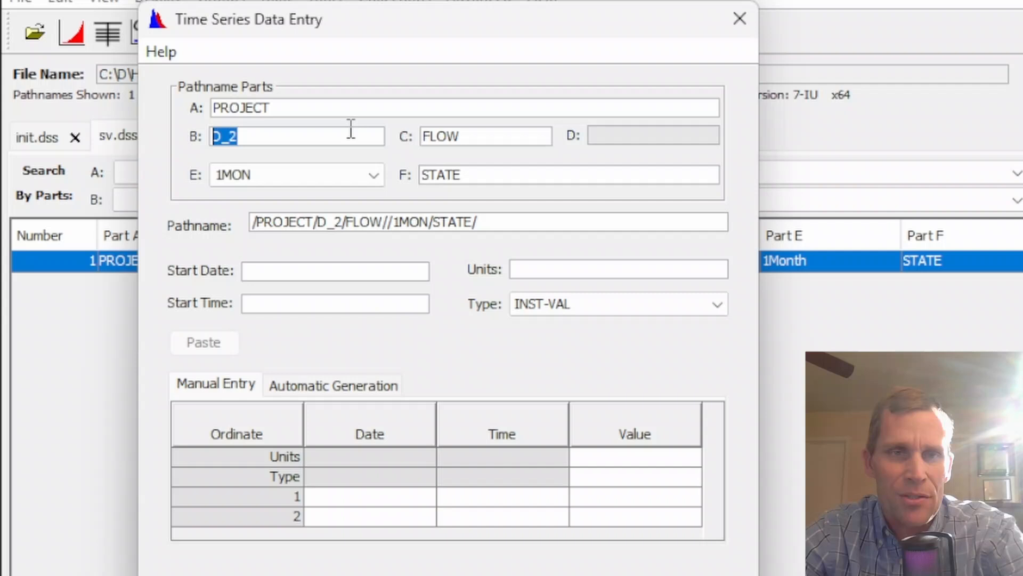
{"action": "double_click", "coordinate": [489, 133]}
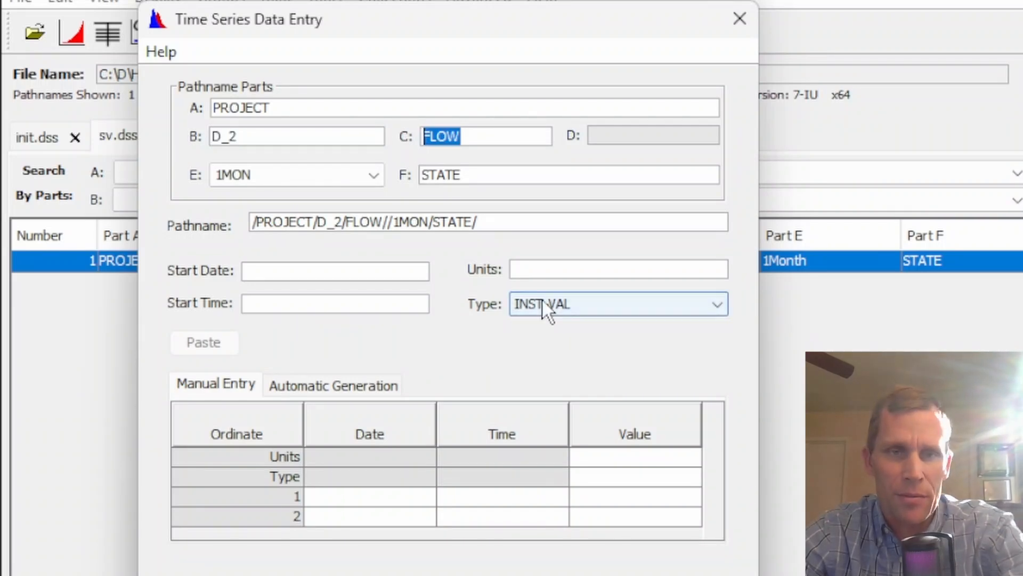
{"action": "left_click", "coordinate": [375, 271]}
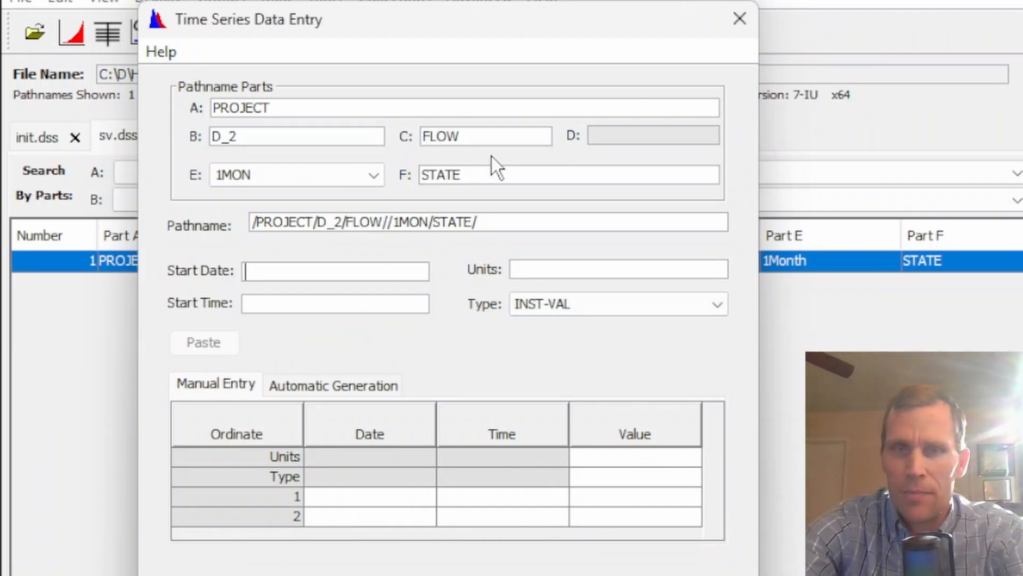
{"action": "type", "text": "31OCT"}
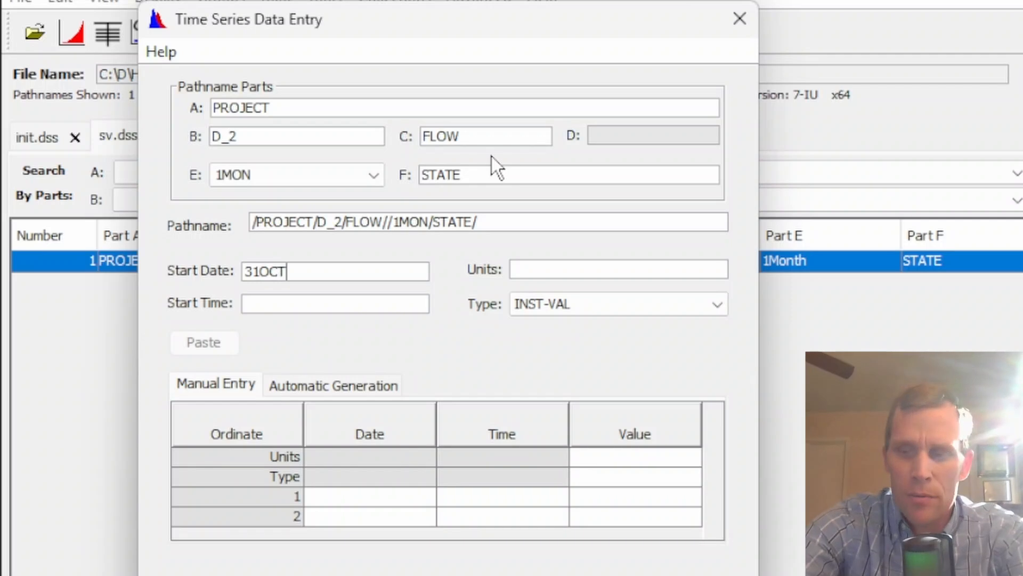
{"action": "type", "text": "1921"}
{"action": "key", "text": "Tab"}
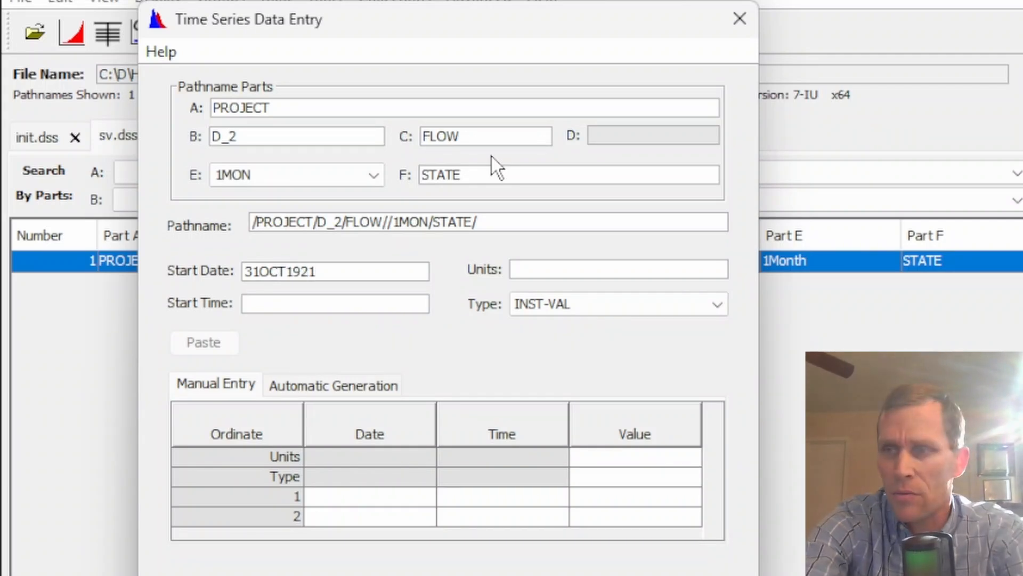
{"action": "type", "text": "2400"}
{"action": "key", "text": "Tab"}
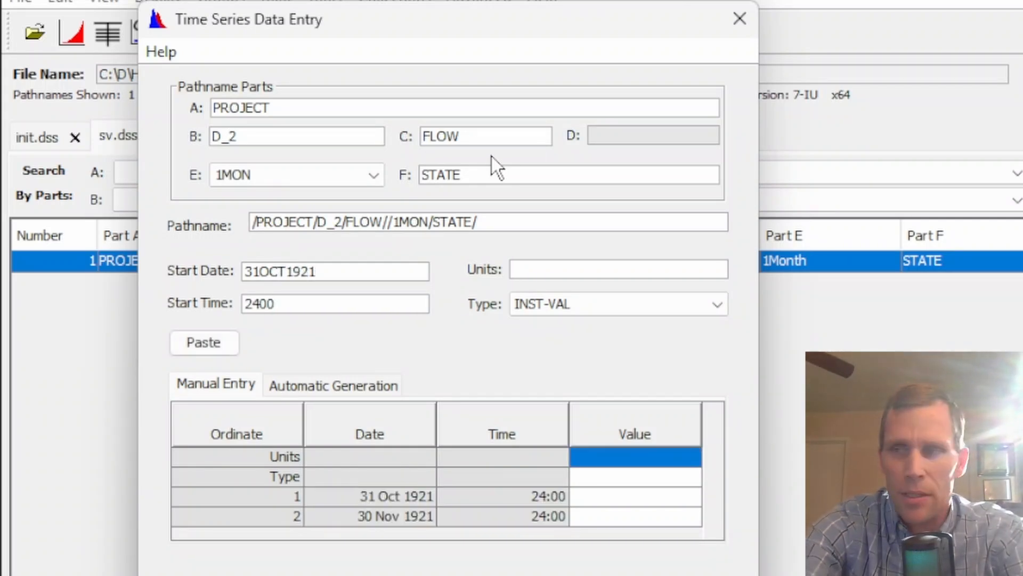
{"action": "type", "text": "CFS"}
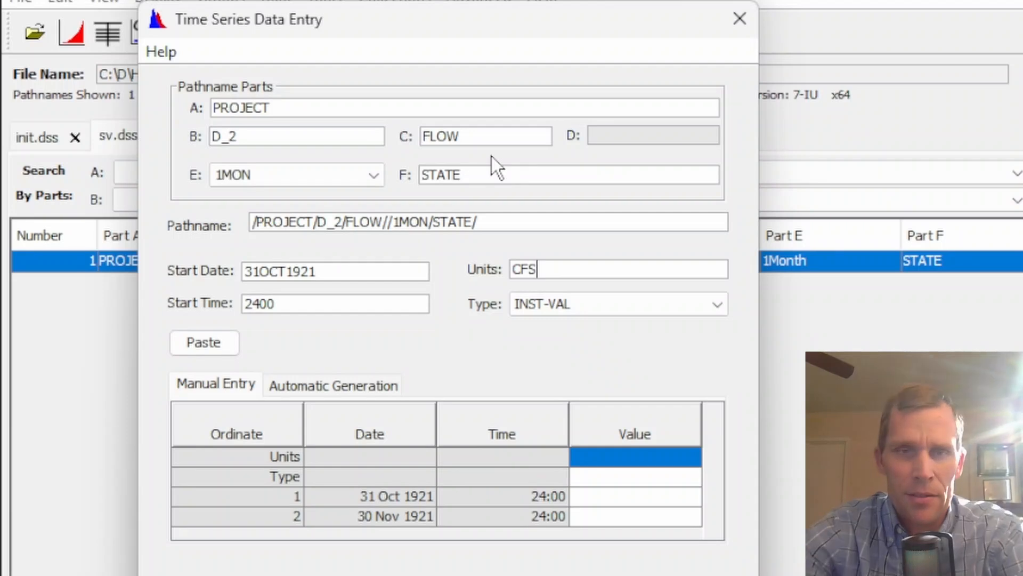
{"action": "key", "text": "Tab"}
Set the data type to PER-AVER and select the first value cell
{"action": "left_click", "coordinate": [582, 307]}
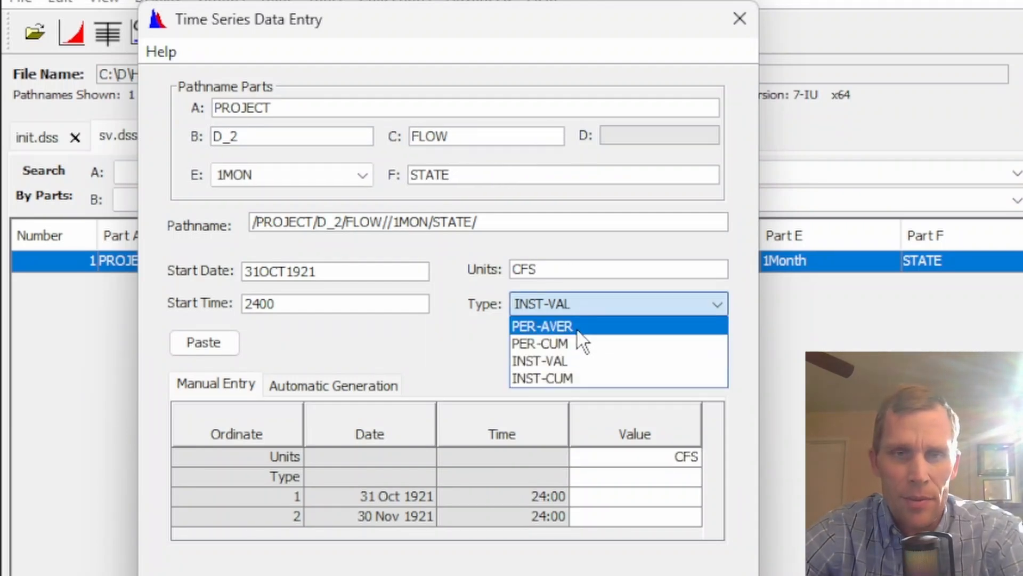
{"action": "left_click", "coordinate": [578, 326]}
{"action": "left_click", "coordinate": [623, 495]}
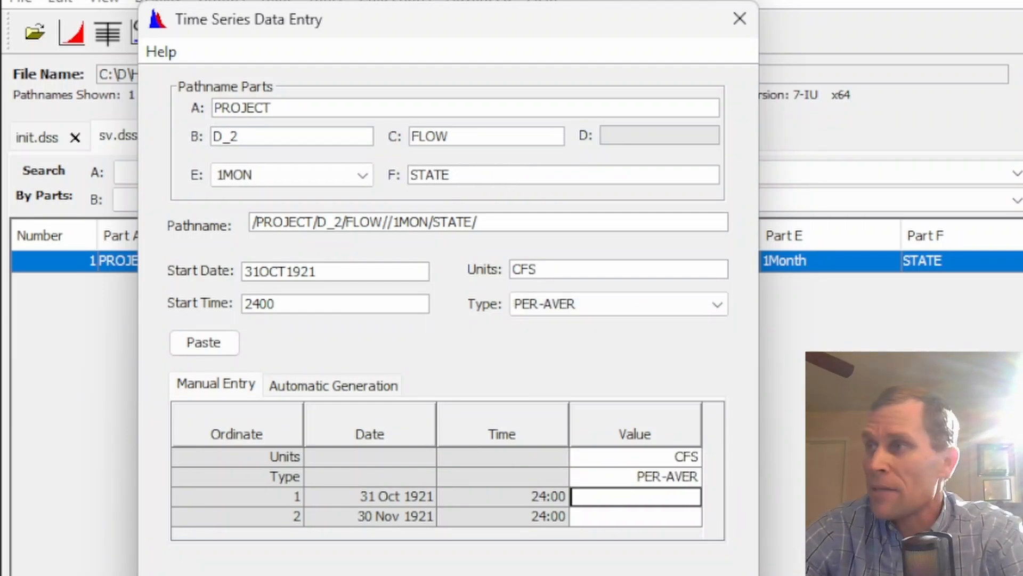
Switch to Excel and copy the D_2 demand values in column 5 from row 10 to the end of the data
{"action": "key", "text": "alt+Tab"}
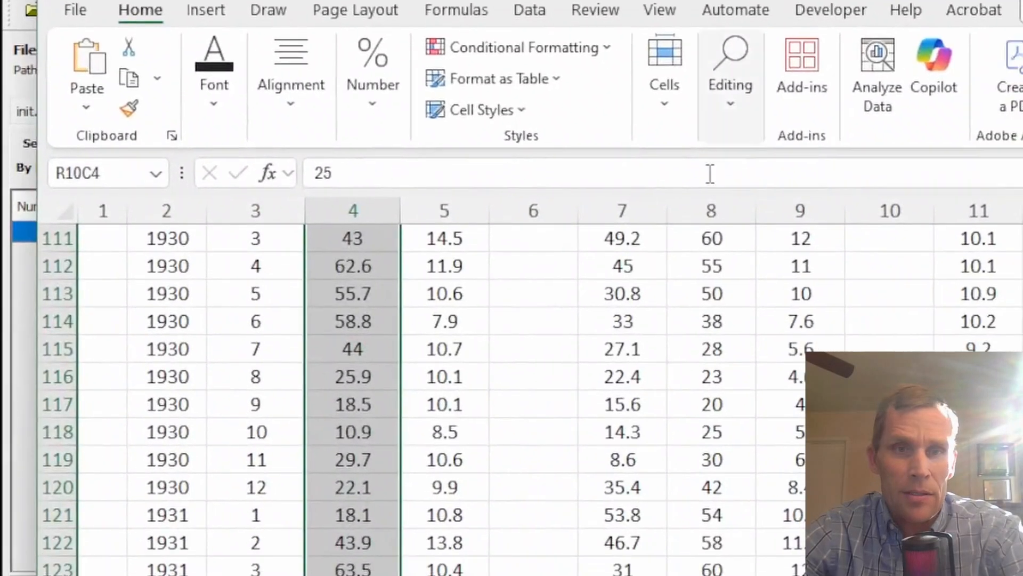
{"action": "left_click", "coordinate": [444, 404]}
{"action": "key", "text": "ctrl+Up"}
{"action": "key", "text": "Up"}
{"action": "key", "text": "Up"}
{"action": "key", "text": "Up"}
{"action": "key", "text": "Up"}
{"action": "key", "text": "Up"}
{"action": "key", "text": "Up"}
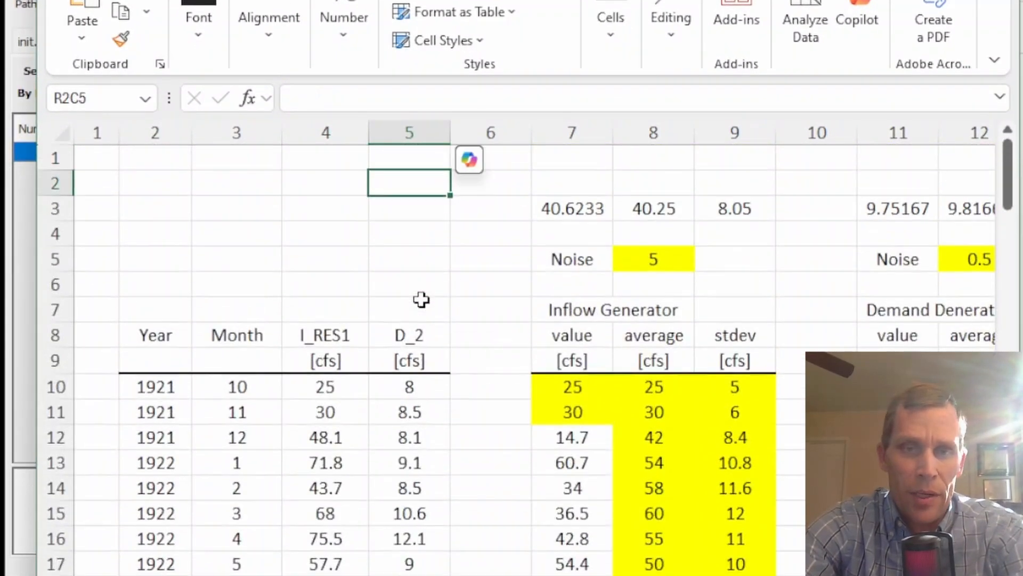
{"action": "key", "text": "Down"}
{"action": "key", "text": "Down"}
{"action": "key", "text": "Down"}
{"action": "key", "text": "Down"}
{"action": "key", "text": "Down"}
{"action": "key", "text": "Down"}
{"action": "key", "text": "Down"}
{"action": "key", "text": "Down"}
{"action": "key", "text": "ctrl+shift+Down"}
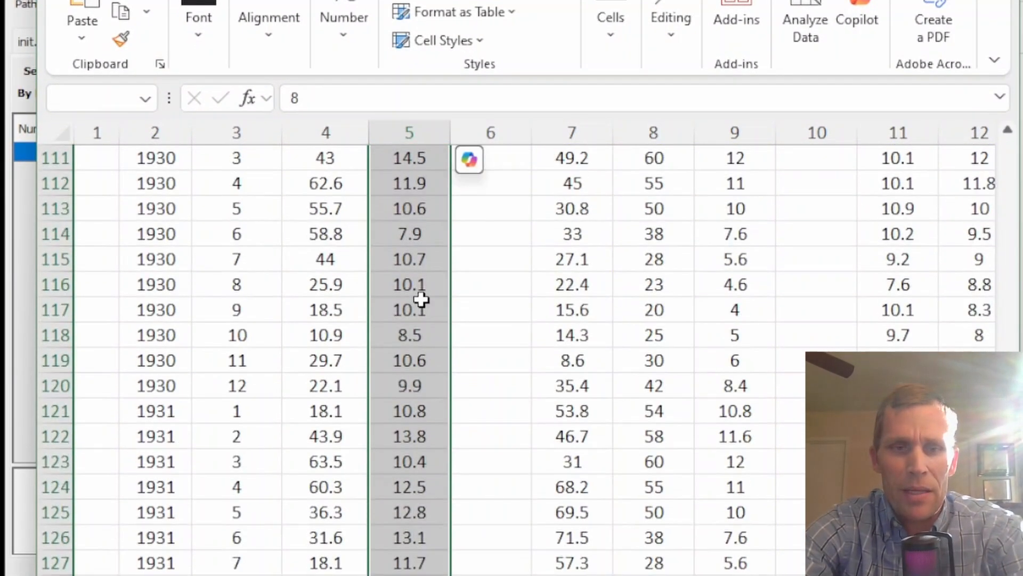
{"action": "key", "text": "ctrl+c"}
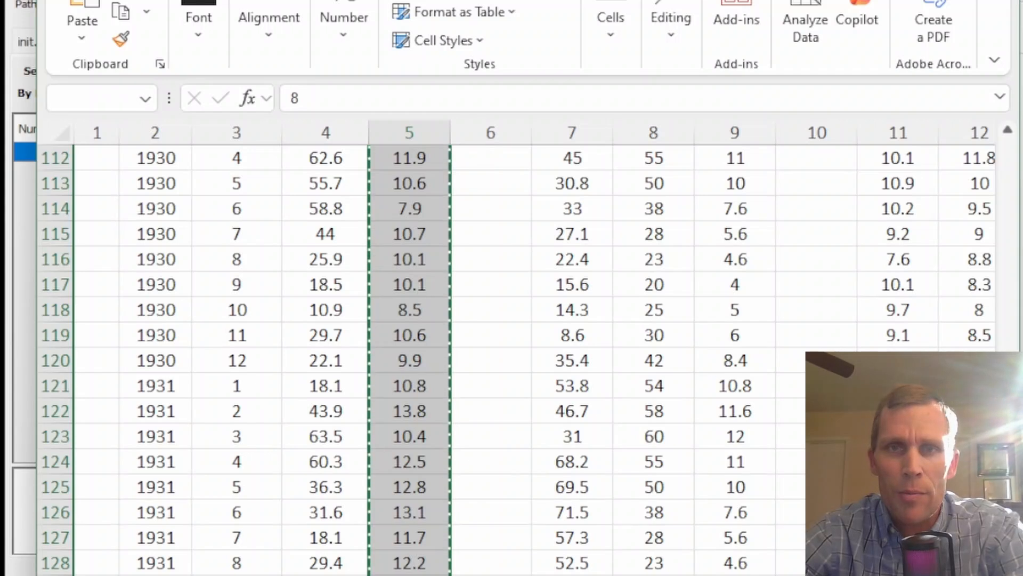
Return to the time series dialog, paste the D_2 demand values into the value column, and save the record
{"action": "key", "text": "alt+Tab"}
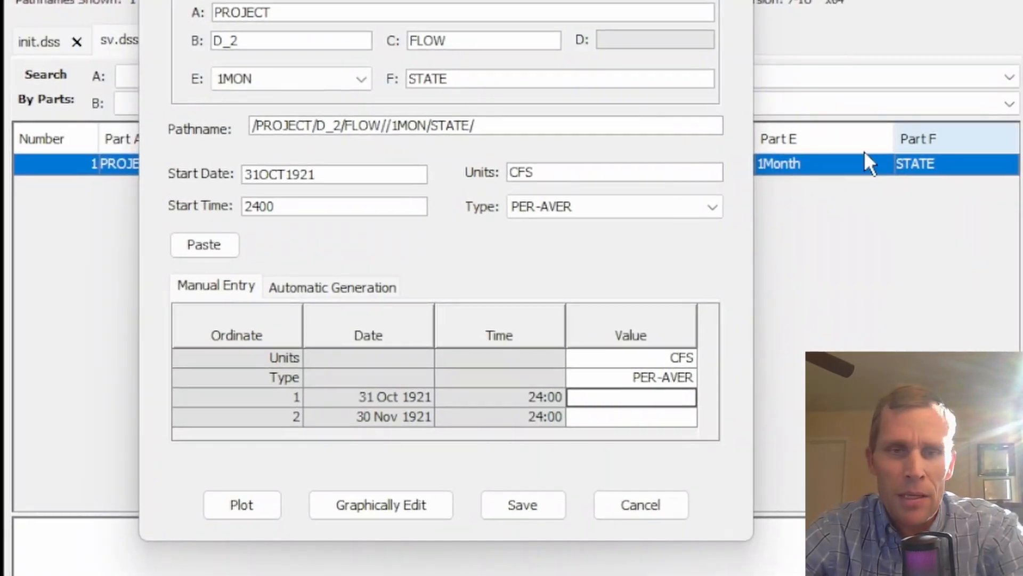
{"action": "left_click", "coordinate": [598, 397]}
{"action": "key", "text": "ctrl+v"}
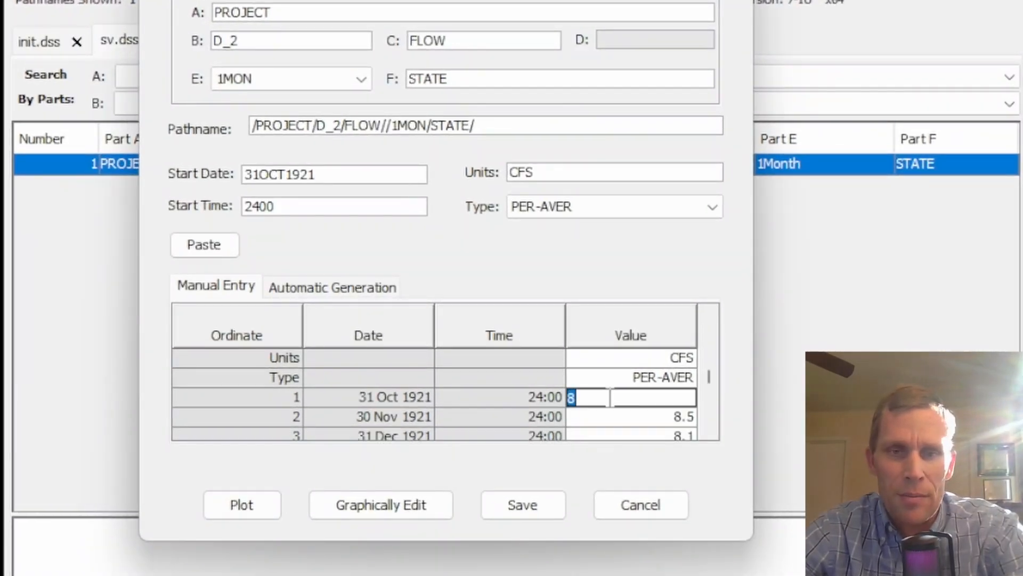
{"action": "left_click", "coordinate": [612, 415]}
{"action": "left_click", "coordinate": [532, 515]}
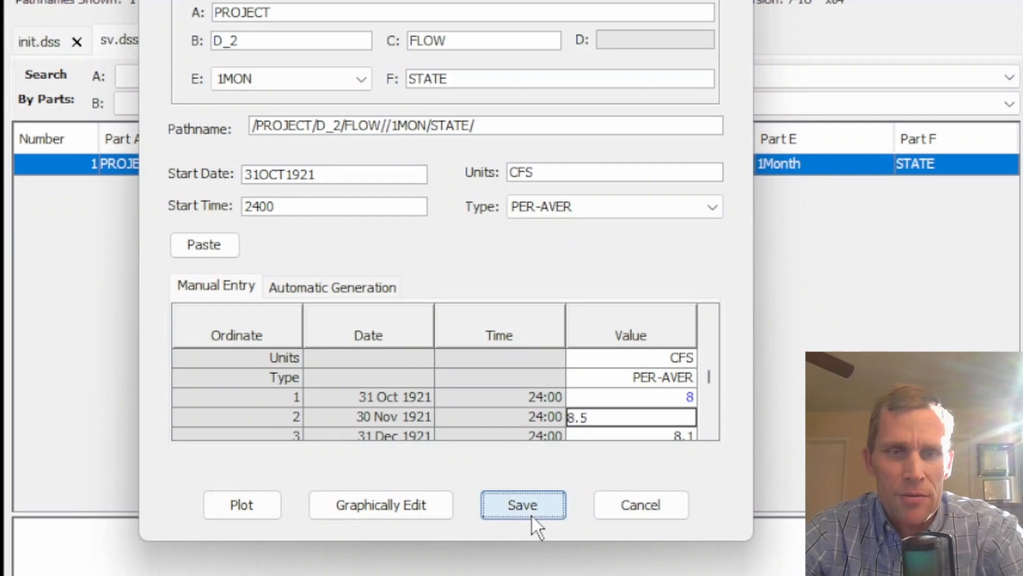
{"action": "left_click", "coordinate": [483, 251]}
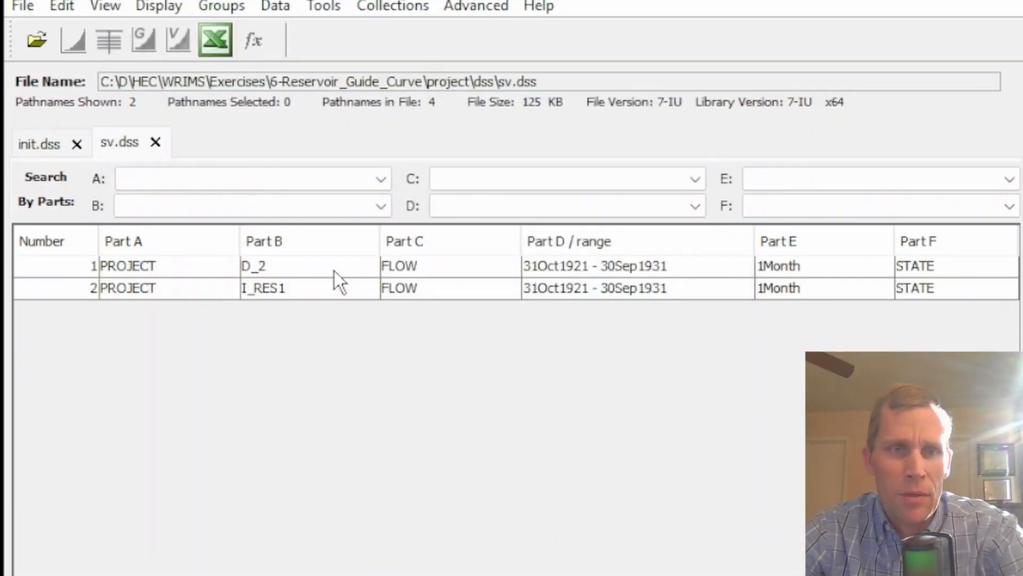
Plot the D_2 and I_RES1 flow records together, highlight each series in turn, and close the plot
{"action": "left_click_drag", "start_coordinate": [334, 271], "coordinate": [326, 294]}
{"action": "left_click", "coordinate": [75, 42]}
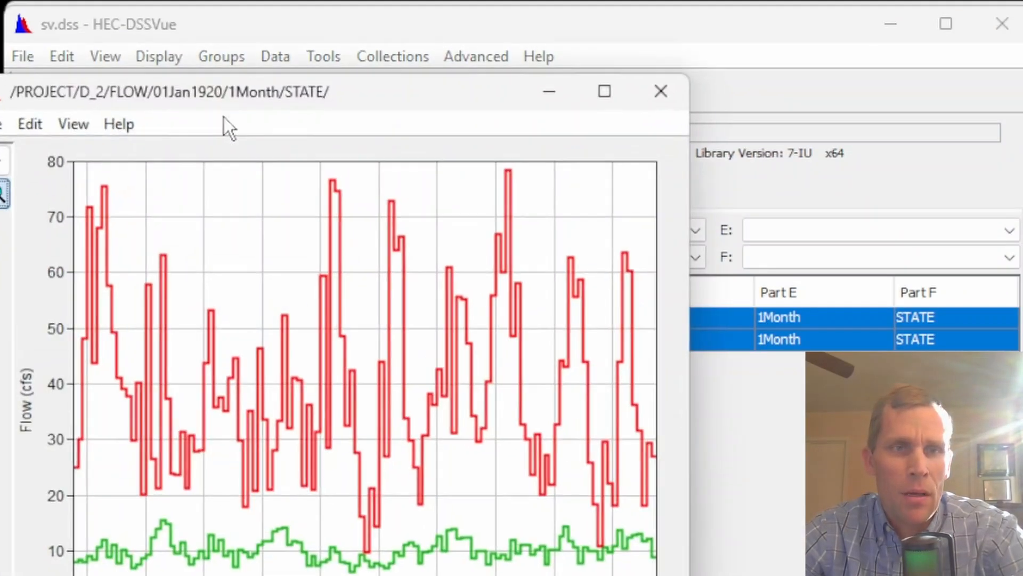
{"action": "left_click_drag", "start_coordinate": [265, 92], "coordinate": [369, 88]}
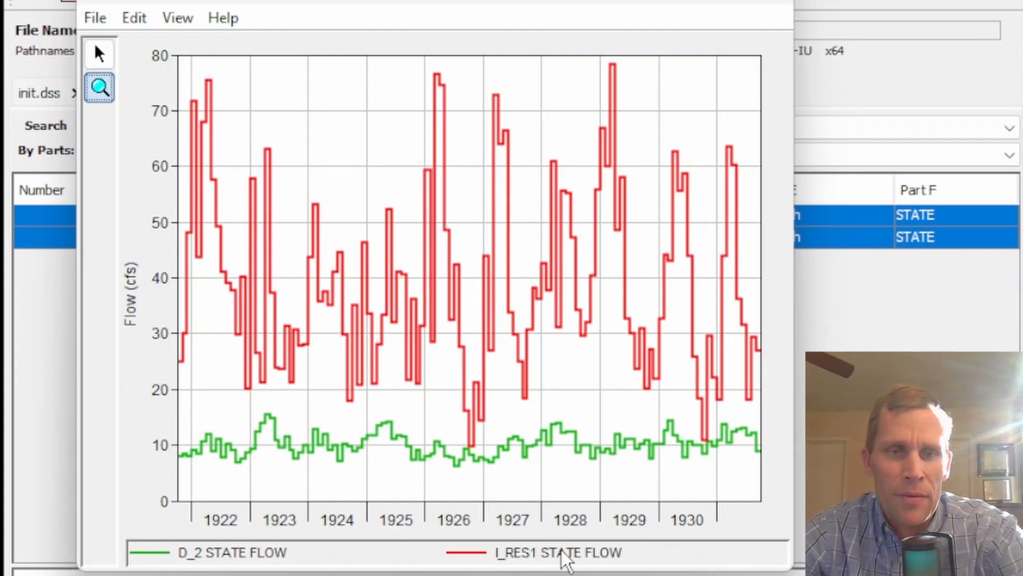
{"action": "left_click", "coordinate": [562, 552]}
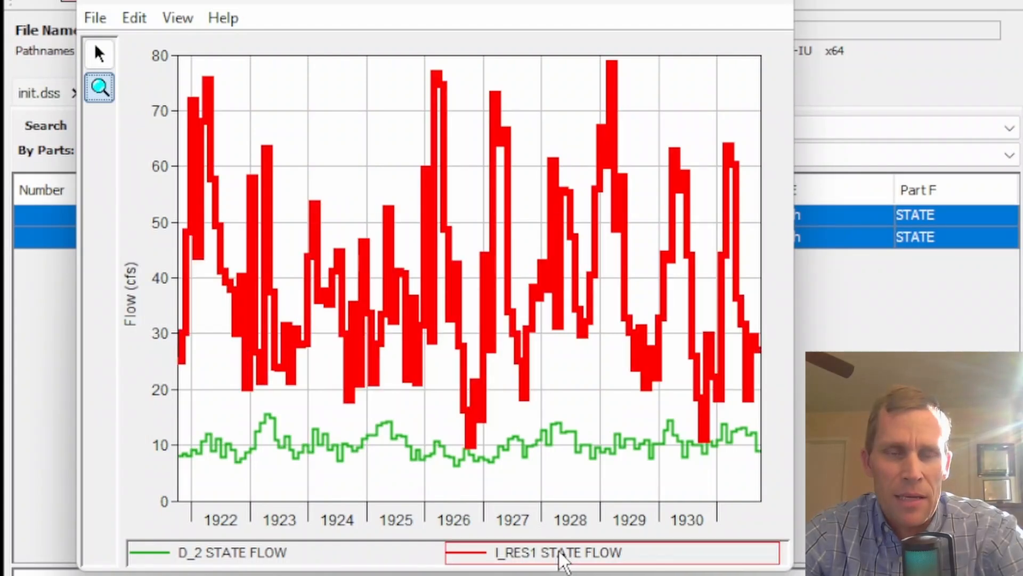
{"action": "left_click", "coordinate": [256, 557]}
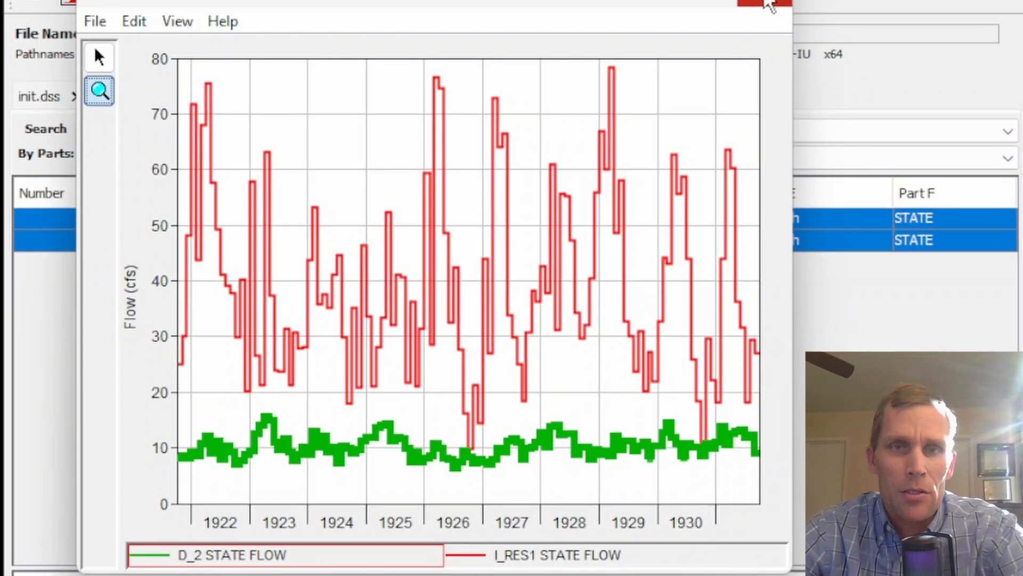
{"action": "left_click", "coordinate": [770, 4]}
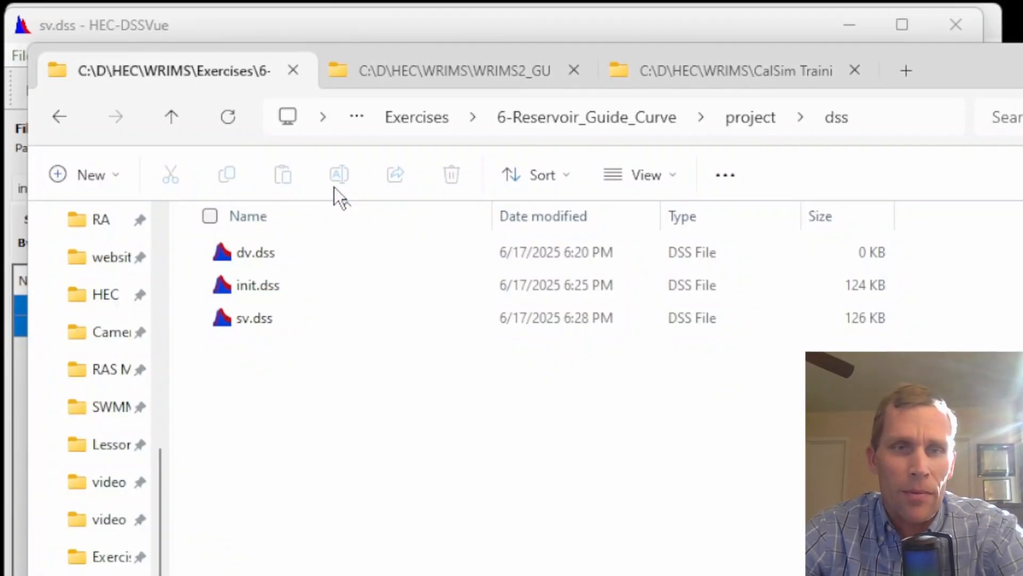
Open main.wresl from the project's run folder and all WRESL files in its system folder in Notepad++
{"action": "left_click", "coordinate": [744, 118]}
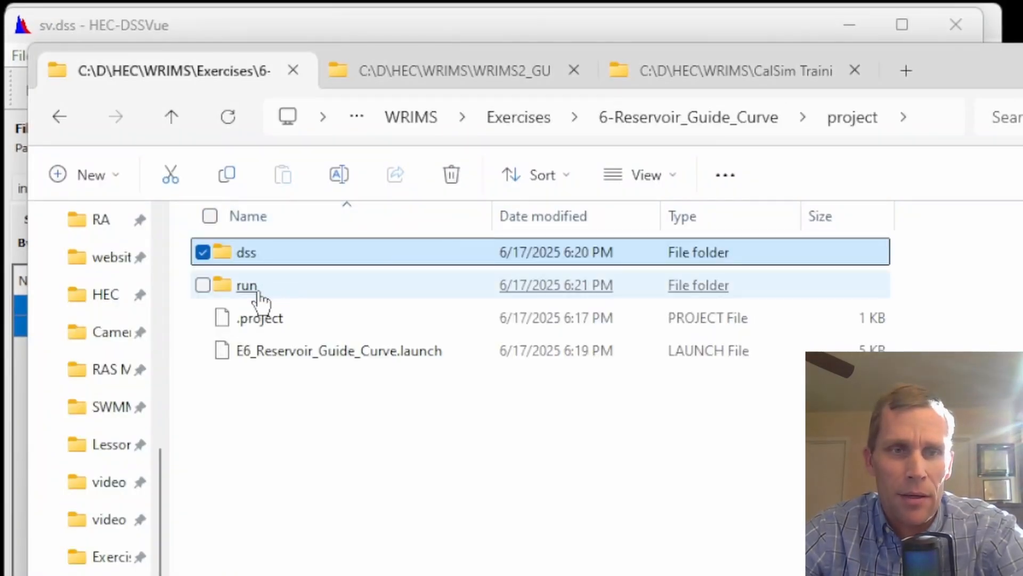
{"action": "double_click", "coordinate": [256, 293]}
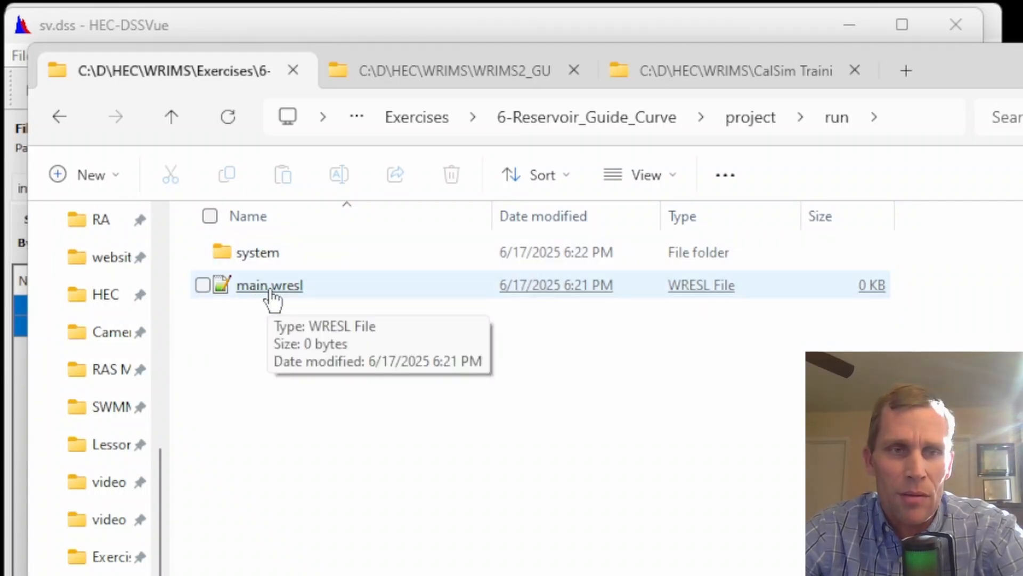
{"action": "double_click", "coordinate": [272, 296]}
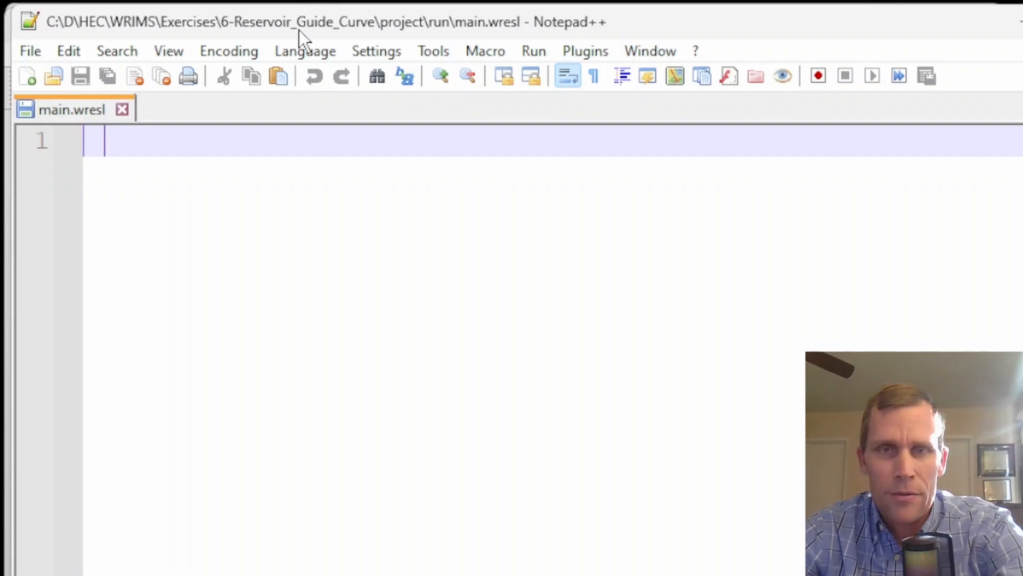
{"action": "key", "text": "ctrl+o"}
{"action": "double_click", "coordinate": [290, 221]}
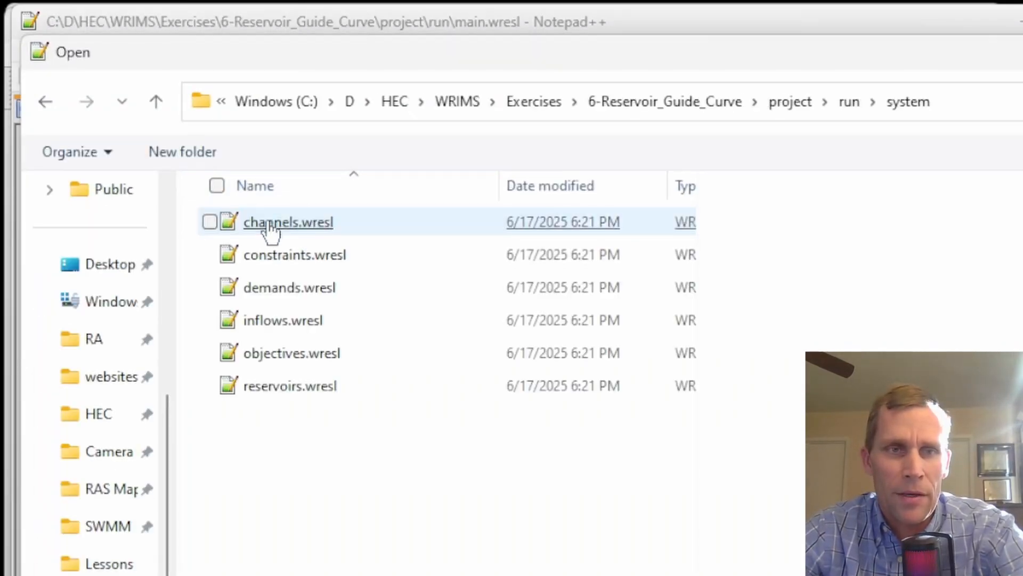
{"action": "left_click_drag", "start_coordinate": [382, 491], "coordinate": [277, 221]}
{"action": "key", "text": "Return"}
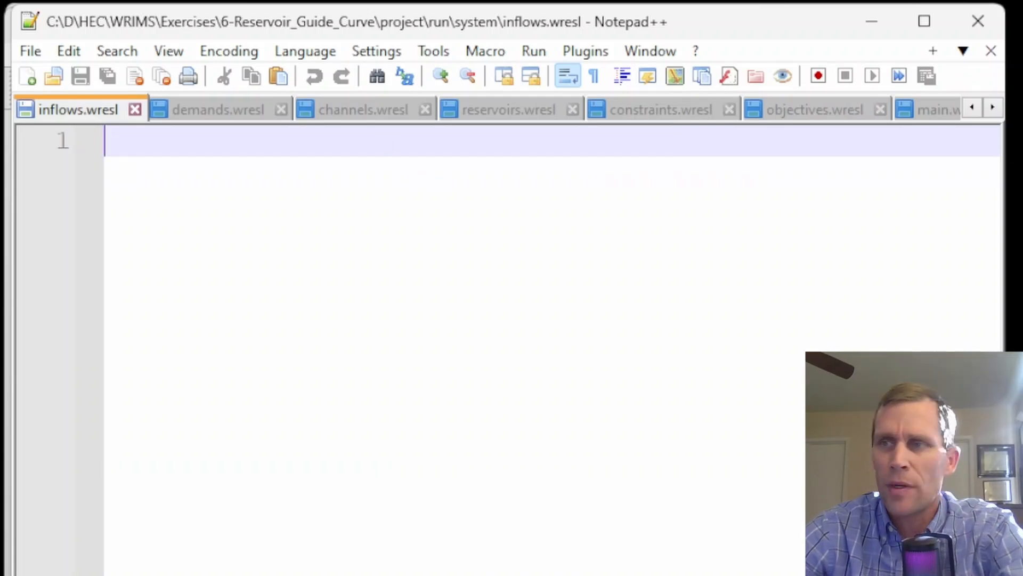
Paste the timeseries I_RES1 declaration with kind 'FLOW' and units 'CFS' into inflows.wresl and save it
{"action": "key", "text": "ctrl+v"}
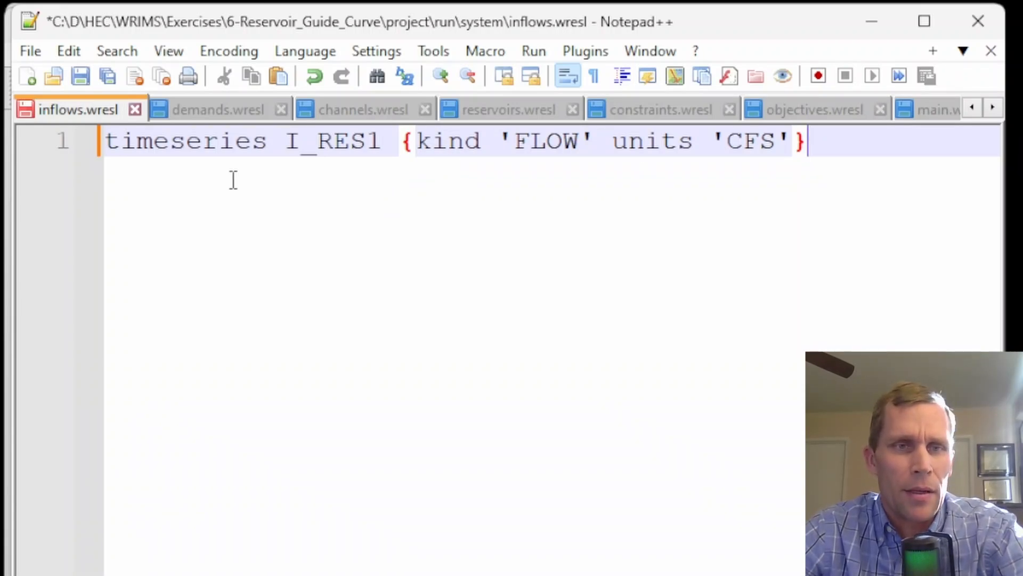
{"action": "double_click", "coordinate": [331, 136]}
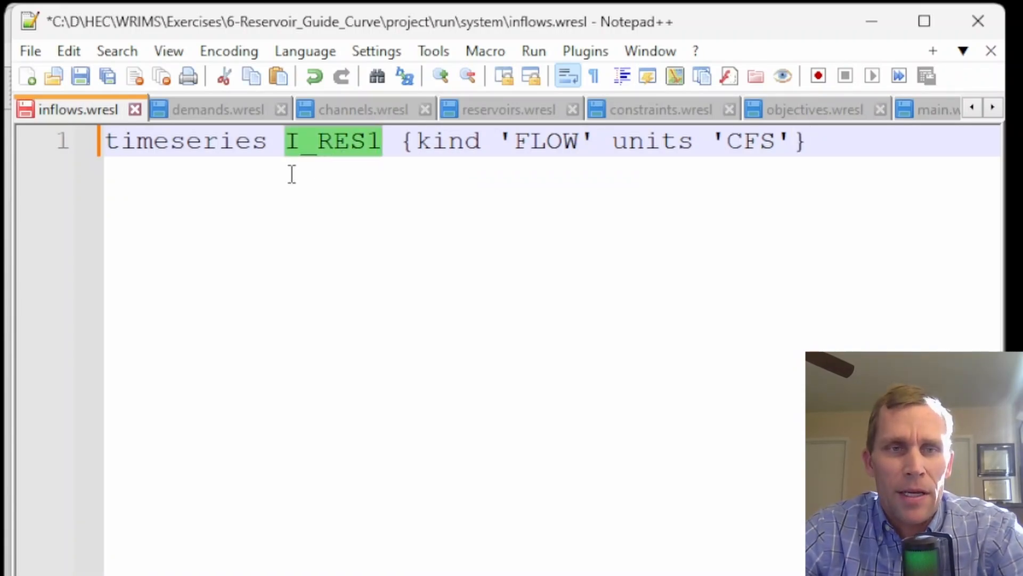
{"action": "double_click", "coordinate": [532, 145]}
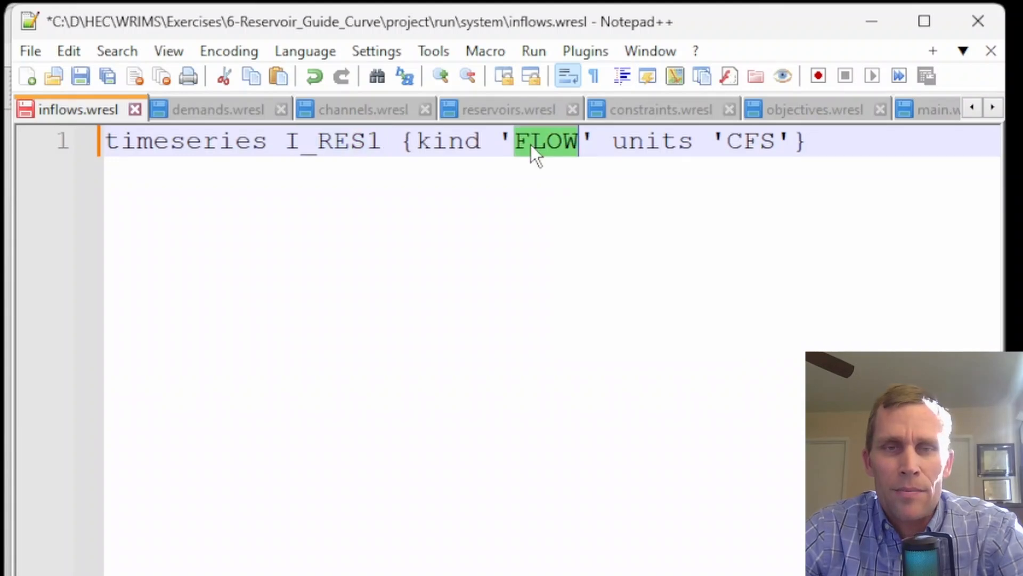
{"action": "double_click", "coordinate": [744, 142]}
{"action": "double_click", "coordinate": [220, 140]}
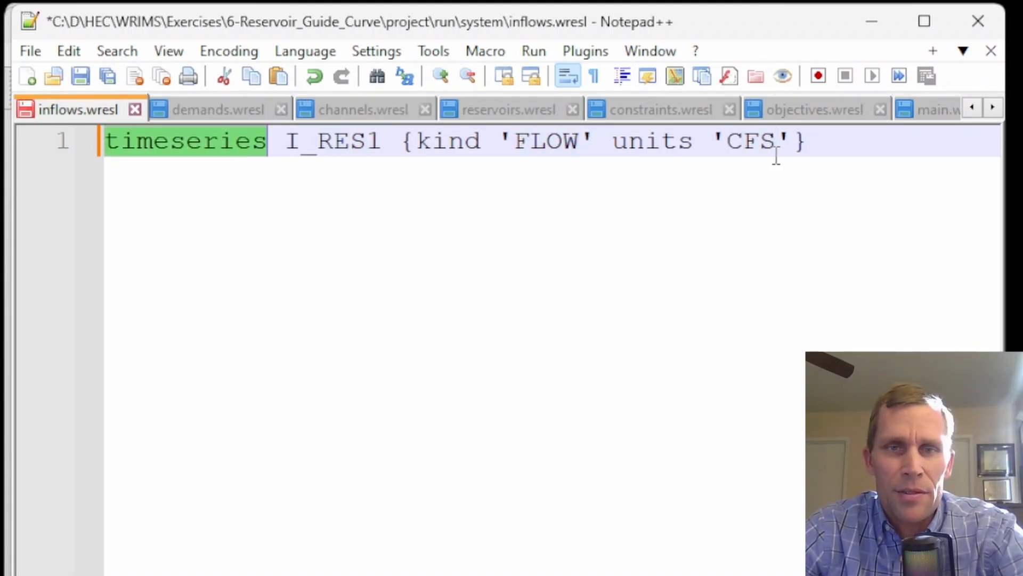
{"action": "key", "text": "ctrl+s"}
Paste the timeseries D_2 declaration with kind 'FLOW' and units 'CFS' into demands.wresl
{"action": "left_click", "coordinate": [217, 110]}
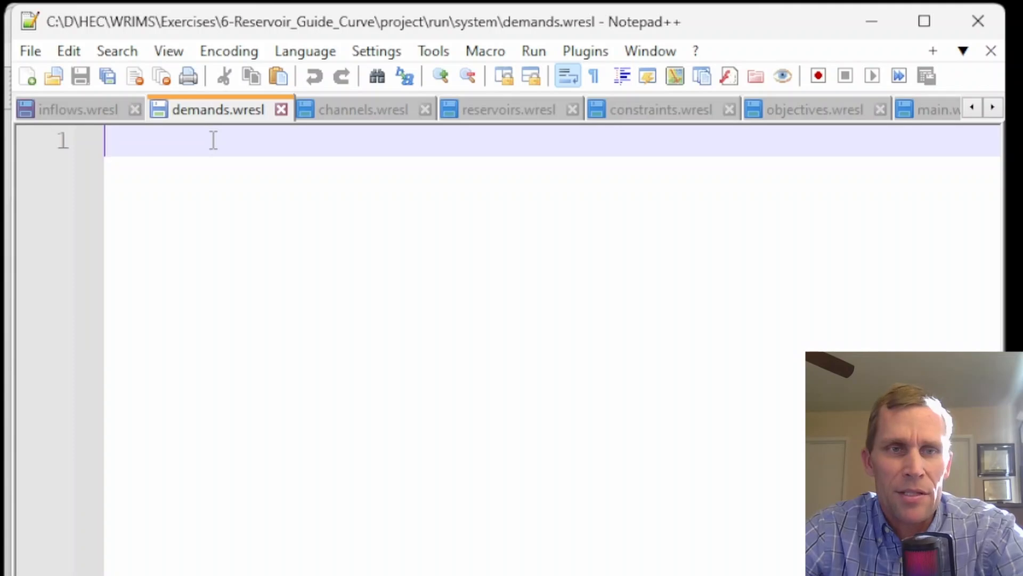
{"action": "key", "text": "ctrl+v"}
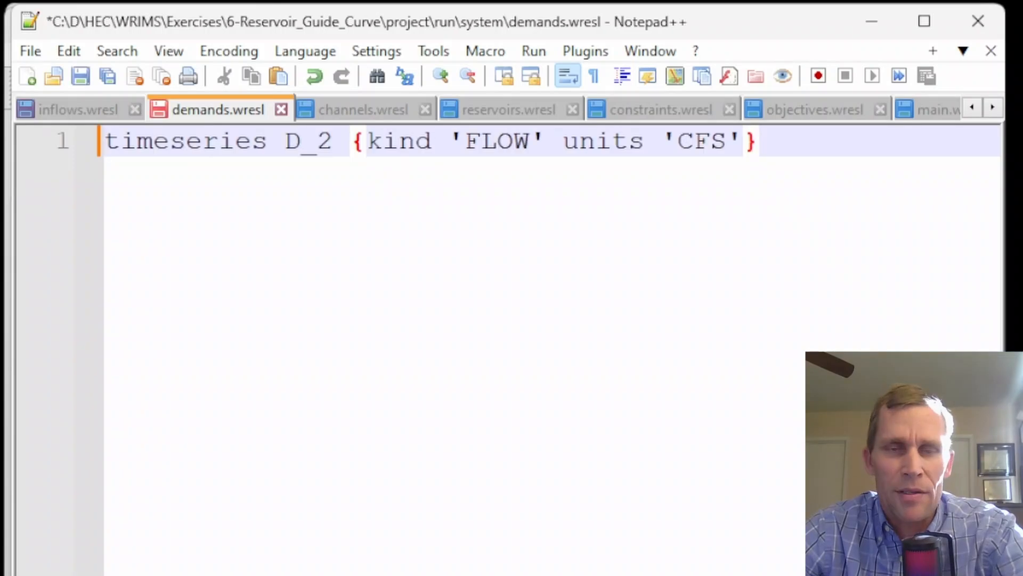
{"action": "double_click", "coordinate": [296, 149]}
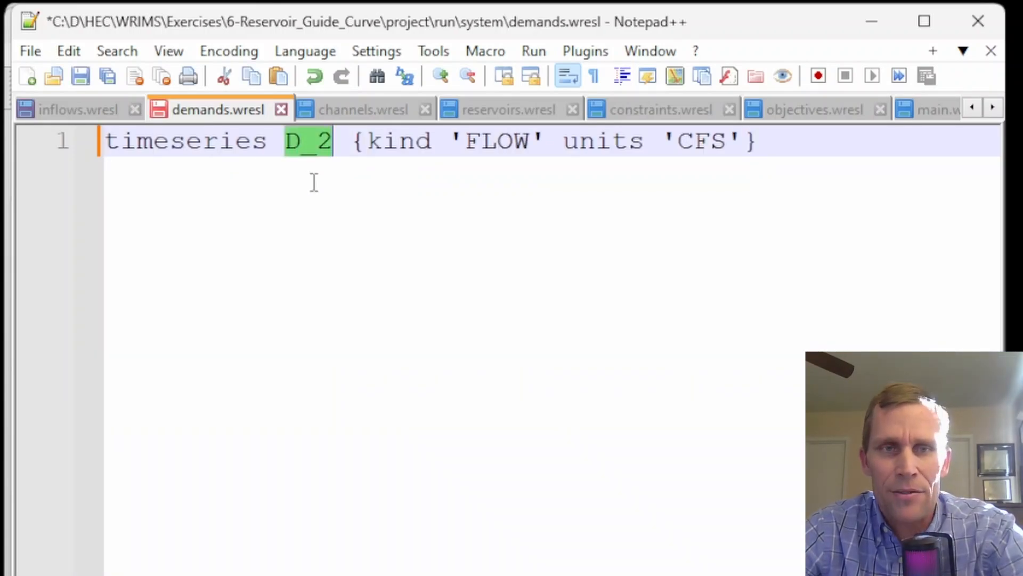
{"action": "double_click", "coordinate": [476, 143]}
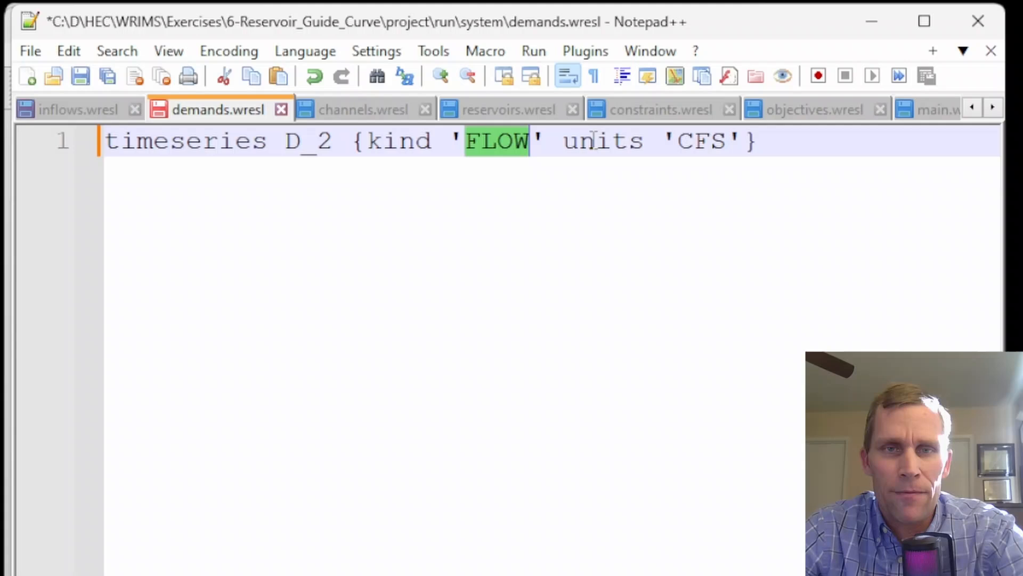
{"action": "double_click", "coordinate": [684, 143]}
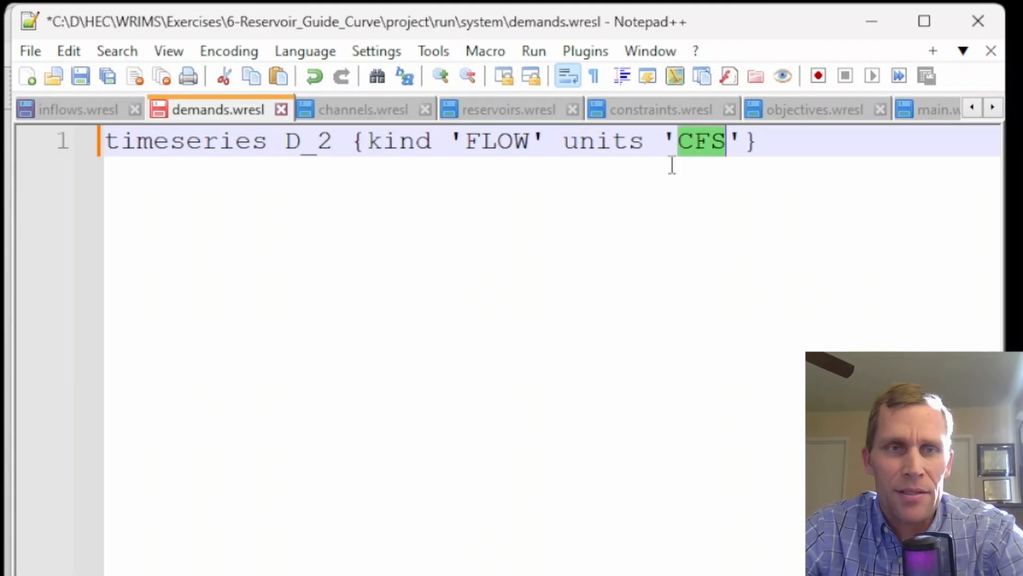
Remove the indentation from all dvar lines in channels.wresl
{"action": "left_click", "coordinate": [370, 110]}
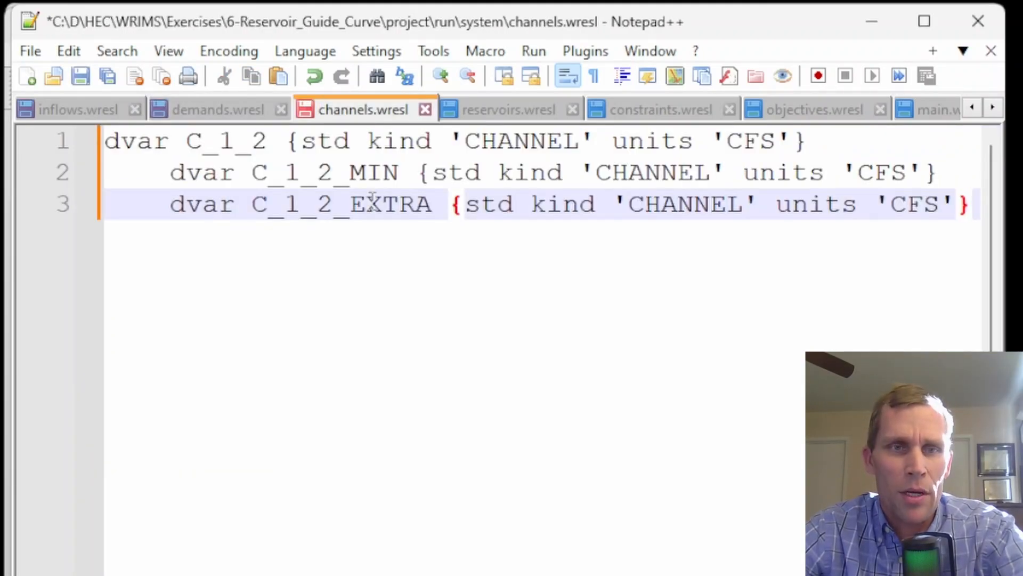
{"action": "key", "text": "ctrl+a"}
{"action": "key", "text": "shift+Tab"}
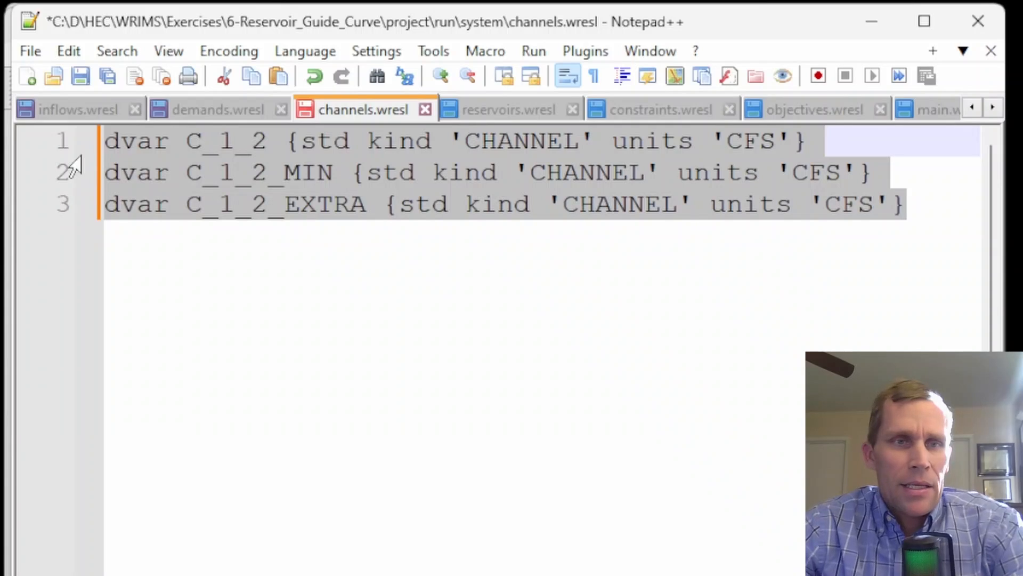
{"action": "left_click", "coordinate": [189, 142]}
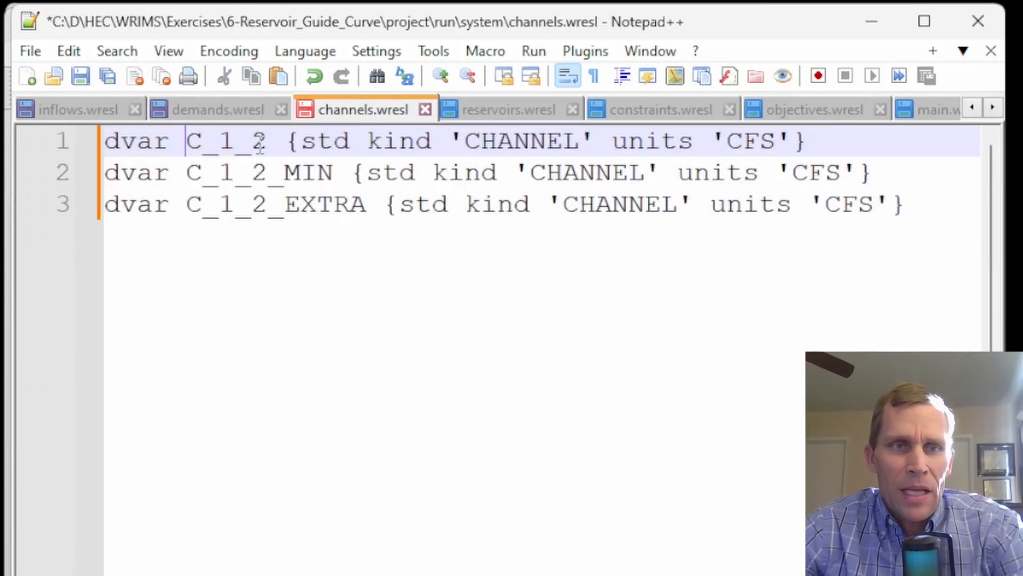
Examine the C_1_2, C_1_2_MIN and C_1_2_EXTRA channel variable names, then open reservoirs.wresl
{"action": "double_click", "coordinate": [235, 143]}
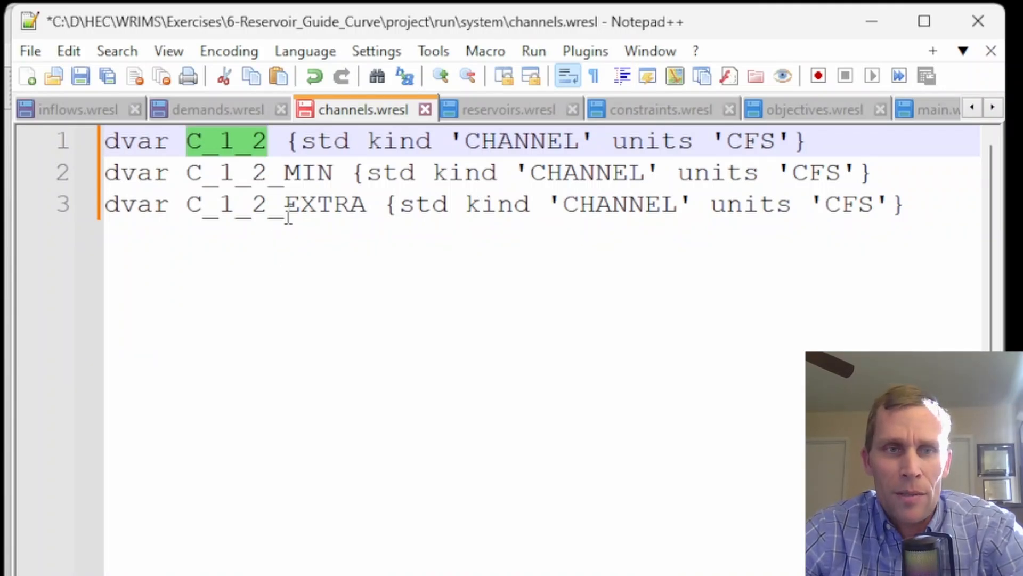
{"action": "double_click", "coordinate": [301, 176]}
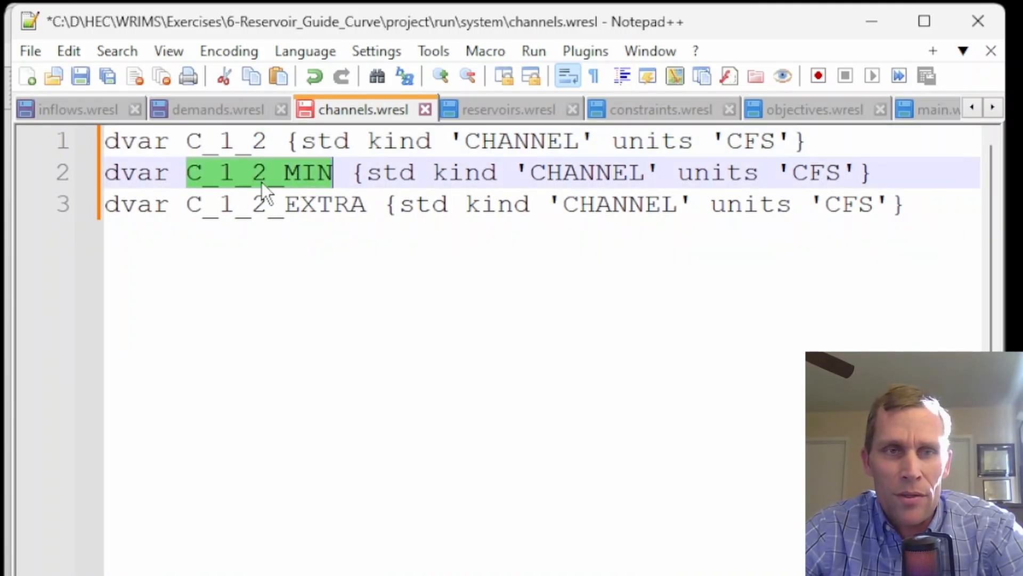
{"action": "double_click", "coordinate": [299, 203]}
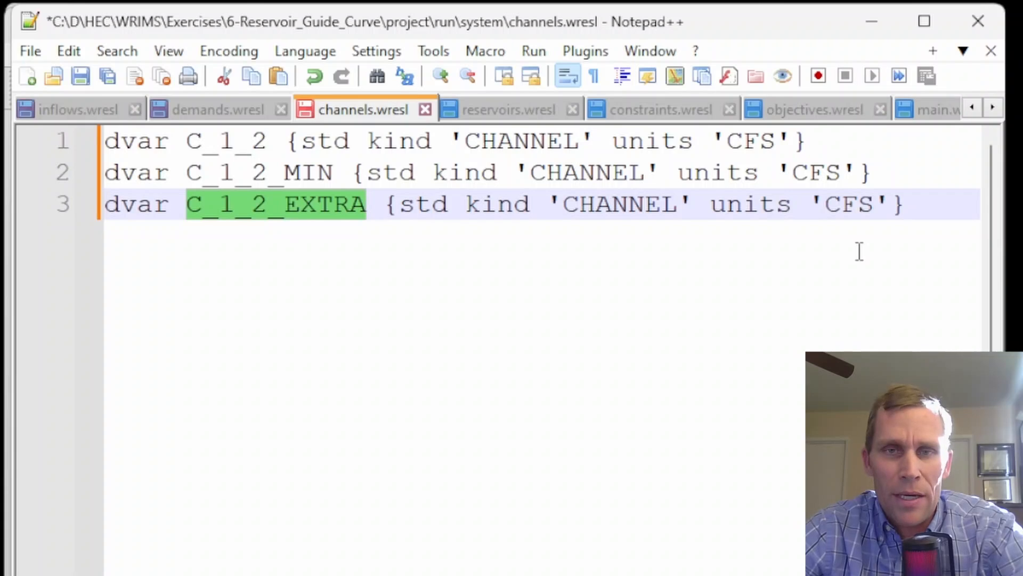
{"action": "left_click", "coordinate": [946, 212]}
{"action": "double_click", "coordinate": [309, 175]}
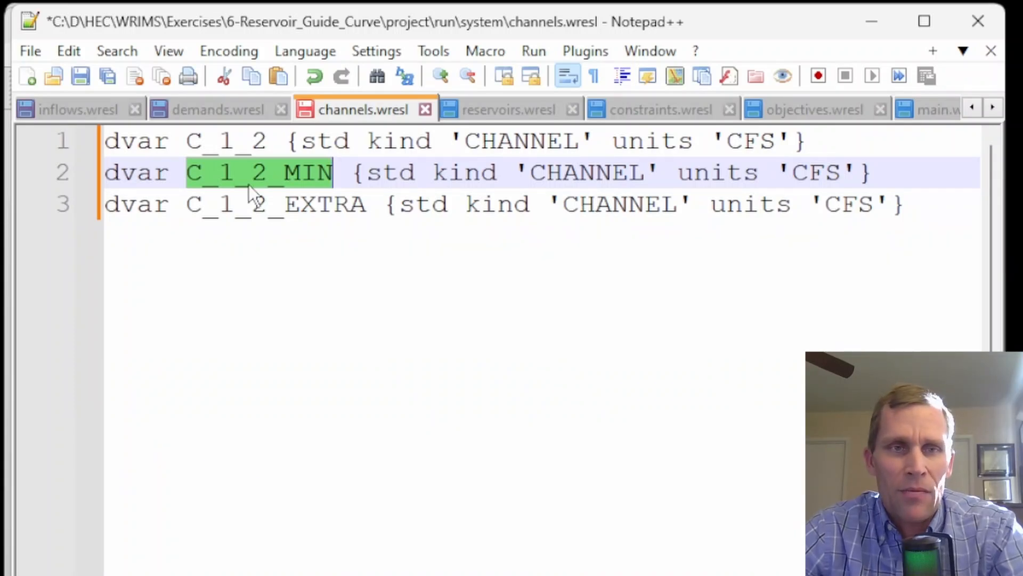
{"action": "double_click", "coordinate": [241, 142]}
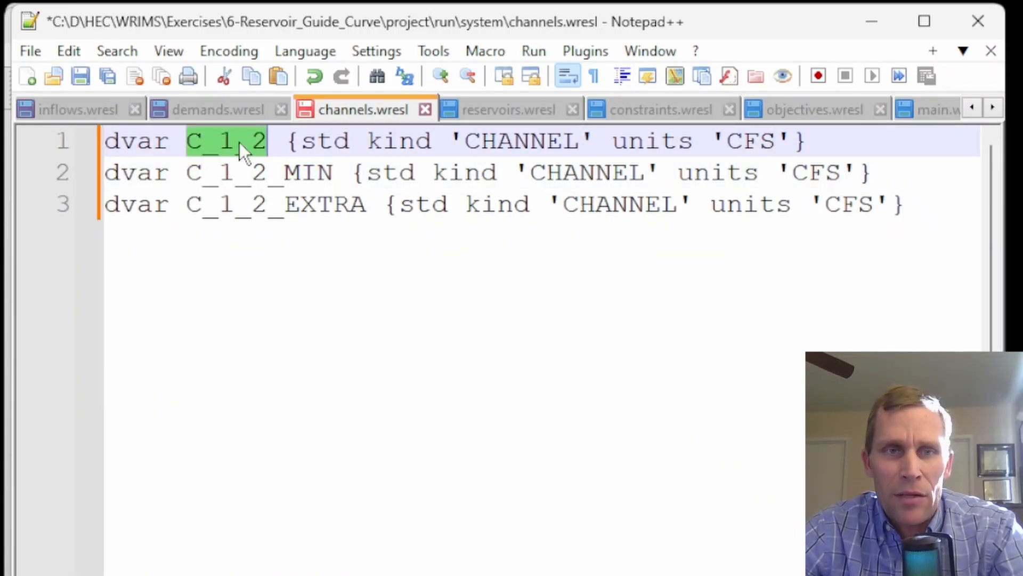
{"action": "double_click", "coordinate": [262, 171]}
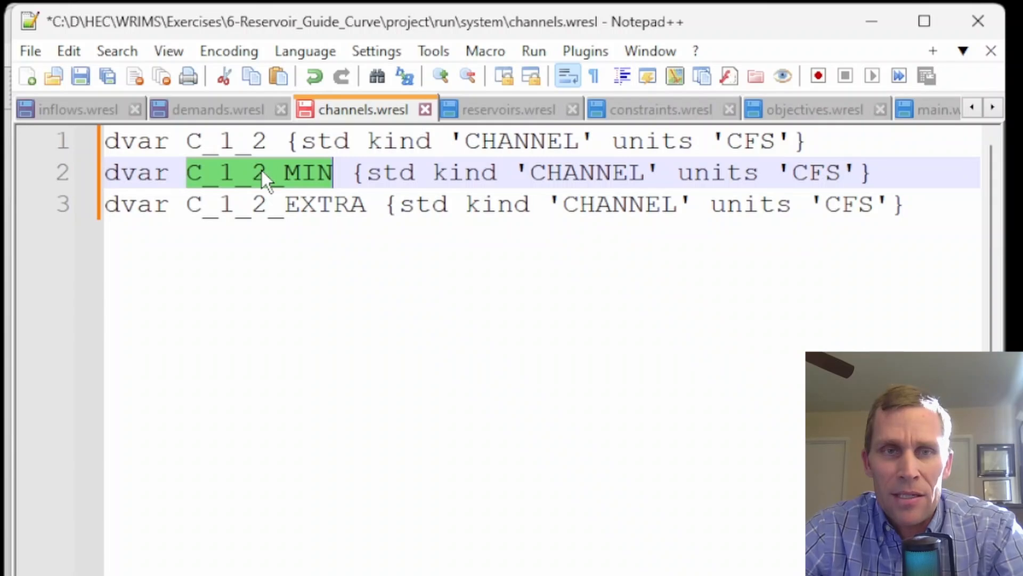
{"action": "double_click", "coordinate": [286, 203]}
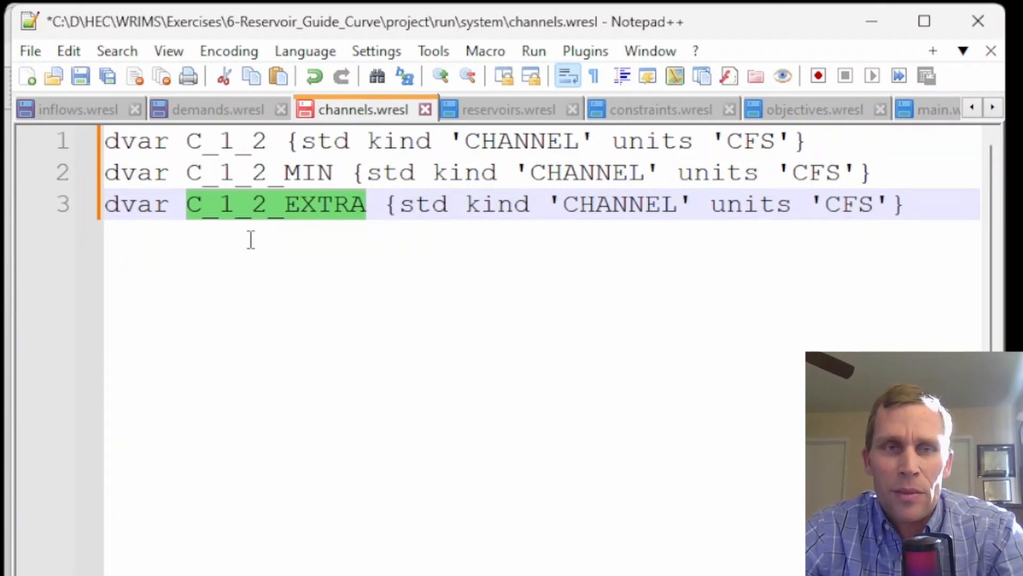
{"action": "double_click", "coordinate": [281, 171]}
{"action": "double_click", "coordinate": [300, 205]}
{"action": "double_click", "coordinate": [239, 151]}
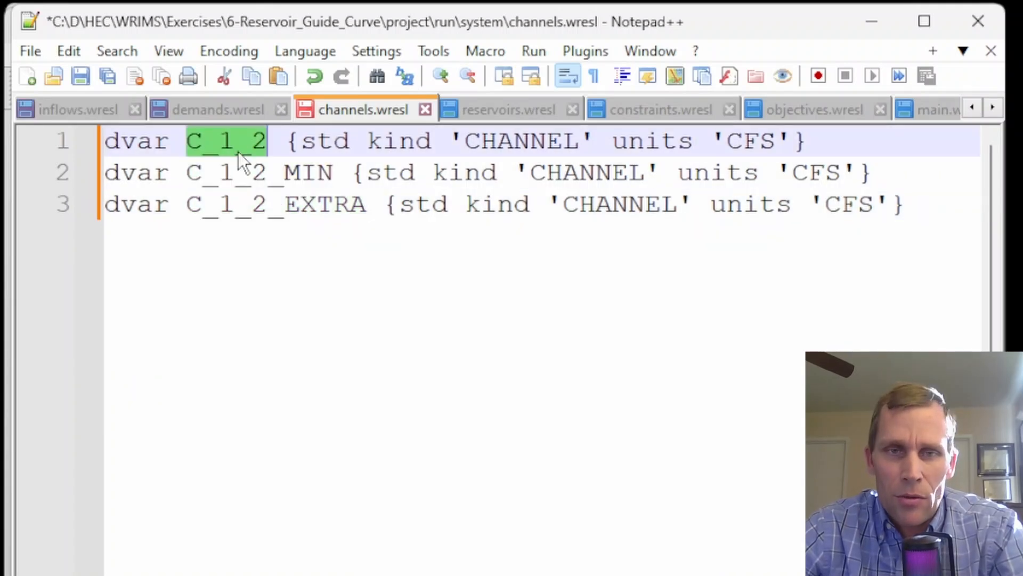
{"action": "left_click", "coordinate": [479, 111]}
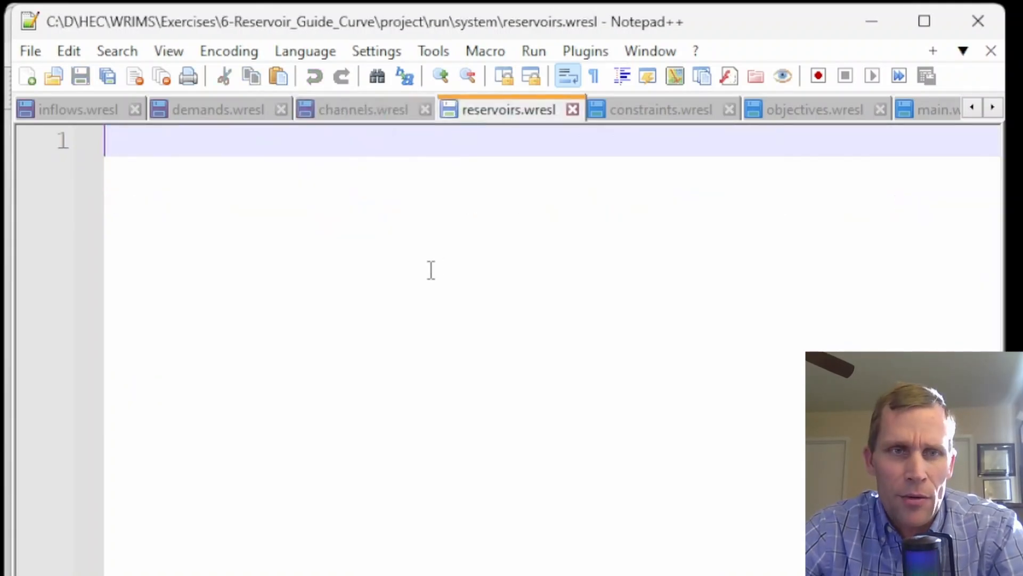
Paste the S_RES1 storage dvar and CAP_RES1 capacity svar with value 100 into reservoirs.wresl and remove their indentation
{"action": "left_click_drag", "start_coordinate": [394, 299], "coordinate": [191, 124]}
{"action": "key", "text": "shift+Tab"}
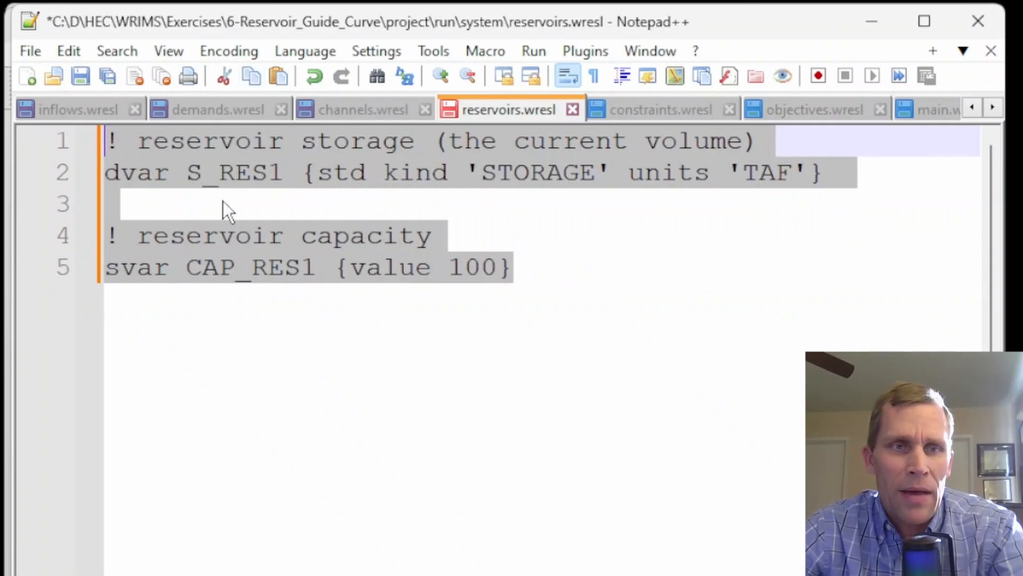
{"action": "left_click", "coordinate": [223, 202]}
{"action": "double_click", "coordinate": [135, 177]}
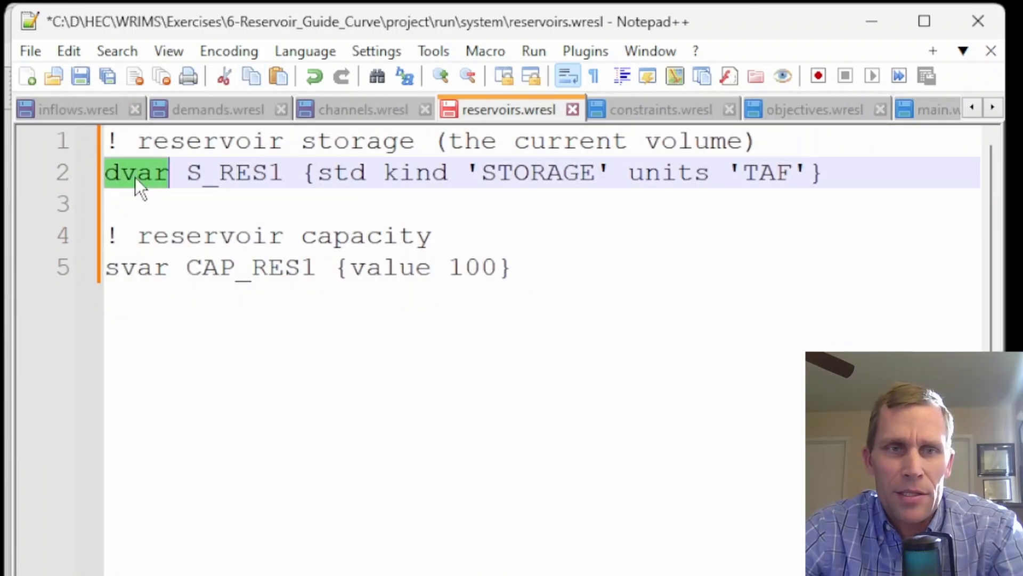
{"action": "double_click", "coordinate": [229, 175]}
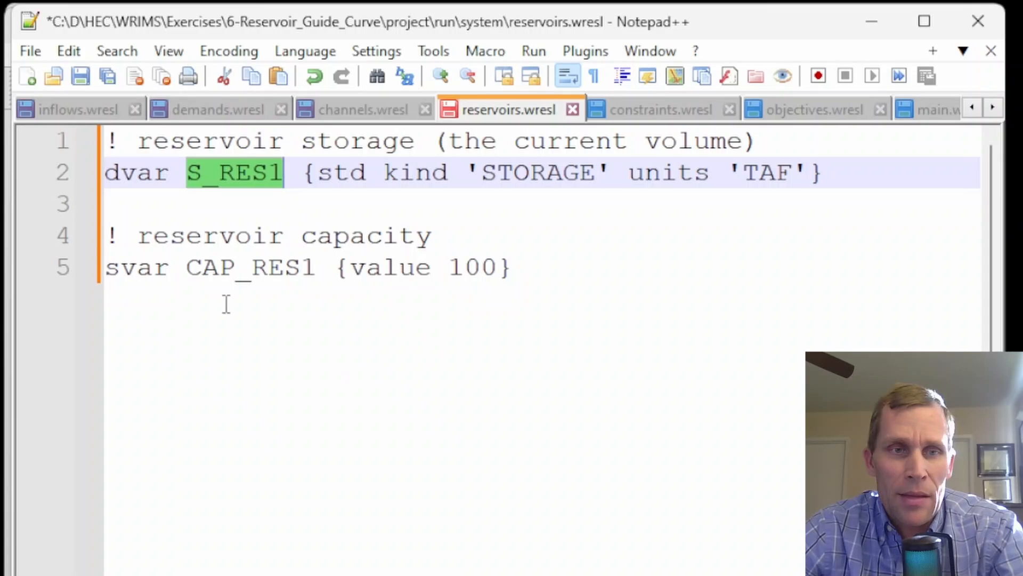
{"action": "double_click", "coordinate": [140, 271]}
{"action": "double_click", "coordinate": [280, 273]}
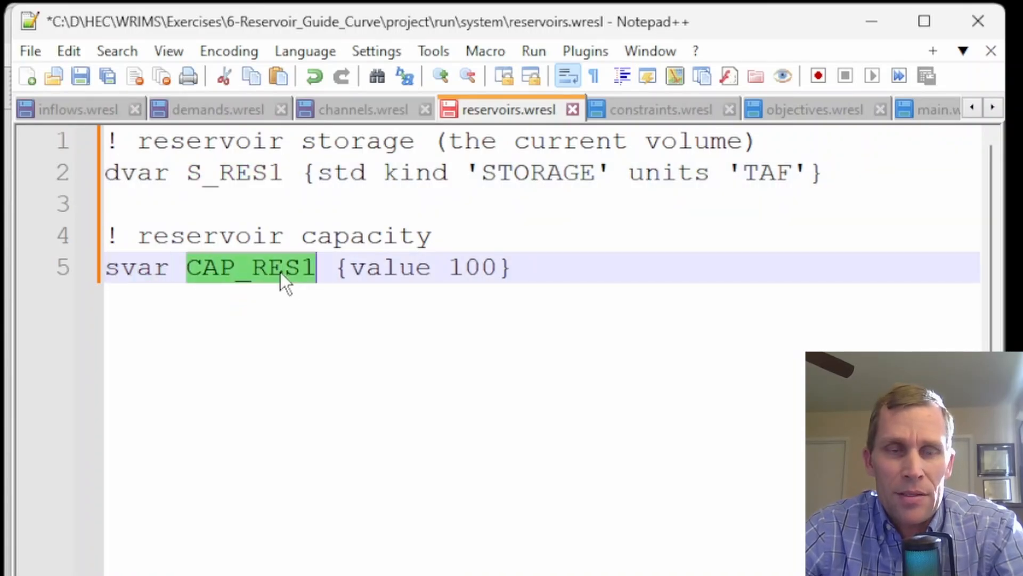
{"action": "double_click", "coordinate": [483, 267]}
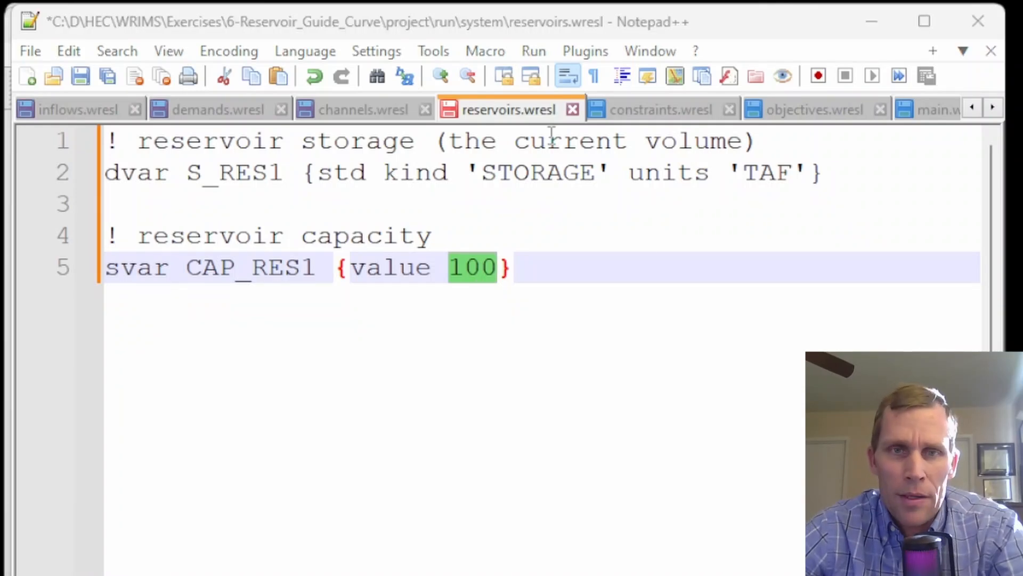
Remove the indentation from all comment and goal lines in constraints.wresl
{"action": "left_click", "coordinate": [634, 111]}
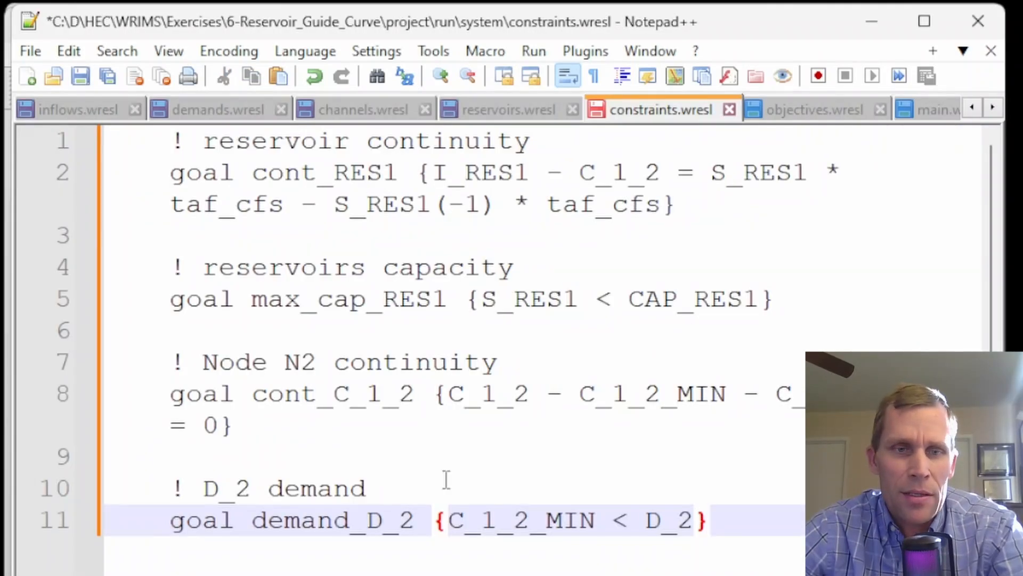
{"action": "left_click_drag", "start_coordinate": [709, 520], "coordinate": [55, 101]}
{"action": "key", "text": "shift+Tab"}
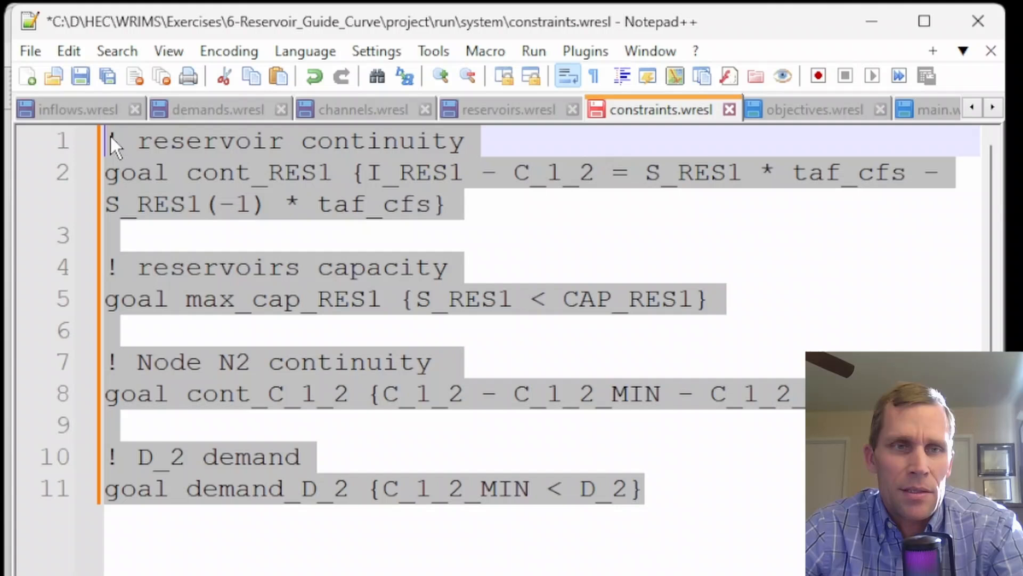
Examine the reservoir continuity and capacity goals and the variables they reference in constraints.wresl
{"action": "double_click", "coordinate": [129, 172]}
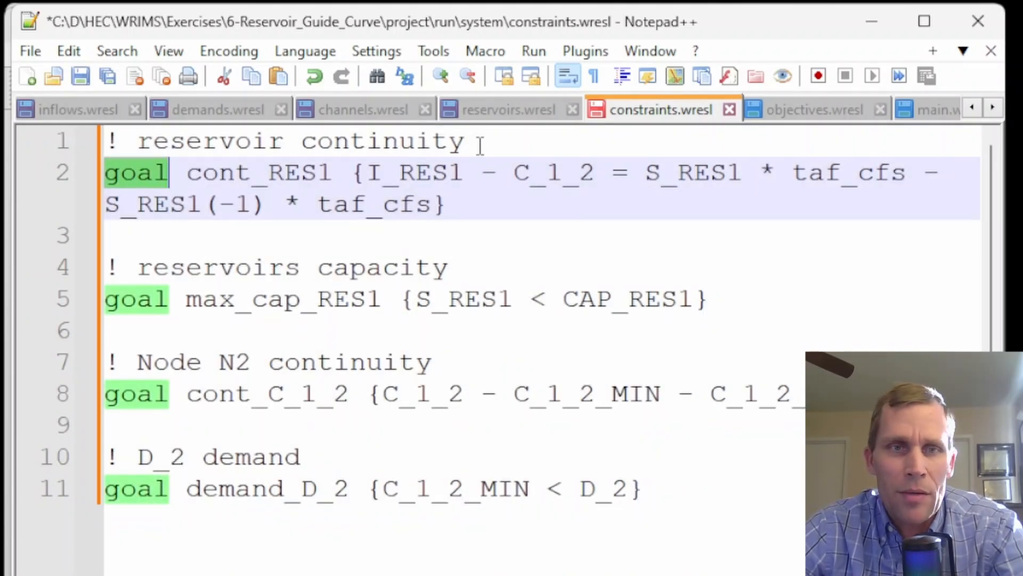
{"action": "left_click_drag", "start_coordinate": [369, 172], "coordinate": [452, 176]}
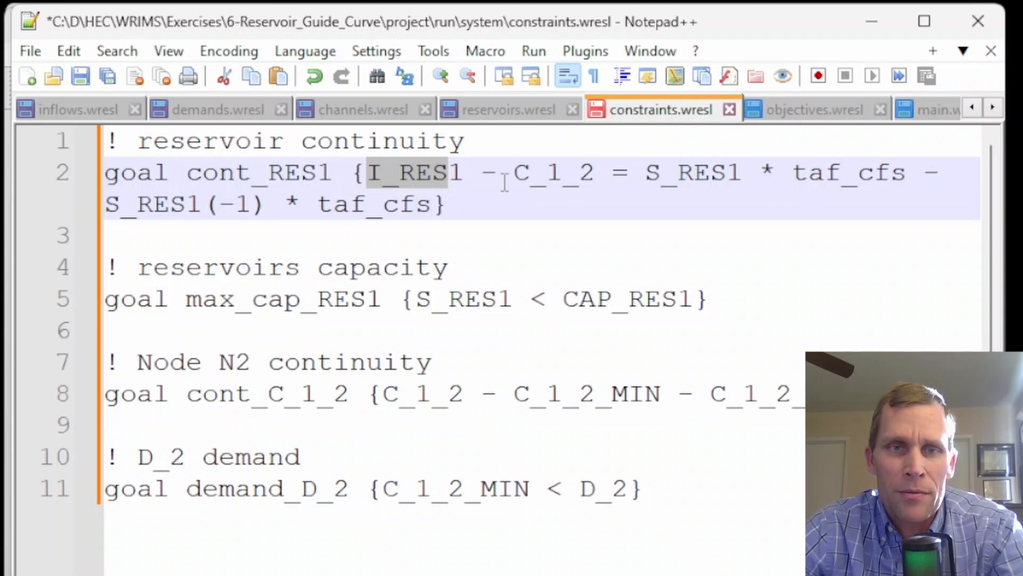
{"action": "left_click_drag", "start_coordinate": [514, 172], "coordinate": [440, 202]}
{"action": "left_click", "coordinate": [468, 209]}
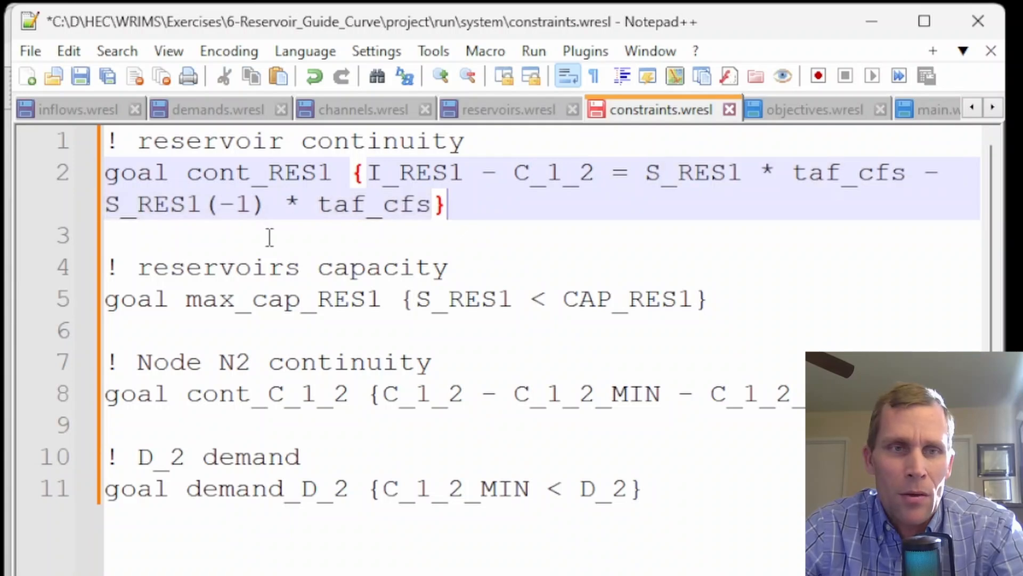
{"action": "left_click_drag", "start_coordinate": [210, 192], "coordinate": [268, 205]}
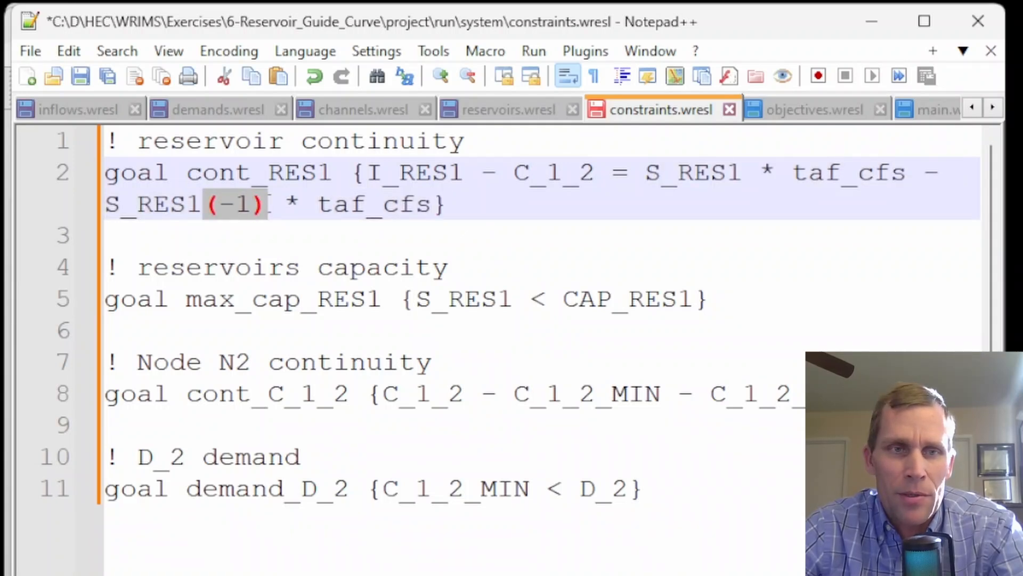
{"action": "left_click", "coordinate": [279, 235]}
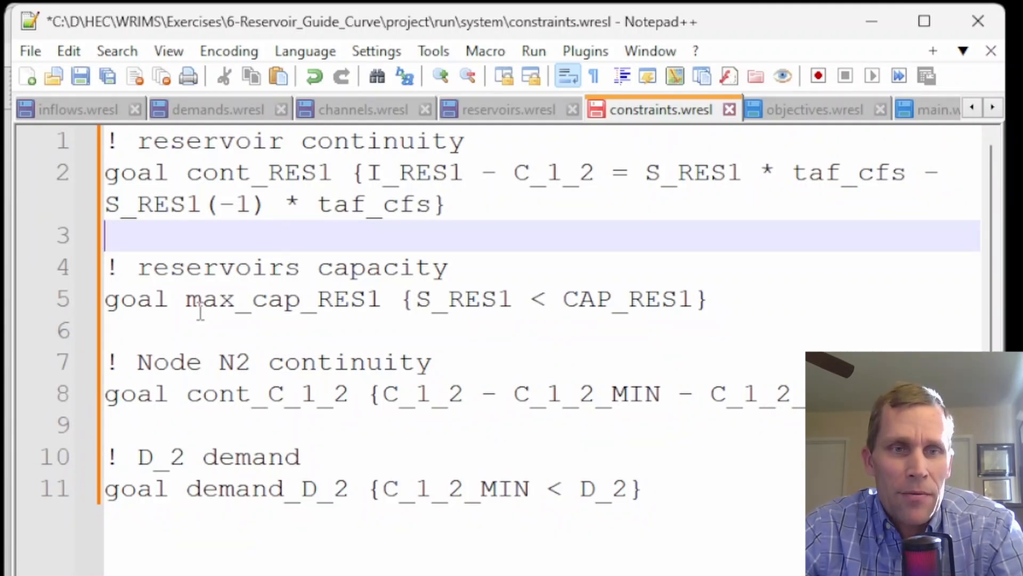
{"action": "left_click", "coordinate": [208, 308]}
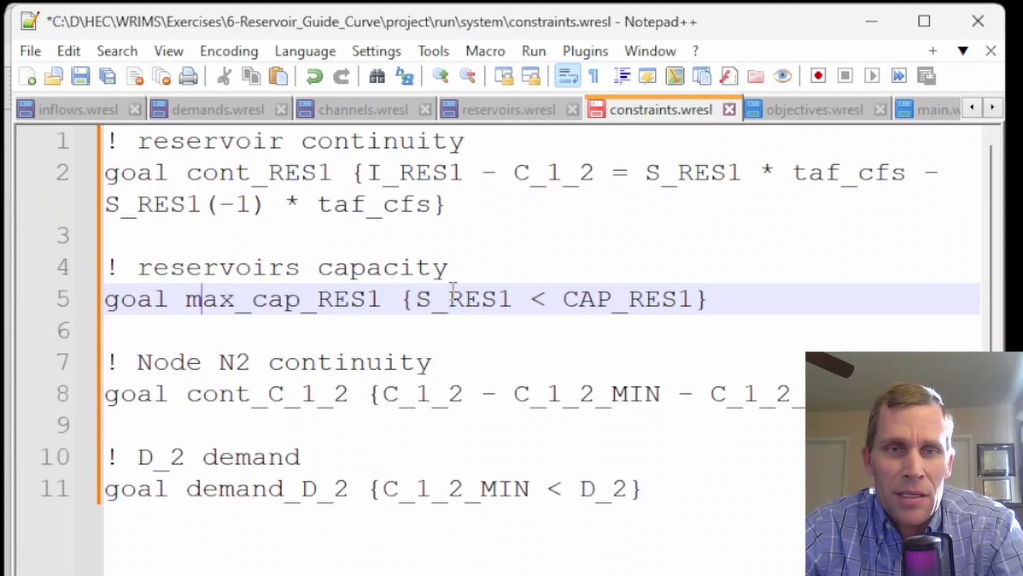
{"action": "double_click", "coordinate": [467, 302]}
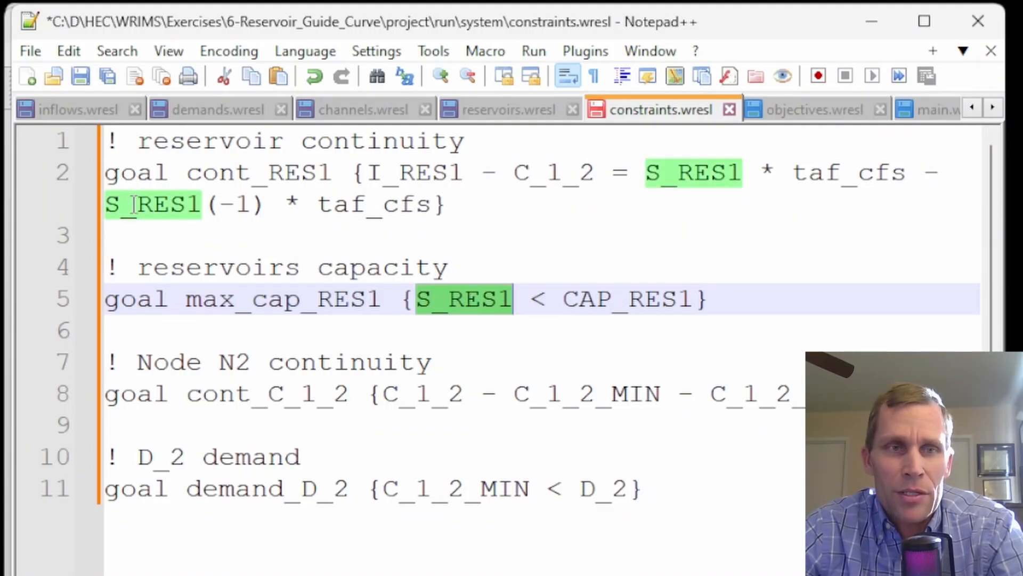
{"action": "double_click", "coordinate": [658, 299]}
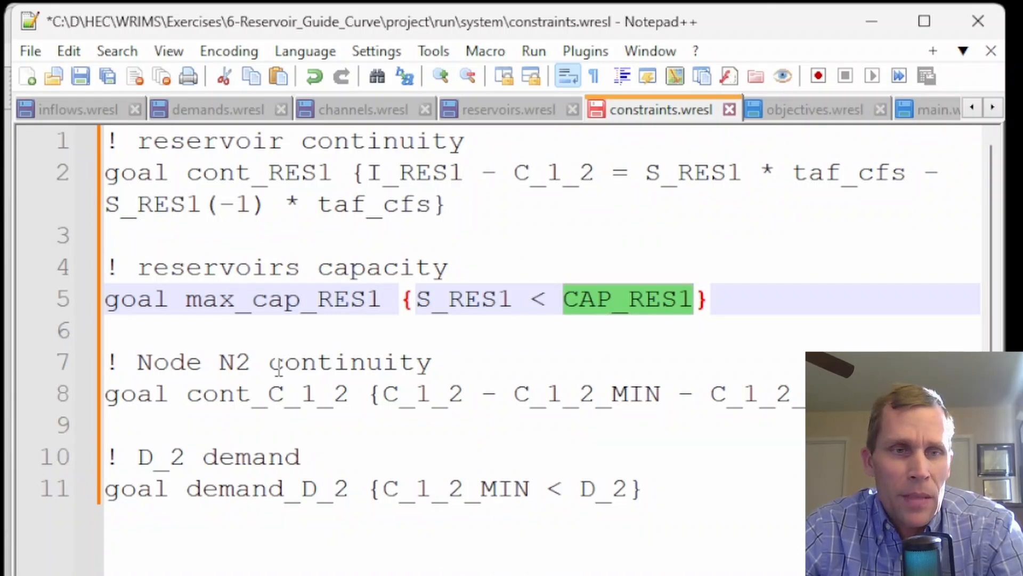
Rename the 'Node N2 continuity' comment to 'C_1_2 continuity'
{"action": "left_click_drag", "start_coordinate": [251, 363], "coordinate": [137, 362]}
{"action": "type", "text": "C"}
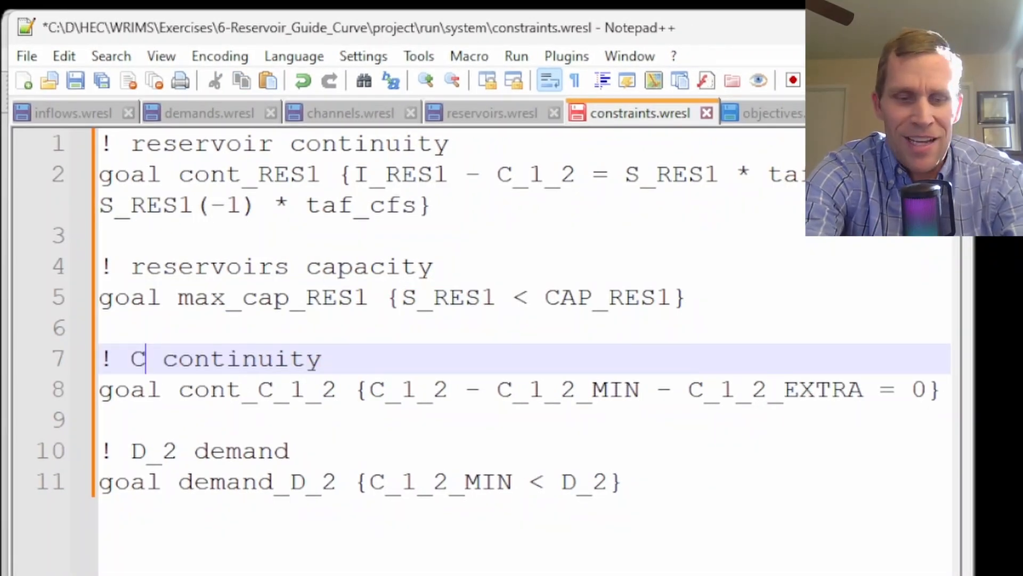
{"action": "type", "text": "_1_2"}
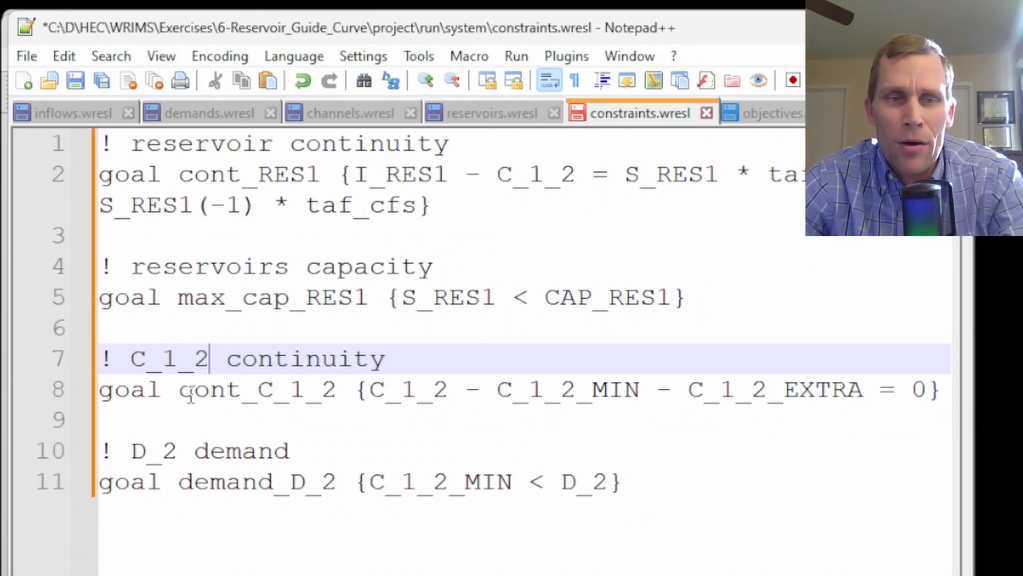
Examine the C_1_2 continuity and D_2 demand goals, comparing D_2 with its declaration in demands.wresl
{"action": "left_click_drag", "start_coordinate": [260, 397], "coordinate": [855, 393]}
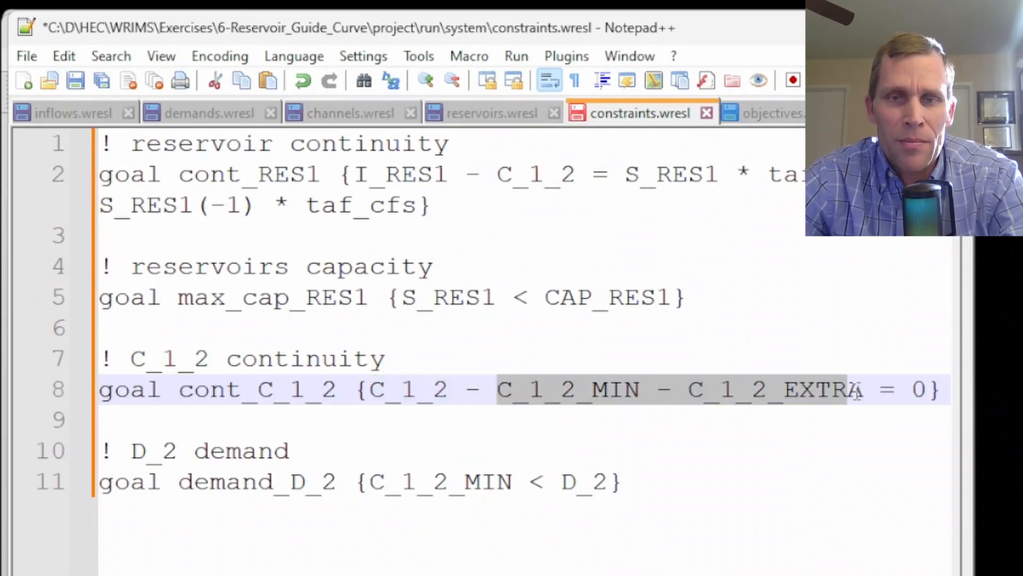
{"action": "left_click", "coordinate": [643, 372]}
{"action": "left_click", "coordinate": [739, 383]}
{"action": "double_click", "coordinate": [790, 384]}
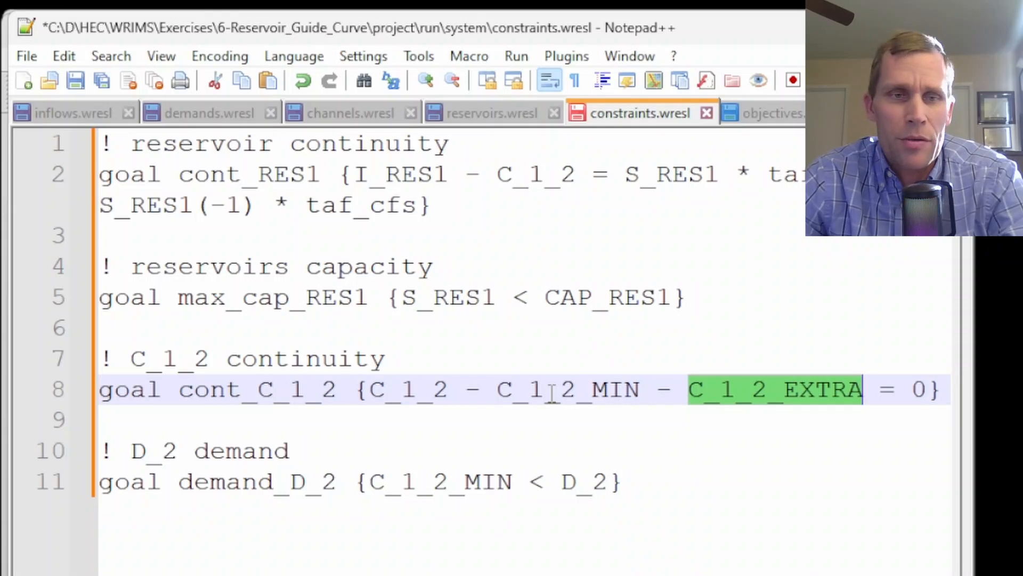
{"action": "double_click", "coordinate": [154, 452]}
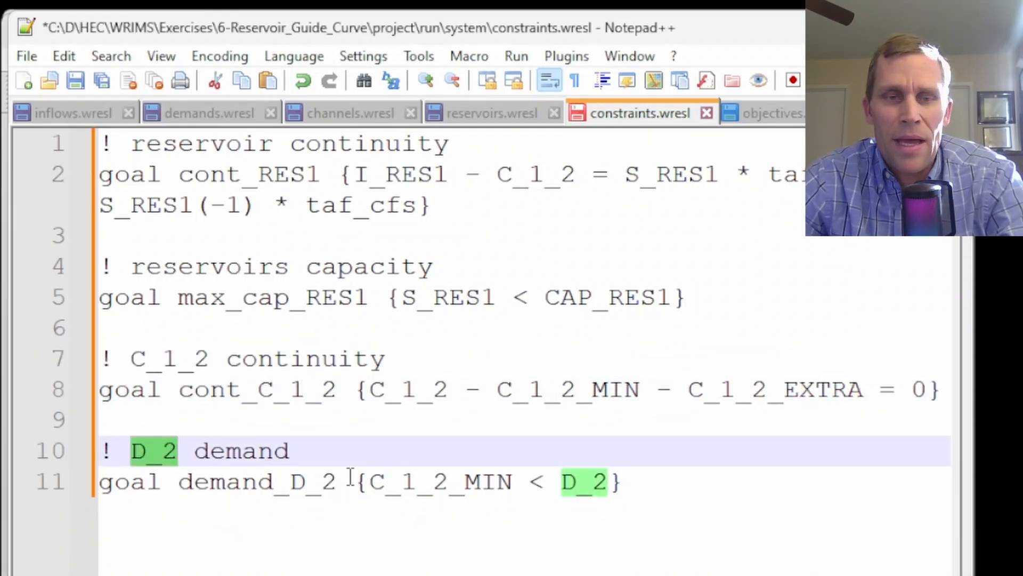
{"action": "double_click", "coordinate": [415, 482]}
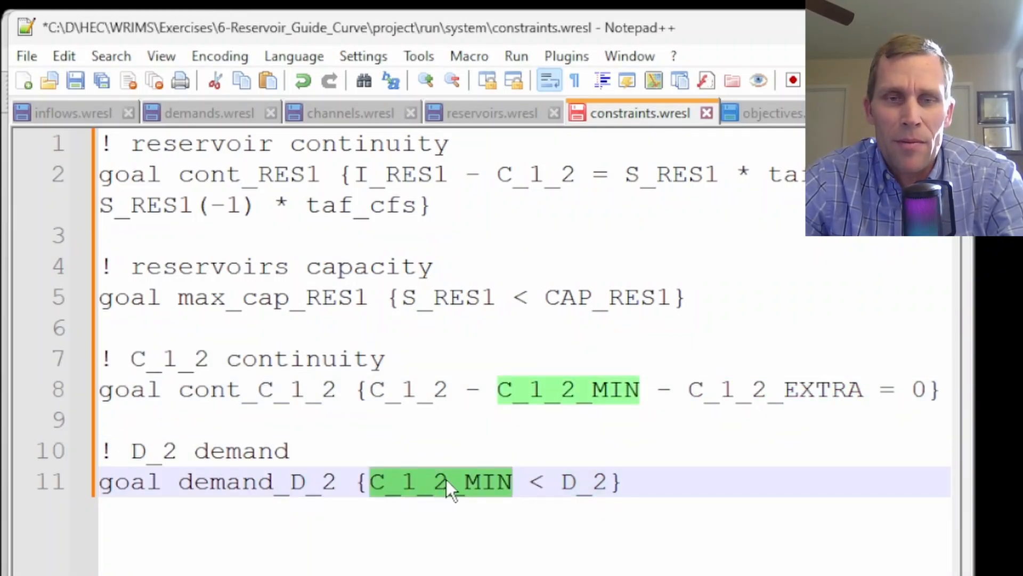
{"action": "left_click_drag", "start_coordinate": [562, 483], "coordinate": [608, 488]}
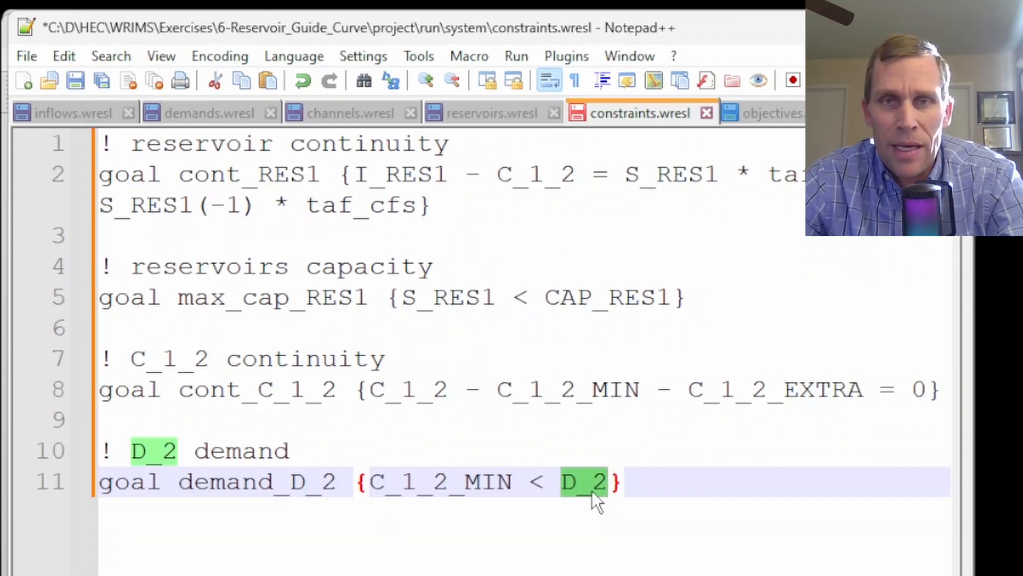
{"action": "left_click", "coordinate": [229, 115]}
{"action": "double_click", "coordinate": [308, 143]}
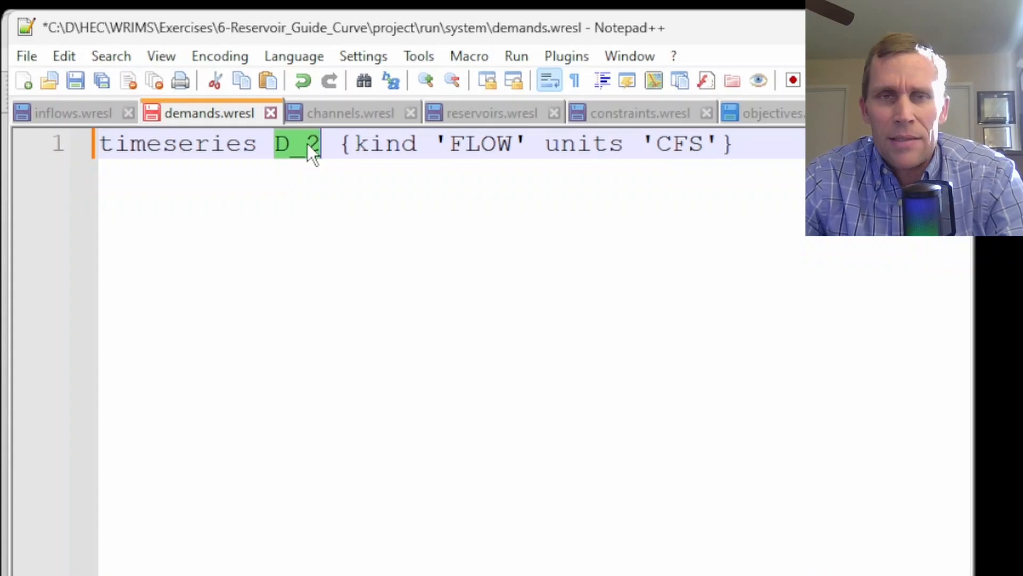
{"action": "left_click", "coordinate": [658, 111]}
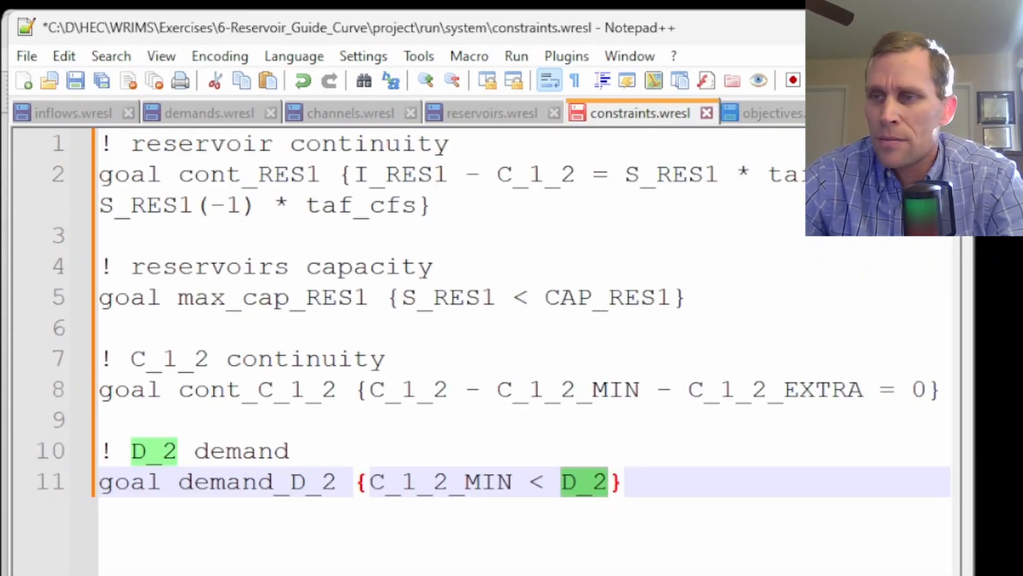
Paste the objective obj with C_1_2_MIN weighted 20 into objectives.wresl
{"action": "left_click", "coordinate": [797, 118]}
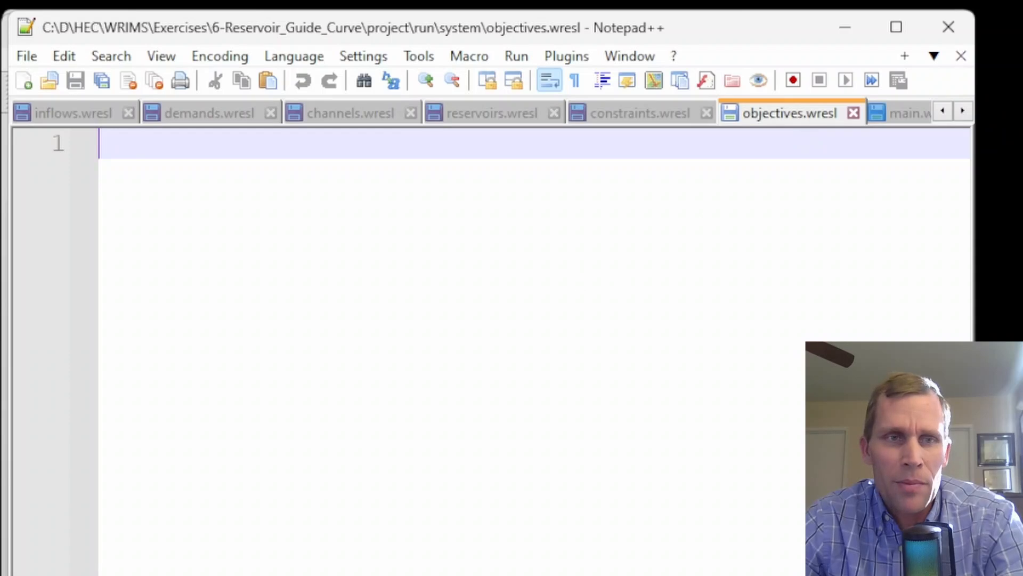
{"action": "type", "text": "objective obj = {     [C_1_2_MIN, 20] }"}
{"action": "key", "text": "ctrl+a"}
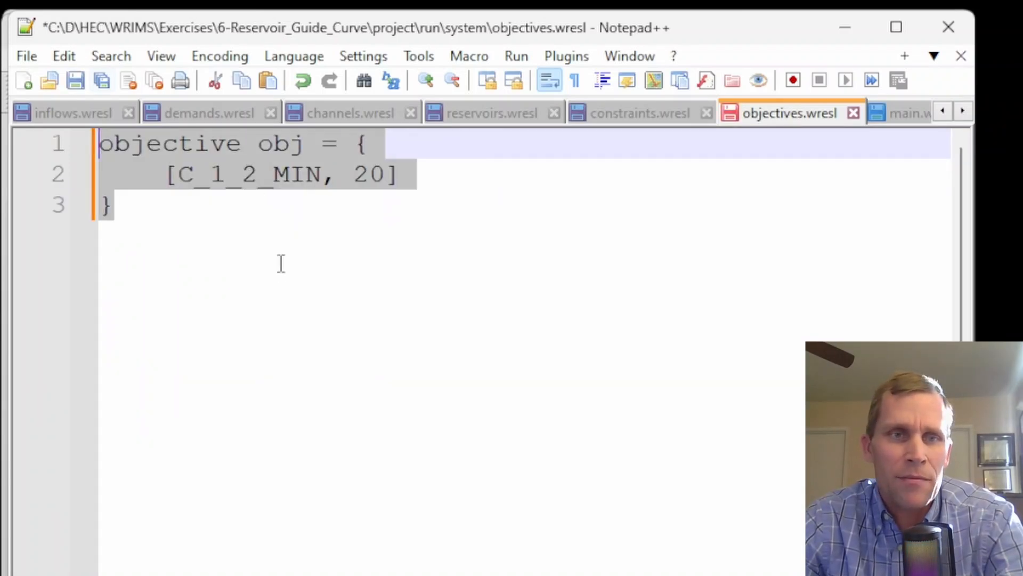
{"action": "left_click", "coordinate": [281, 264]}
{"action": "left_click", "coordinate": [355, 173]}
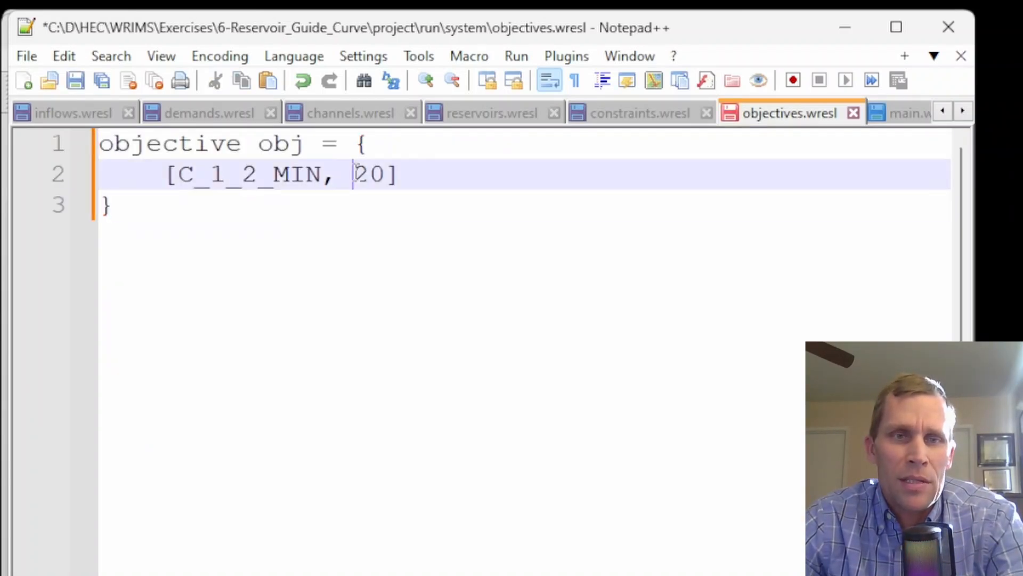
{"action": "left_click_drag", "start_coordinate": [357, 171], "coordinate": [380, 182]}
{"action": "left_click", "coordinate": [319, 173]}
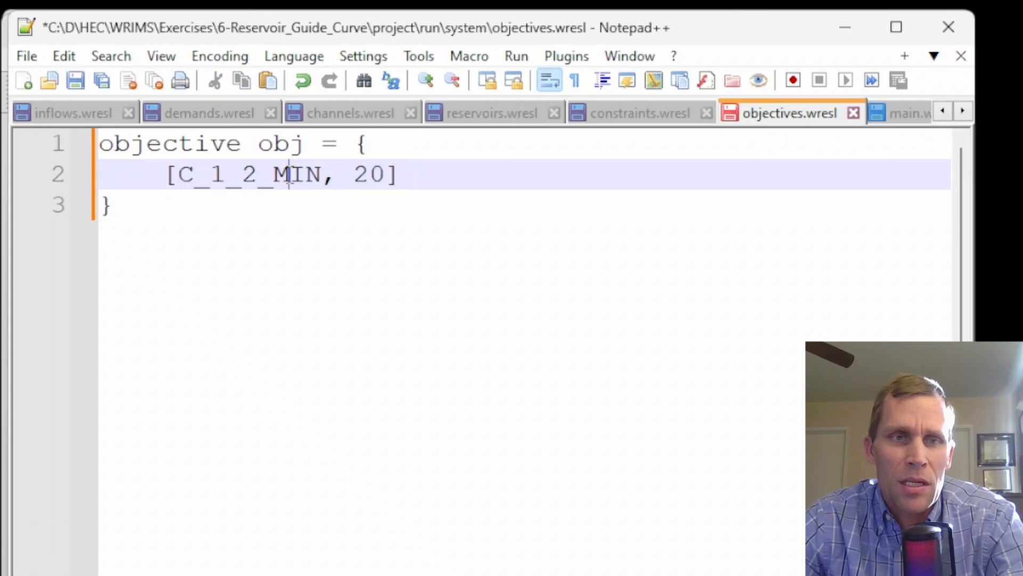
{"action": "double_click", "coordinate": [231, 180]}
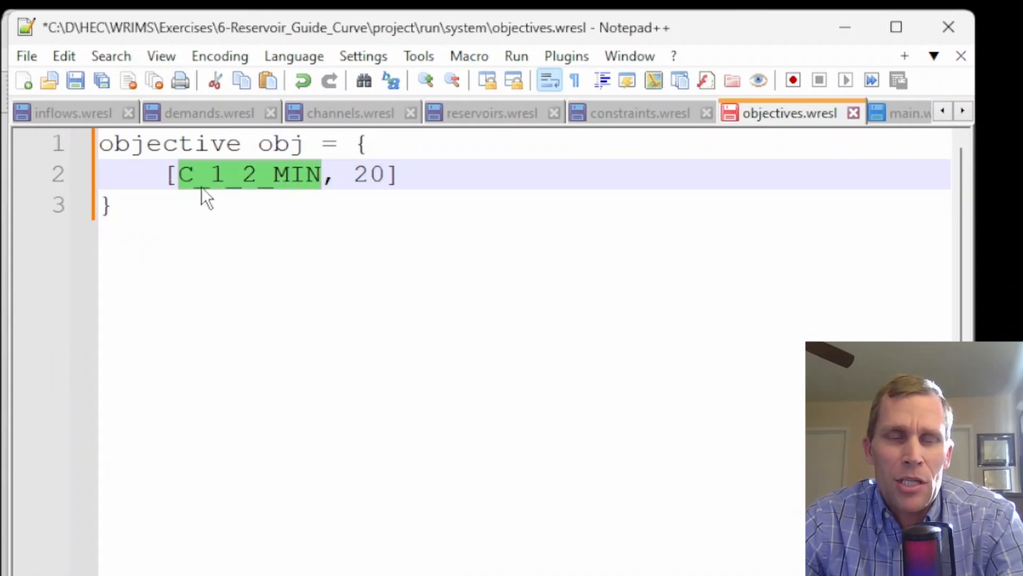
{"action": "left_click", "coordinate": [292, 178]}
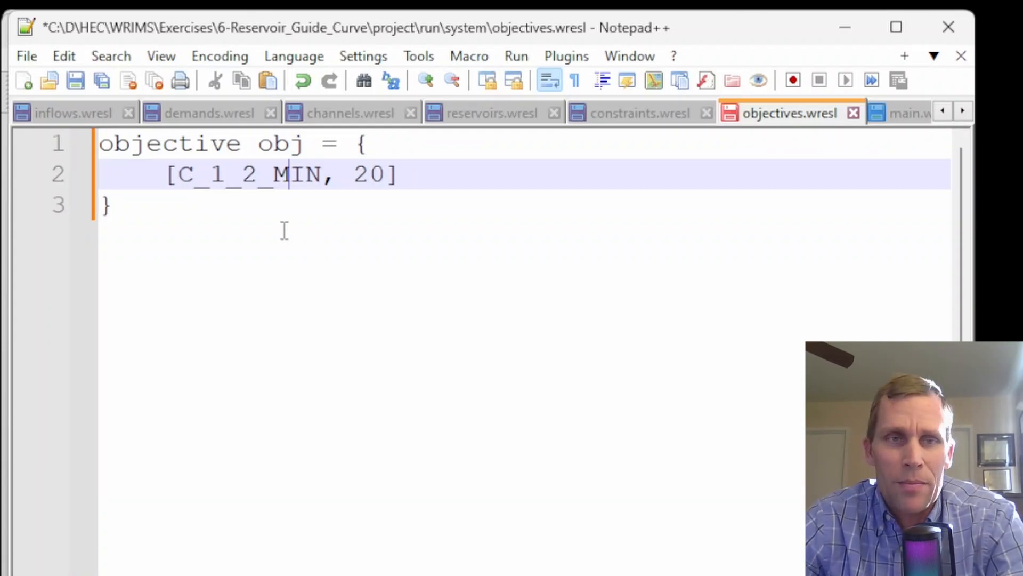
Paste the SEQUENCE CYCLE01 and MODEL BASE definitions including the six system files into main.wresl and remove the outer indentation
{"action": "left_click", "coordinate": [906, 114]}
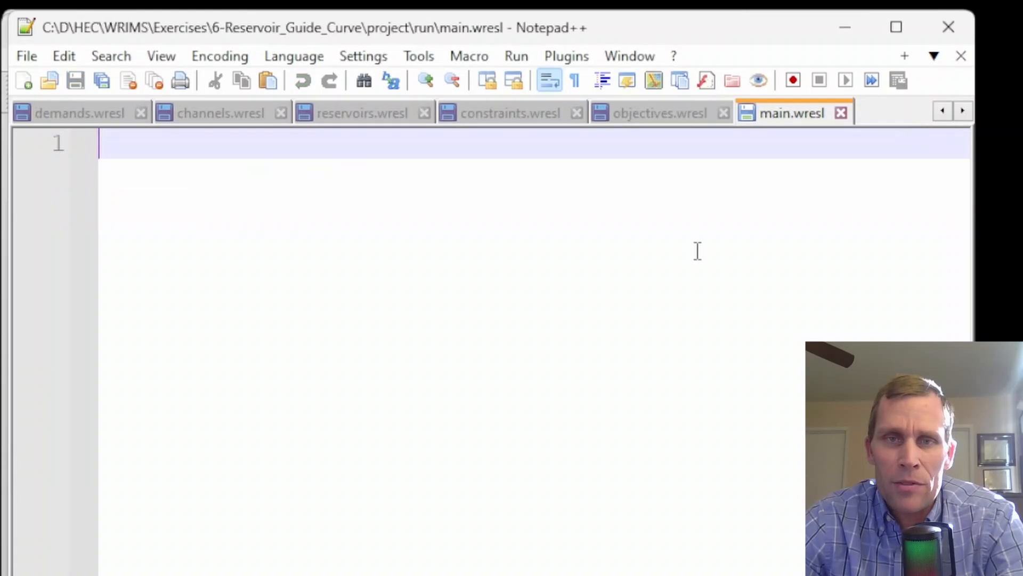
{"action": "type", "text": "SEQUENCE CYCLE01 {         model   BASE         order   1     }     MODEL BASE {         include 'system\\inflows.wresl'         include 'system\\demands.wresl'         include 'system\\channels.wresl'         include 'system\\reservoirs.wresl'         include 'system\\constraints.wresl'         include 'system\\objectives.wresl'     }"}
{"action": "key", "text": "ctrl+a"}
{"action": "key", "text": "shift+Tab"}
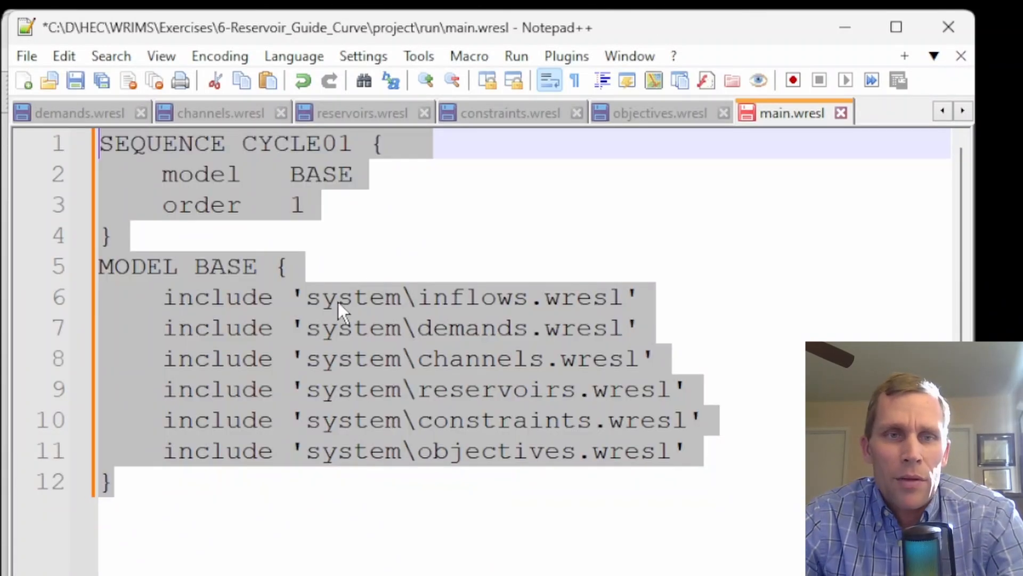
{"action": "left_click", "coordinate": [348, 266]}
{"action": "double_click", "coordinate": [316, 146]}
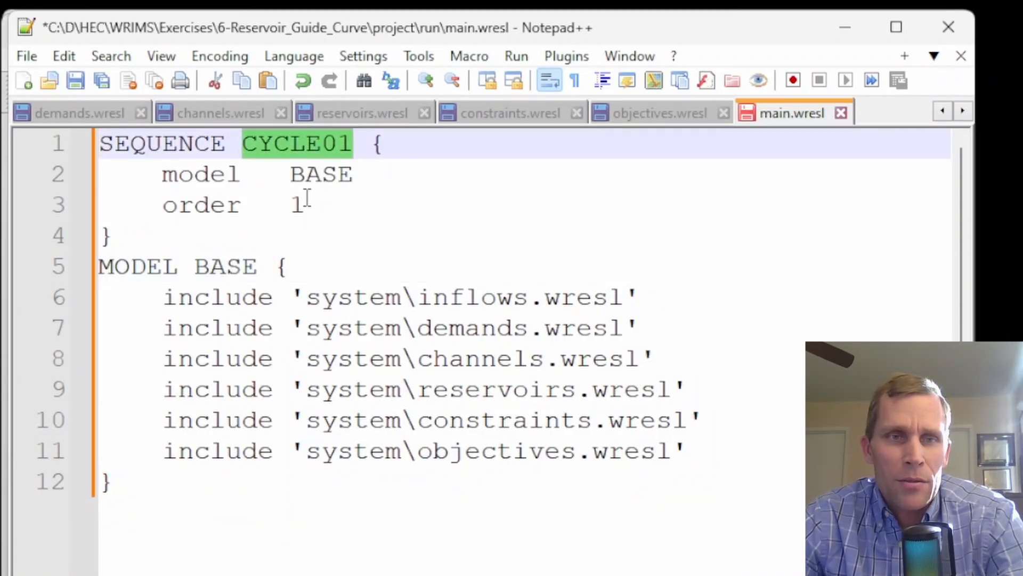
{"action": "left_click", "coordinate": [307, 200]}
{"action": "double_click", "coordinate": [321, 176]}
{"action": "double_click", "coordinate": [297, 204]}
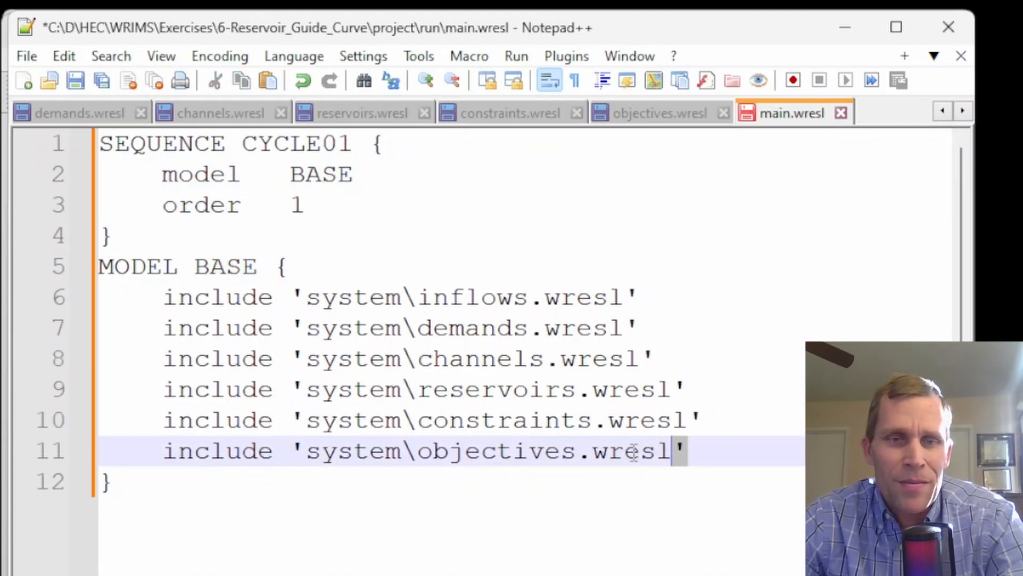
{"action": "left_click_drag", "start_coordinate": [688, 451], "coordinate": [68, 297]}
{"action": "left_click", "coordinate": [390, 255]}
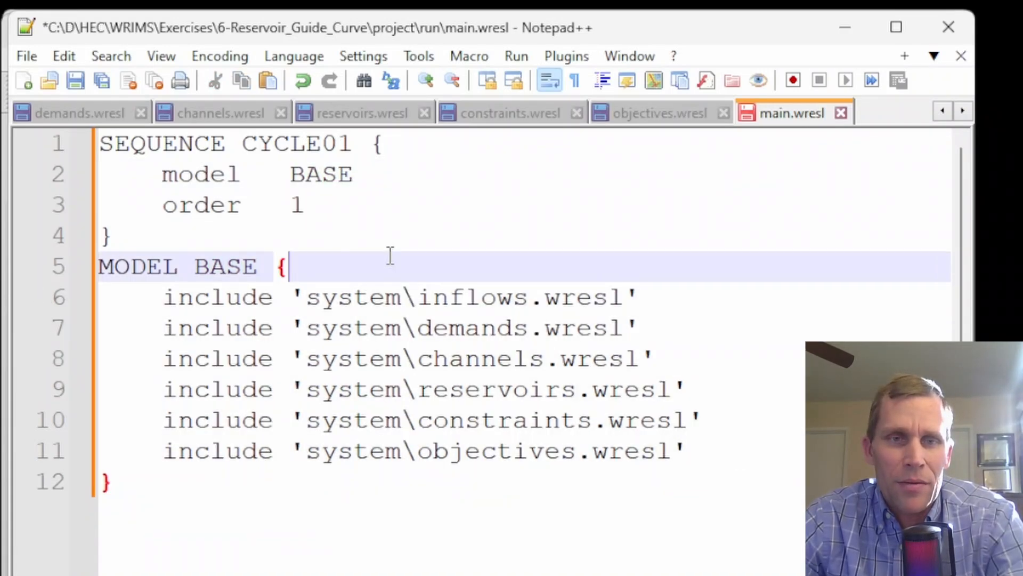
Review the six include statements in main.wresl and save the file
{"action": "left_click", "coordinate": [461, 296]}
{"action": "left_click", "coordinate": [466, 327]}
{"action": "left_click", "coordinate": [473, 358]}
{"action": "left_click", "coordinate": [482, 389]}
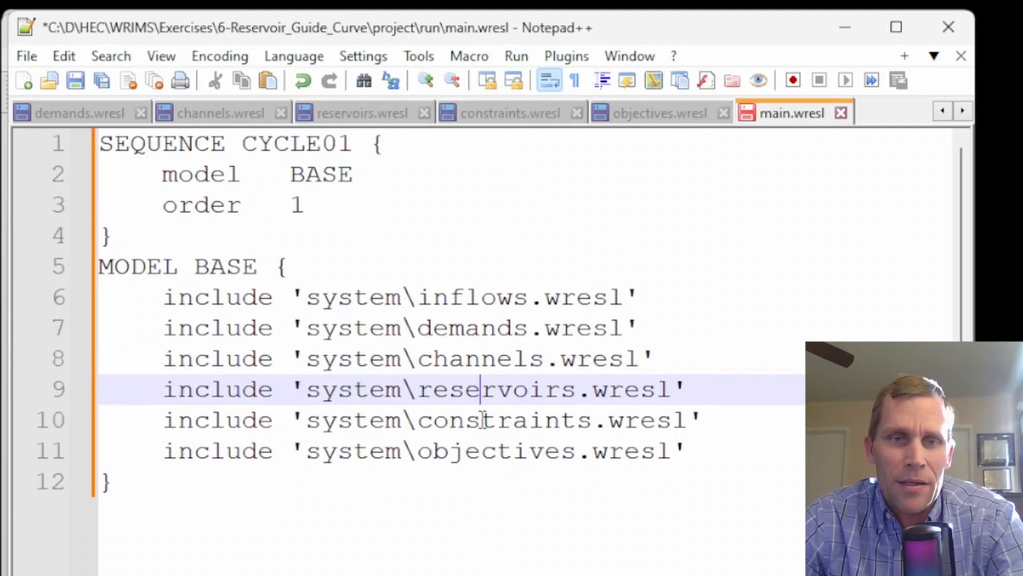
{"action": "left_click", "coordinate": [483, 420]}
{"action": "left_click", "coordinate": [485, 436]}
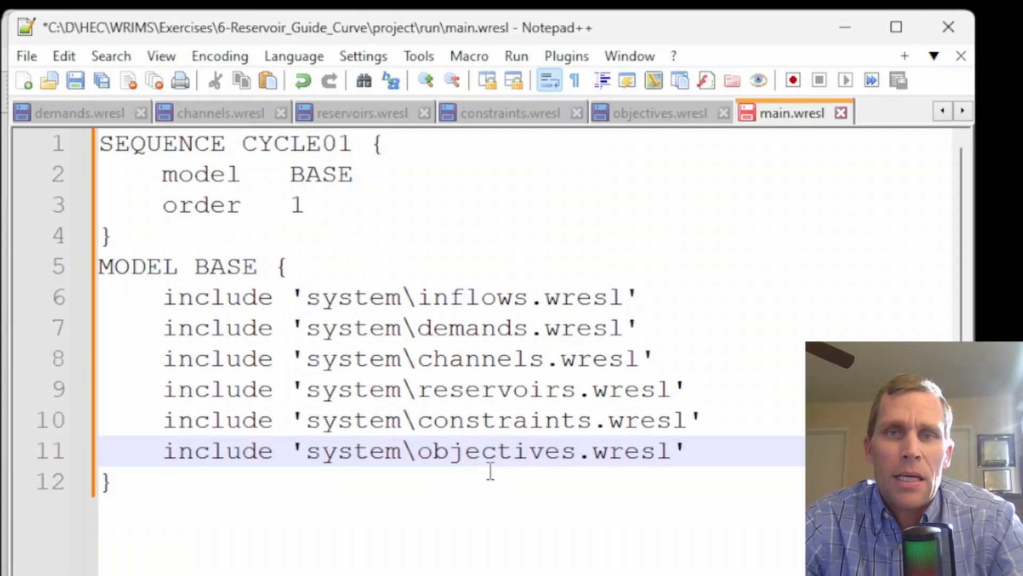
{"action": "left_click", "coordinate": [459, 299]}
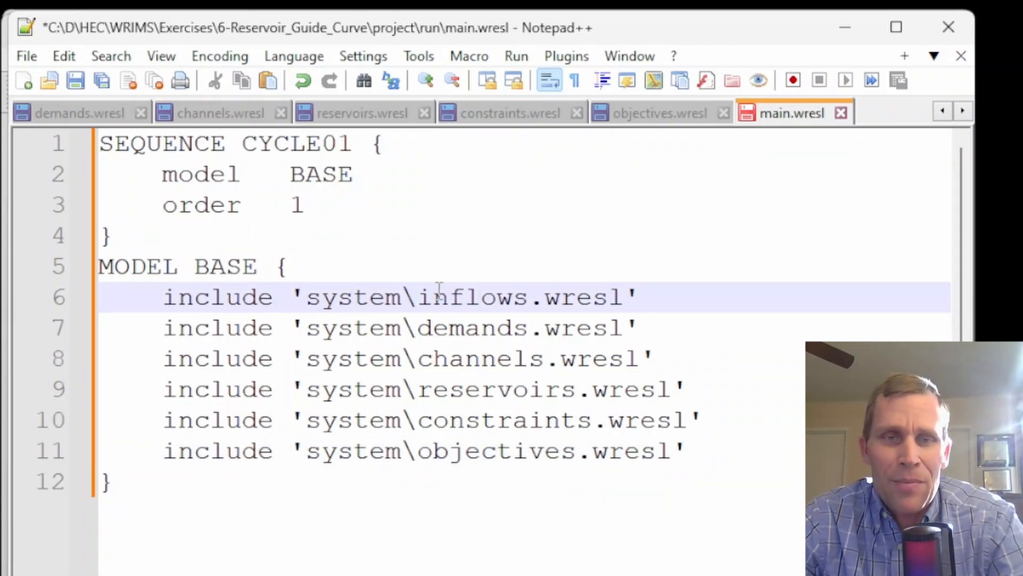
{"action": "left_click", "coordinate": [433, 328]}
{"action": "left_click", "coordinate": [457, 368]}
{"action": "left_click", "coordinate": [465, 420]}
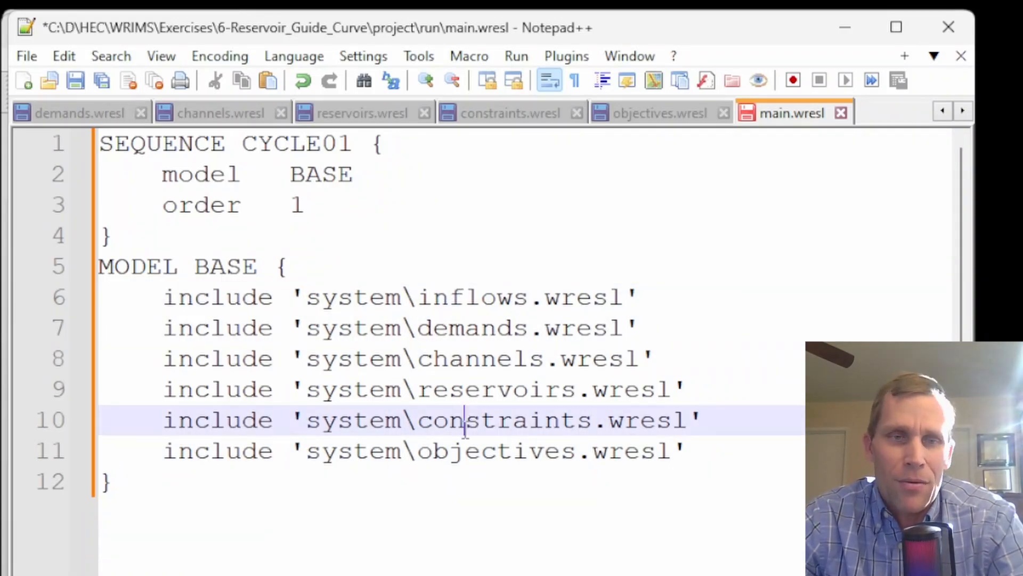
{"action": "left_click", "coordinate": [100, 75]}
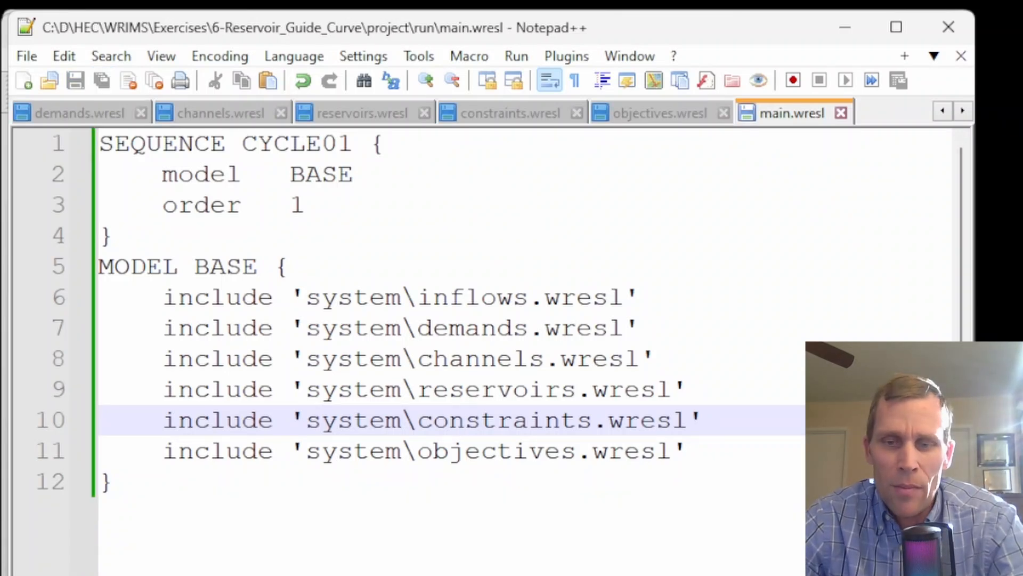
Switch to the WRIMS IDE and run the E6_Reservoir_Guide_Curve study
{"action": "key", "text": "alt+Tab"}
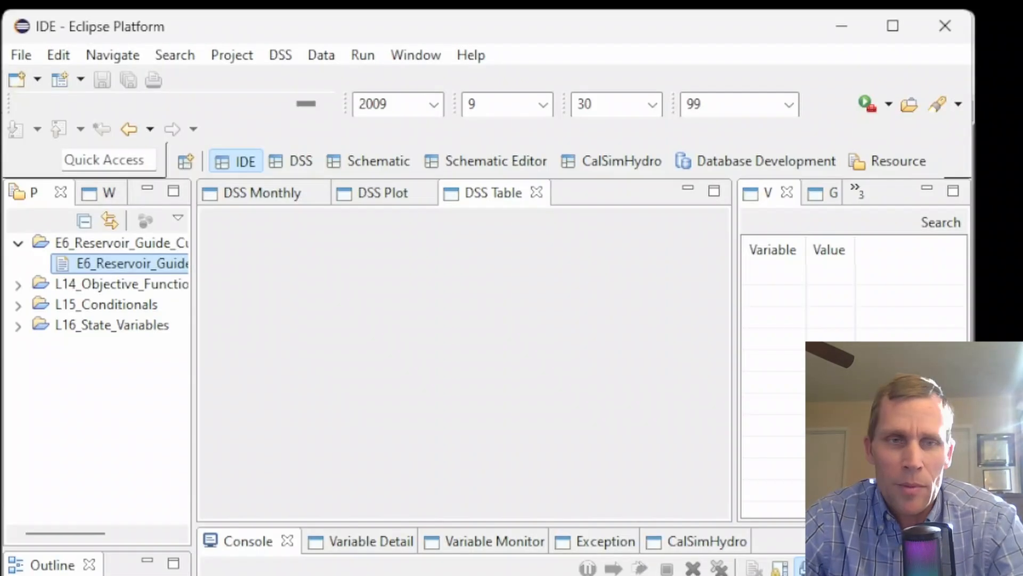
{"action": "right_click", "coordinate": [111, 264]}
{"action": "mouse_move", "coordinate": [244, 527]}
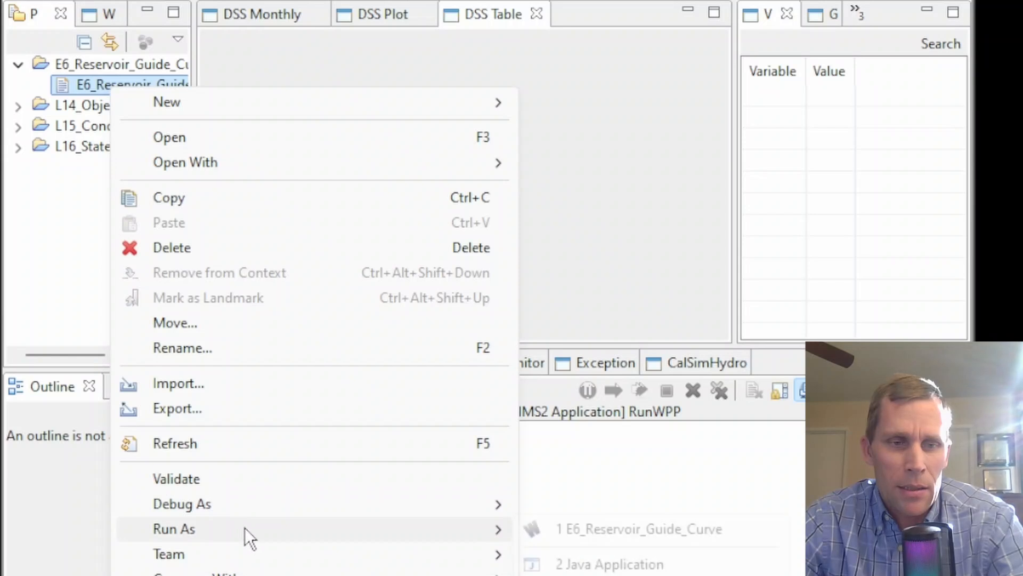
{"action": "left_click", "coordinate": [608, 536]}
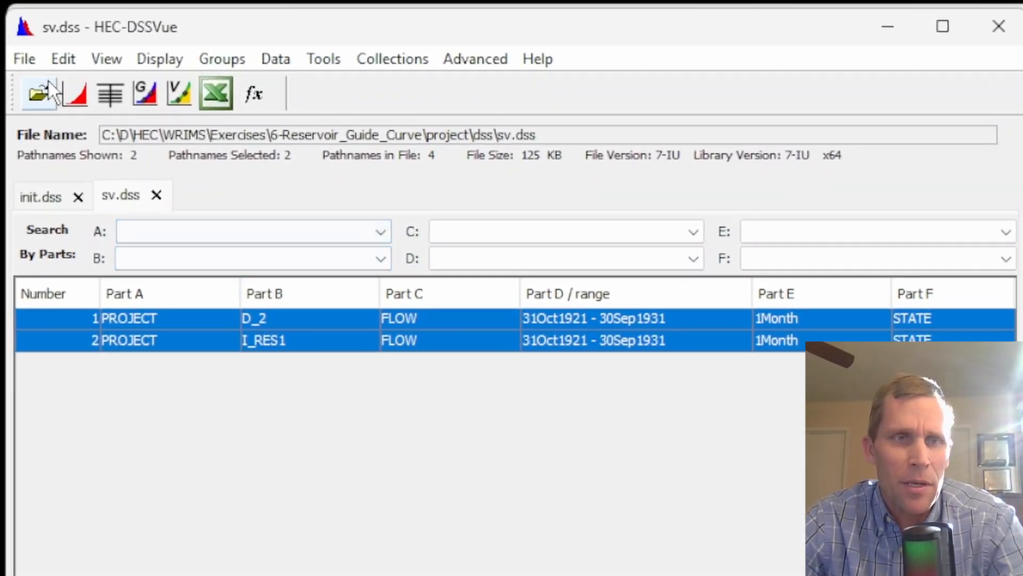
Open dv.dss in HEC-DSSVue and plot the S_RES1 storage results, then close the plot
{"action": "left_click", "coordinate": [37, 65]}
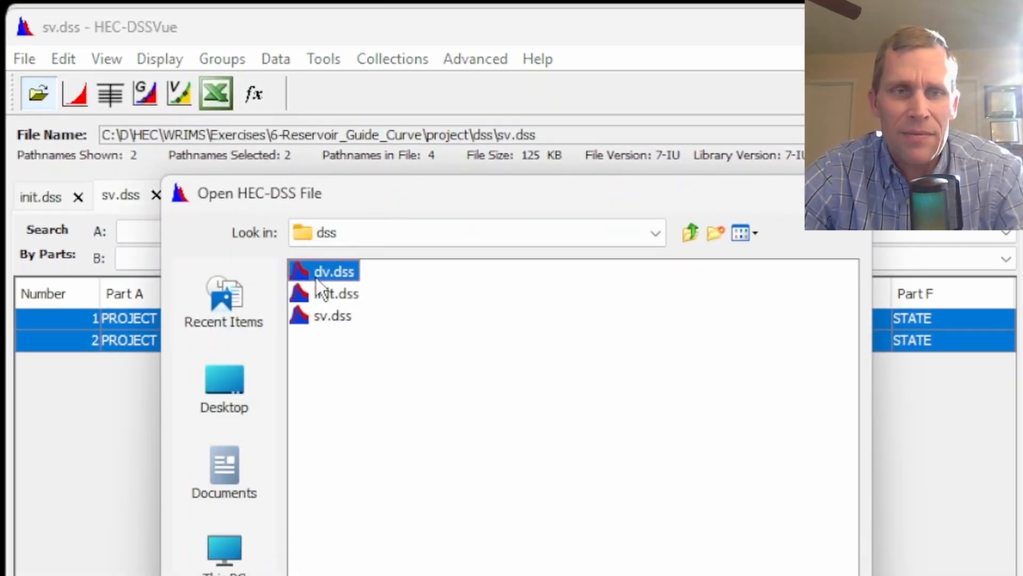
{"action": "key", "text": "Return"}
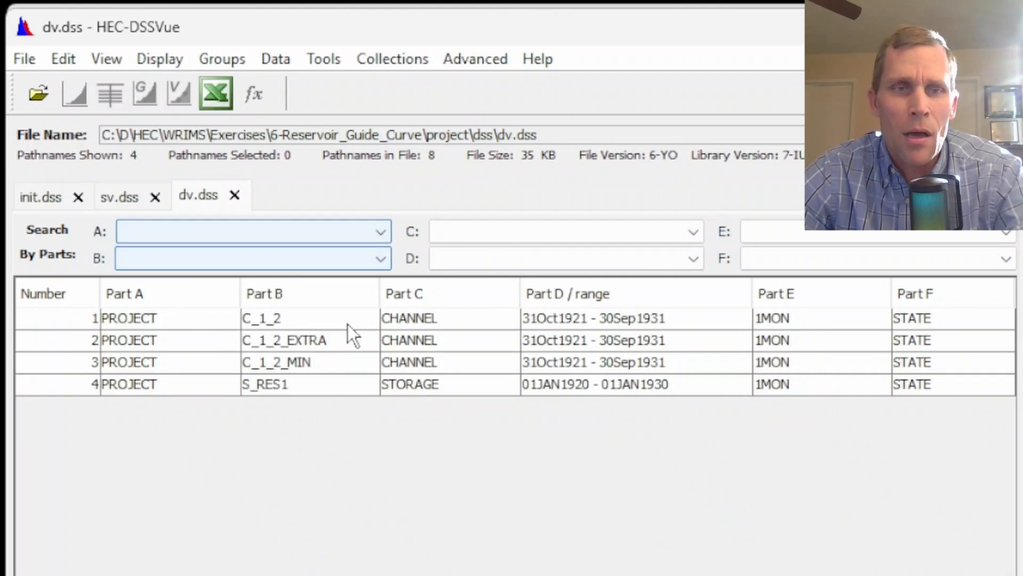
{"action": "left_click", "coordinate": [274, 388]}
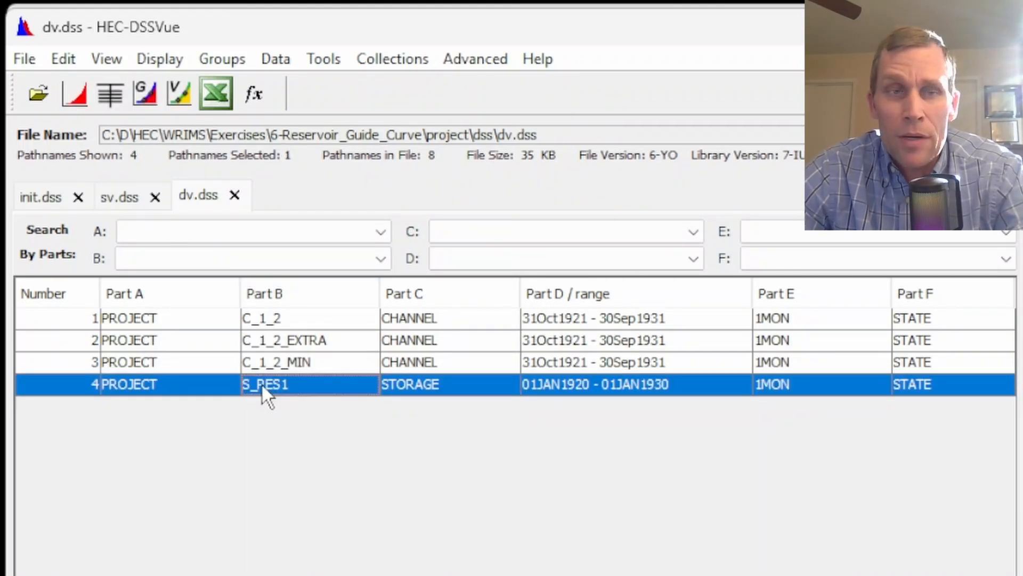
{"action": "left_click", "coordinate": [77, 95]}
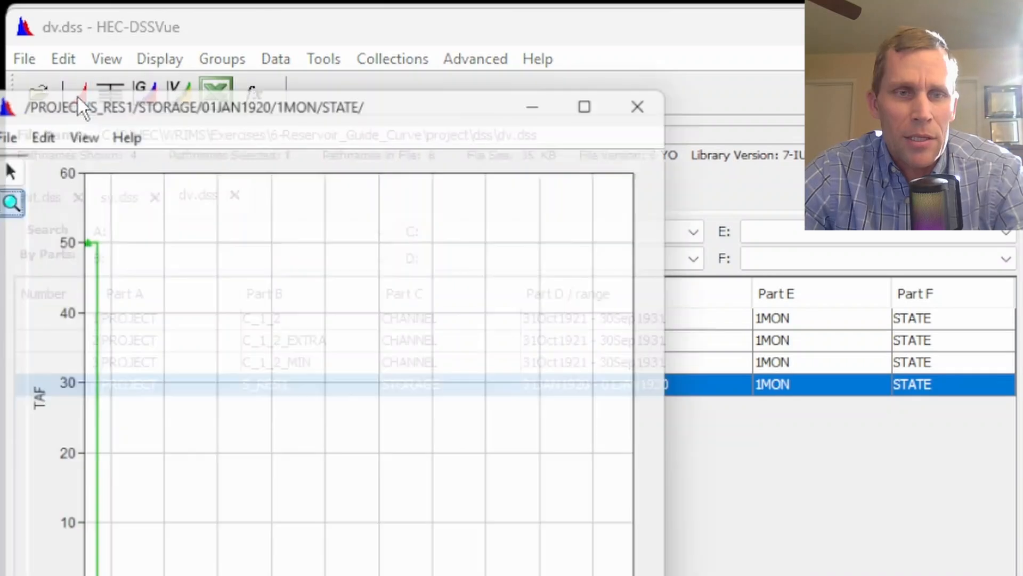
{"action": "left_click_drag", "start_coordinate": [327, 109], "coordinate": [418, 100]}
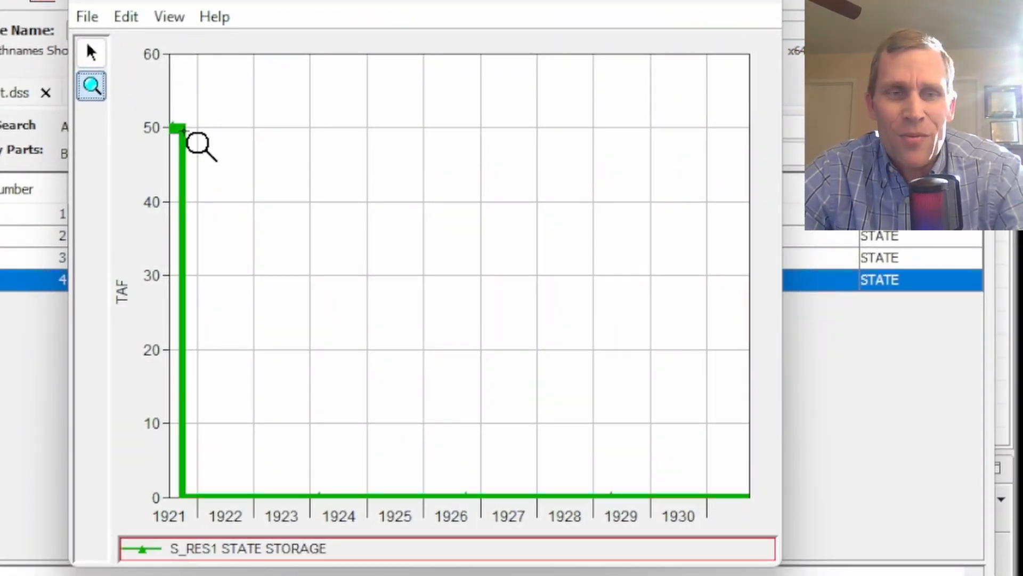
{"action": "mouse_move", "coordinate": [198, 143]}
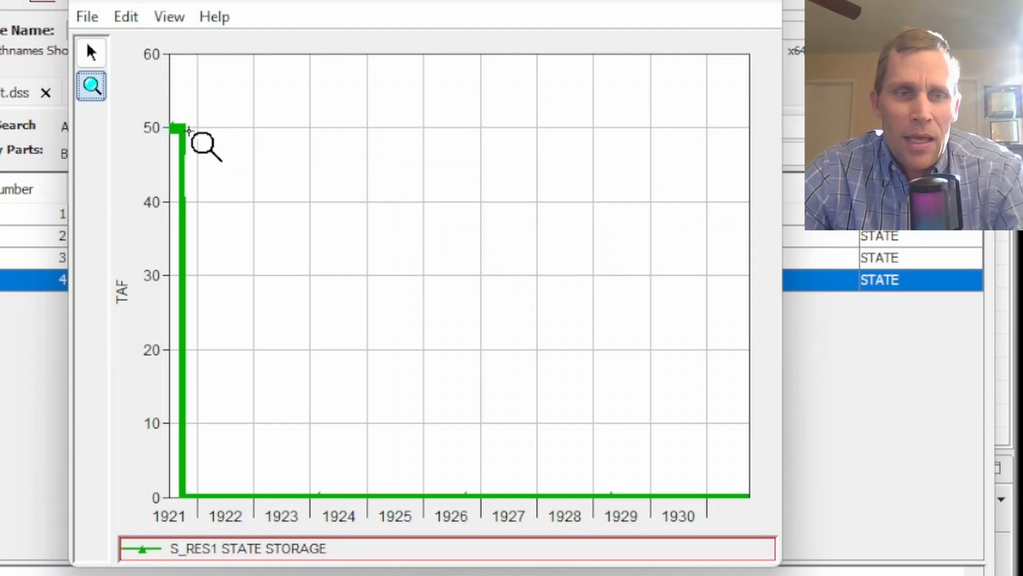
{"action": "mouse_move", "coordinate": [197, 511]}
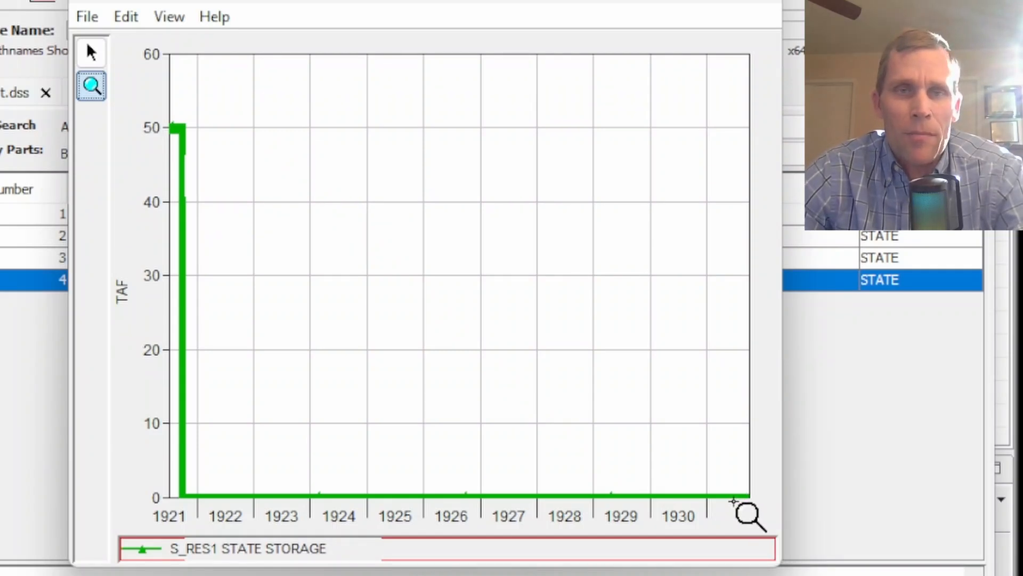
{"action": "left_click", "coordinate": [761, 2]}
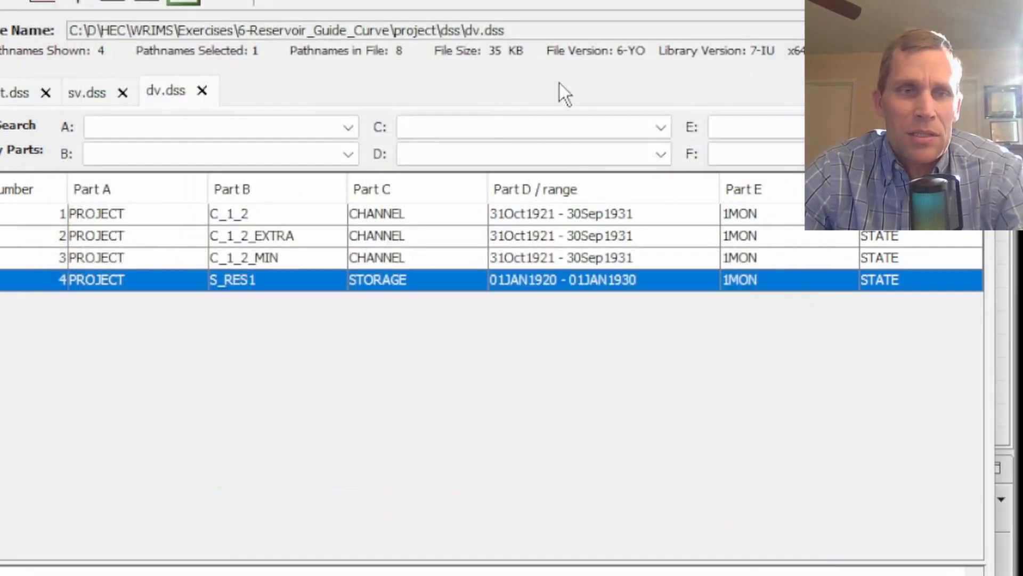
Plot C_1_2, C_1_2_EXTRA and C_1_2_MIN together, zoom in and highlight each series to compare channel flows
{"action": "left_click", "coordinate": [255, 258]}
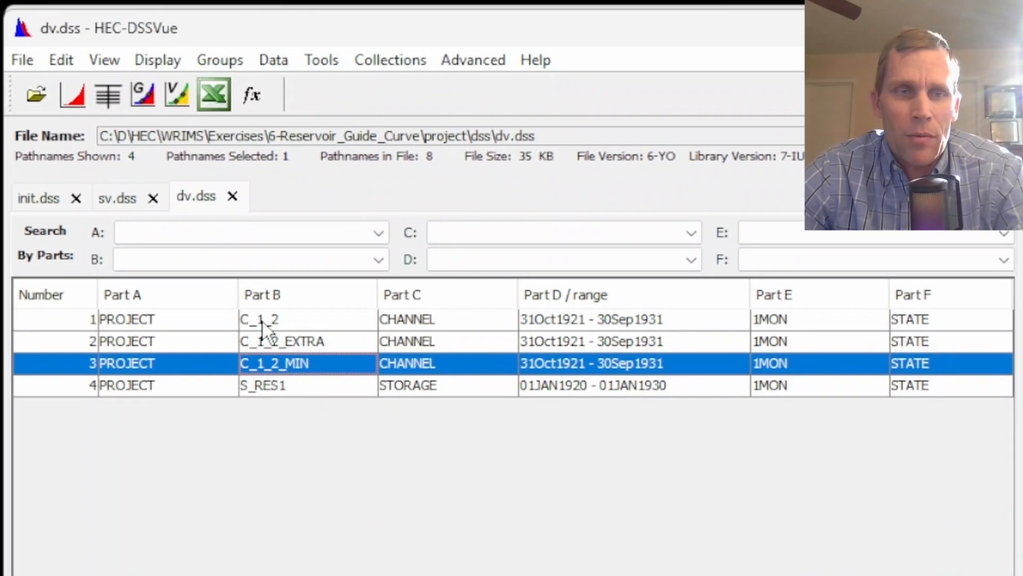
{"action": "left_click", "coordinate": [231, 213], "text": "shift"}
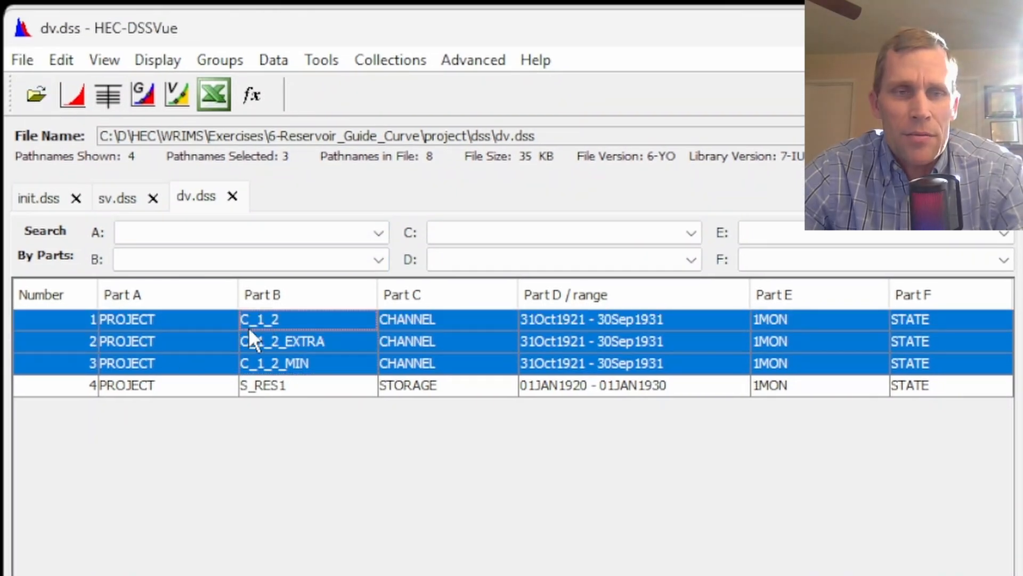
{"action": "left_click", "coordinate": [77, 99]}
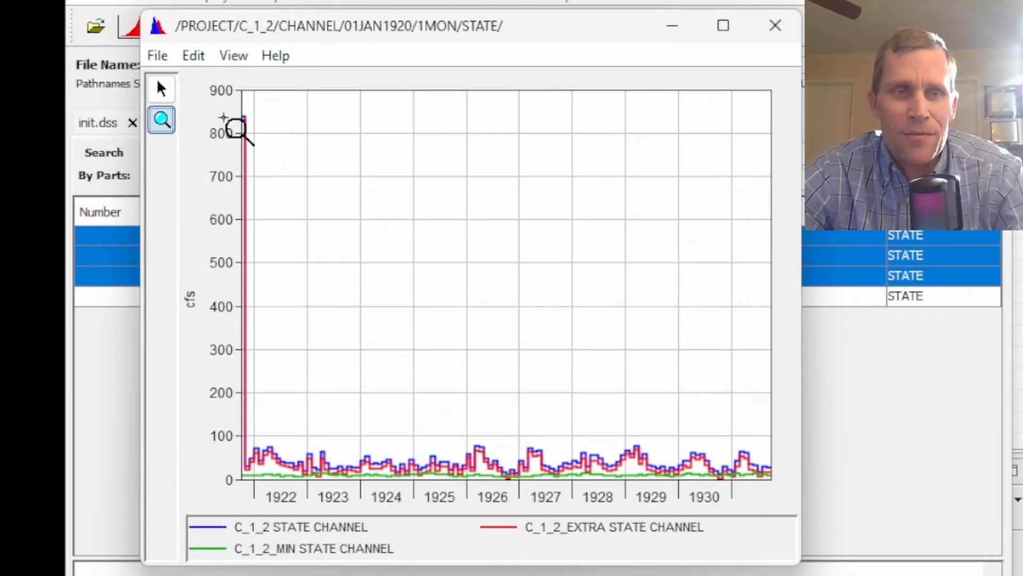
{"action": "mouse_move", "coordinate": [255, 127]}
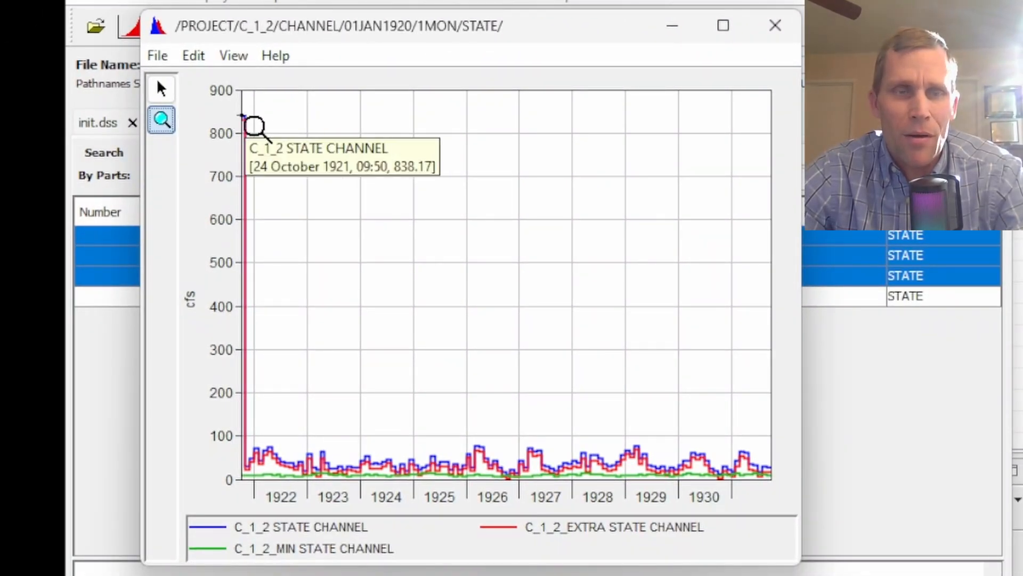
{"action": "left_click_drag", "start_coordinate": [752, 416], "coordinate": [195, 505]}
{"action": "left_click_drag", "start_coordinate": [283, 308], "coordinate": [719, 569]}
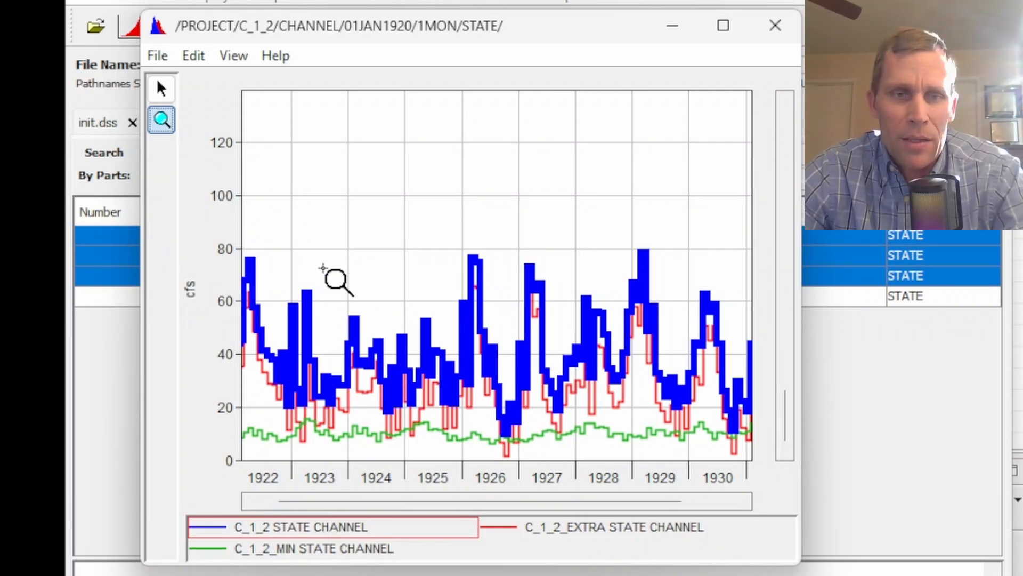
{"action": "left_click_drag", "start_coordinate": [324, 267], "coordinate": [418, 506]}
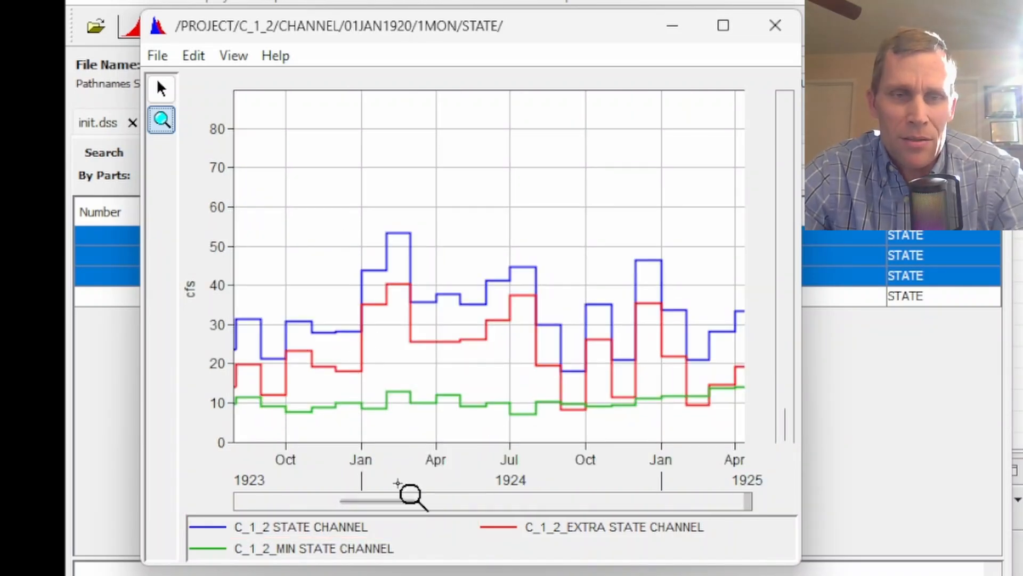
{"action": "left_click", "coordinate": [350, 550]}
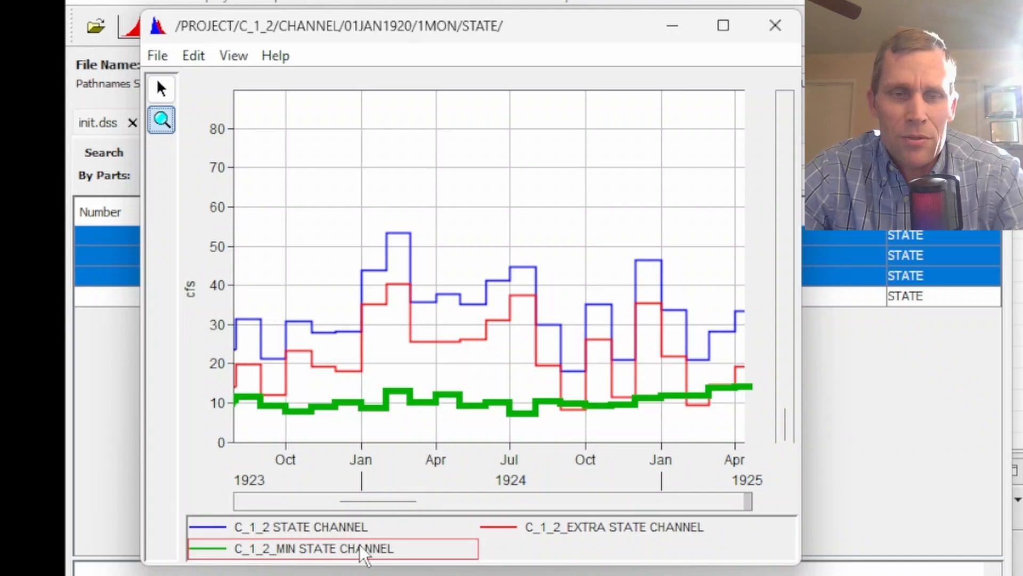
{"action": "left_click", "coordinate": [590, 530]}
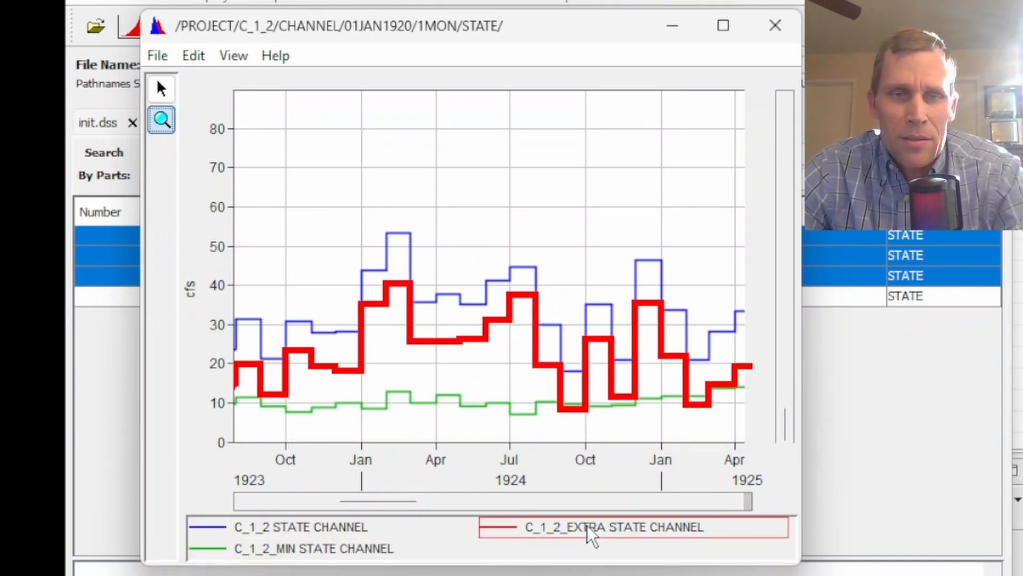
{"action": "left_click", "coordinate": [342, 530]}
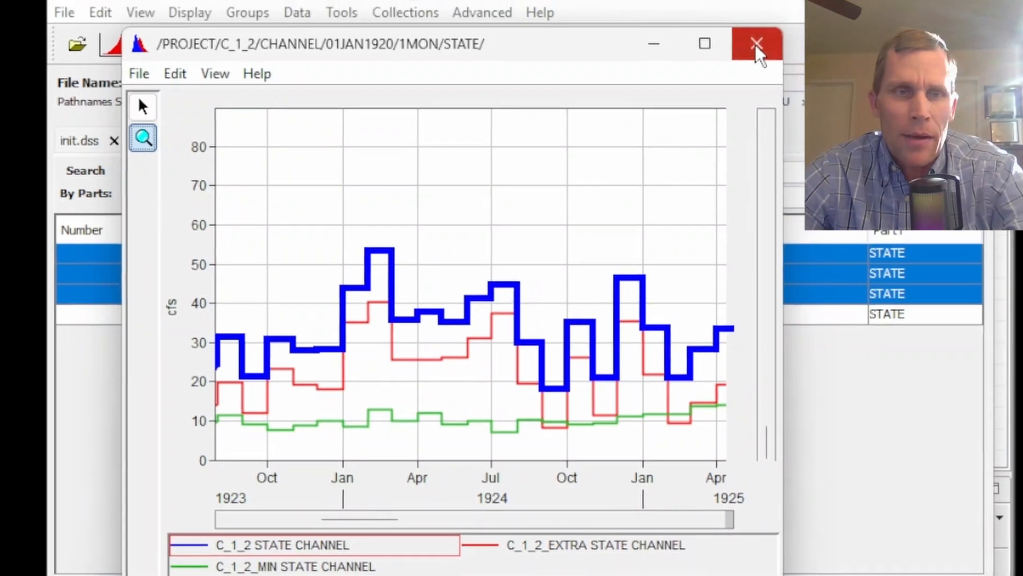
{"action": "left_click", "coordinate": [775, 26]}
Plot the S_RES1 storage series again and highlight it in the legend
{"action": "left_click", "coordinate": [193, 342]}
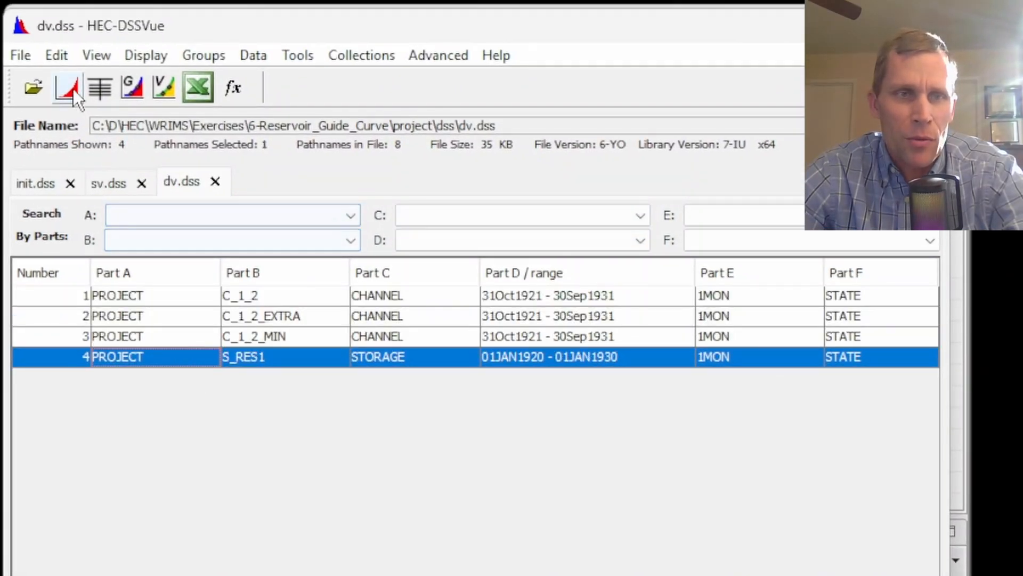
{"action": "left_click", "coordinate": [81, 74]}
{"action": "left_click_drag", "start_coordinate": [212, 101], "coordinate": [311, 87]}
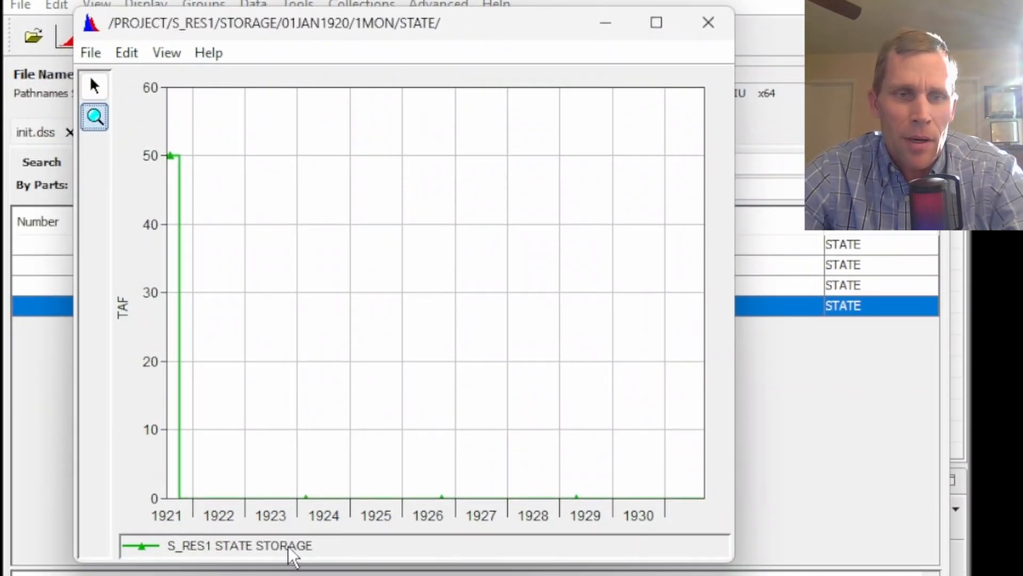
{"action": "left_click", "coordinate": [285, 548]}
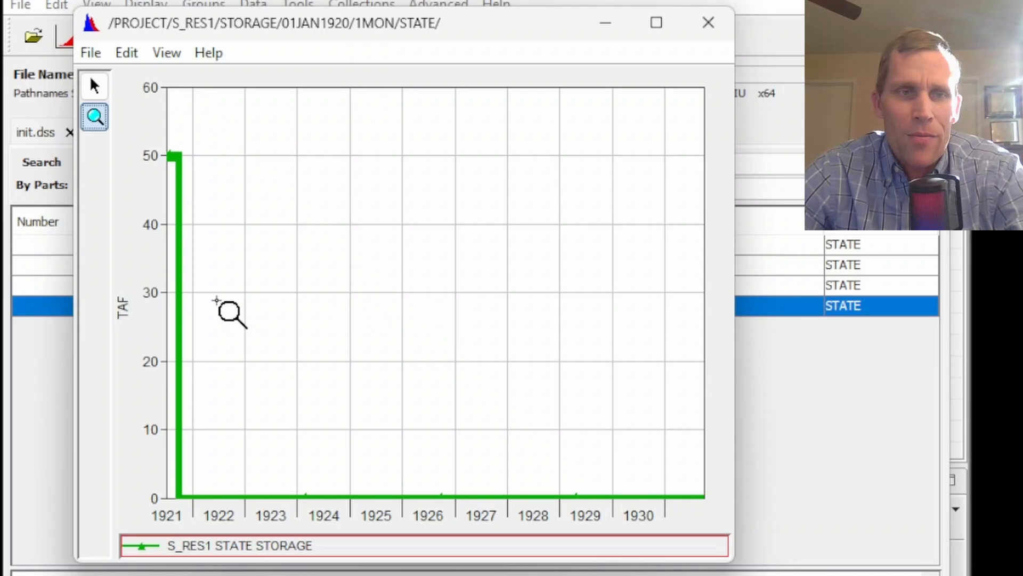
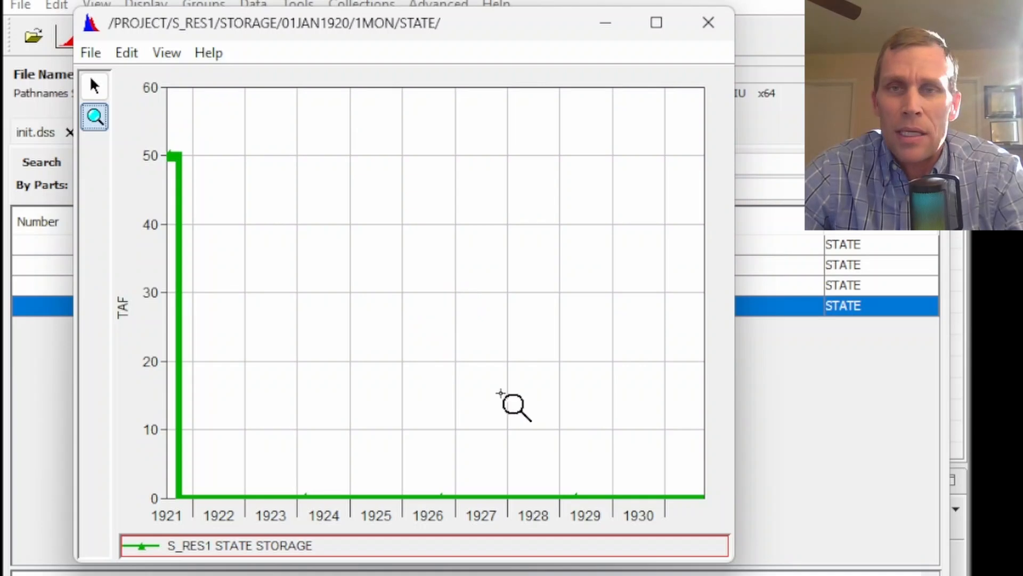
Close the plot and add a reservoir storage target svar T_RES1 with value 50 below the capacity variable in reservoirs.wresl
{"action": "left_click", "coordinate": [709, 23]}
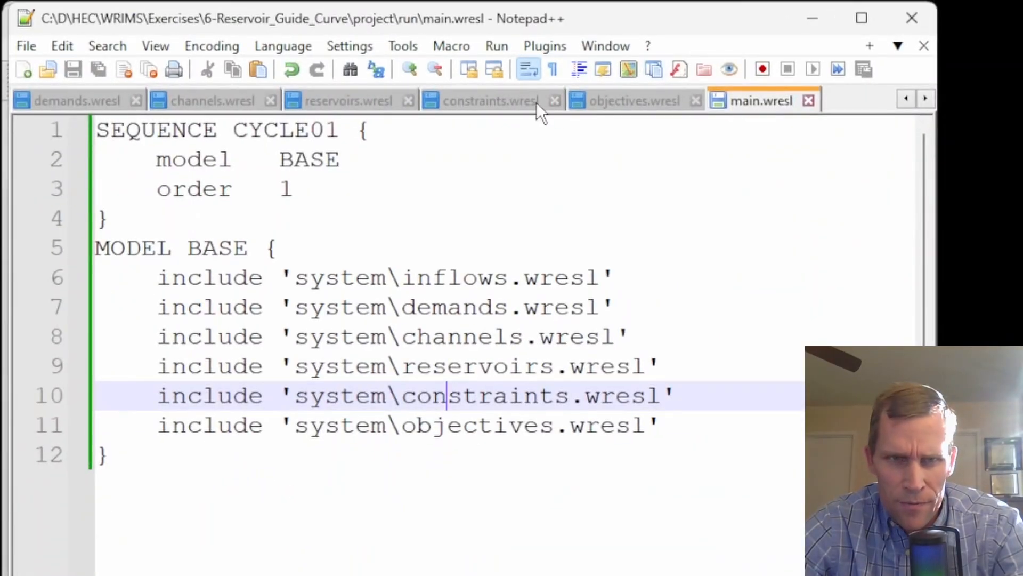
{"action": "left_click", "coordinate": [339, 104]}
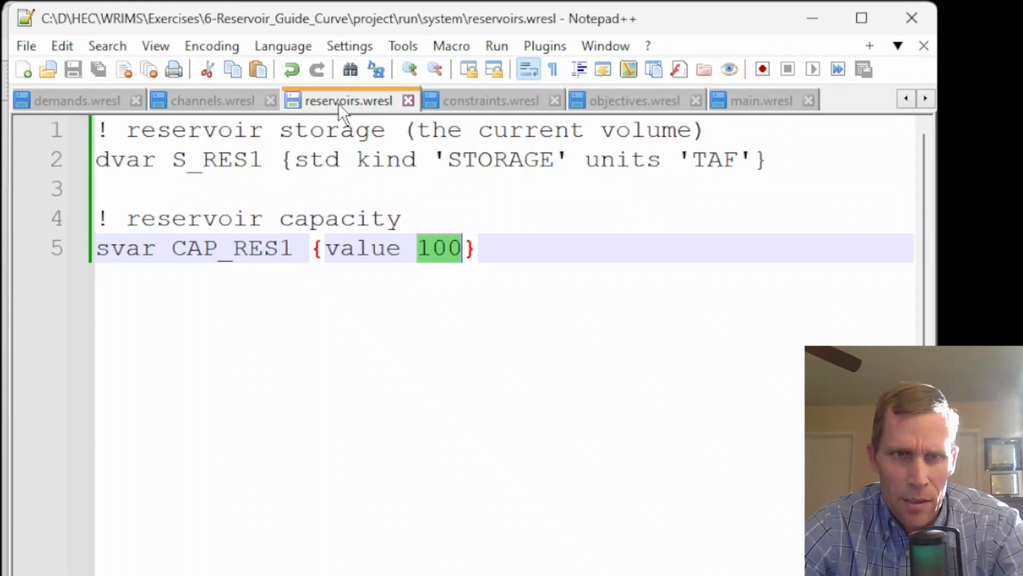
{"action": "left_click", "coordinate": [507, 249]}
{"action": "key", "text": "Return"}
{"action": "key", "text": "Return"}
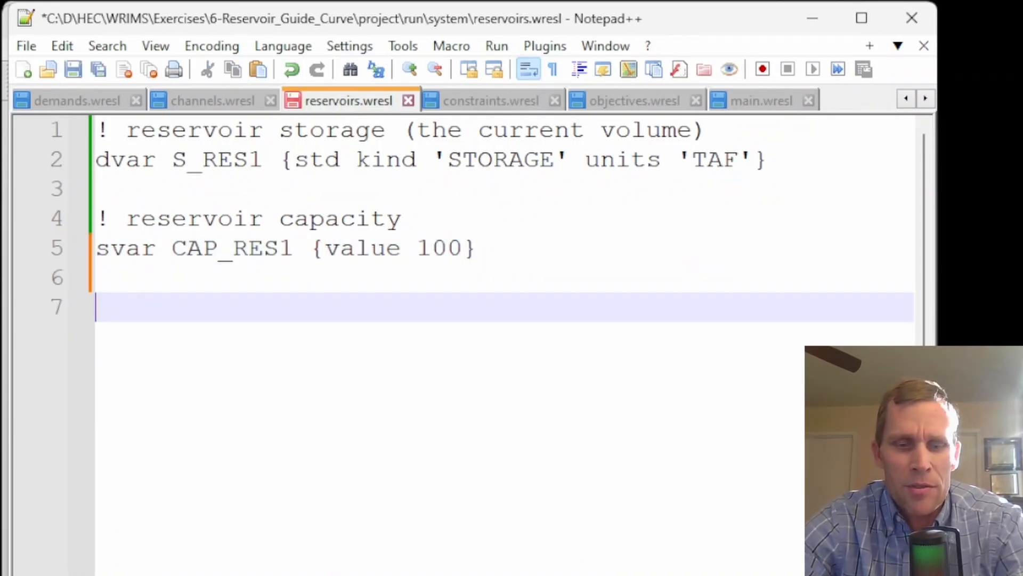
{"action": "type", "text": "! reservoir storage target     svar T_RES1 {value 50}"}
{"action": "left_click_drag", "start_coordinate": [371, 333], "coordinate": [355, 308]}
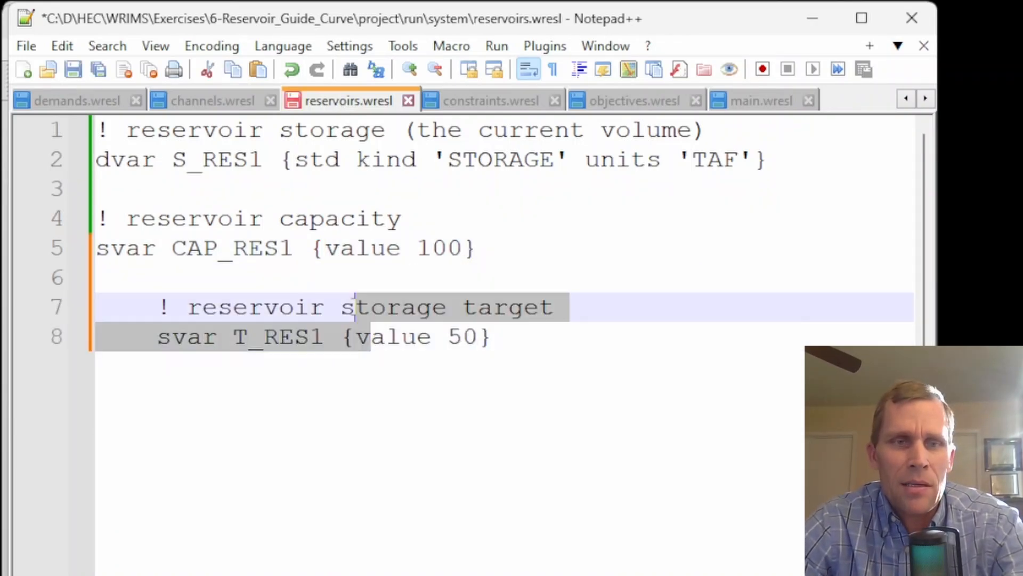
{"action": "key", "text": "shift+Tab"}
Examine the new T_RES1 storage target definition alongside the CAP_RES1 capacity variable
{"action": "left_click", "coordinate": [446, 332]}
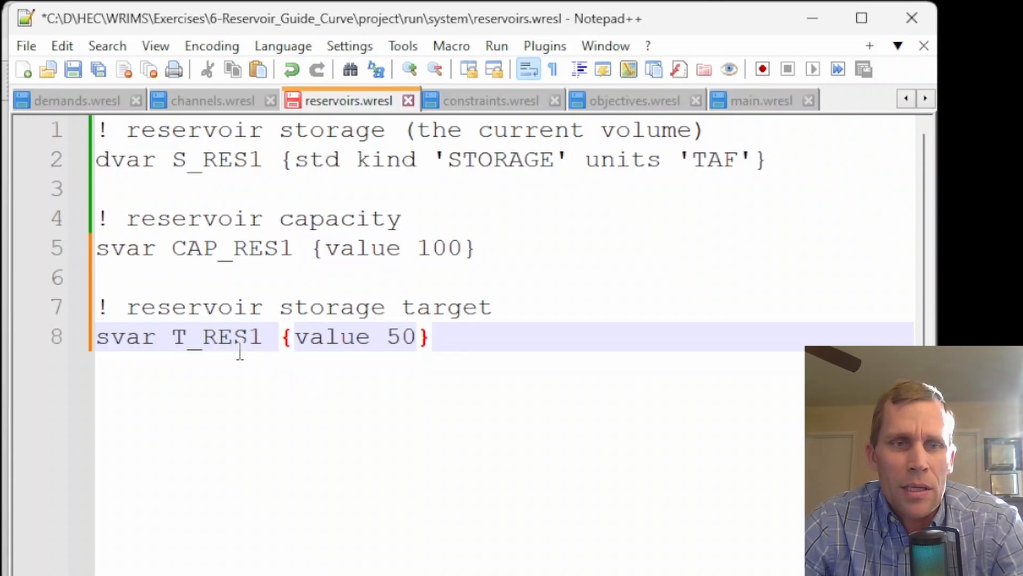
{"action": "left_click", "coordinate": [223, 344]}
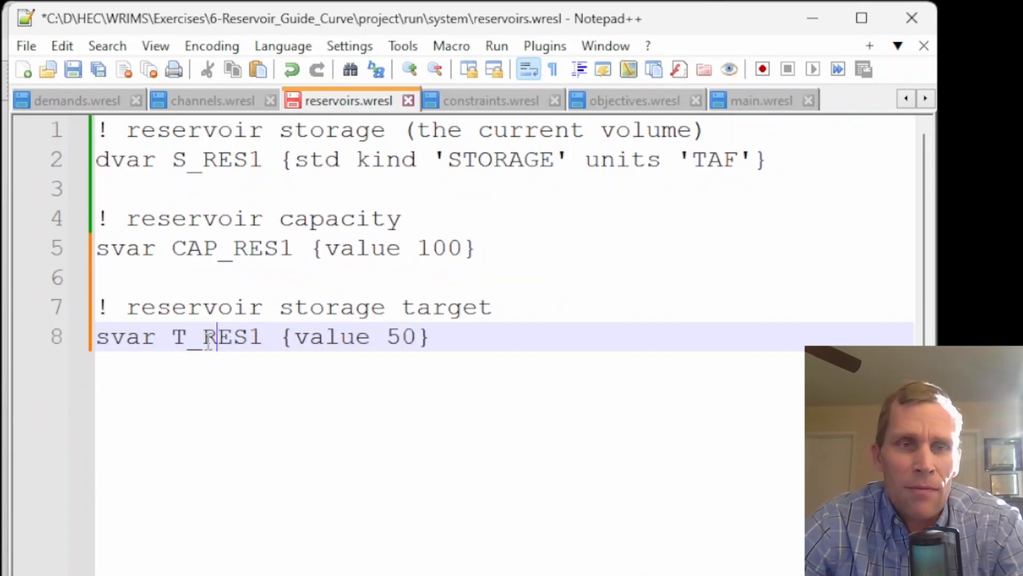
{"action": "left_click_drag", "start_coordinate": [175, 339], "coordinate": [247, 350]}
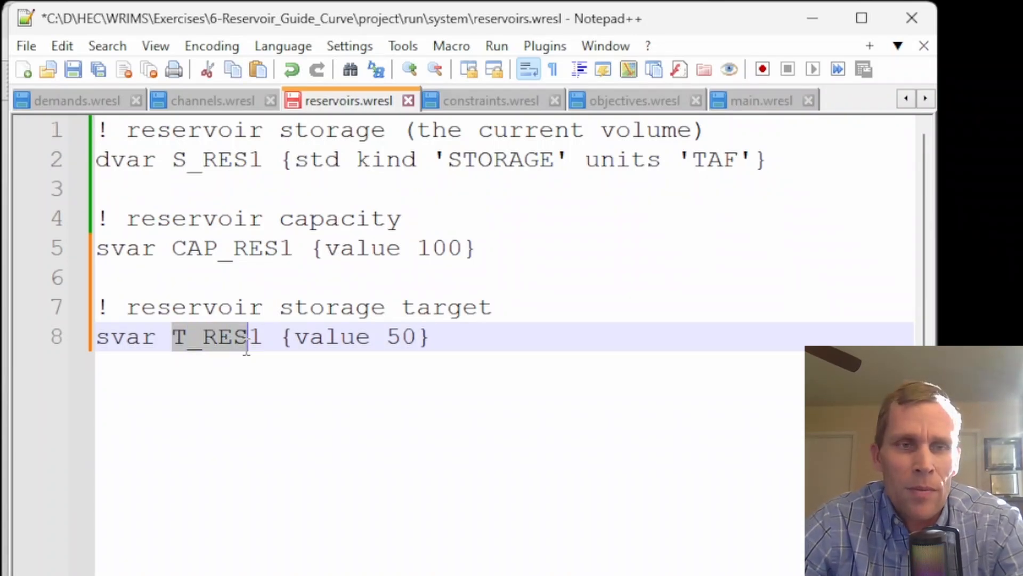
{"action": "left_click", "coordinate": [219, 339]}
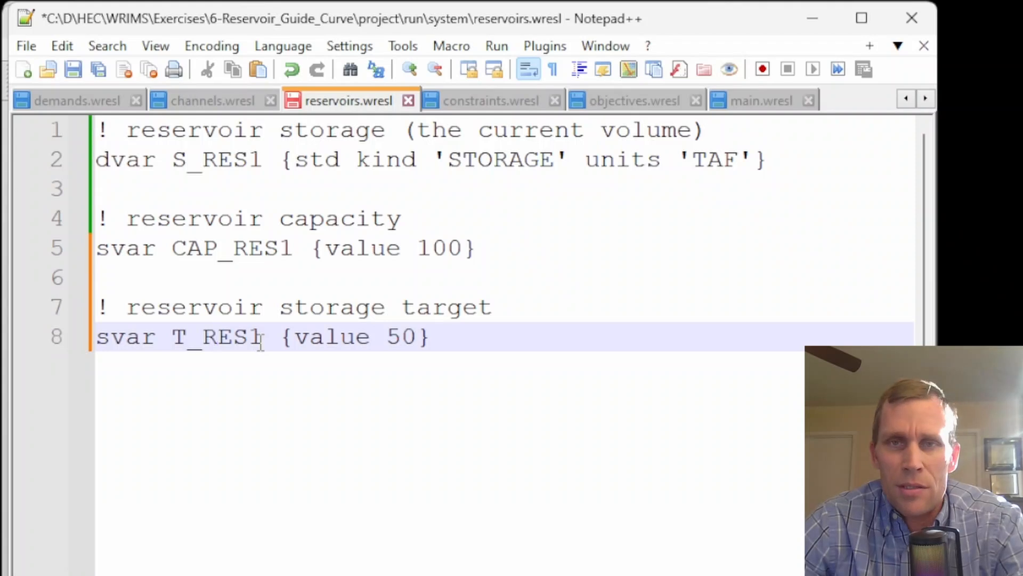
{"action": "double_click", "coordinate": [360, 345]}
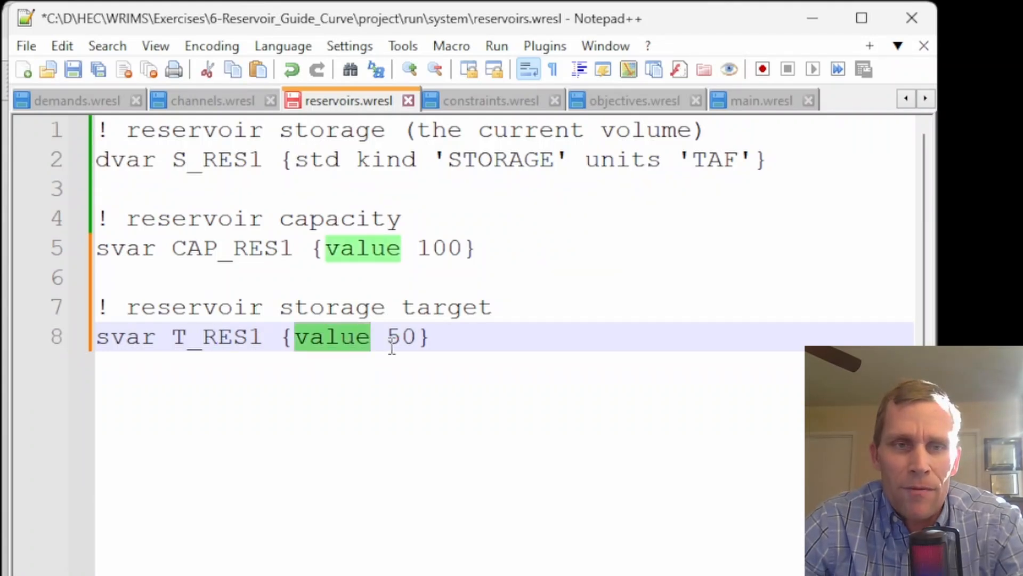
{"action": "double_click", "coordinate": [370, 251]}
{"action": "left_click", "coordinate": [323, 251]}
{"action": "double_click", "coordinate": [363, 250]}
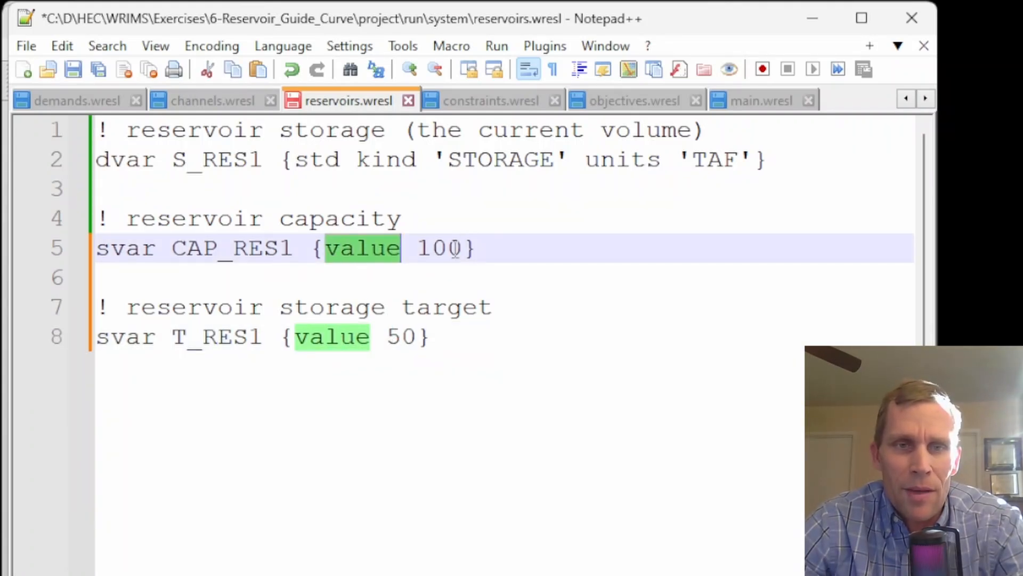
{"action": "left_click_drag", "start_coordinate": [429, 337], "coordinate": [96, 337]}
{"action": "left_click", "coordinate": [467, 347]}
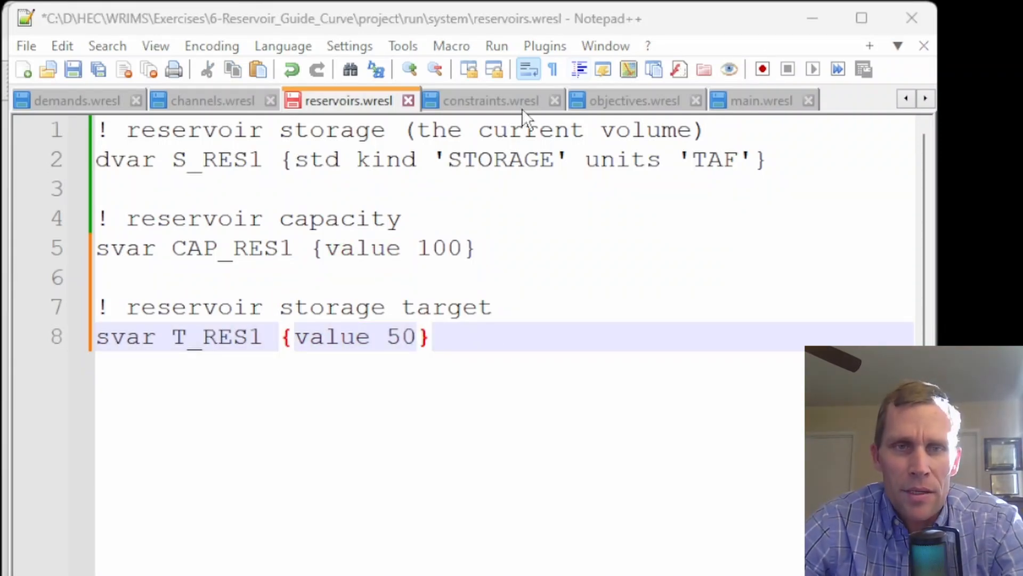
Add a target_RES1 goal to constraints.wresl with lhs S_RES1, rhs T_RES1 and penalty 5 above and below
{"action": "left_click", "coordinate": [497, 108]}
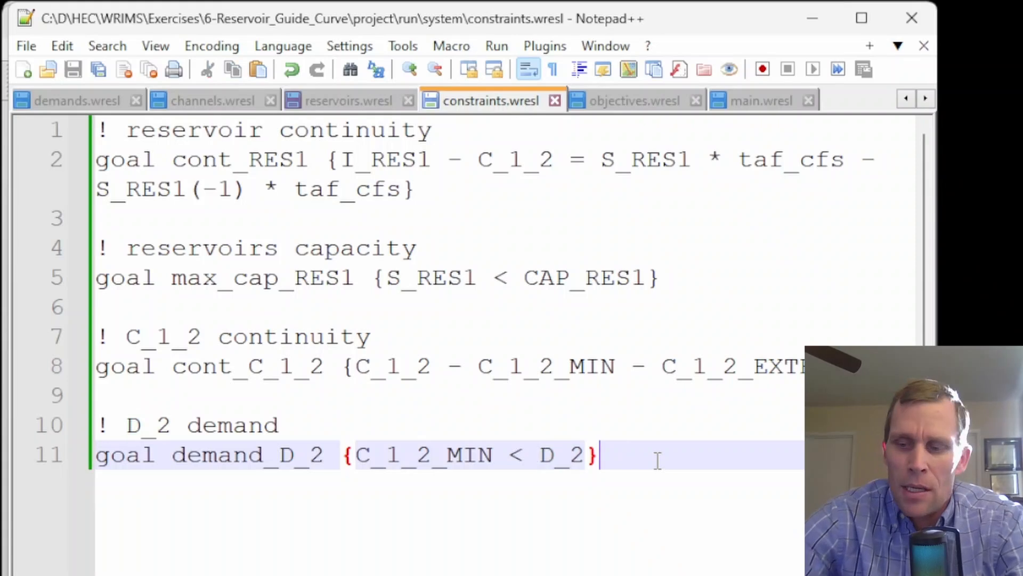
{"action": "key", "text": "Return"}
{"action": "key", "text": "Return"}
{"action": "scroll", "coordinate": [525, 382], "scroll_direction": "down", "scroll_amount": 3}
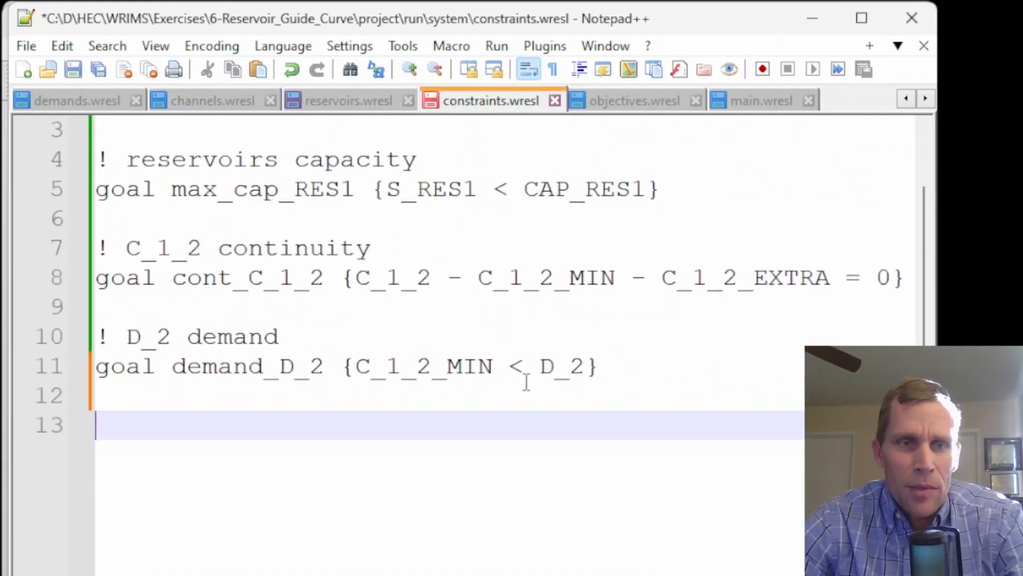
{"action": "type", "text": "! penalize reservoir off target storage     goal target_RES1 {         lhs S_RES1         rhs T_RES1         lhs > rhs penalty 5         lhs < rhs penalty 5     }"}
{"action": "left_click_drag", "start_coordinate": [389, 454], "coordinate": [194, 246]}
{"action": "key", "text": "shift+Tab"}
{"action": "left_click", "coordinate": [181, 267]}
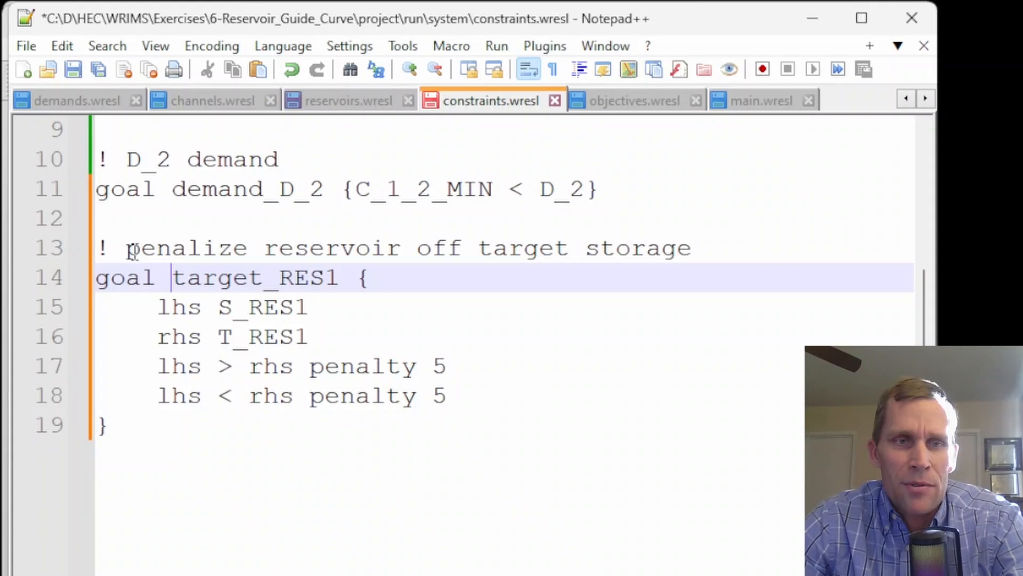
Examine the target_RES1 goal's comment, left and right sides, and penalty terms
{"action": "left_click_drag", "start_coordinate": [132, 251], "coordinate": [712, 251]}
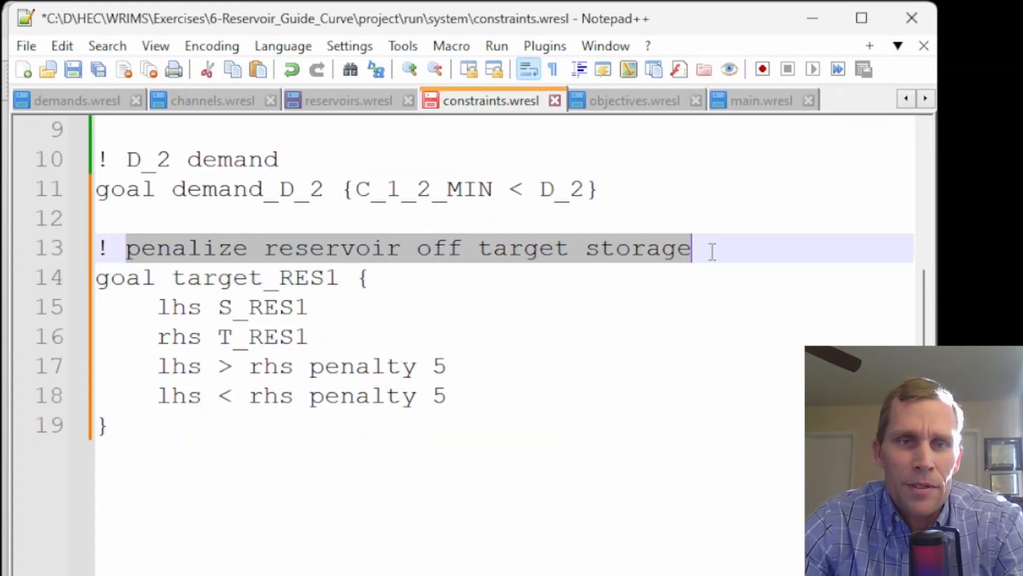
{"action": "left_click", "coordinate": [726, 248]}
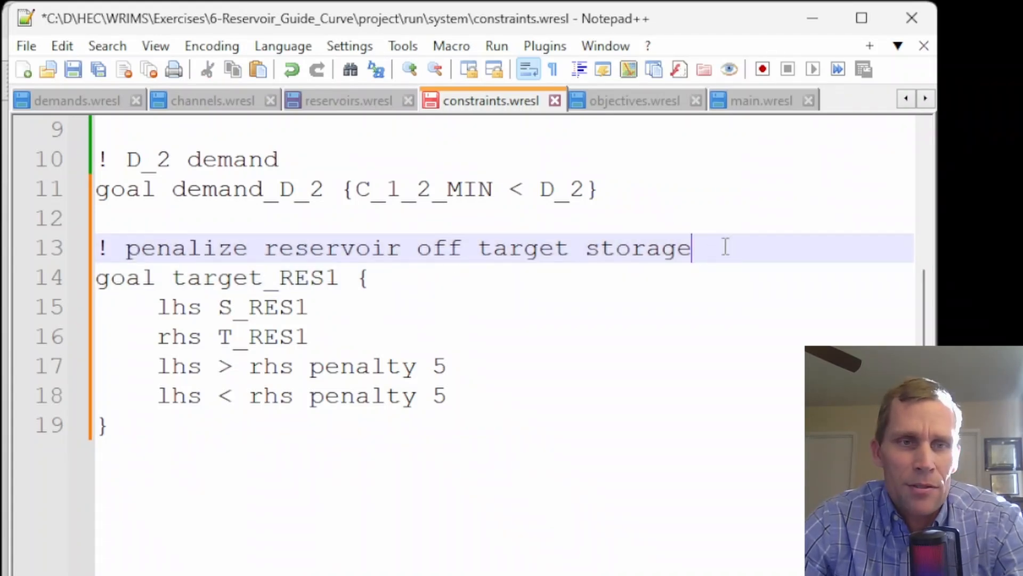
{"action": "double_click", "coordinate": [220, 283]}
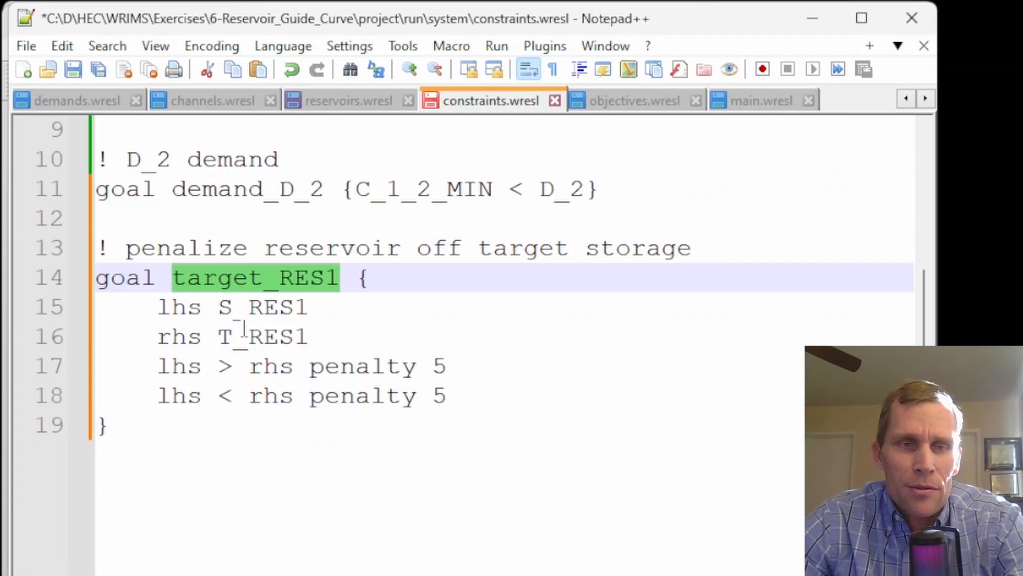
{"action": "double_click", "coordinate": [186, 307]}
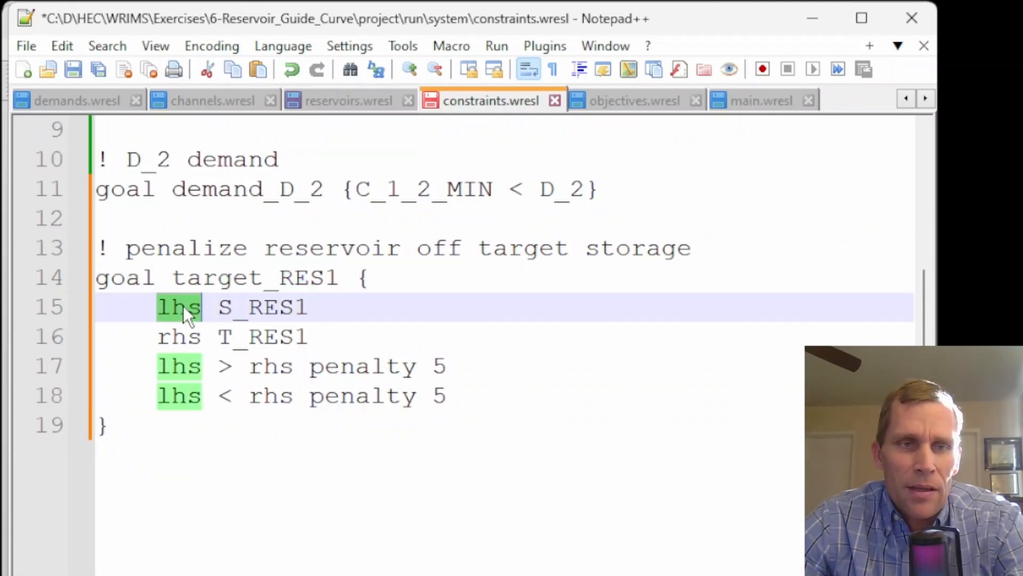
{"action": "double_click", "coordinate": [180, 337]}
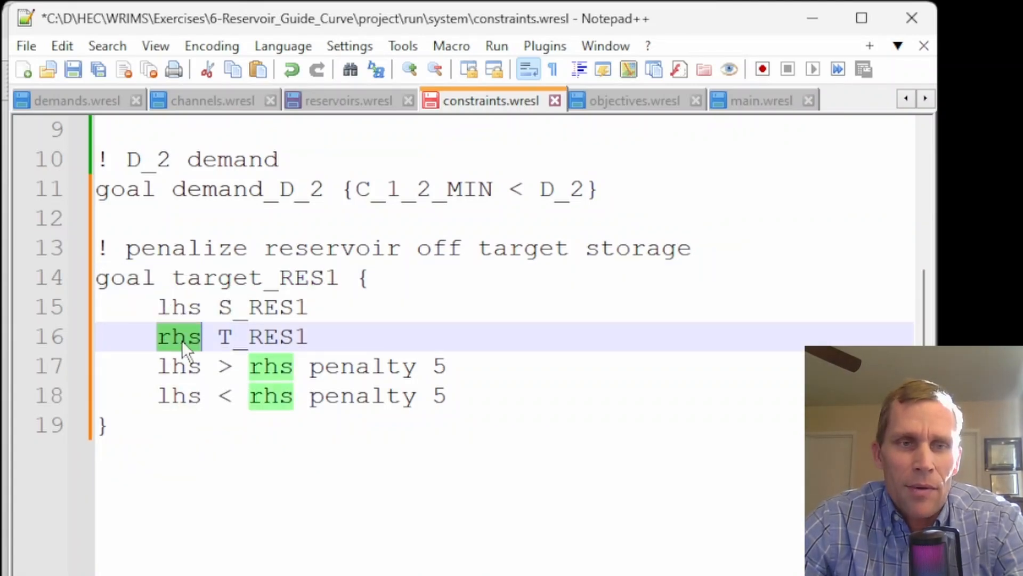
{"action": "double_click", "coordinate": [267, 307]}
{"action": "double_click", "coordinate": [271, 337]}
{"action": "left_click_drag", "start_coordinate": [159, 368], "coordinate": [494, 411]}
{"action": "left_click", "coordinate": [495, 401]}
{"action": "double_click", "coordinate": [437, 395]}
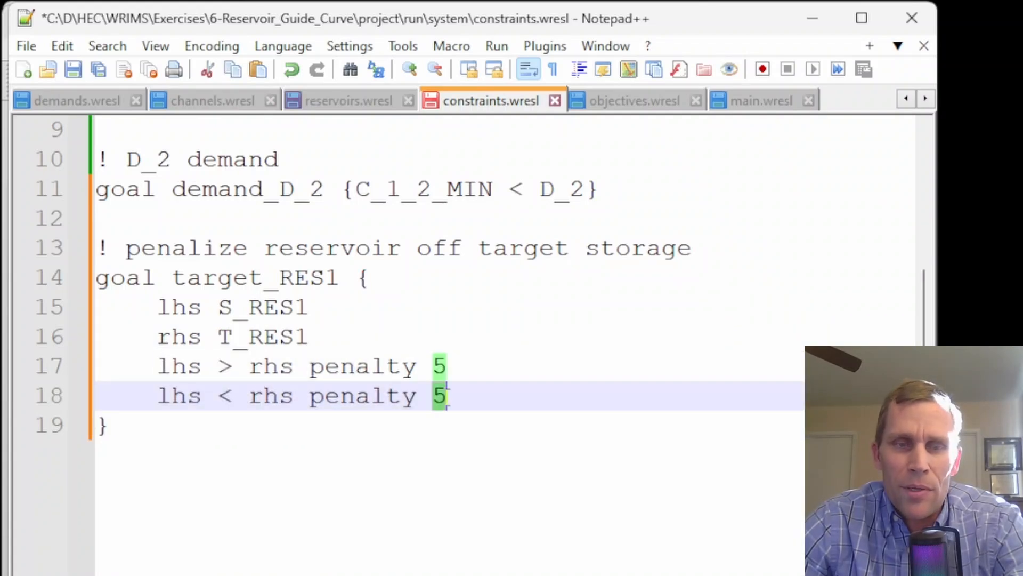
{"action": "type", "text": "5"}
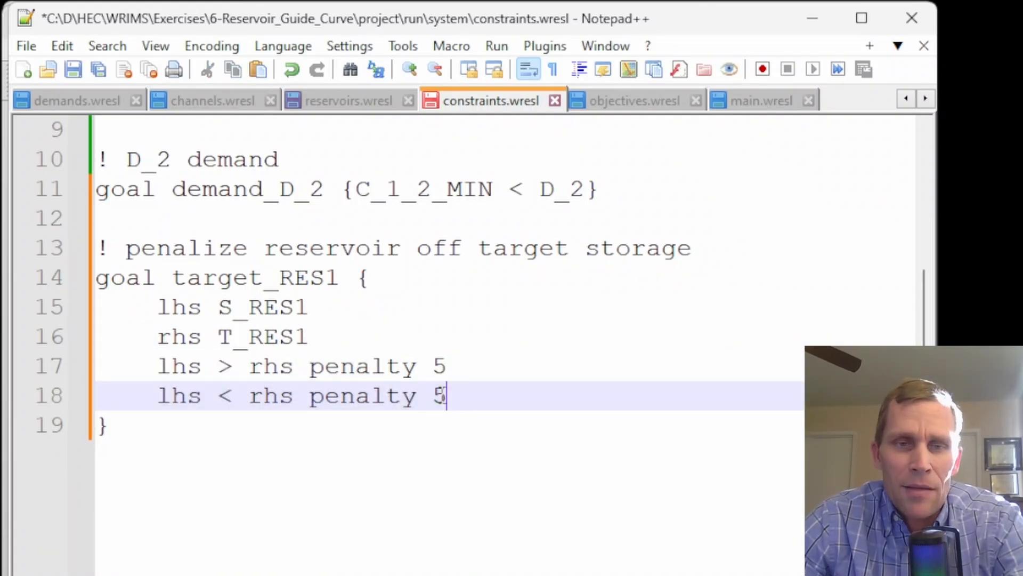
{"action": "double_click", "coordinate": [438, 395]}
{"action": "left_click", "coordinate": [456, 396]}
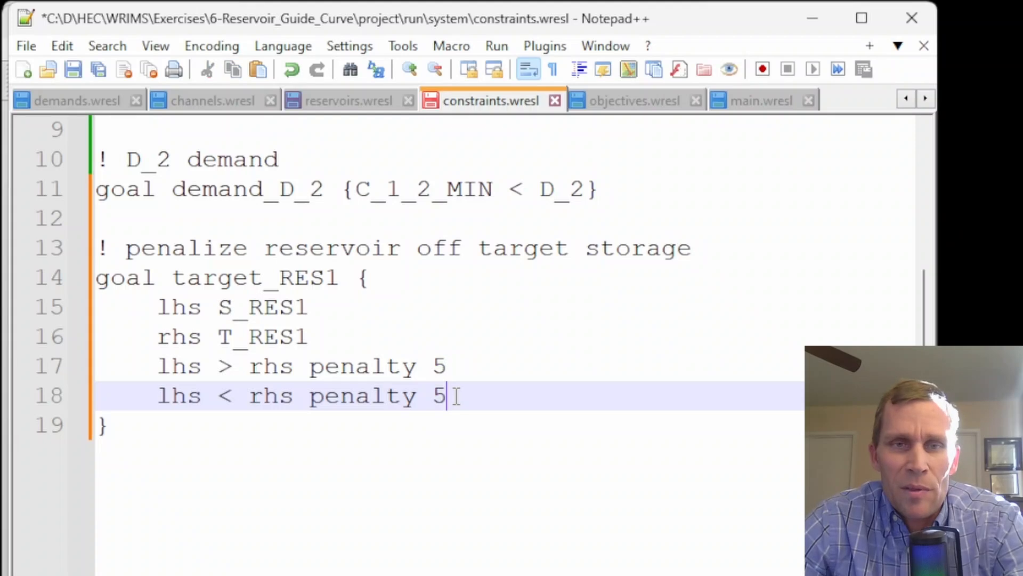
Compare the C_1_2_MIN objective weight in objectives.wresl with the target goal's penalty values
{"action": "left_click", "coordinate": [619, 99]}
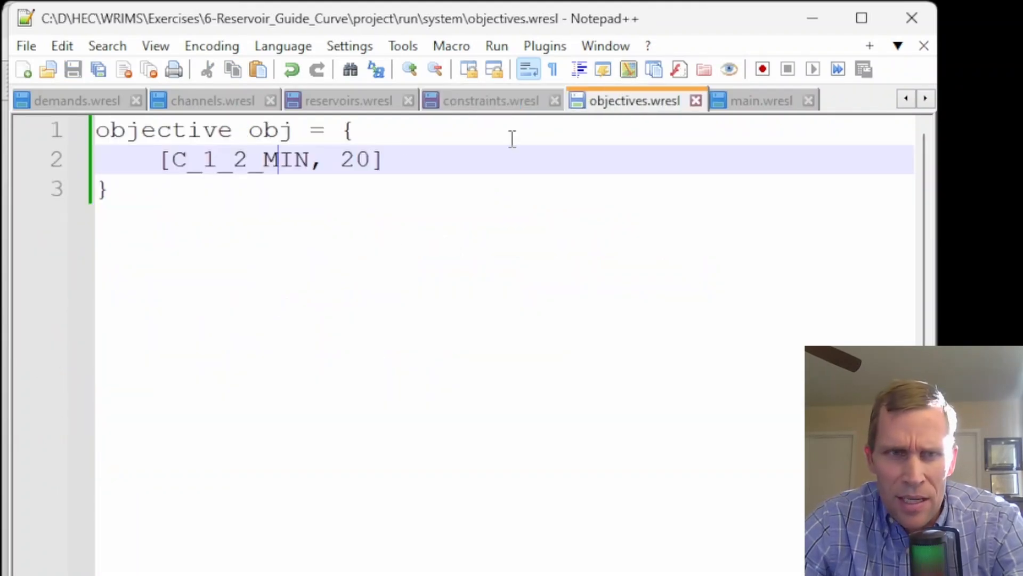
{"action": "left_click_drag", "start_coordinate": [355, 159], "coordinate": [173, 176]}
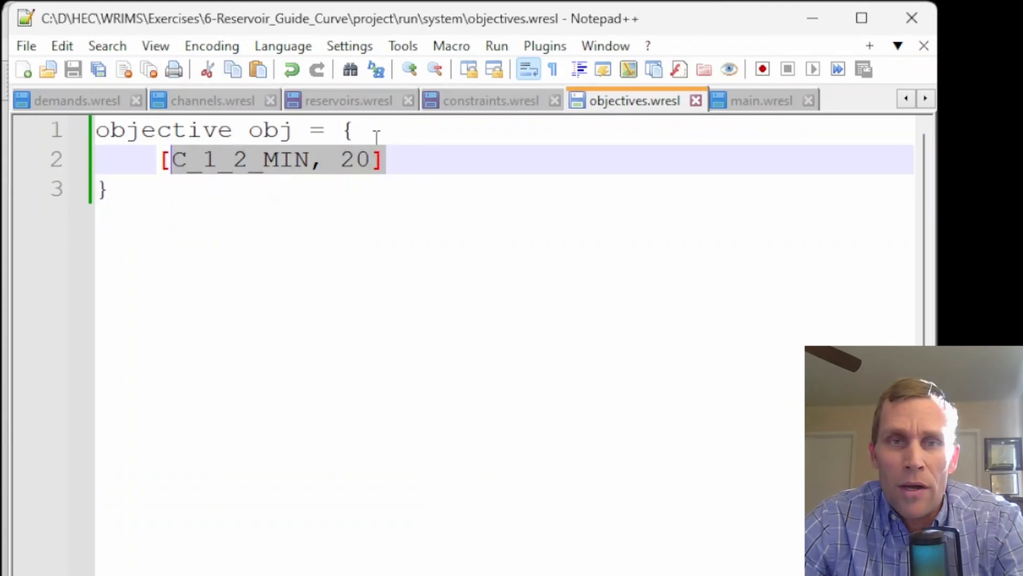
{"action": "left_click", "coordinate": [461, 111]}
{"action": "double_click", "coordinate": [438, 397]}
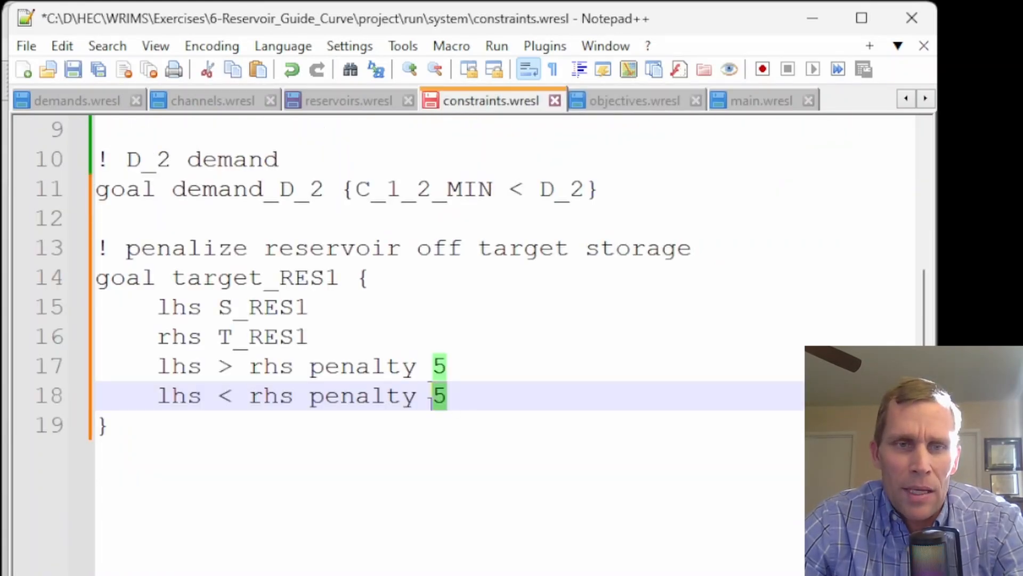
{"action": "left_click", "coordinate": [465, 371]}
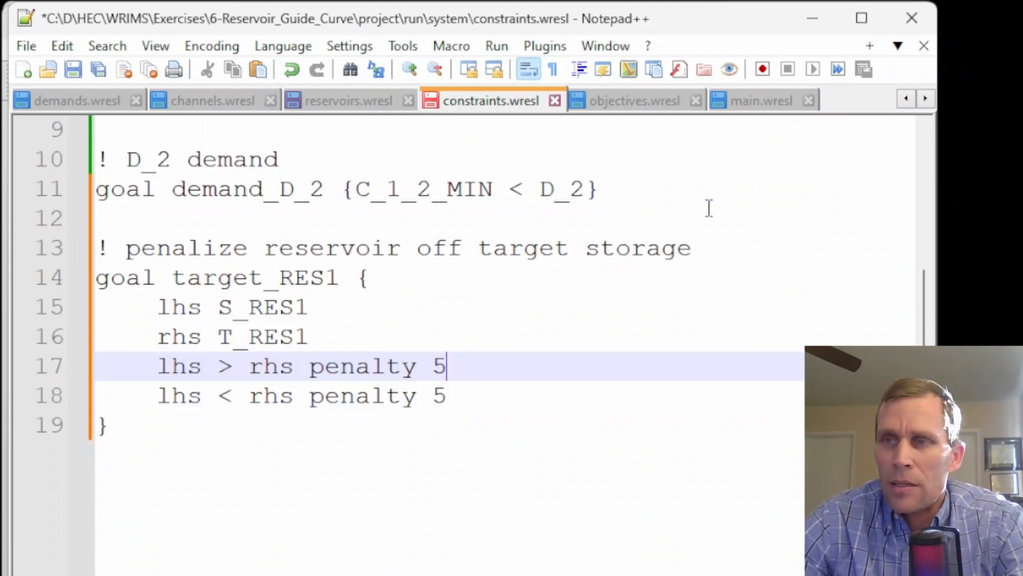
Save all modified WRESL files and switch to the WRIMS IDE's E6_Reservoir_Guide_Curve launch file
{"action": "left_click", "coordinate": [98, 70]}
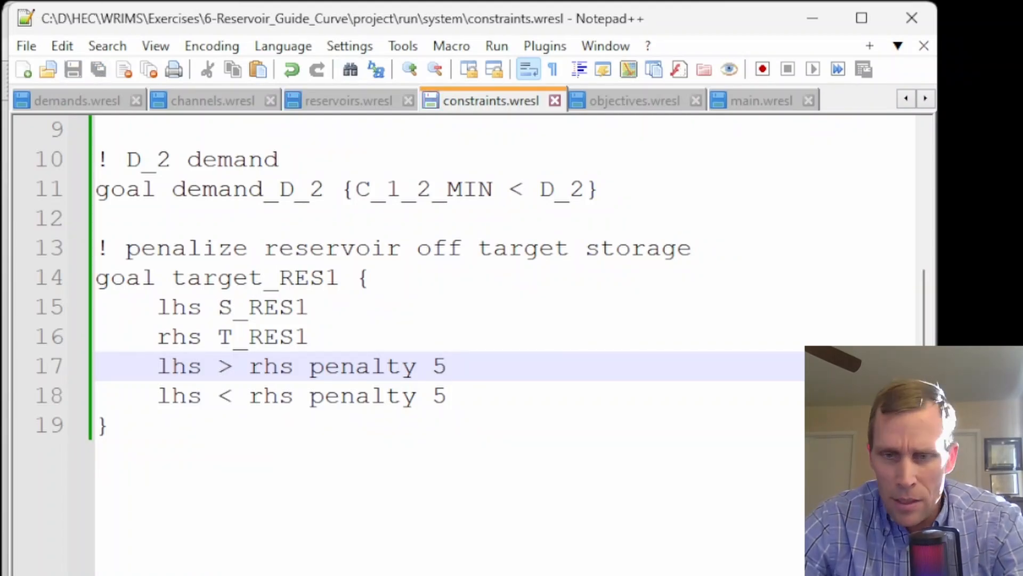
{"action": "key", "text": "alt+Tab"}
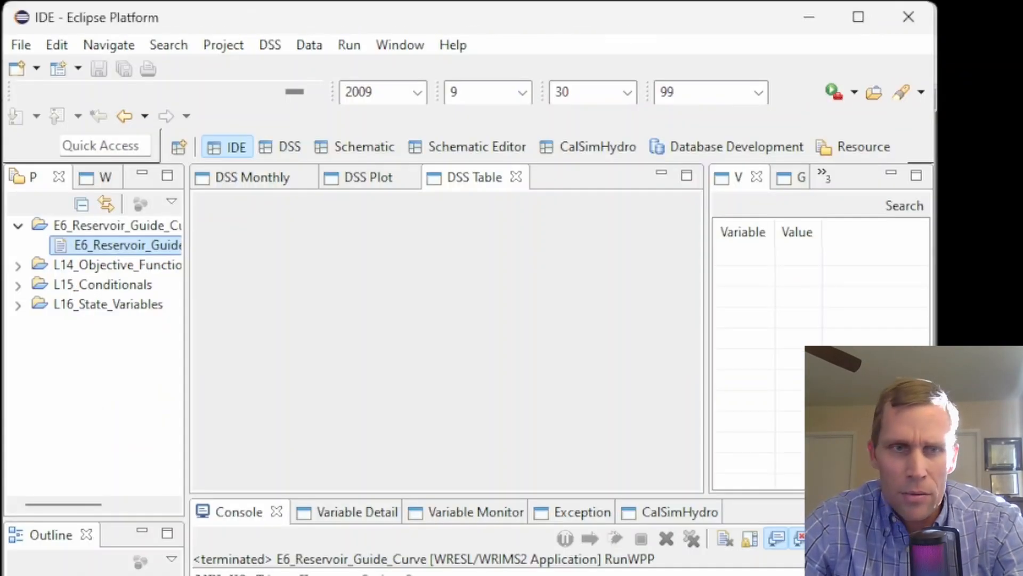
{"action": "right_click", "coordinate": [112, 247]}
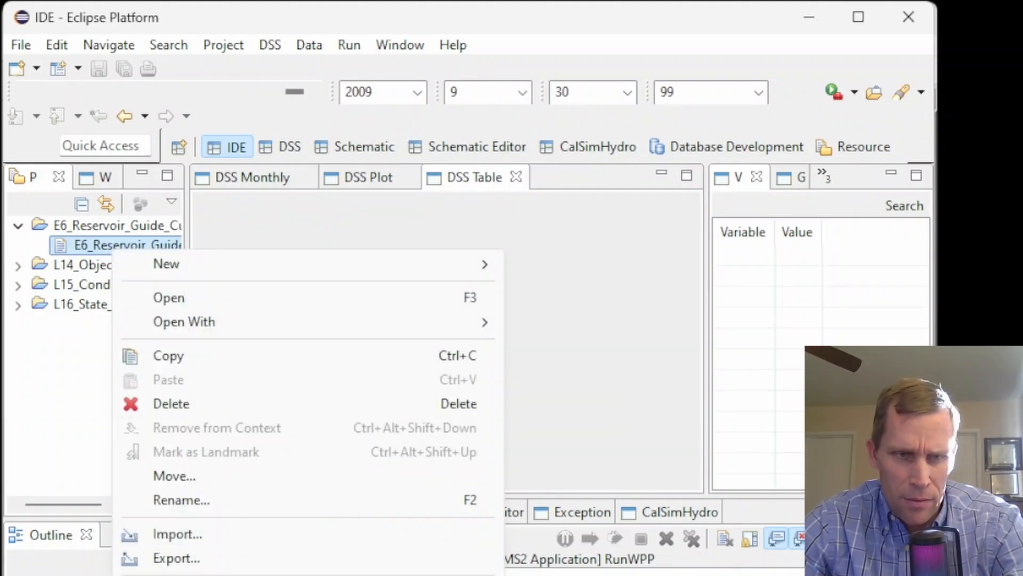
{"action": "key", "text": "Escape"}
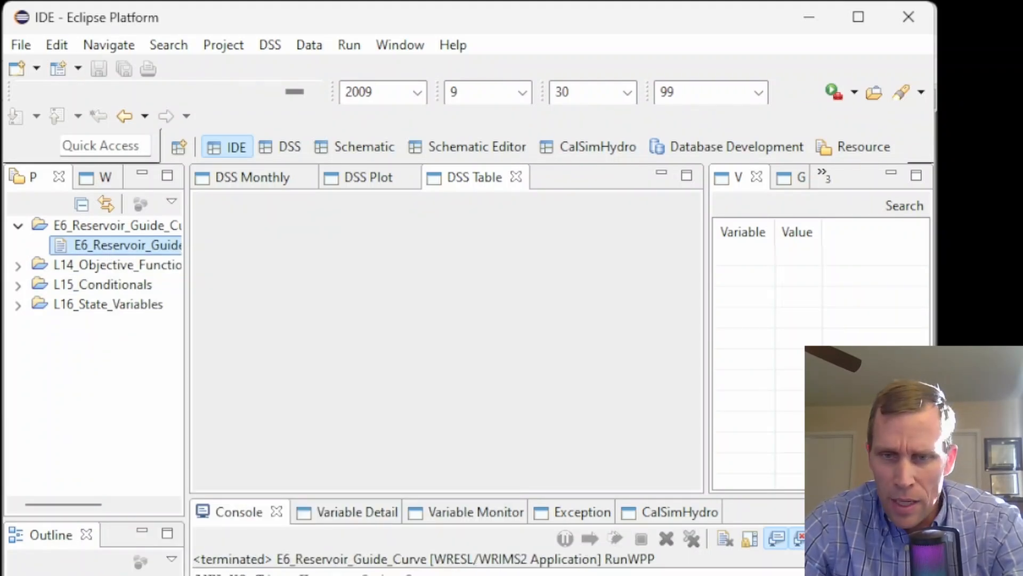
Switch to HEC-DSSVue and refresh the dv.dss pathname list
{"action": "key", "text": "alt+Tab"}
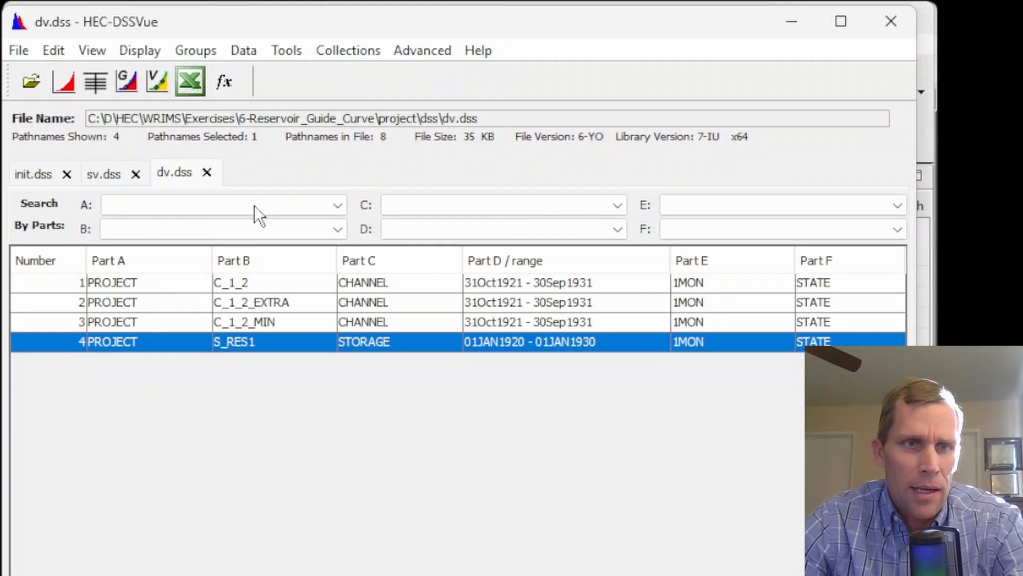
{"action": "left_click", "coordinate": [174, 174]}
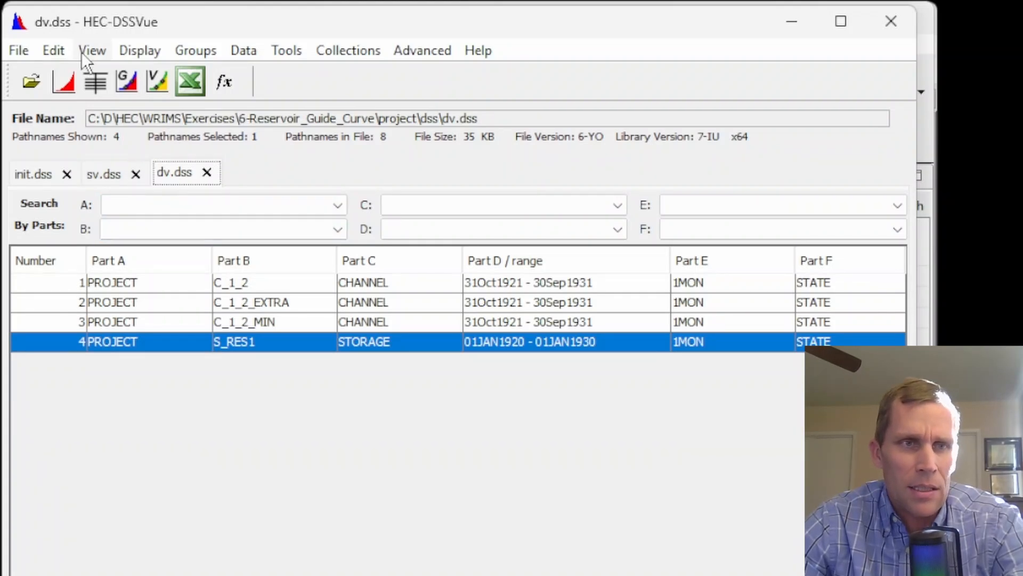
{"action": "left_click", "coordinate": [82, 50]}
{"action": "left_click", "coordinate": [145, 338]}
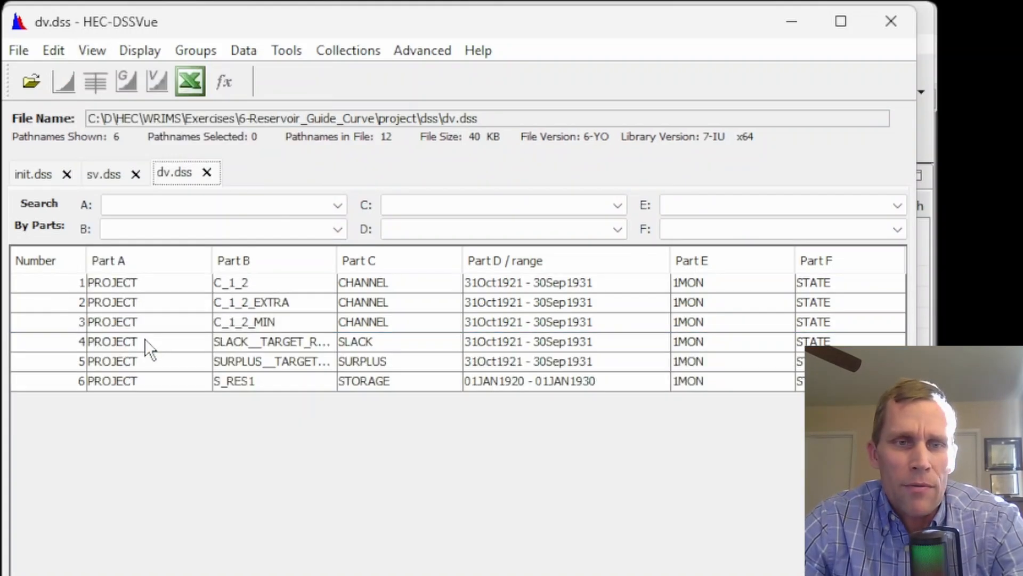
Plot the updated S_RES1 storage series and zoom in on it
{"action": "left_click", "coordinate": [232, 386]}
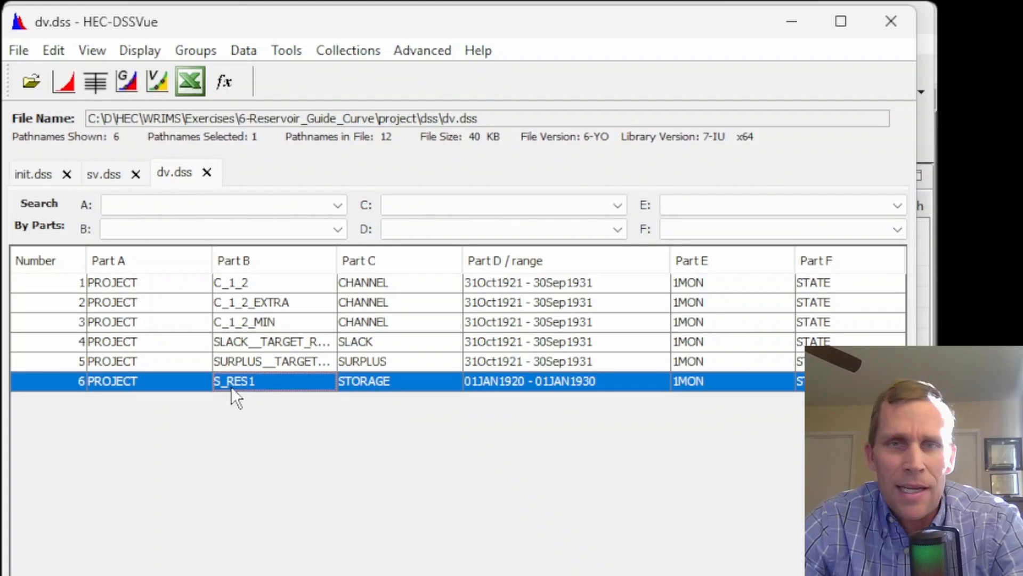
{"action": "left_click", "coordinate": [65, 80]}
{"action": "left_click_drag", "start_coordinate": [239, 92], "coordinate": [320, 92]}
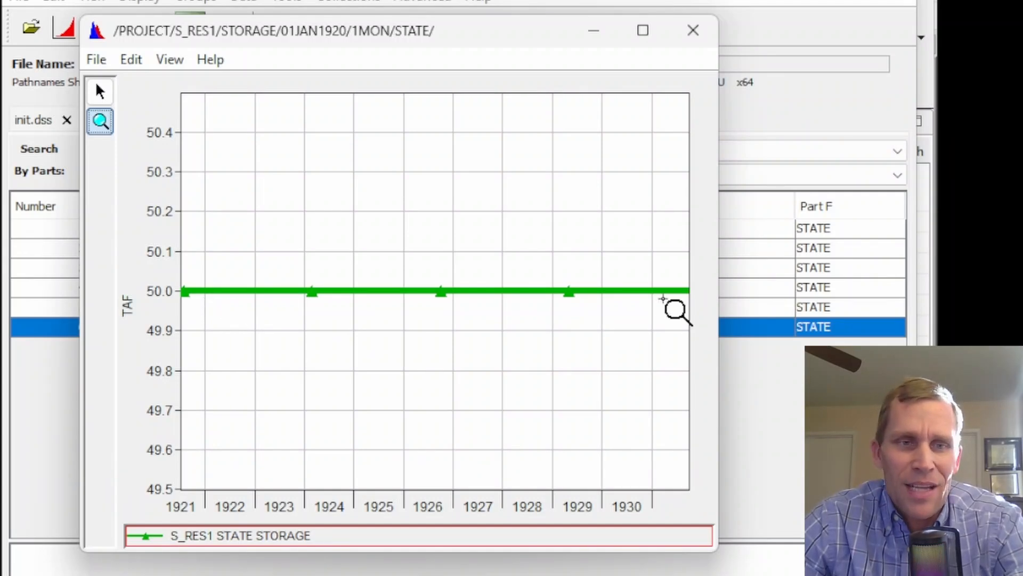
Plot the SLACK and SURPLUS target series for RES1 together and zoom into the plot
{"action": "left_click", "coordinate": [694, 31]}
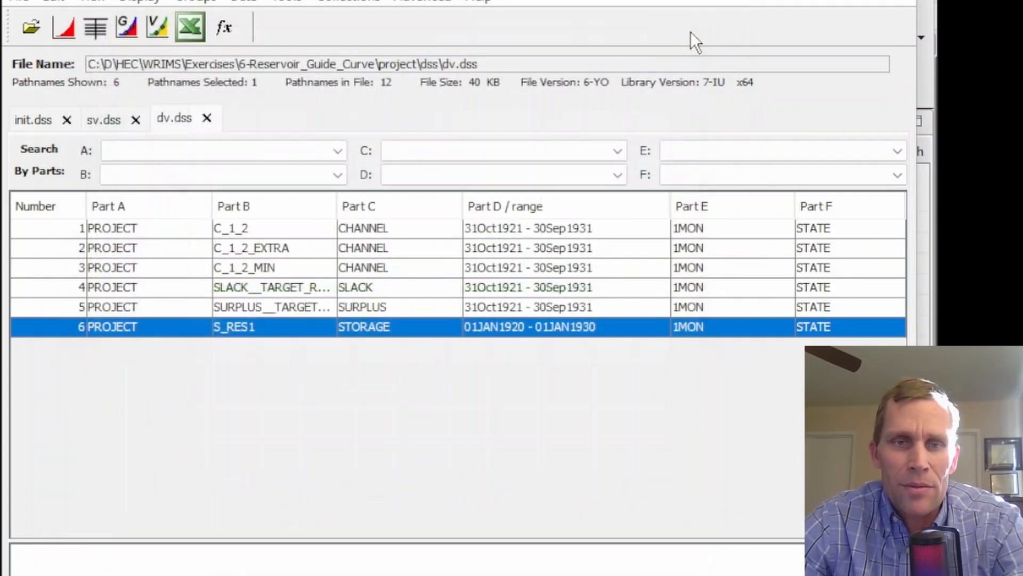
{"action": "left_click", "coordinate": [271, 288]}
{"action": "left_click", "coordinate": [275, 306], "text": "shift"}
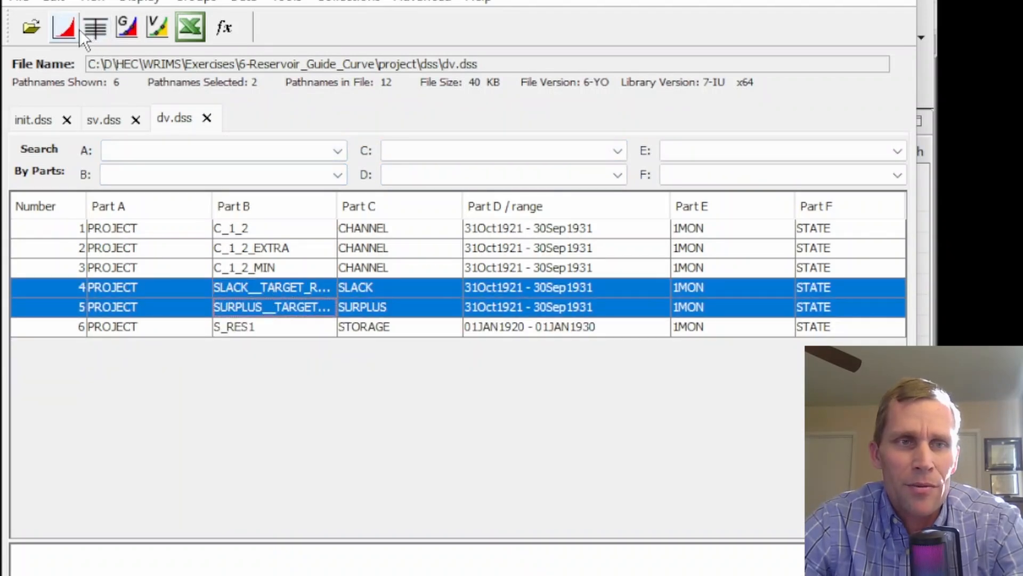
{"action": "left_click", "coordinate": [65, 28]}
{"action": "left_click_drag", "start_coordinate": [230, 40], "coordinate": [379, 40]}
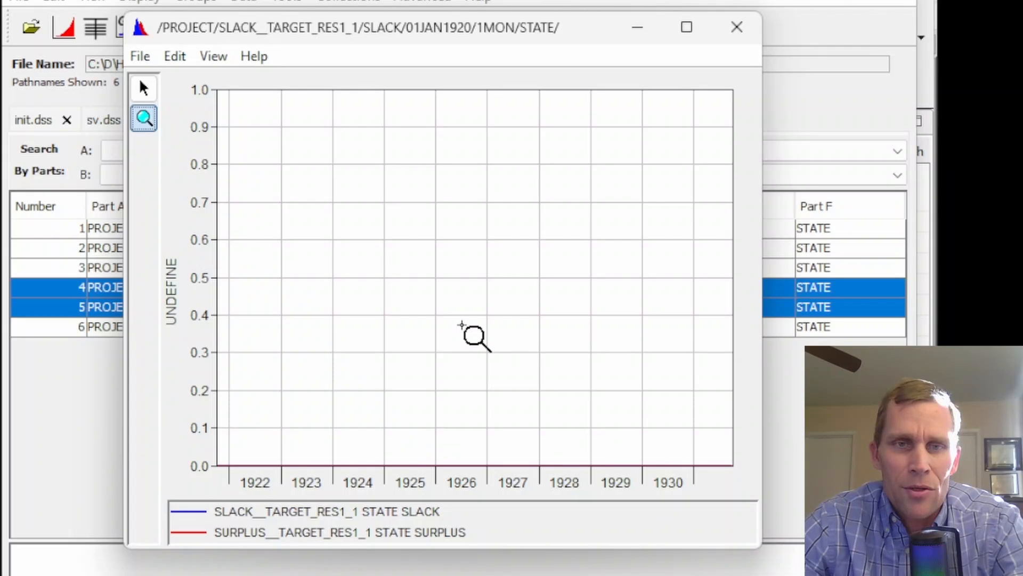
{"action": "left_click", "coordinate": [737, 28]}
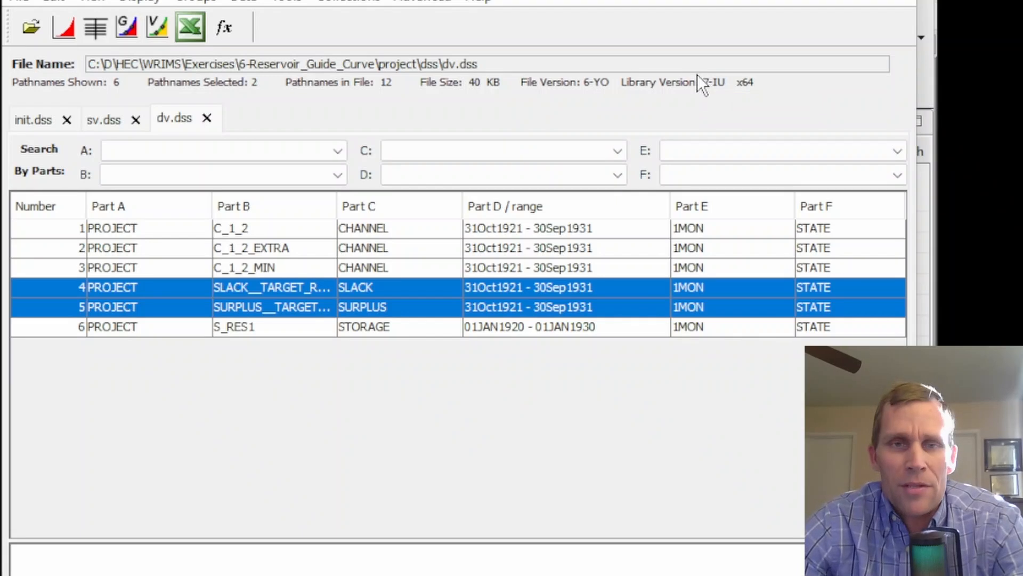
Re-plot the S_RES1 storage series and examine the storage line
{"action": "left_click", "coordinate": [222, 331]}
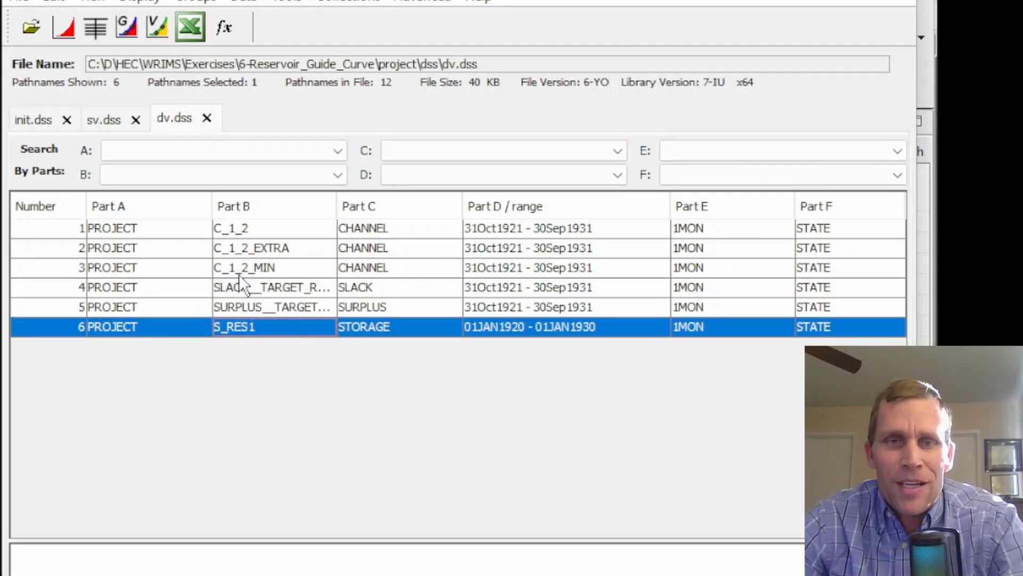
{"action": "left_click", "coordinate": [65, 26]}
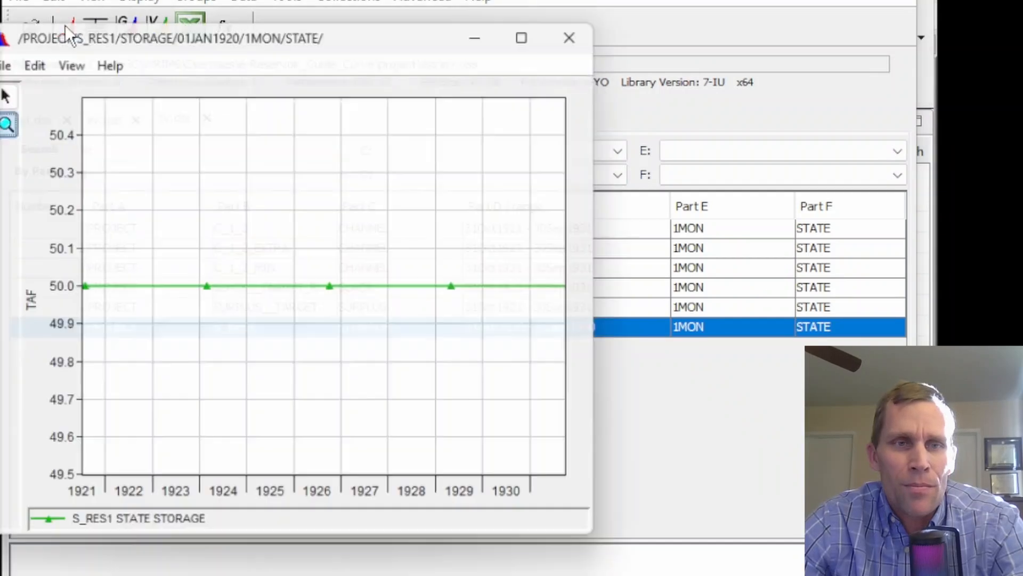
{"action": "left_click_drag", "start_coordinate": [236, 47], "coordinate": [320, 50]}
{"action": "left_click", "coordinate": [281, 540]}
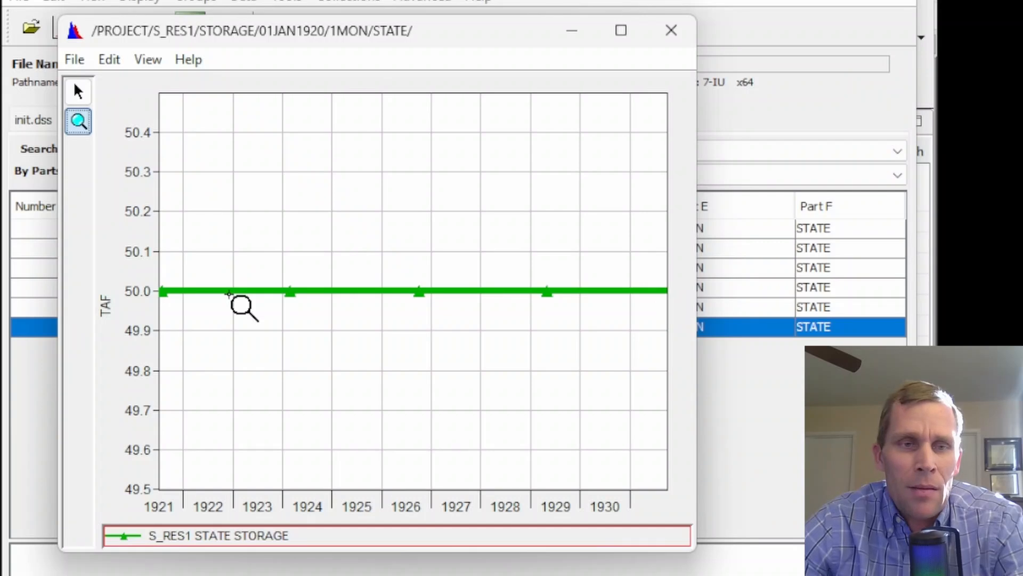
{"action": "mouse_move", "coordinate": [275, 293]}
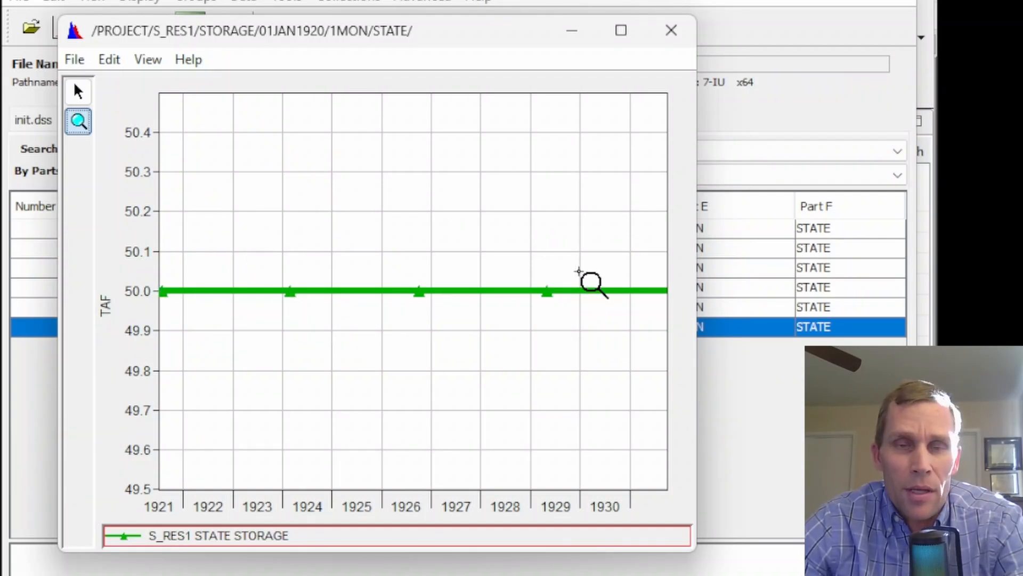
{"action": "left_click", "coordinate": [671, 30]}
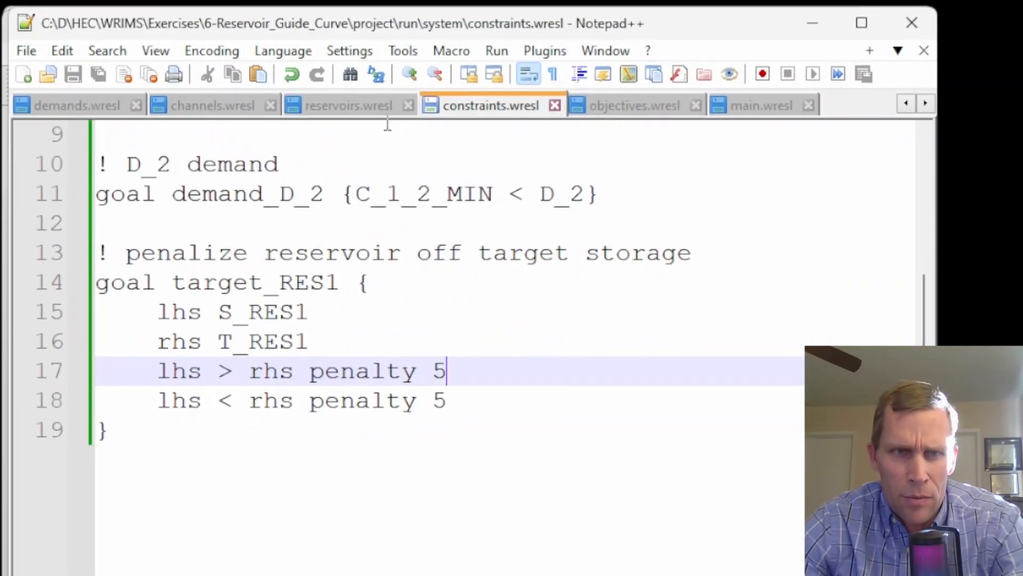
Comment out the constant T_RES1 target definition in reservoirs.wresl
{"action": "left_click", "coordinate": [357, 104]}
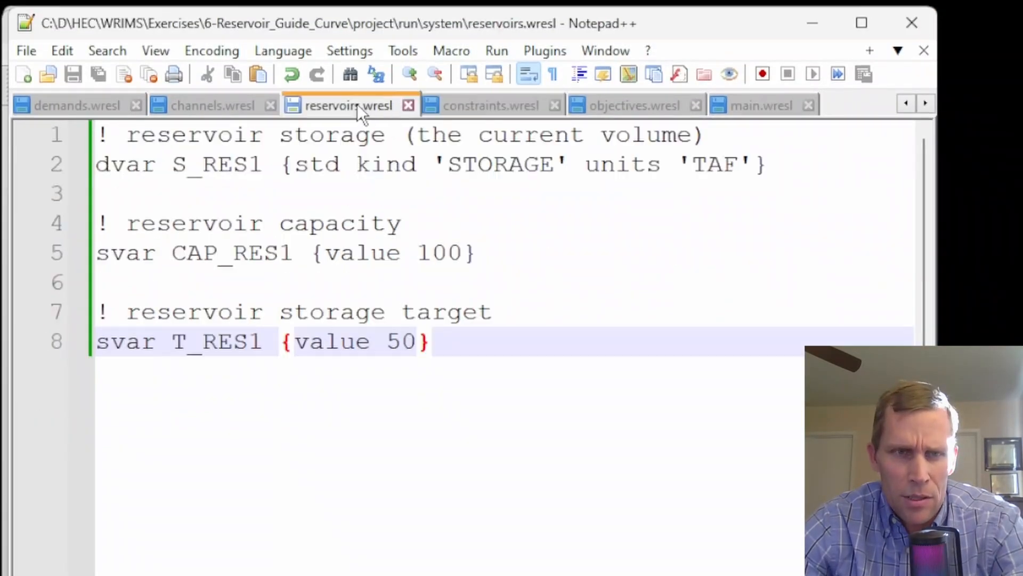
{"action": "double_click", "coordinate": [199, 341]}
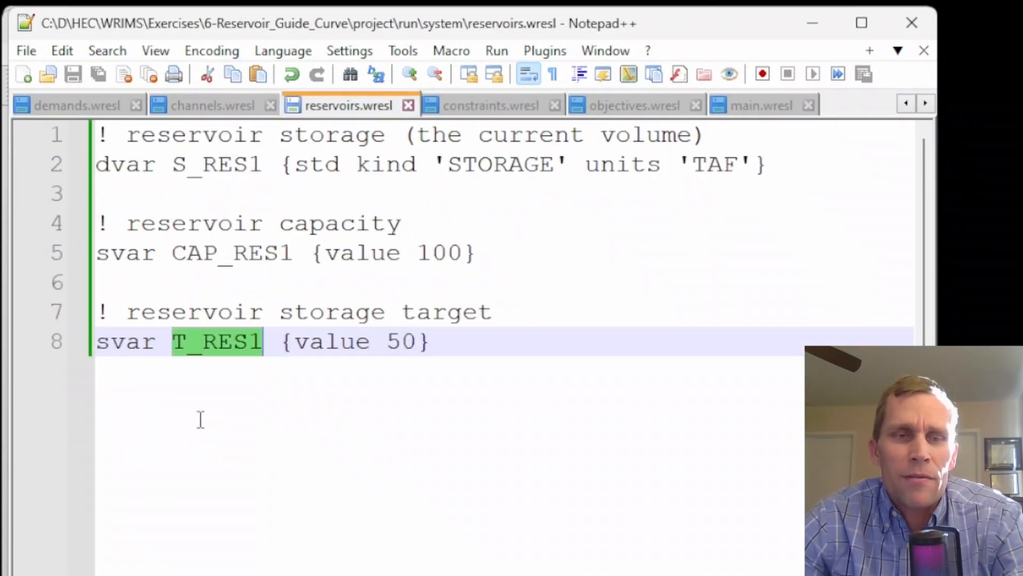
{"action": "left_click", "coordinate": [103, 339]}
{"action": "type", "text": "!"}
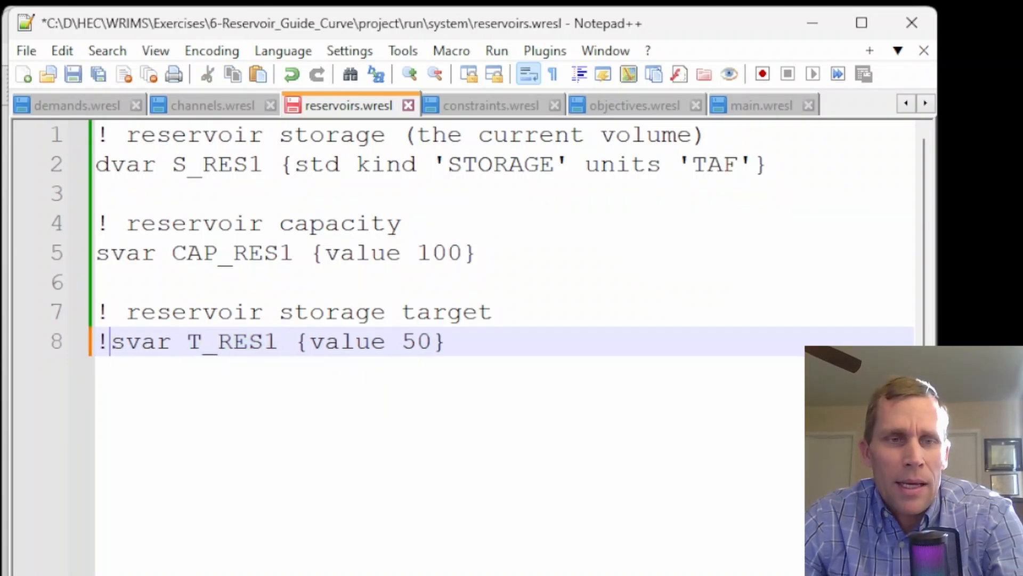
Add a new T_RES1 svar below that selects target from res1_data where month = month
{"action": "left_click", "coordinate": [516, 383]}
{"action": "key", "text": "Return"}
{"action": "key", "text": "Return"}
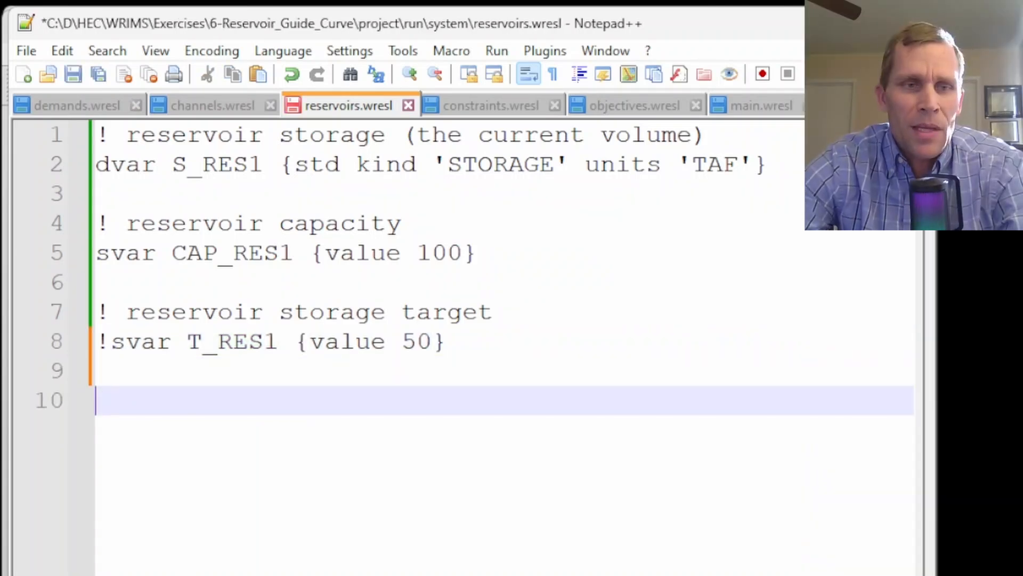
{"action": "type", "text": "svar T_RES1 {select target from res1_data where month = month}"}
{"action": "key", "text": "Home"}
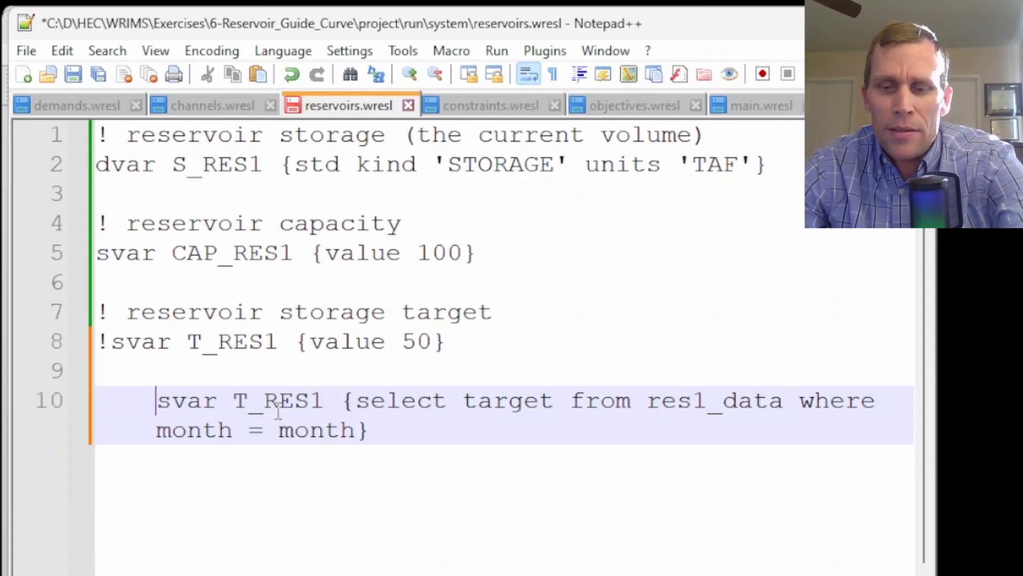
{"action": "key", "text": "BackSpace"}
{"action": "key", "text": "BackSpace"}
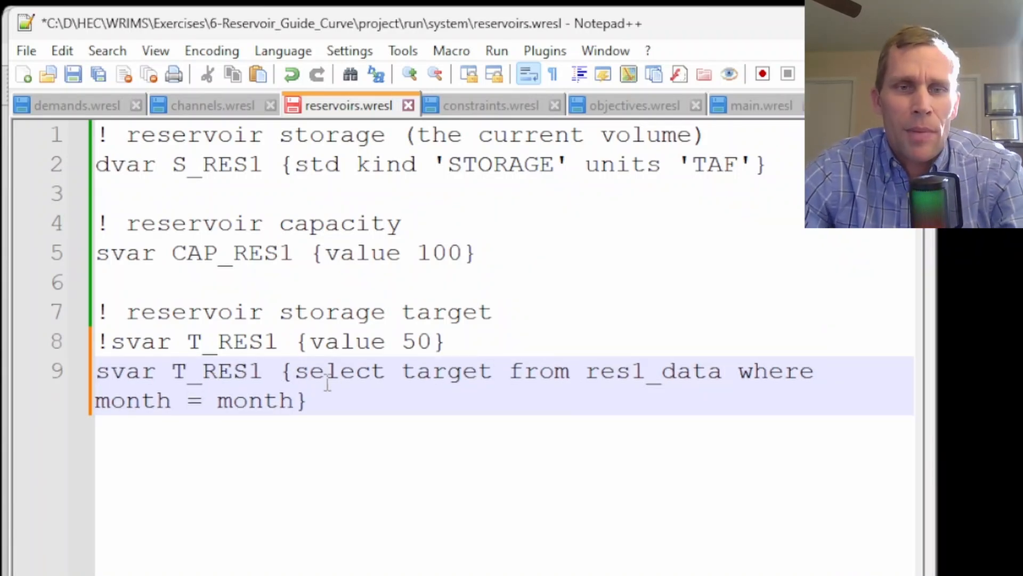
Copy the res1_data table name and open the project's run\lookup folder in File Explorer
{"action": "double_click", "coordinate": [454, 372]}
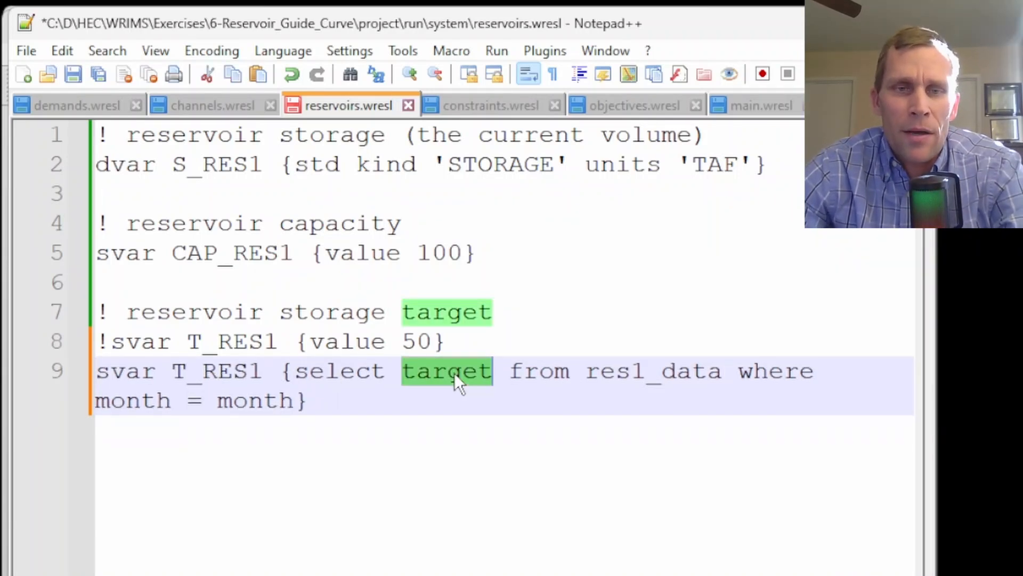
{"action": "double_click", "coordinate": [645, 372]}
{"action": "key", "text": "ctrl+c"}
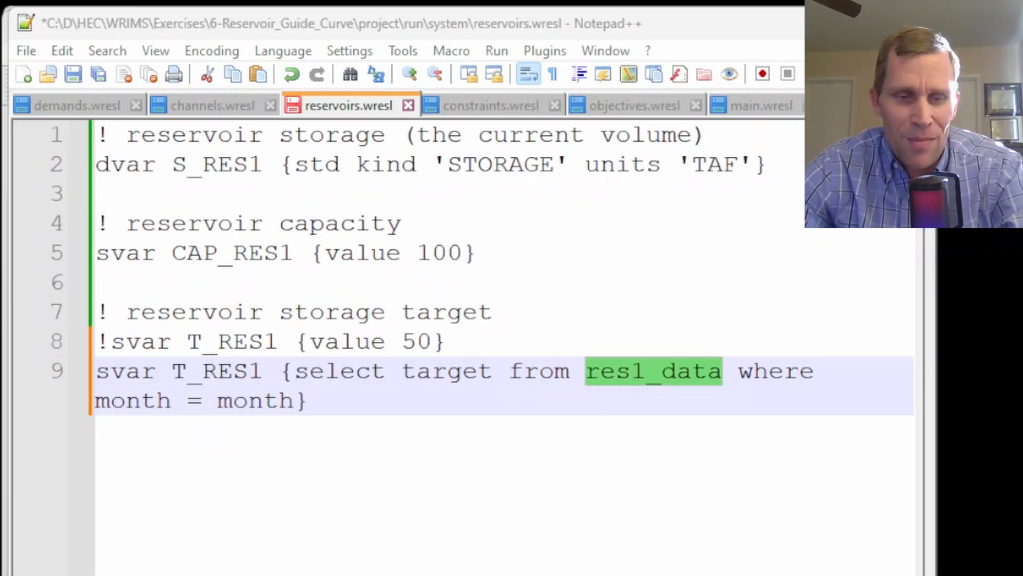
{"action": "key", "text": "alt+Tab"}
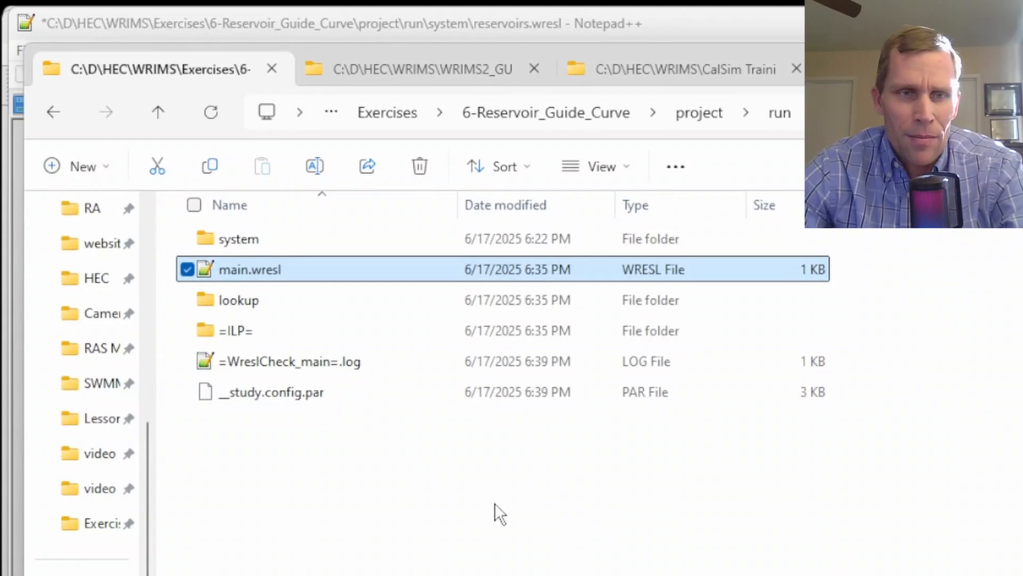
{"action": "left_click", "coordinate": [496, 504]}
{"action": "left_click", "coordinate": [698, 113]}
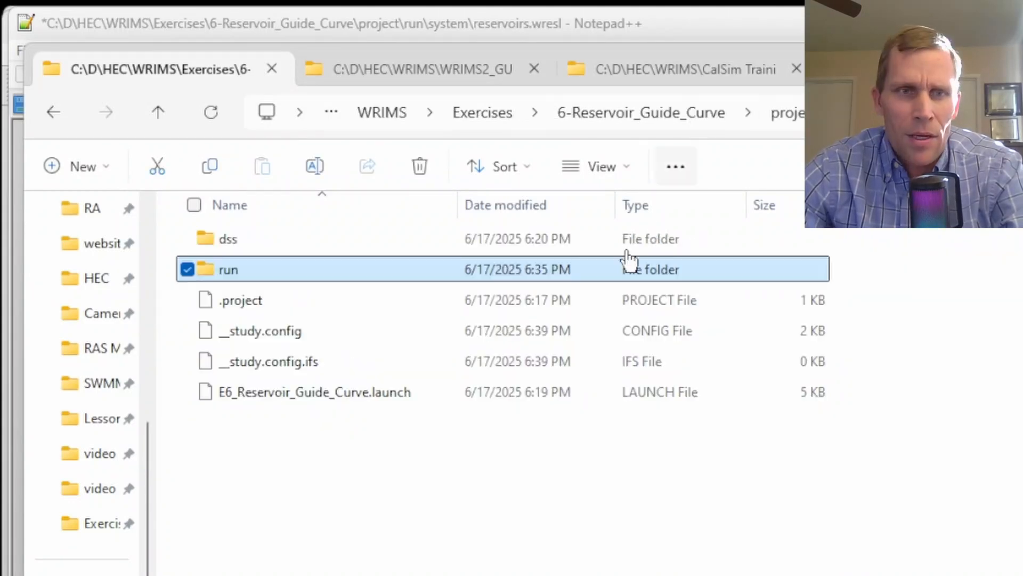
{"action": "double_click", "coordinate": [239, 271]}
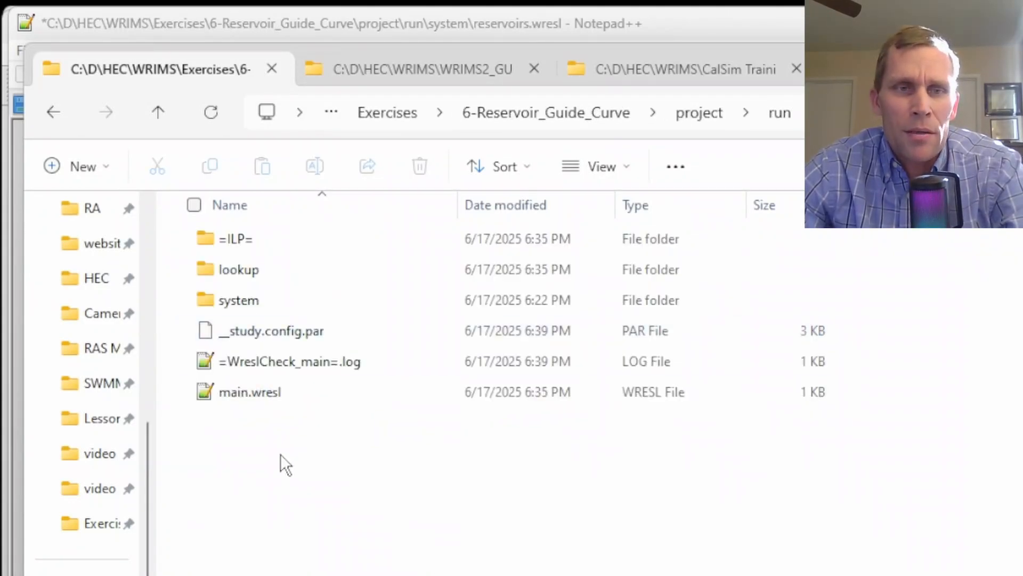
{"action": "double_click", "coordinate": [240, 271]}
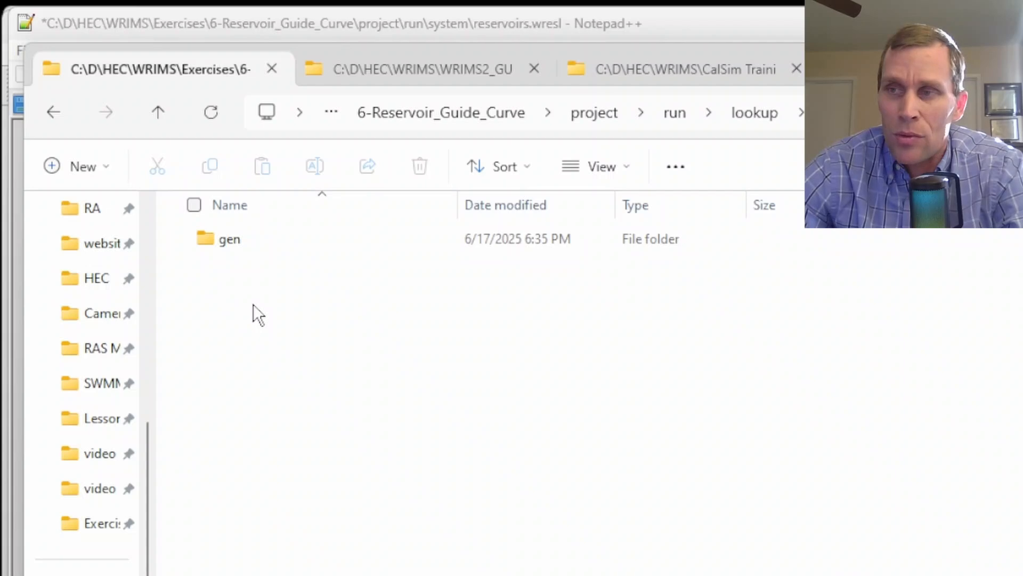
Create a new file named res1_data.table in the lookup folder
{"action": "right_click", "coordinate": [239, 299]}
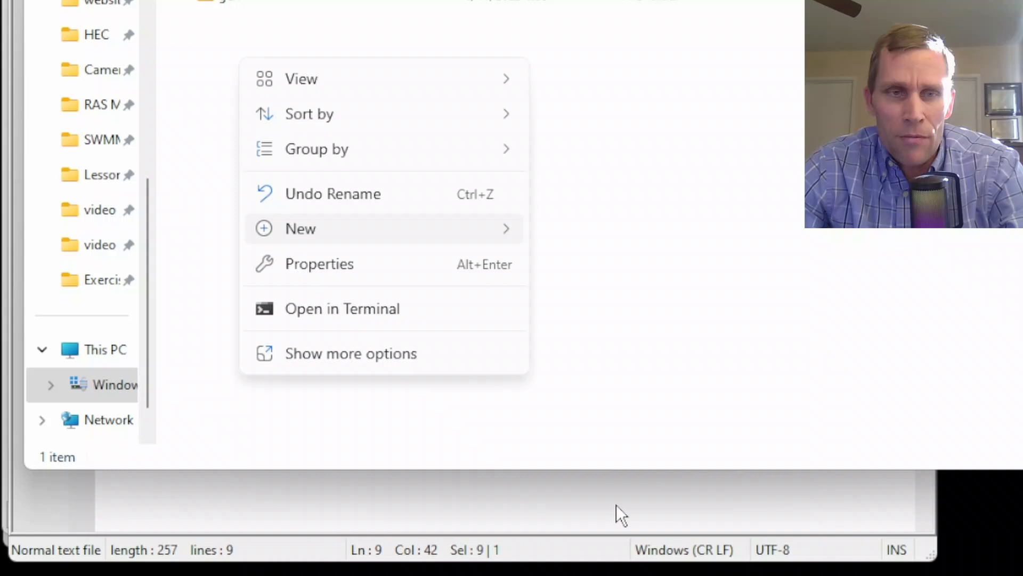
{"action": "left_click", "coordinate": [616, 504]}
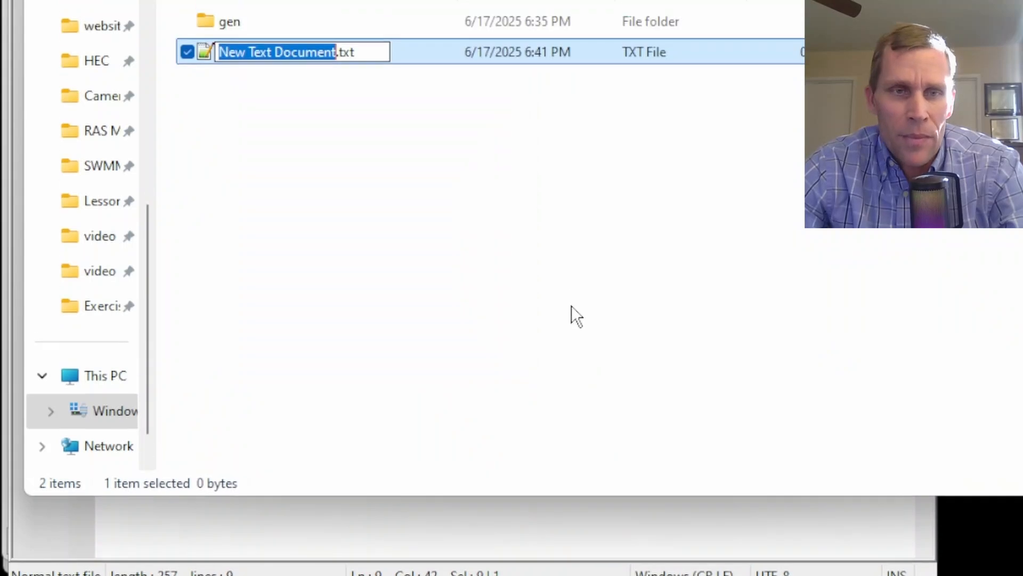
{"action": "key", "text": "ctrl+v"}
{"action": "type", "text": ".table"}
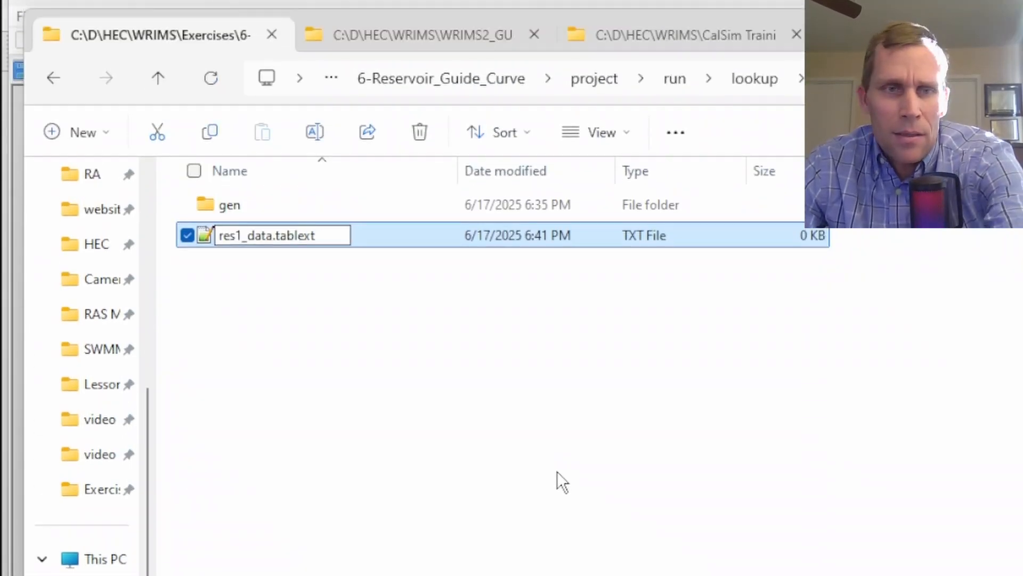
{"action": "key", "text": "Delete"}
{"action": "key", "text": "Delete"}
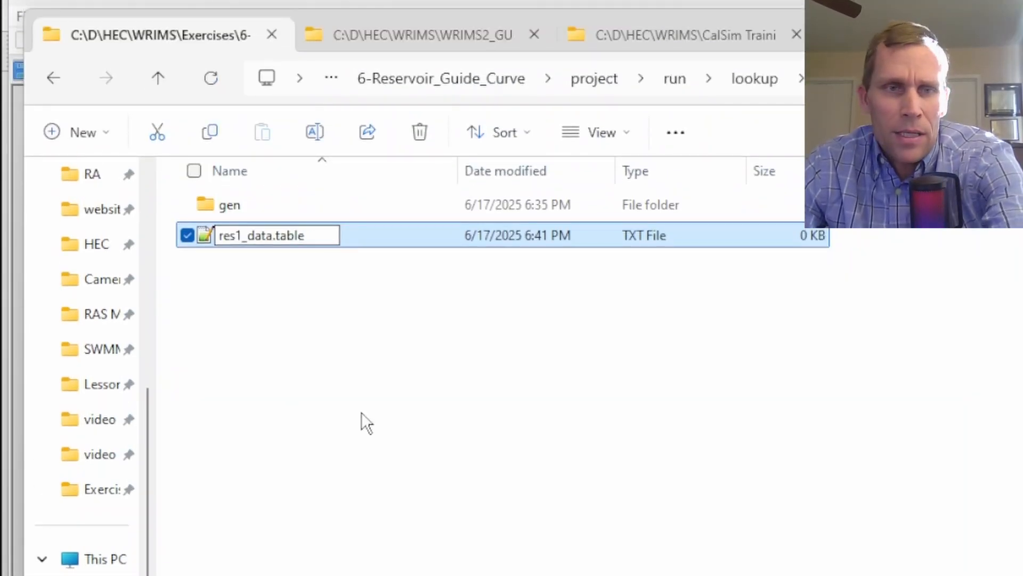
{"action": "key", "text": "Return"}
{"action": "key", "text": "Return"}
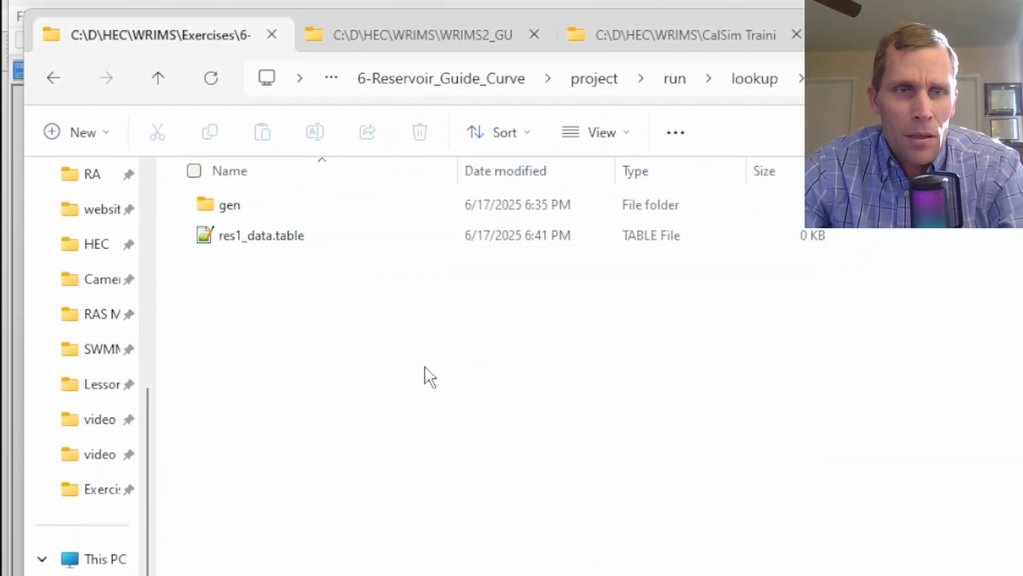
Open res1_data.table from the run\lookup folder in Notepad++
{"action": "left_click", "coordinate": [258, 246]}
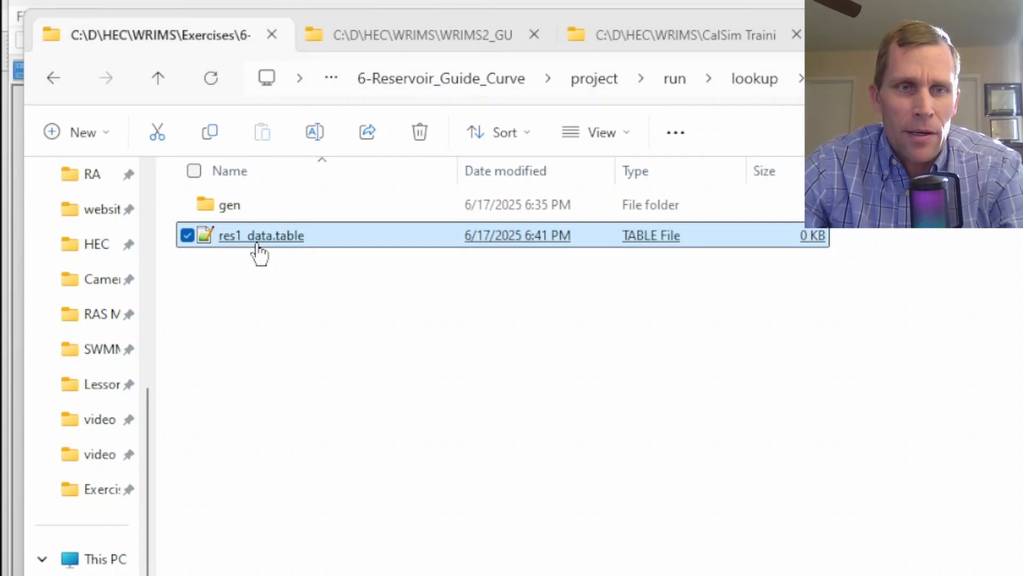
{"action": "key", "text": "alt+Tab"}
{"action": "key", "text": "ctrl+o"}
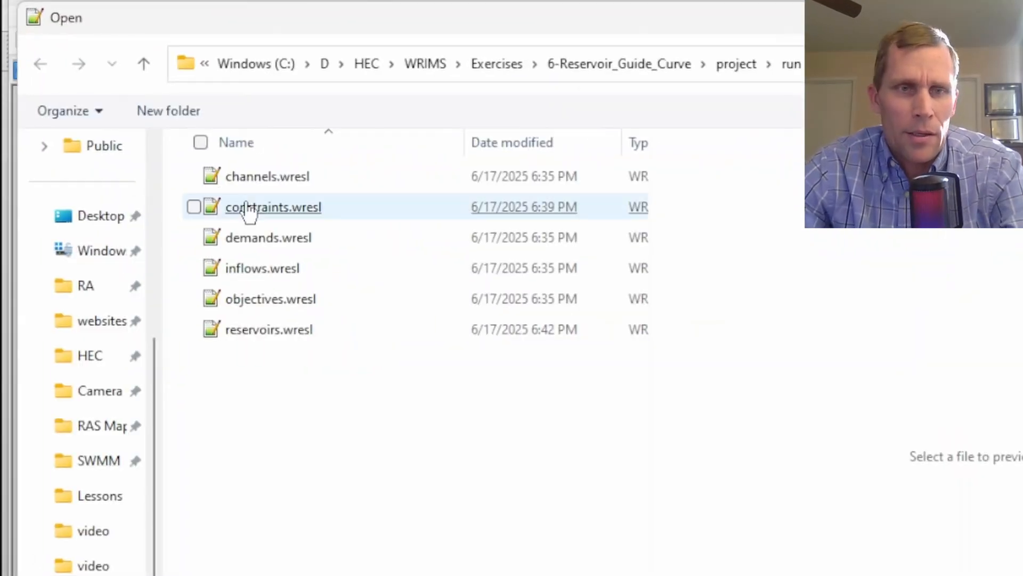
{"action": "left_click", "coordinate": [789, 67]}
{"action": "double_click", "coordinate": [246, 208]}
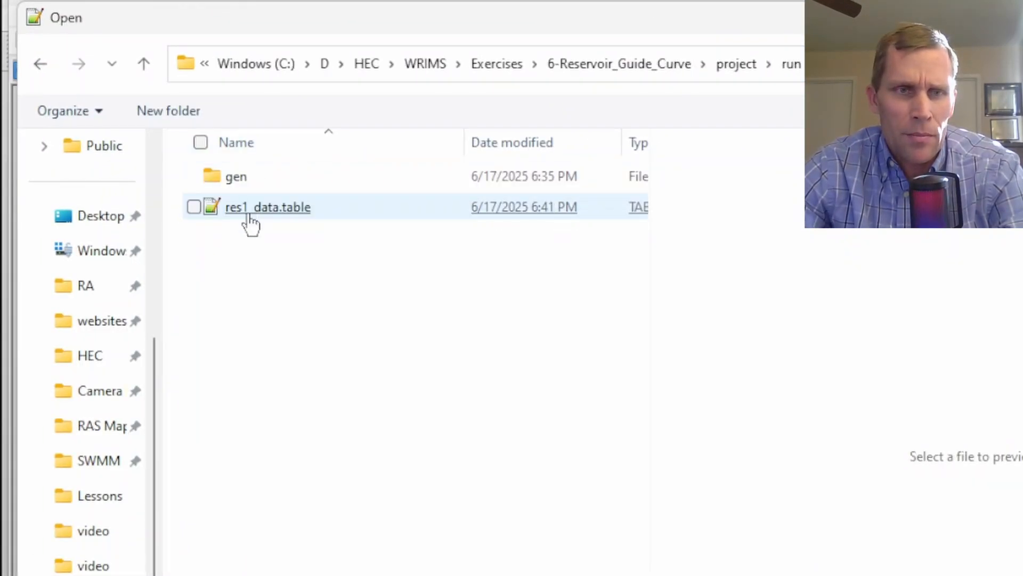
{"action": "double_click", "coordinate": [267, 208]}
Paste the monthly res1_data target table for months 1 to 12 and remove its leading indentation
{"action": "type", "text": "! res1_data \t! Note: Month 1 equals October \tres1_data \tmonth\ttarget \t1\t50.0 \t2\t50.8 \t3\t52.5 \t4\t55.1 \t5\t56.6 \t6\t58.3 \t7\t60.1 \t8\t62.2 \t9\t55.8 \t10\t54.9 \t11\t52.8 \t12\t51.1"}
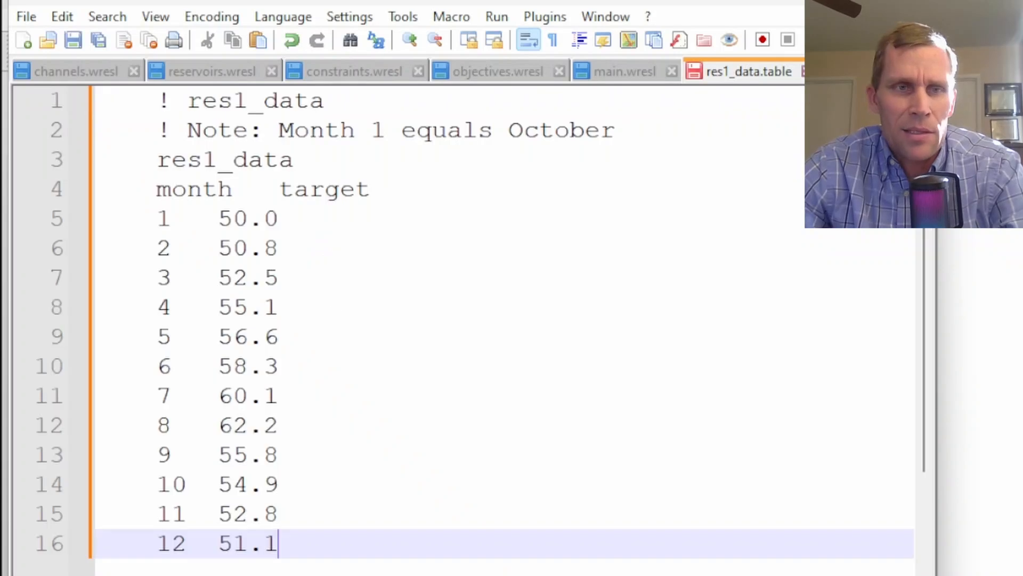
{"action": "key", "text": "ctrl+a"}
{"action": "key", "text": "shift+Tab"}
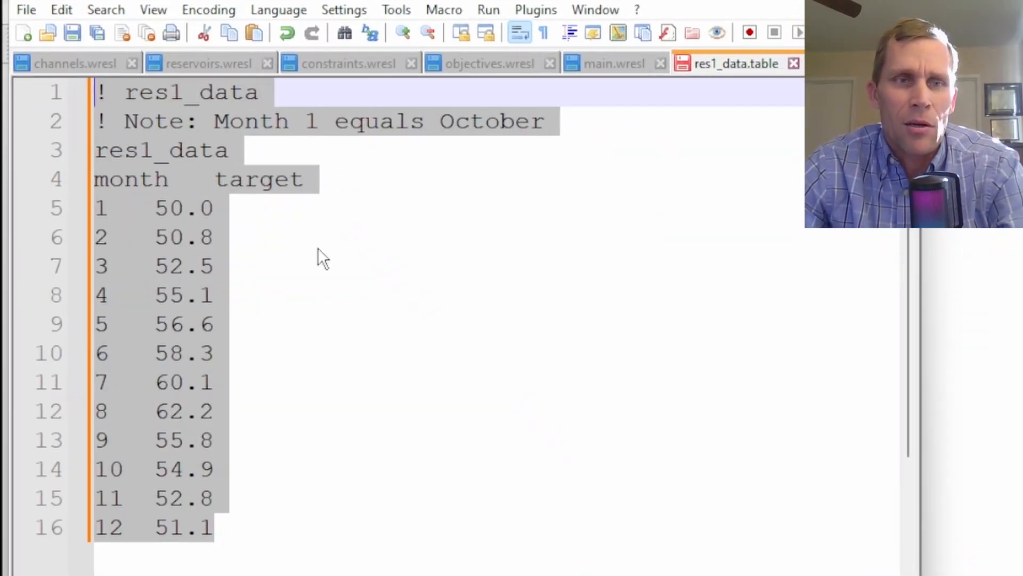
{"action": "left_click", "coordinate": [362, 131]}
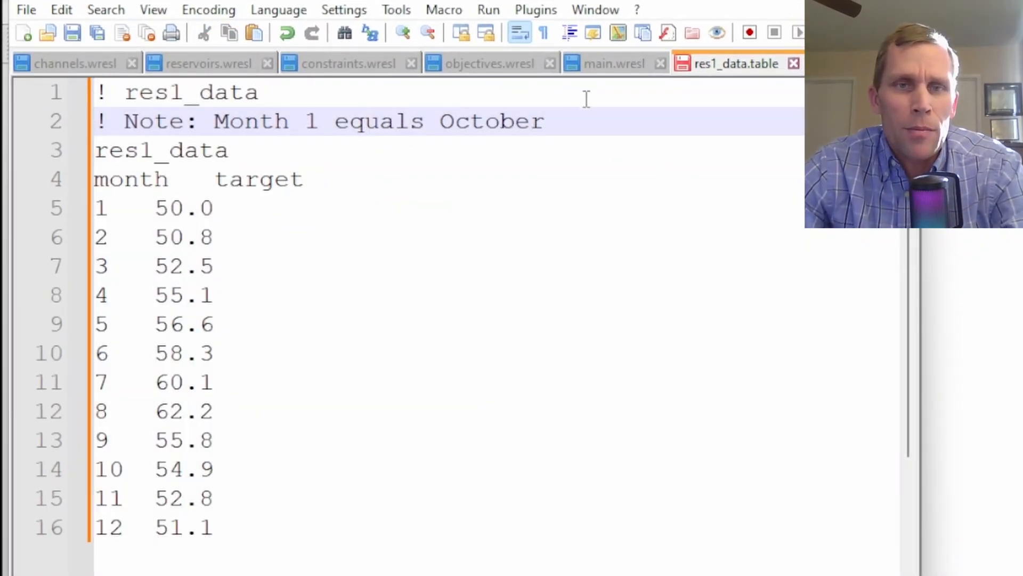
{"action": "left_click_drag", "start_coordinate": [581, 121], "coordinate": [23, 100]}
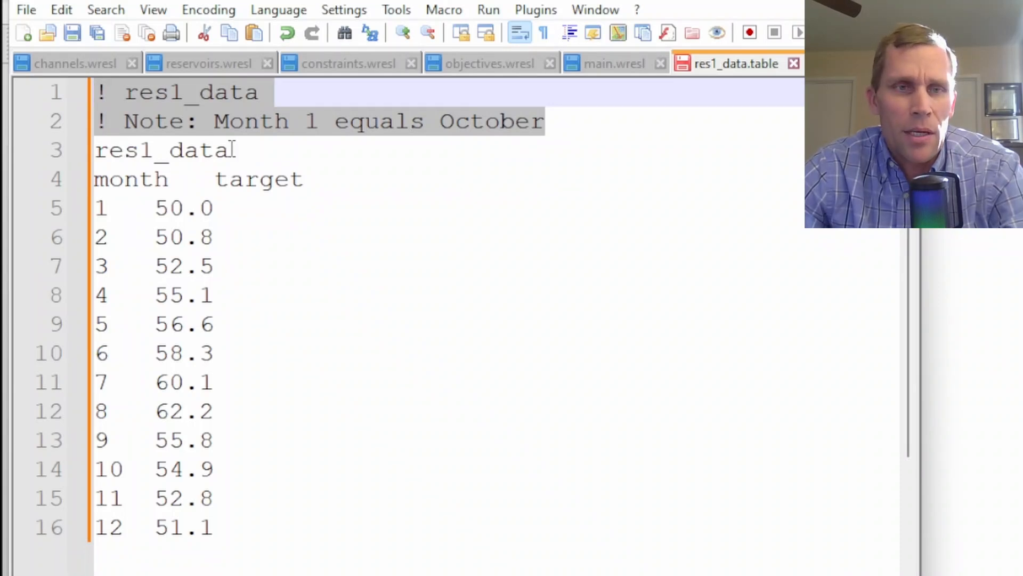
{"action": "left_click_drag", "start_coordinate": [236, 149], "coordinate": [95, 151]}
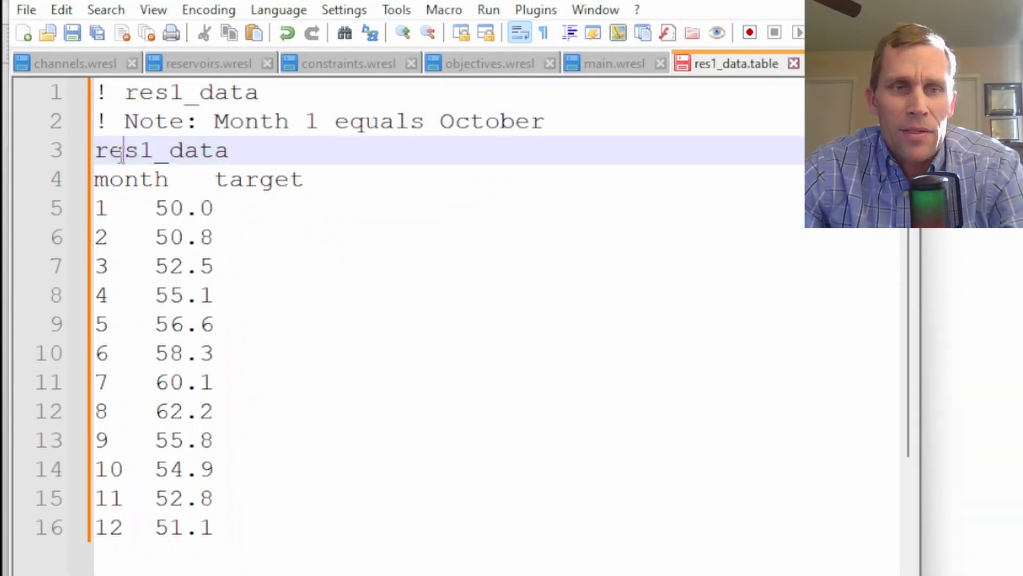
{"action": "double_click", "coordinate": [120, 154]}
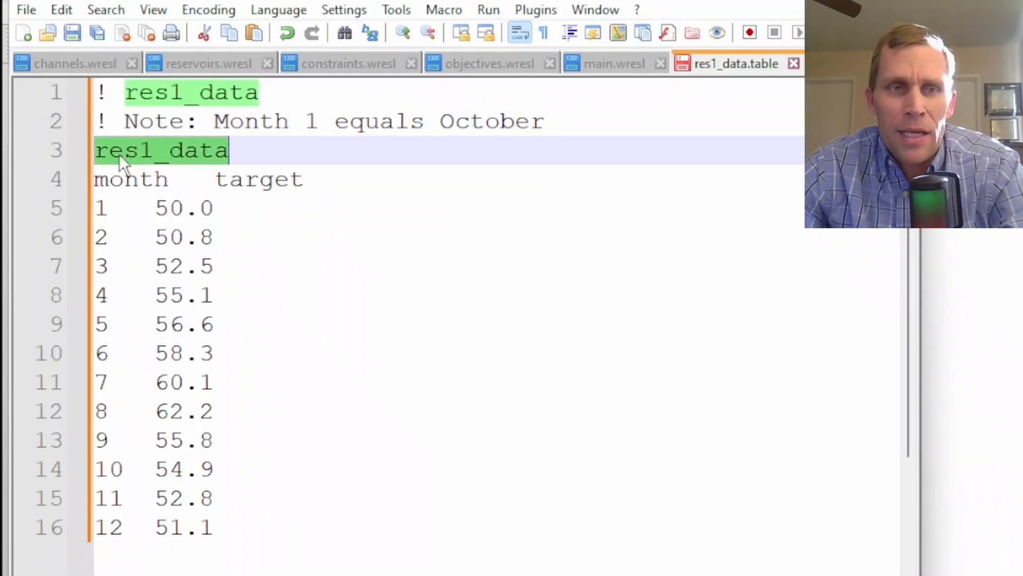
{"action": "left_click", "coordinate": [127, 183]}
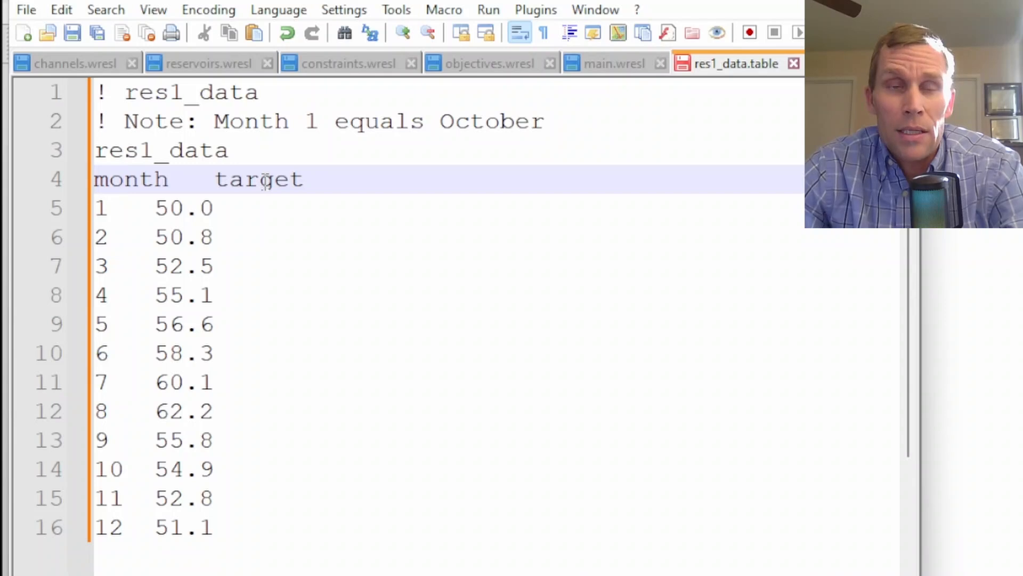
Save the res1_data.table lookup file
{"action": "left_click_drag", "start_coordinate": [155, 207], "coordinate": [213, 208]}
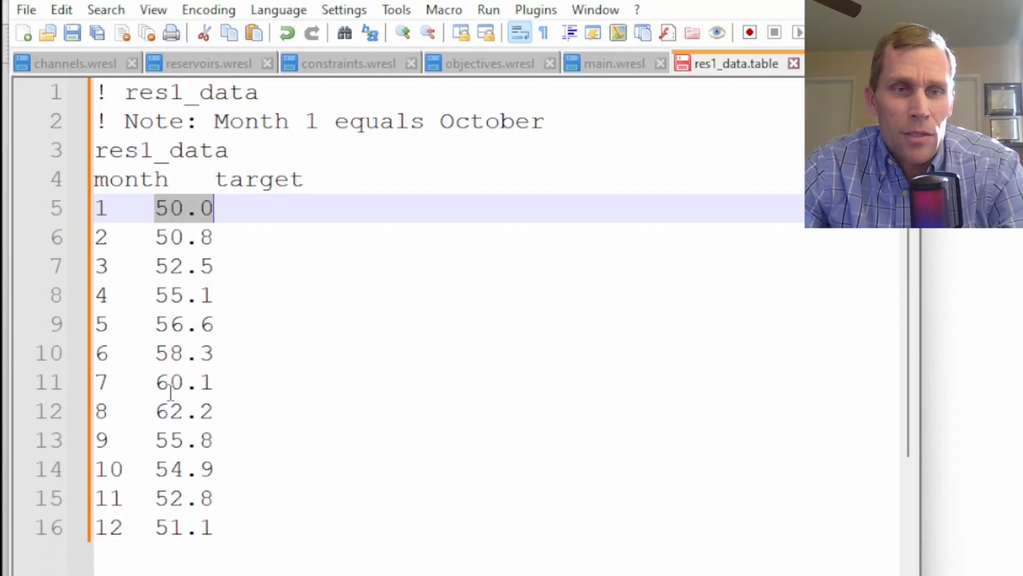
{"action": "left_click_drag", "start_coordinate": [155, 411], "coordinate": [211, 411]}
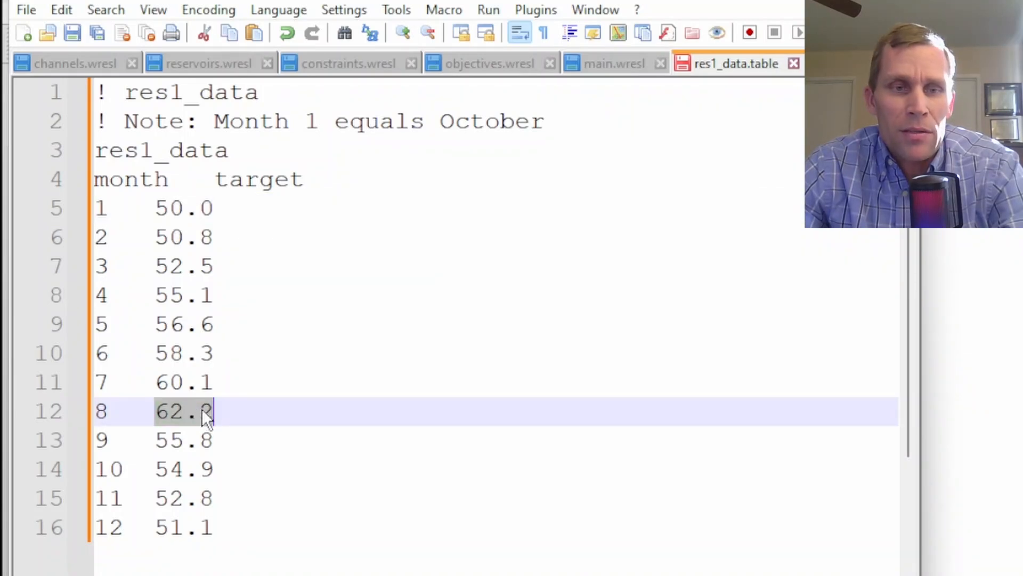
{"action": "left_click_drag", "start_coordinate": [156, 525], "coordinate": [172, 520]}
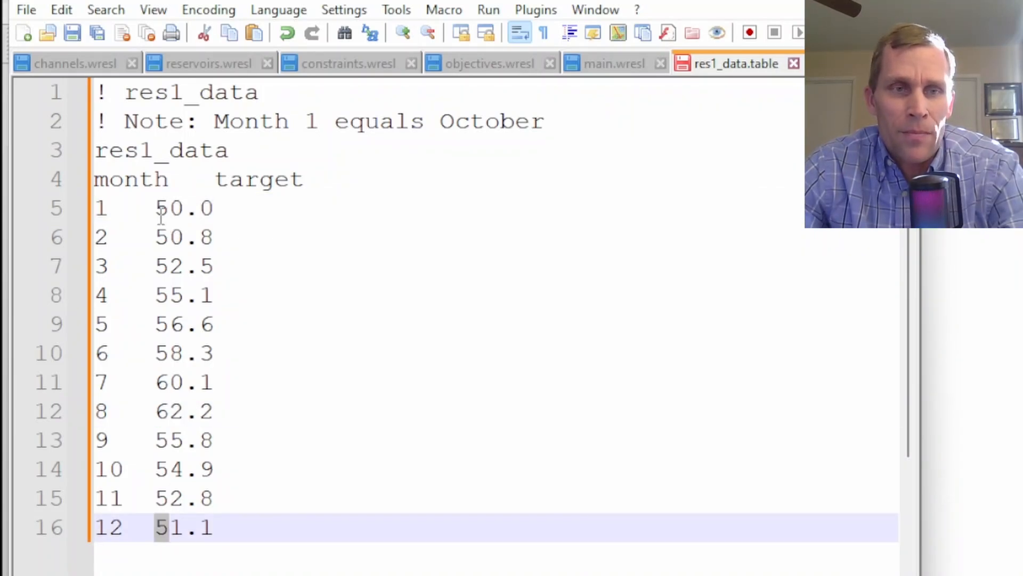
{"action": "left_click_drag", "start_coordinate": [160, 216], "coordinate": [230, 221]}
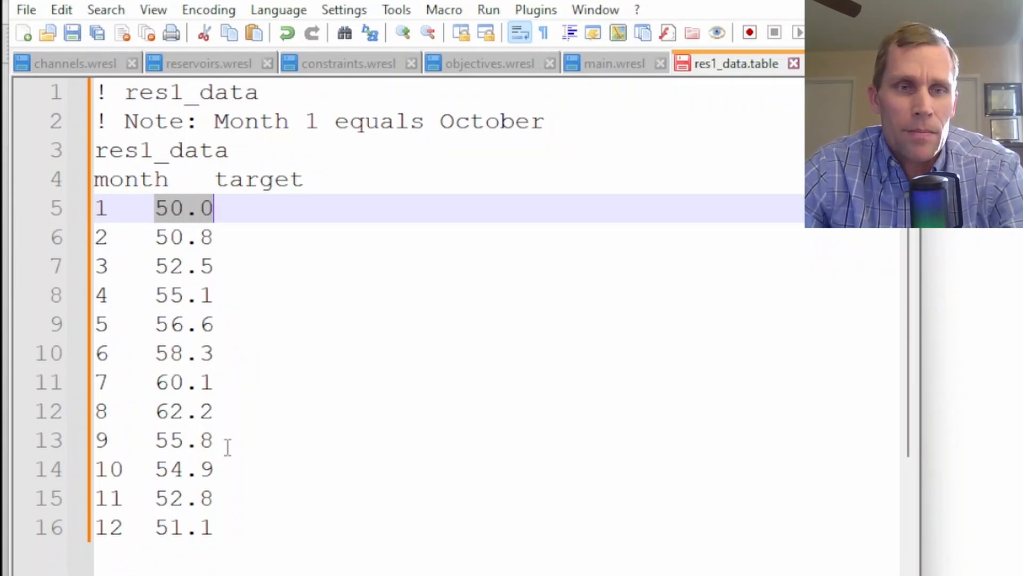
{"action": "key", "text": "ctrl+s"}
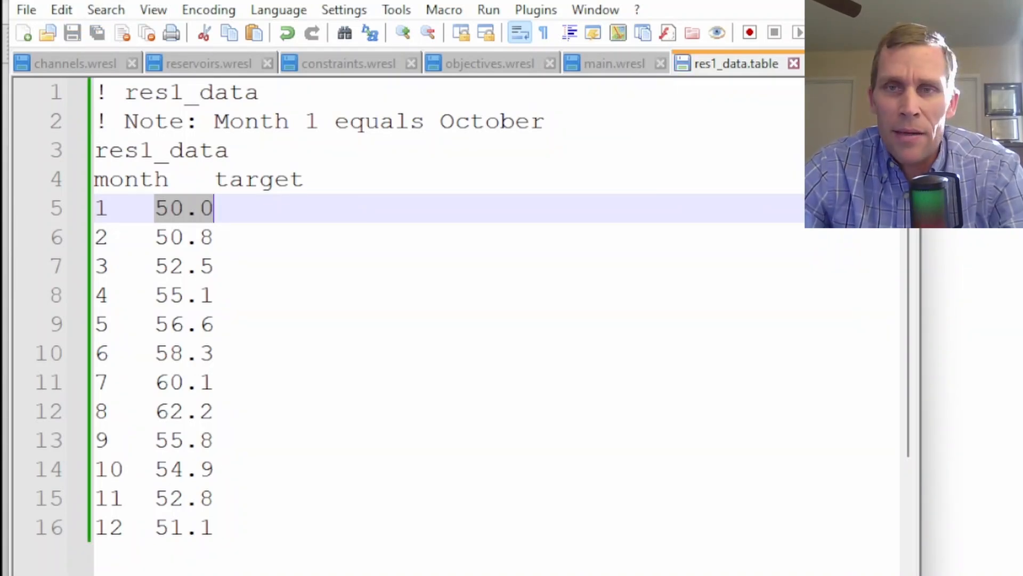
Run the E6_Reservoir_Guide_Curve study as a WRESL/WRIMS2 application
{"action": "key", "text": "alt+Tab"}
{"action": "right_click", "coordinate": [85, 204]}
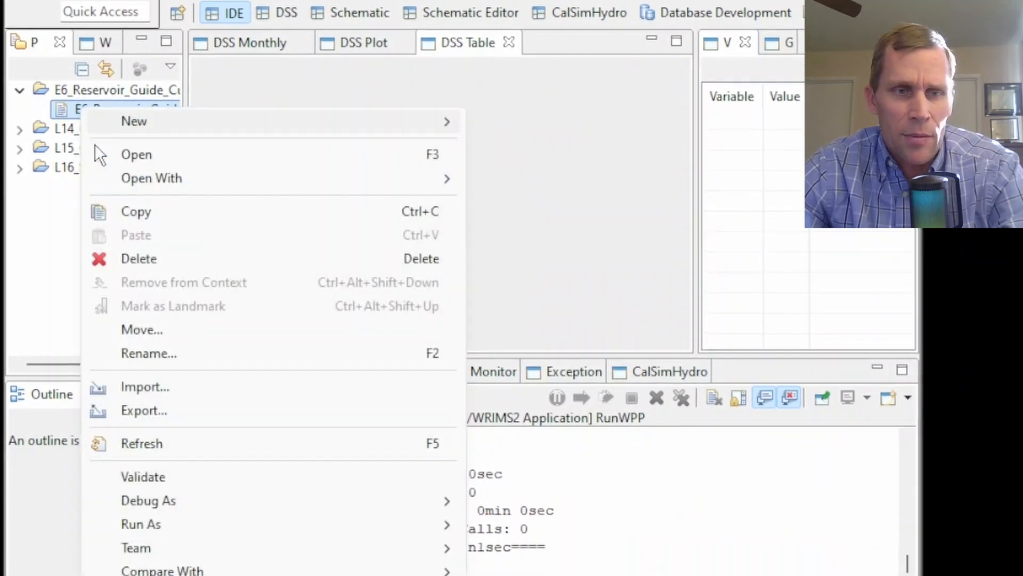
{"action": "mouse_move", "coordinate": [160, 506]}
{"action": "left_click", "coordinate": [534, 508]}
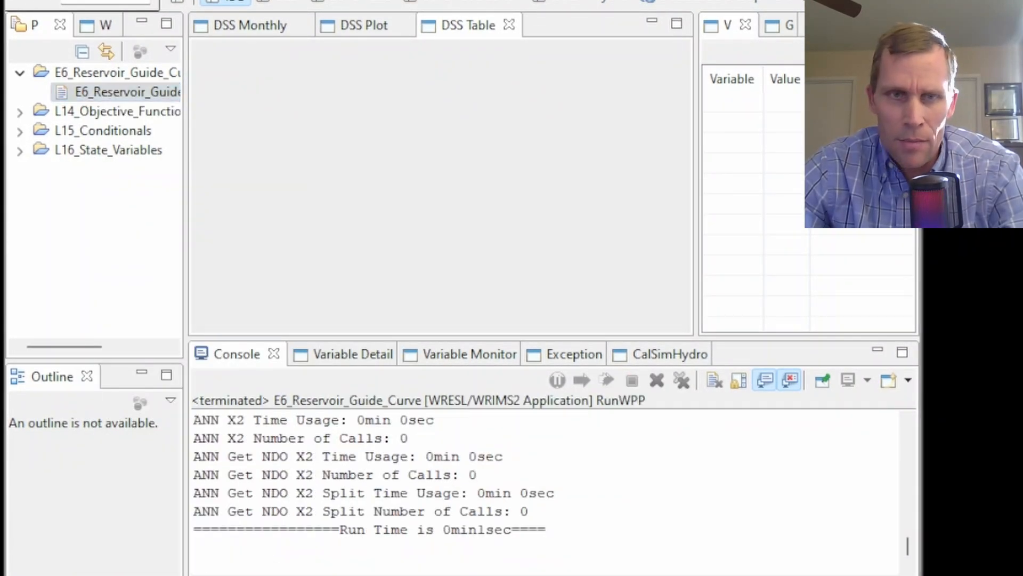
Refresh the dv.dss catalog, plot the S_RES1 storage series and zoom into its early and late years
{"action": "key", "text": "alt+Tab"}
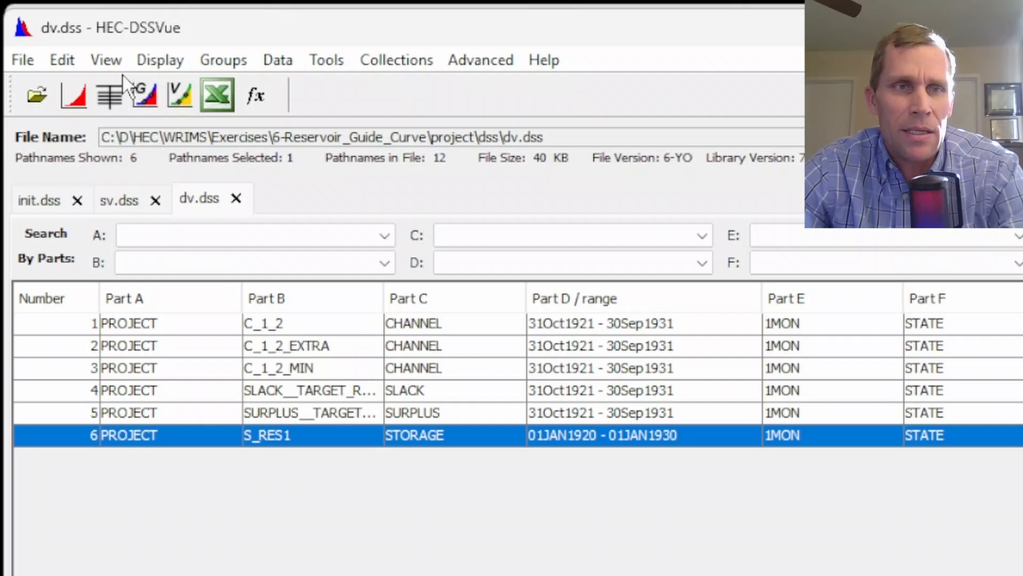
{"action": "left_click", "coordinate": [103, 23]}
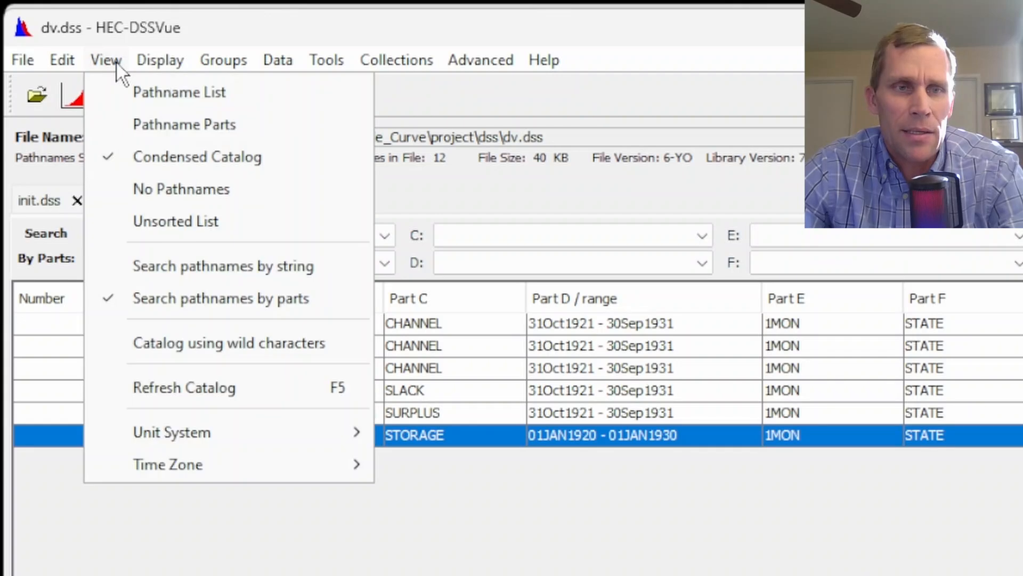
{"action": "left_click", "coordinate": [168, 346]}
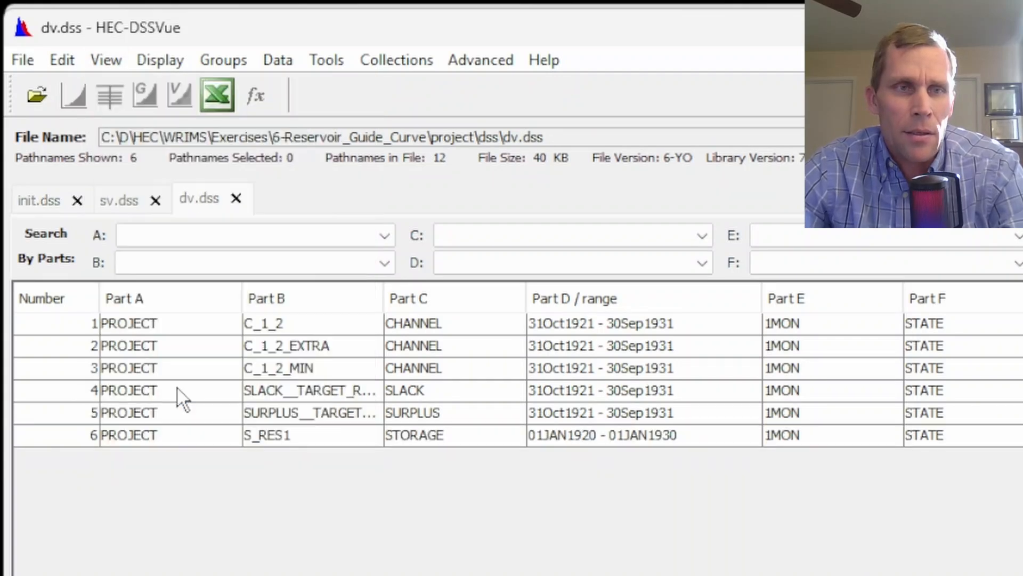
{"action": "left_click", "coordinate": [292, 435]}
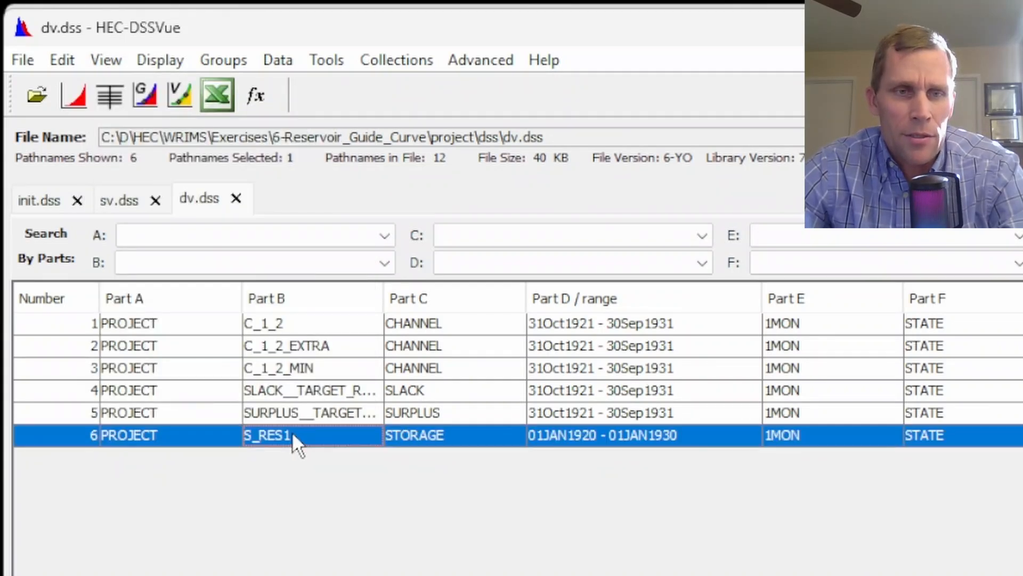
{"action": "left_click", "coordinate": [74, 95]}
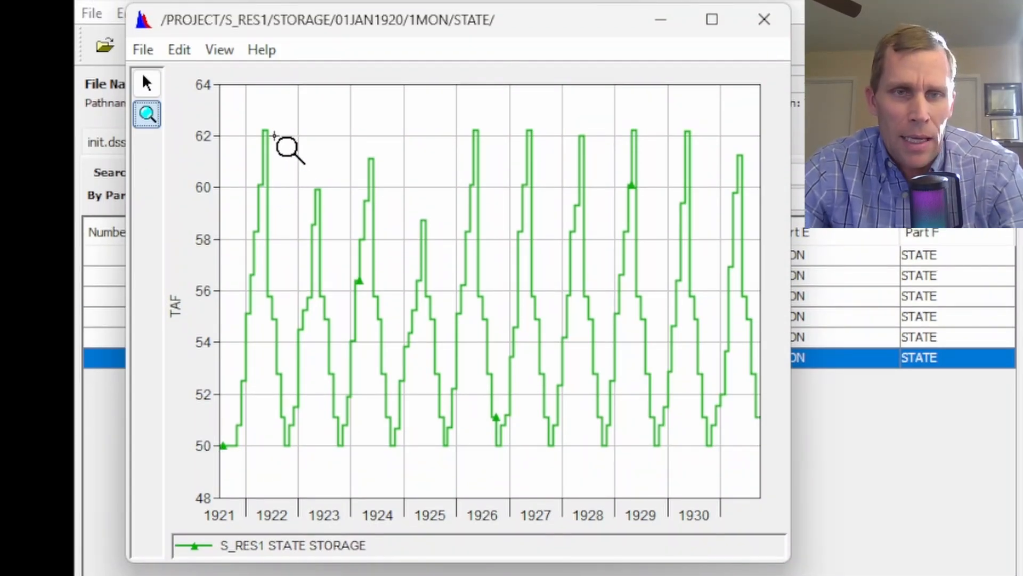
{"action": "left_click", "coordinate": [334, 555]}
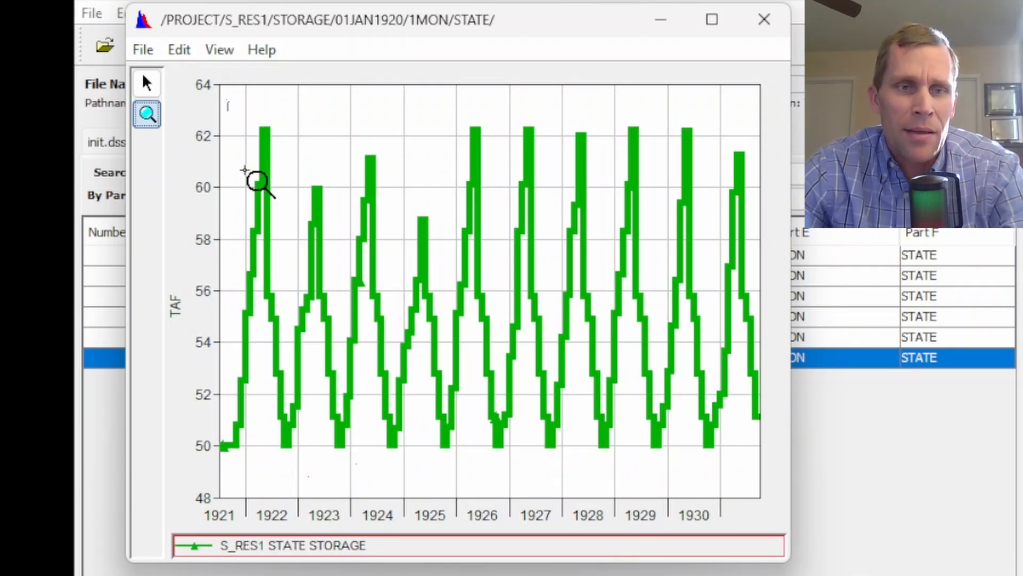
{"action": "left_click_drag", "start_coordinate": [228, 103], "coordinate": [410, 473]}
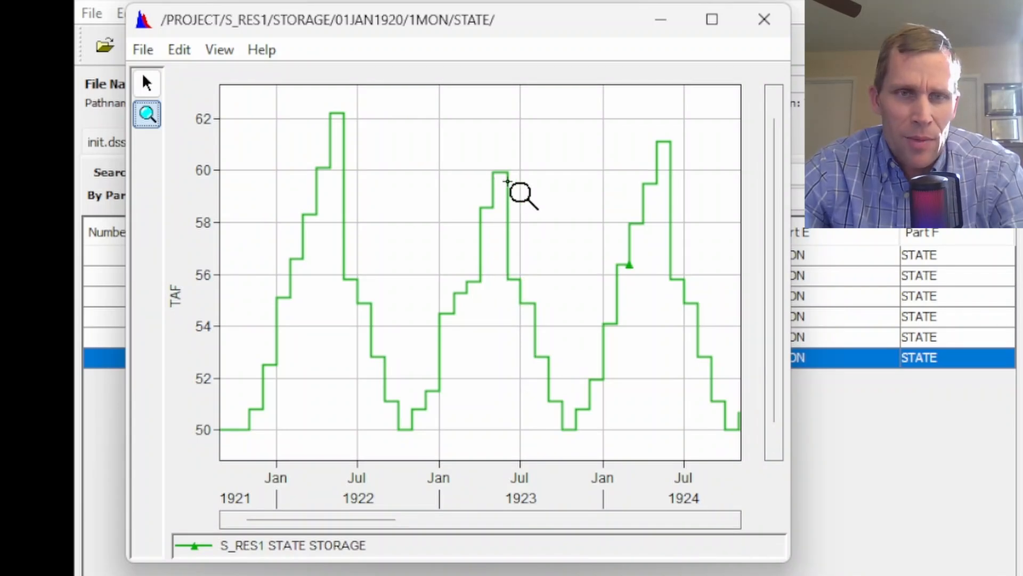
{"action": "left_click_drag", "start_coordinate": [315, 519], "coordinate": [654, 560]}
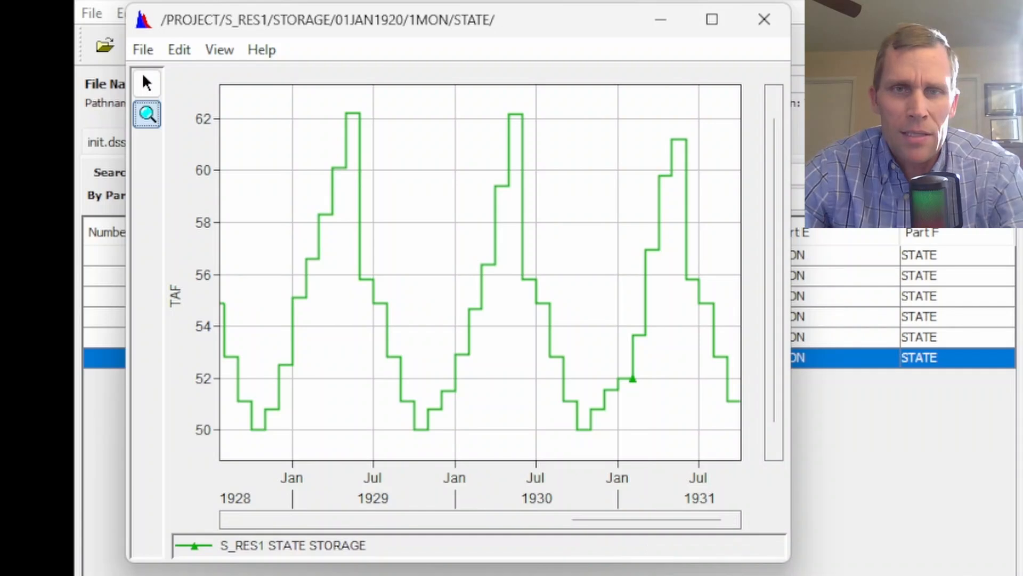
{"action": "left_click", "coordinate": [764, 21]}
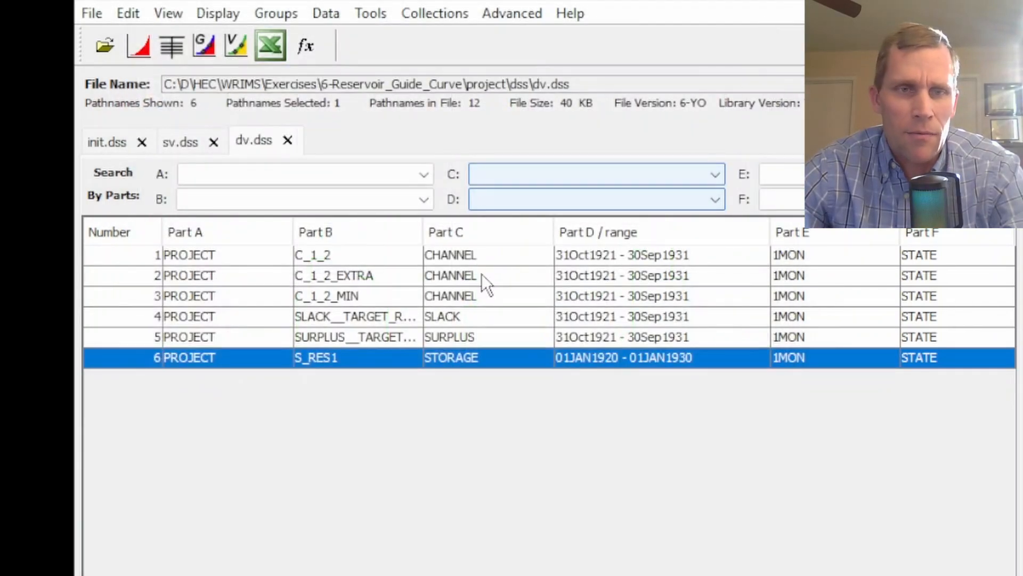
Plot the RES1 target slack and surplus records together in one graph
{"action": "left_click", "coordinate": [349, 347]}
{"action": "left_click", "coordinate": [327, 327], "text": "shift"}
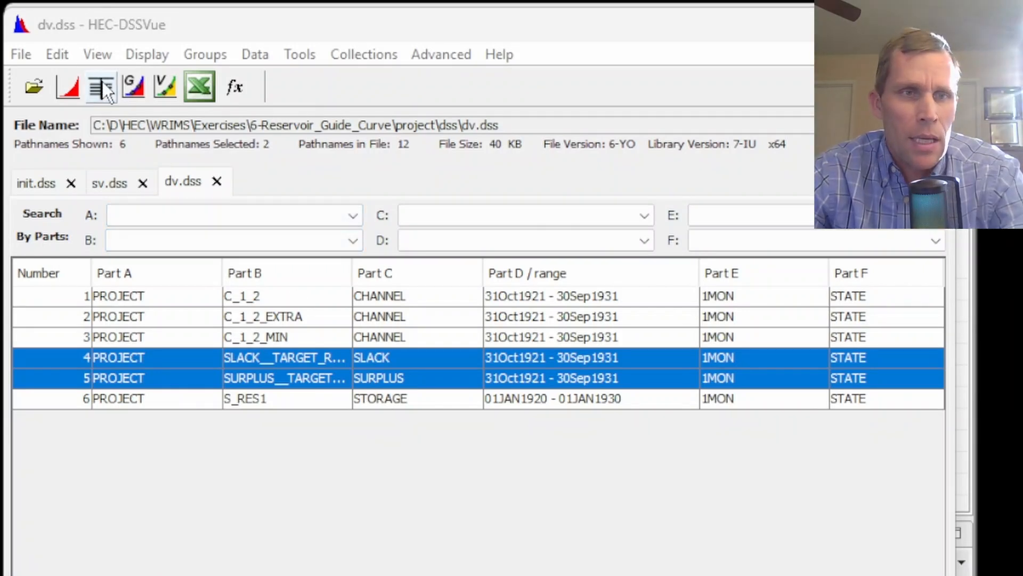
{"action": "left_click", "coordinate": [68, 91]}
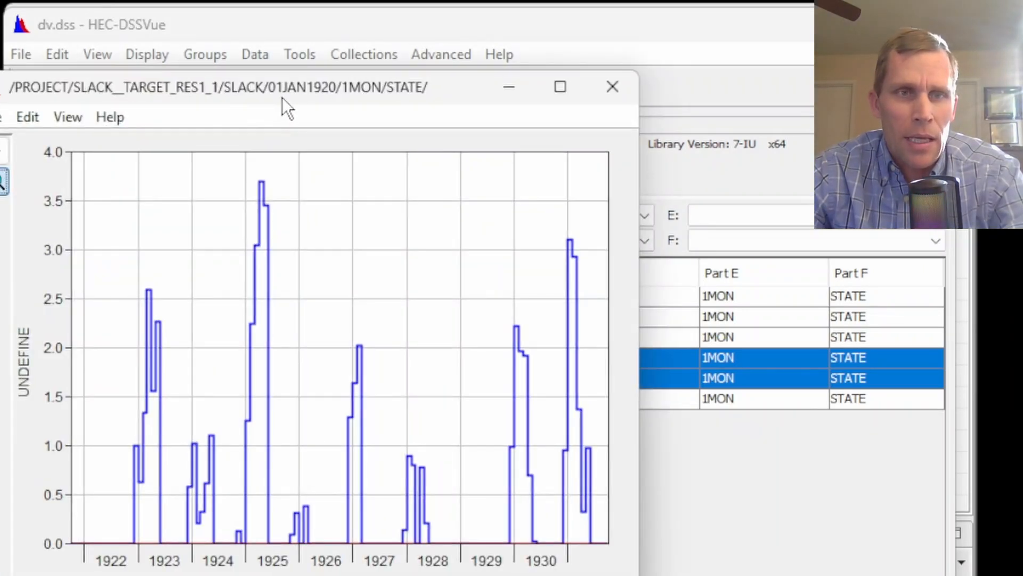
{"action": "left_click_drag", "start_coordinate": [282, 91], "coordinate": [411, 100]}
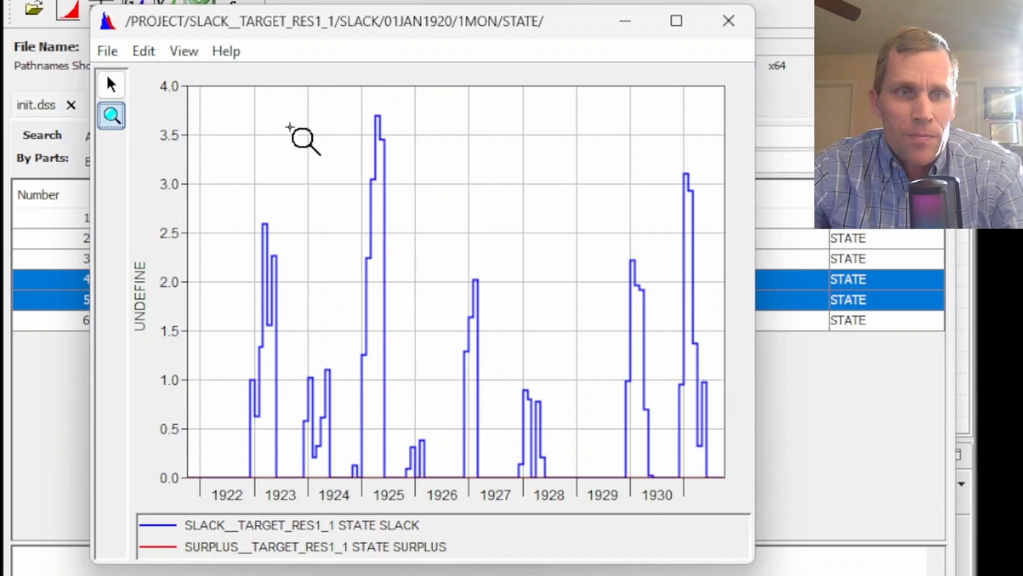
{"action": "left_click", "coordinate": [728, 100]}
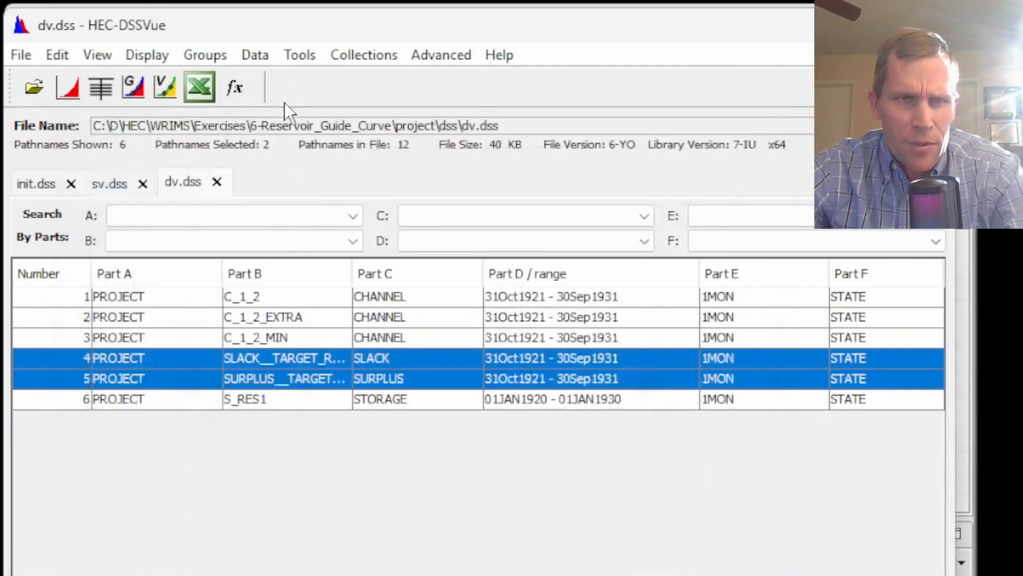
Open Math Functions for the selected records and review the slack series' basic statistics
{"action": "left_click", "coordinate": [299, 58]}
{"action": "left_click", "coordinate": [333, 88]}
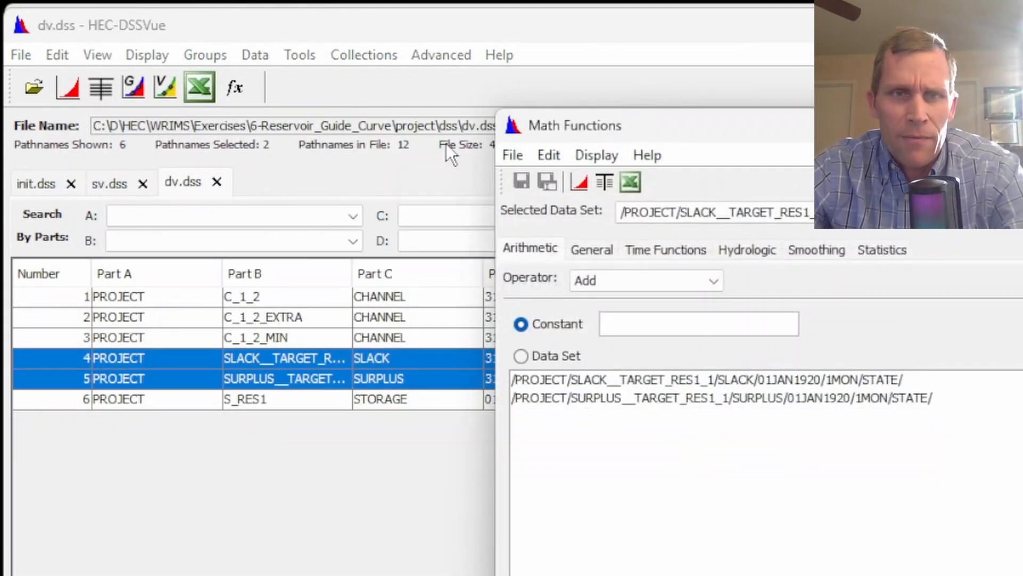
{"action": "left_click_drag", "start_coordinate": [664, 134], "coordinate": [222, 84]}
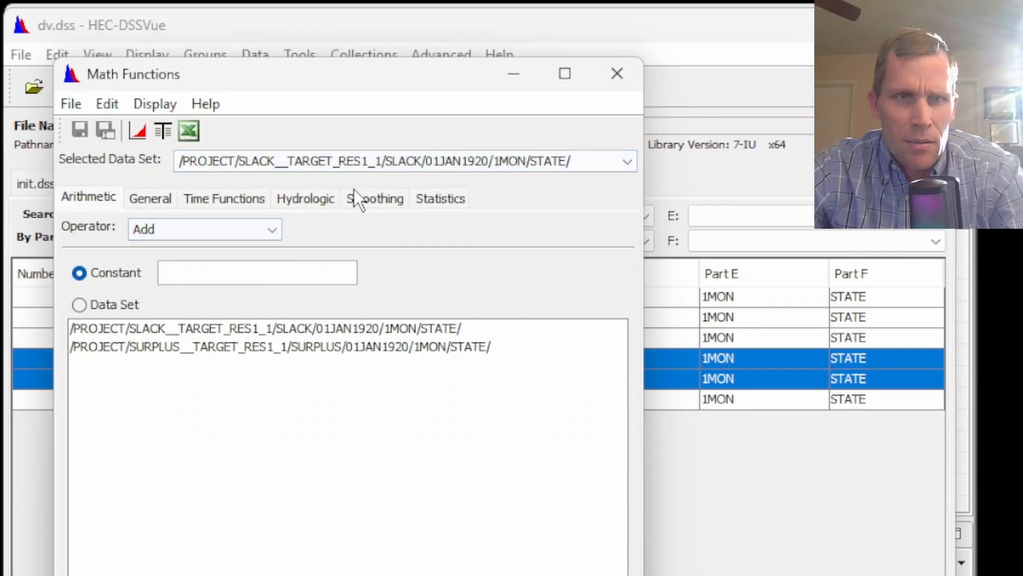
{"action": "left_click", "coordinate": [419, 200]}
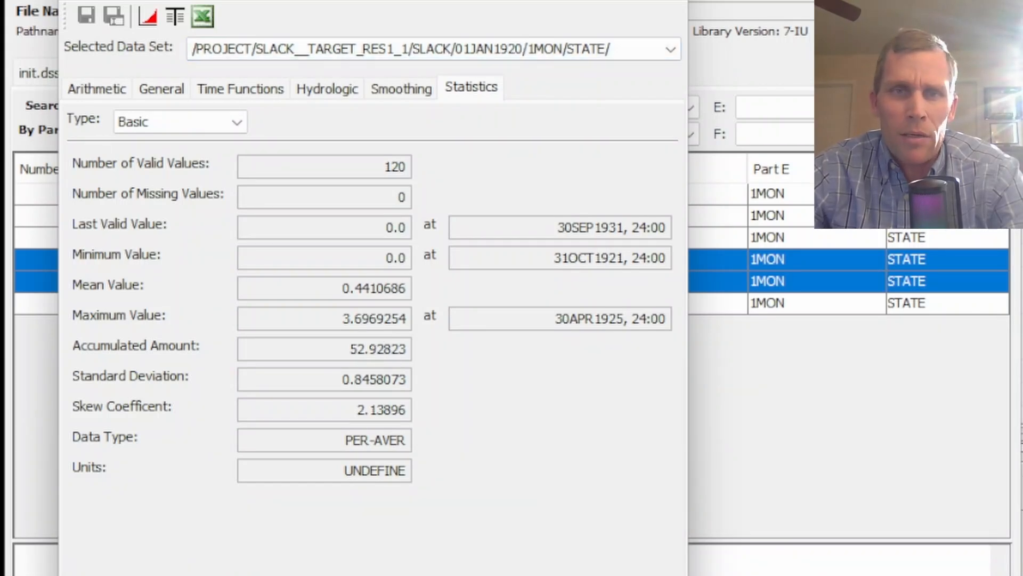
{"action": "key", "text": "alt+F4"}
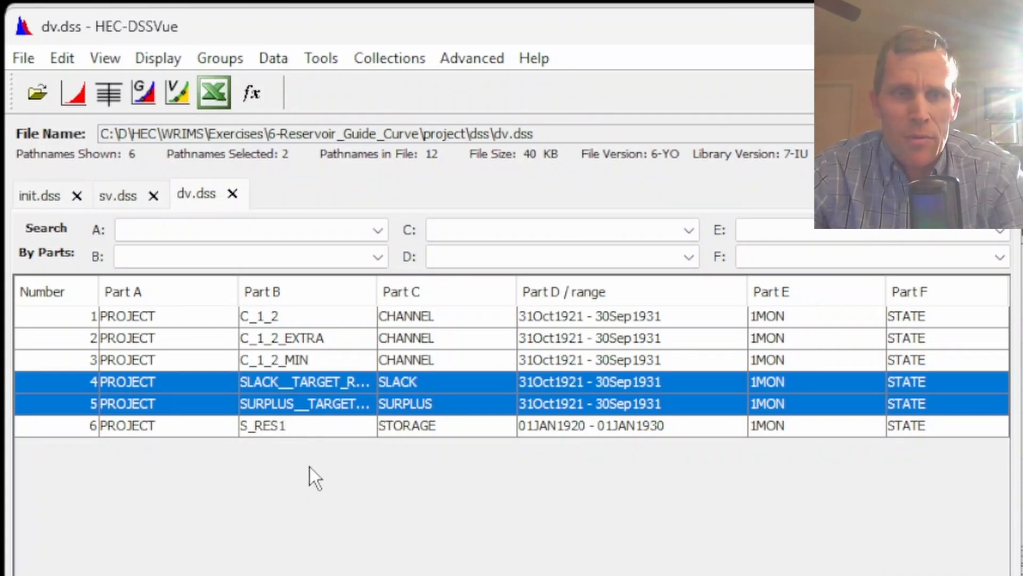
Start a manual time series entry for /PROJECT/T_RES1/STORAGE//1MON// starting 31OCT1921 2400, units TAF, type PER-AVER
{"action": "left_click", "coordinate": [307, 339]}
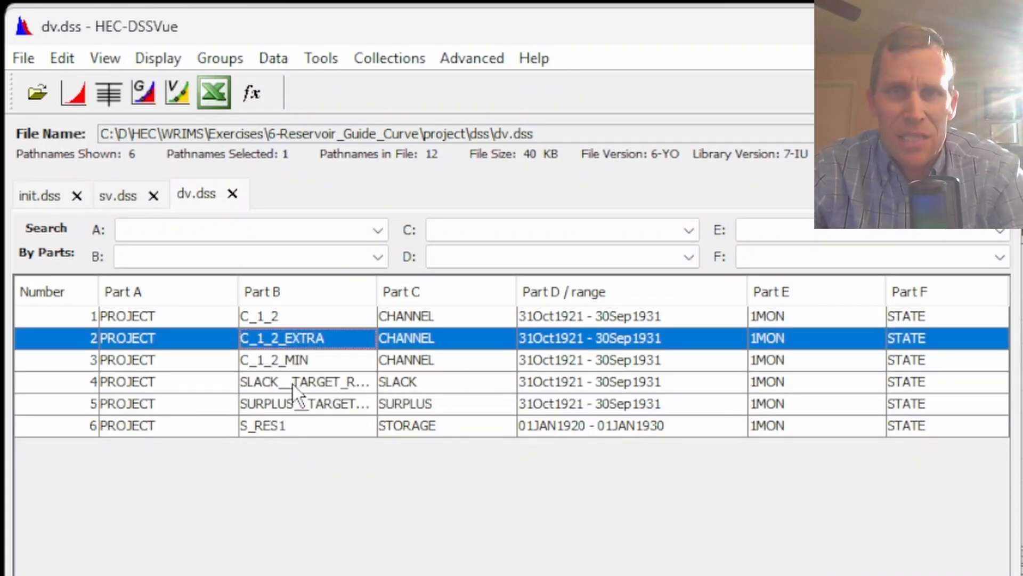
{"action": "left_click", "coordinate": [271, 63]}
{"action": "left_click", "coordinate": [302, 95]}
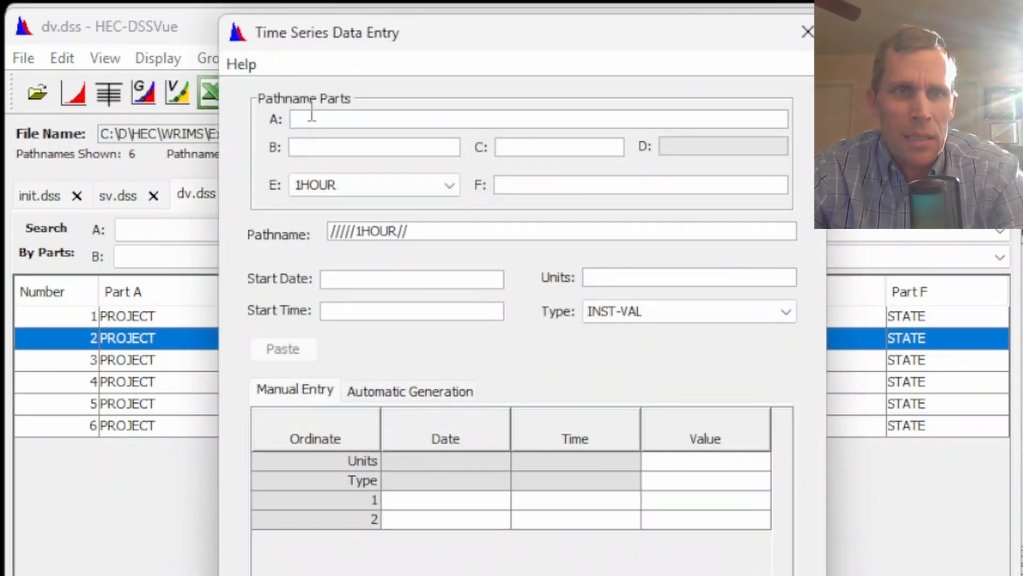
{"action": "left_click_drag", "start_coordinate": [404, 37], "coordinate": [347, 136]}
{"action": "left_click_drag", "start_coordinate": [346, 85], "coordinate": [377, 73]}
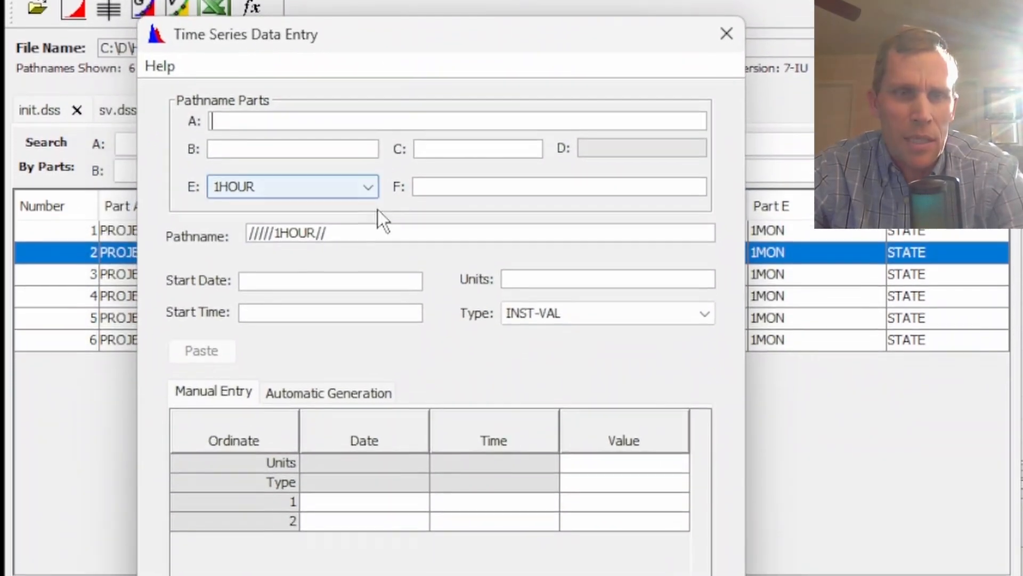
{"action": "left_click_drag", "start_coordinate": [400, 266], "coordinate": [205, 263]}
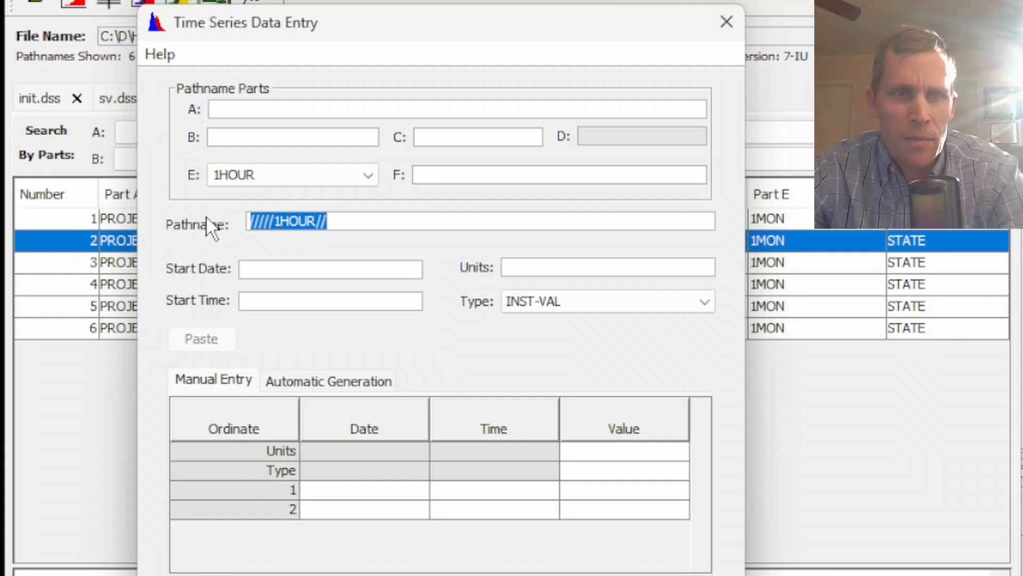
{"action": "type", "text": "/PROJECT/T_RES1/STORAGE//1MON//"}
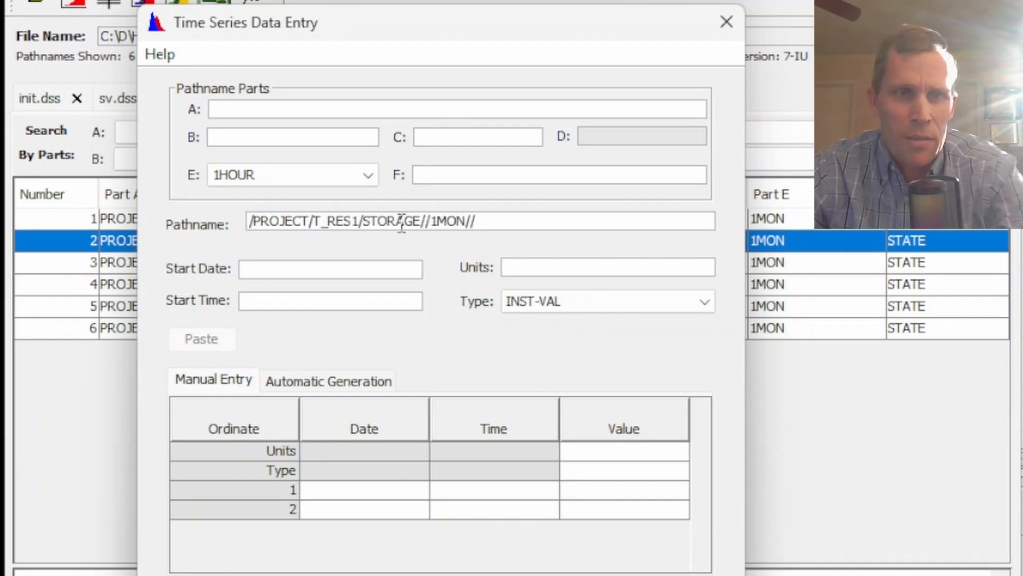
{"action": "left_click", "coordinate": [509, 221]}
{"action": "key", "text": "Return"}
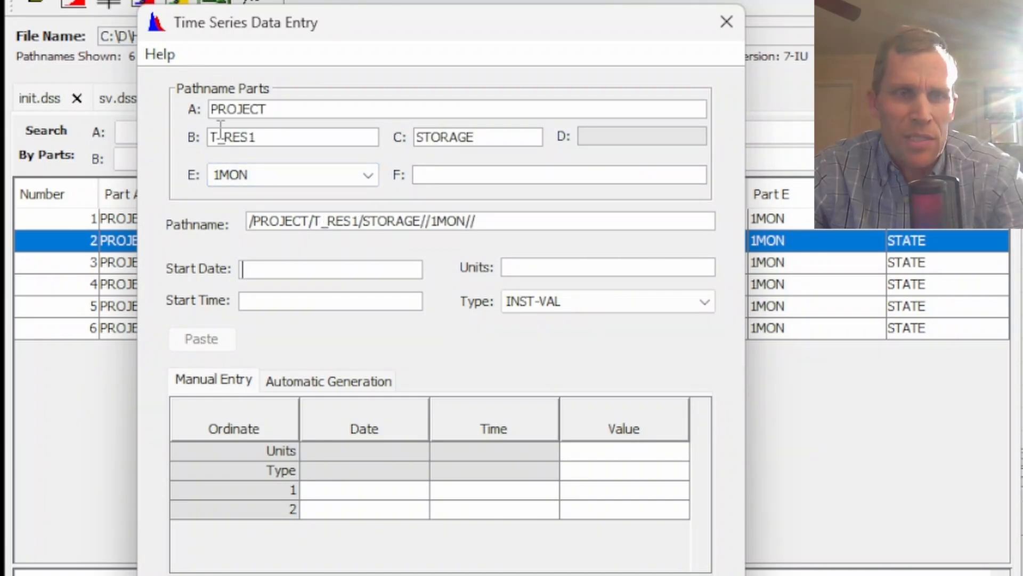
{"action": "left_click_drag", "start_coordinate": [262, 141], "coordinate": [175, 140]}
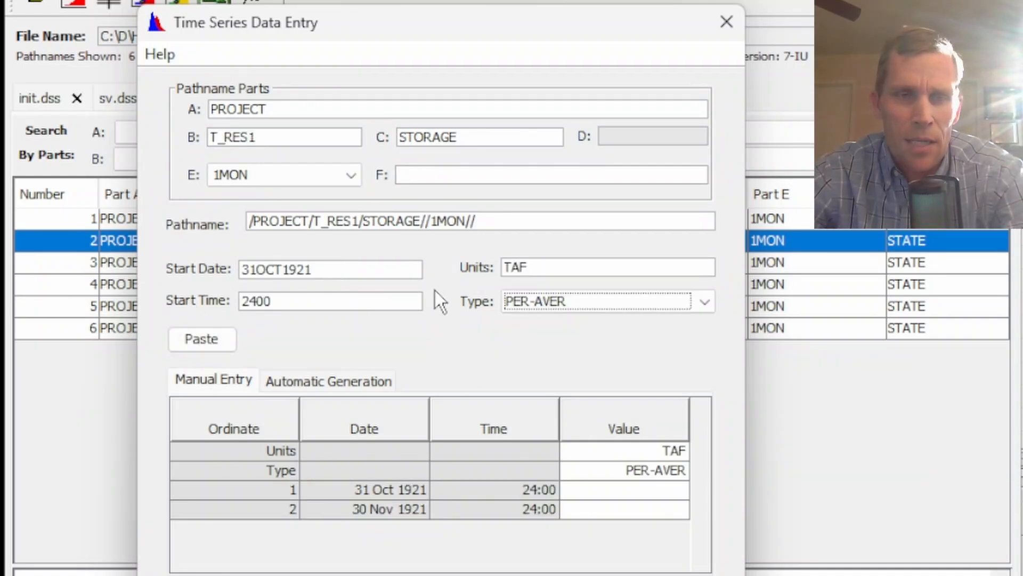
{"action": "left_click_drag", "start_coordinate": [515, 38], "coordinate": [468, 9]}
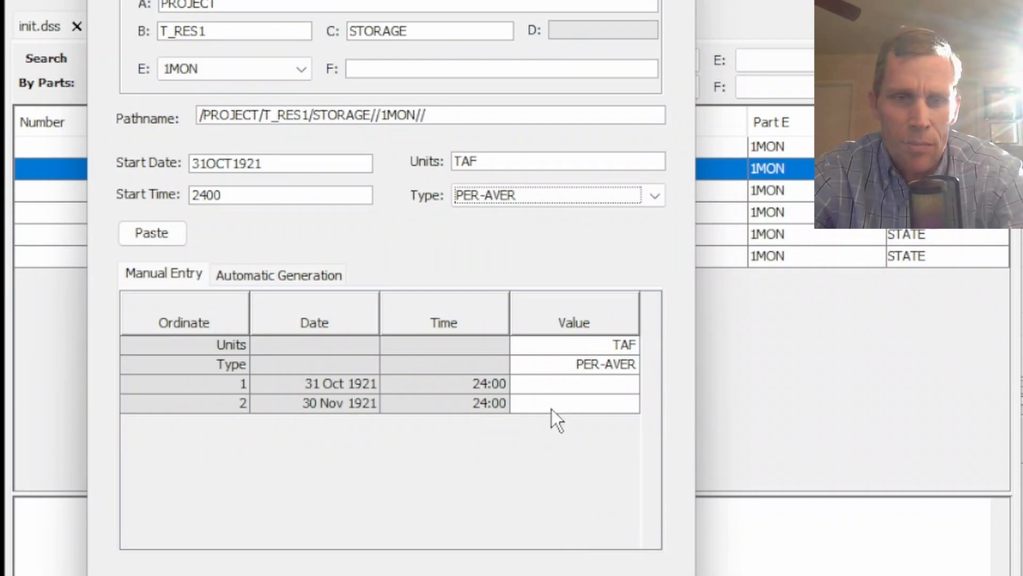
Enter the first year of monthly T_RES1 target values from res1_data, 50 through 51.1, starting 31 Oct 1921
{"action": "left_click", "coordinate": [565, 390]}
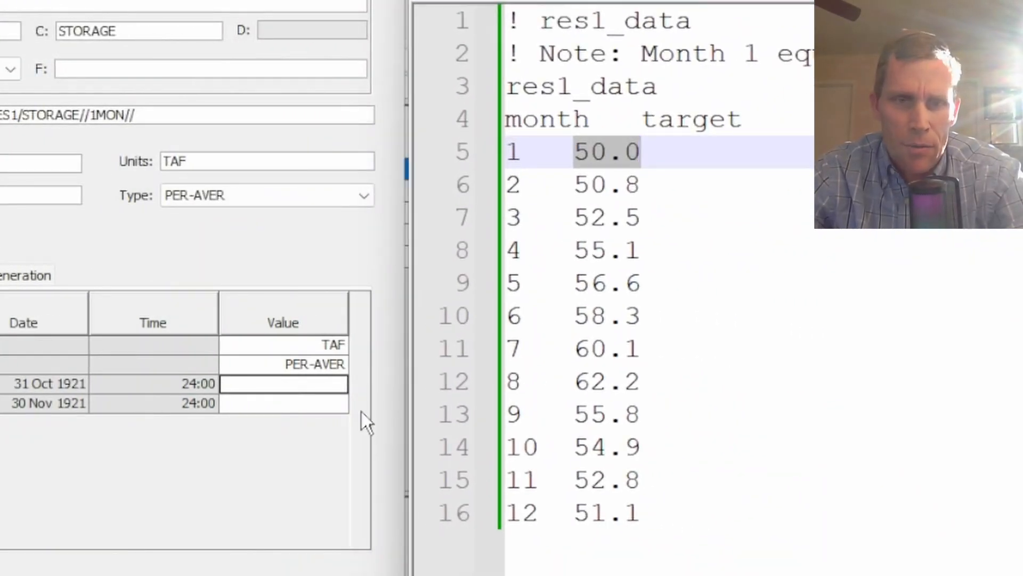
{"action": "left_click", "coordinate": [573, 152]}
{"action": "left_click", "coordinate": [325, 384]}
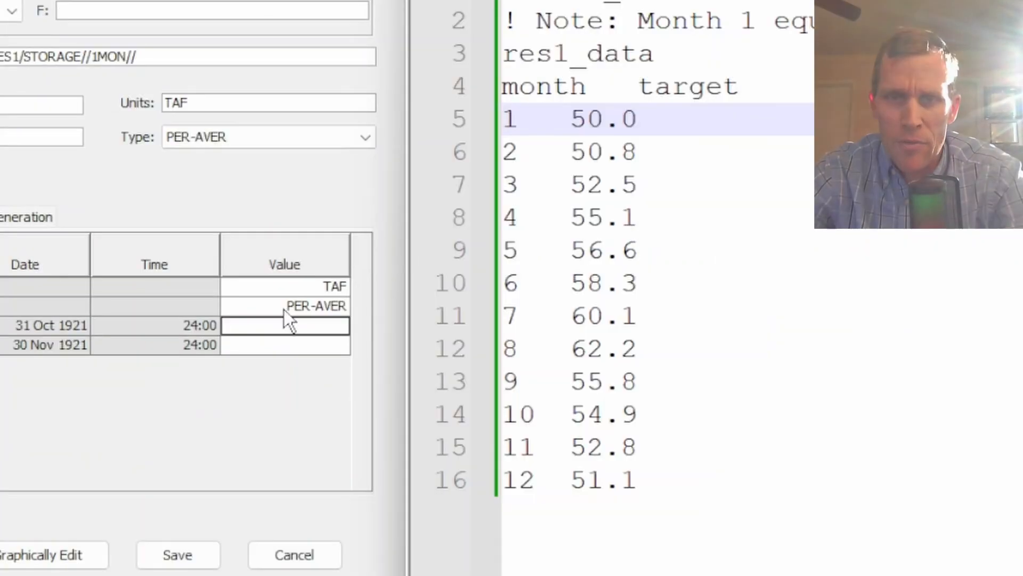
{"action": "type", "text": "5"}
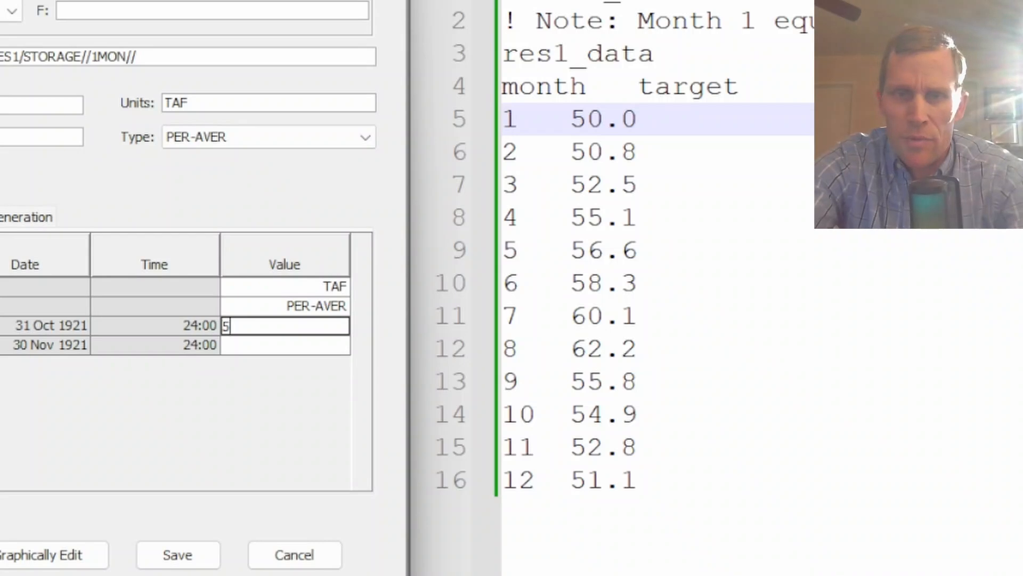
{"action": "type", "text": "0"}
{"action": "key", "text": "Return"}
{"action": "type", "text": "50.8"}
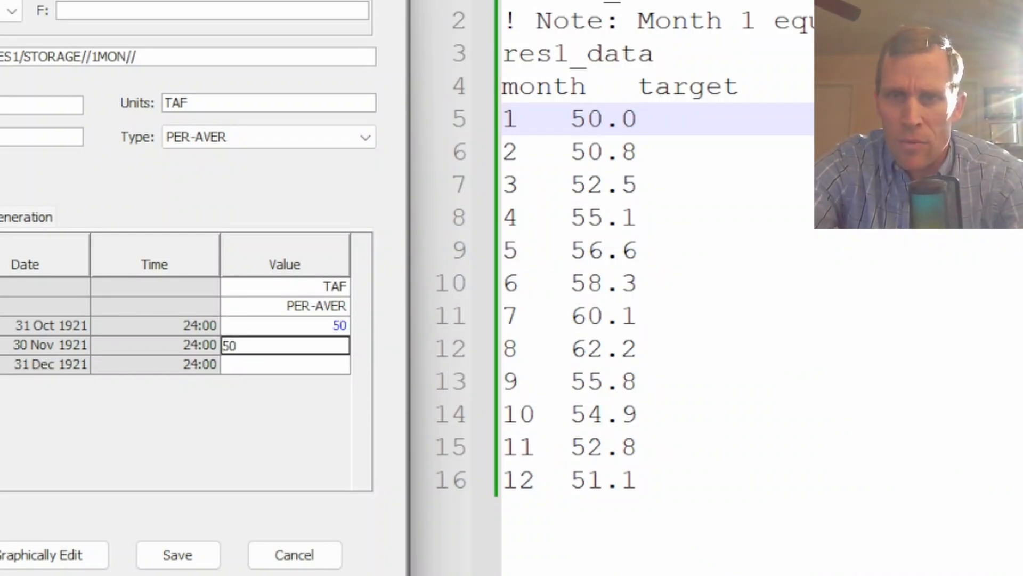
{"action": "key", "text": "Return"}
{"action": "type", "text": "52.5"}
{"action": "key", "text": "Return"}
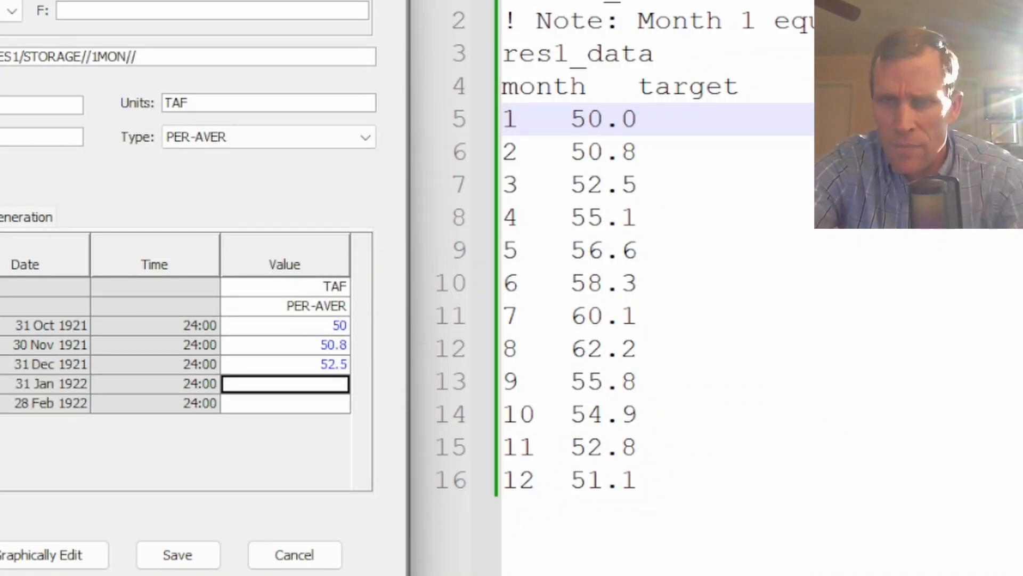
{"action": "type", "text": "55.1"}
{"action": "key", "text": "Return"}
{"action": "type", "text": "56.6"}
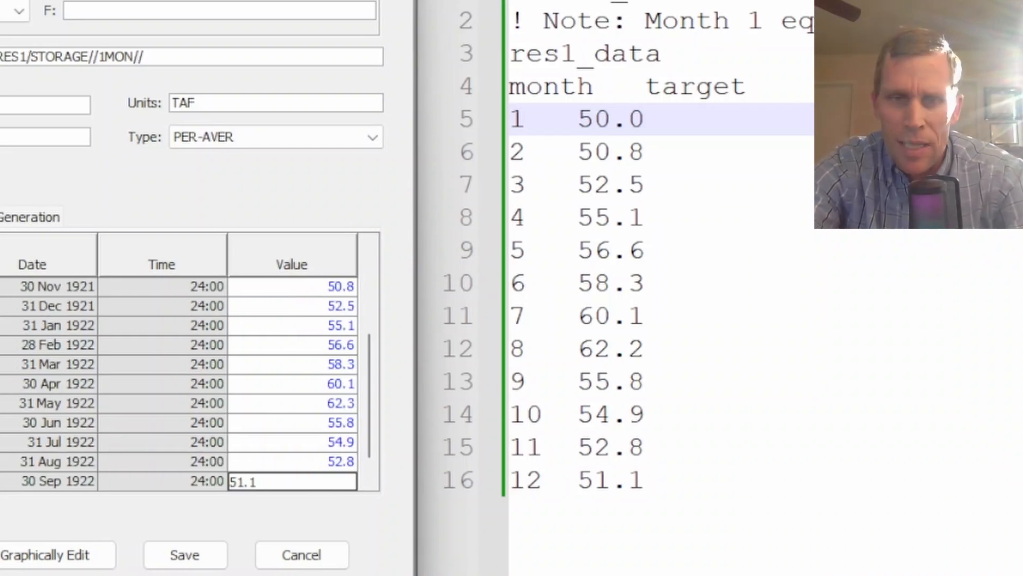
Copy the monthly target values and paste them repeatedly to fill the series through 30 Sep 1931, then save the record
{"action": "key", "text": "Up"}
{"action": "key", "text": "Up"}
{"action": "key", "text": "Up"}
{"action": "key", "text": "Up"}
{"action": "key", "text": "Up"}
{"action": "key", "text": "Up"}
{"action": "key", "text": "Up"}
{"action": "key", "text": "Up"}
{"action": "key", "text": "Up"}
{"action": "key", "text": "Up"}
{"action": "key", "text": "Up"}
{"action": "key", "text": "Up"}
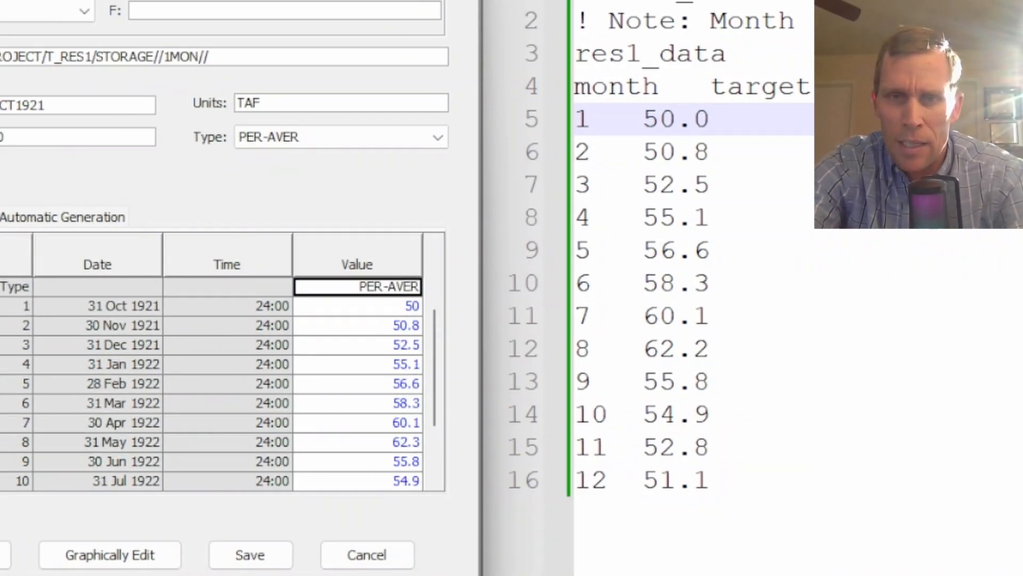
{"action": "key", "text": "shift+Down"}
{"action": "key", "text": "shift+Down"}
{"action": "key", "text": "shift+Down"}
{"action": "key", "text": "shift+Down"}
{"action": "key", "text": "shift+Down"}
{"action": "key", "text": "shift+Down"}
{"action": "key", "text": "shift+Down"}
{"action": "key", "text": "shift+Down"}
{"action": "key", "text": "shift+Down"}
{"action": "key", "text": "shift+Down"}
{"action": "key", "text": "shift+Down"}
{"action": "key", "text": "shift+Down"}
{"action": "key", "text": "shift+Down"}
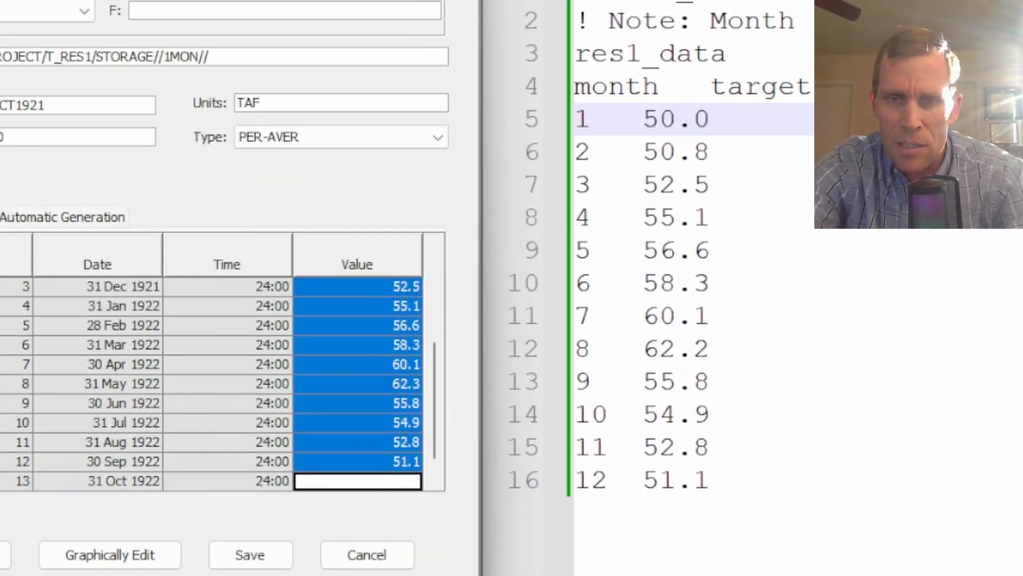
{"action": "key", "text": "shift+Up"}
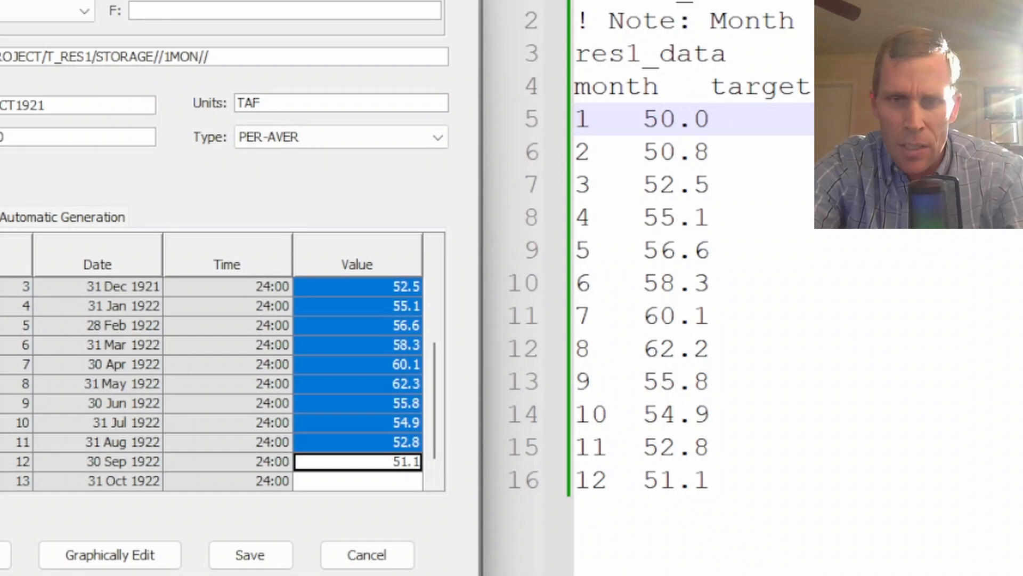
{"action": "key", "text": "Down"}
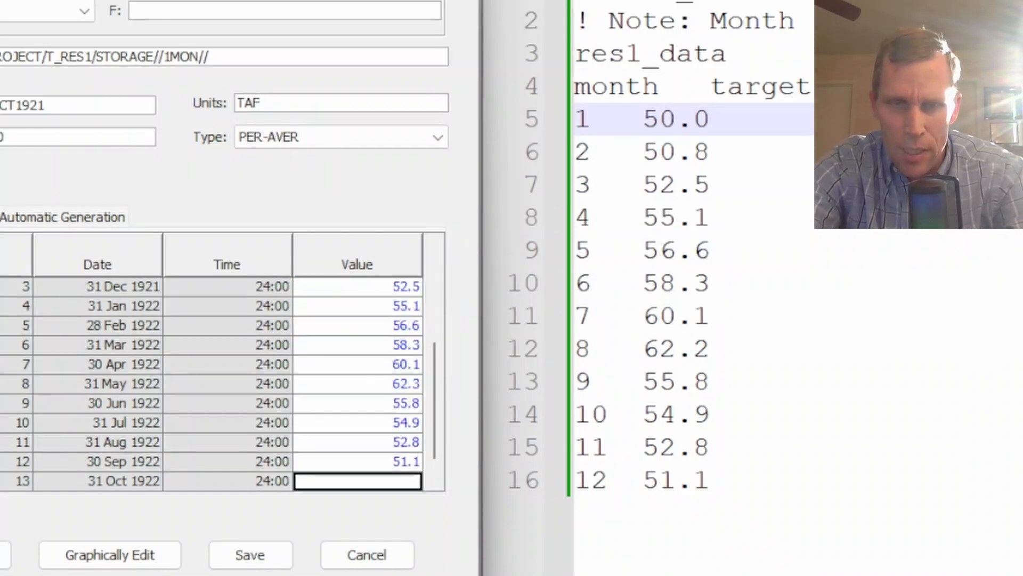
{"action": "type", "text": "50"}
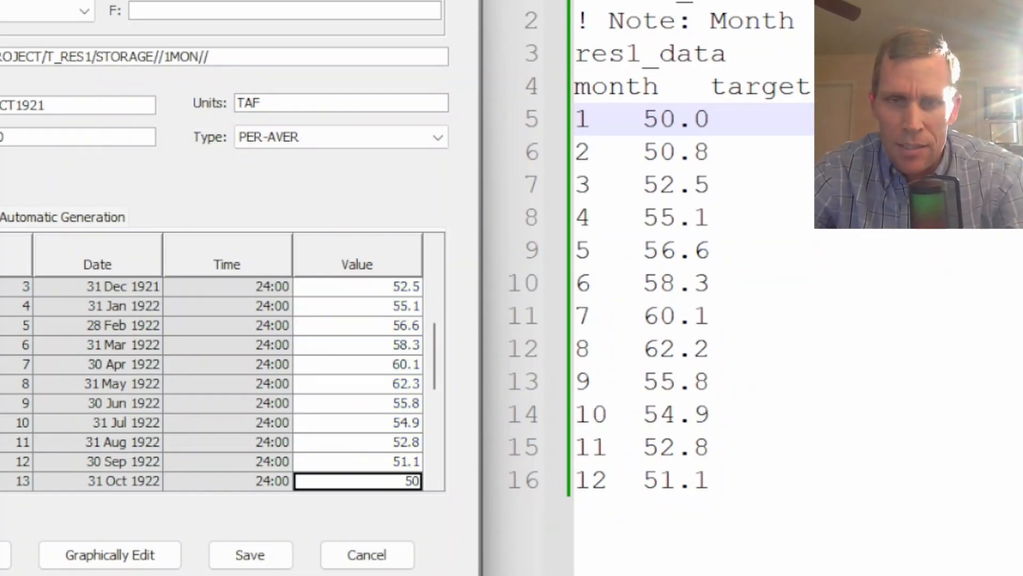
{"action": "scroll", "coordinate": [371, 401], "scroll_direction": "down", "scroll_amount": 4}
{"action": "left_click", "coordinate": [371, 459]}
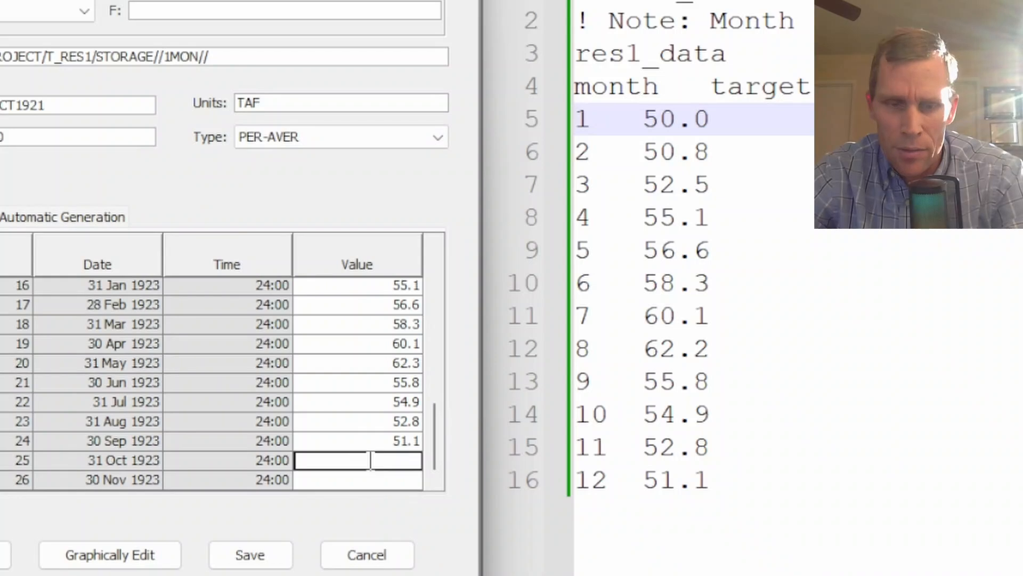
{"action": "key", "text": "ctrl+v"}
{"action": "scroll", "coordinate": [370, 462], "scroll_direction": "down", "scroll_amount": 4}
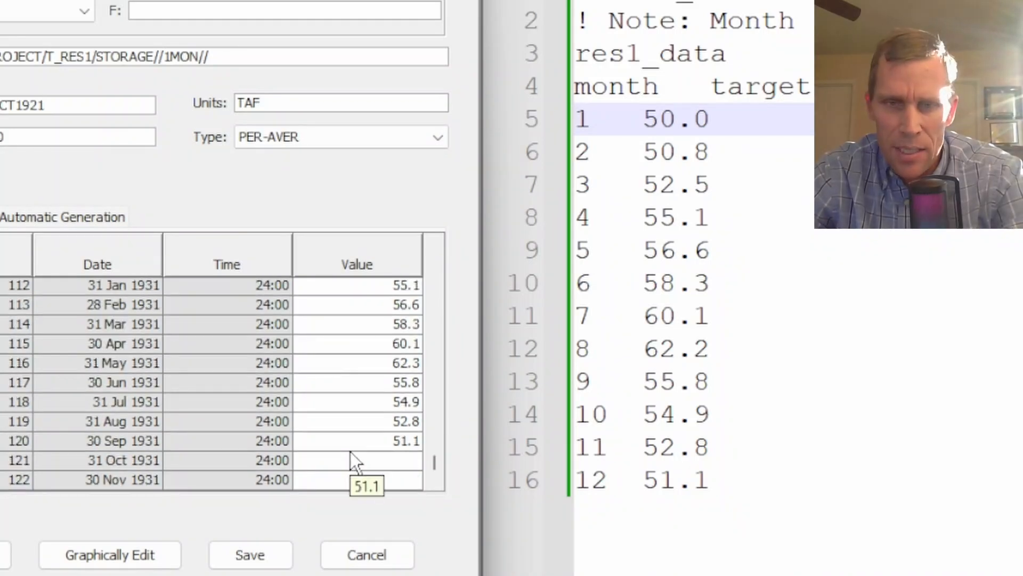
{"action": "left_click", "coordinate": [226, 549]}
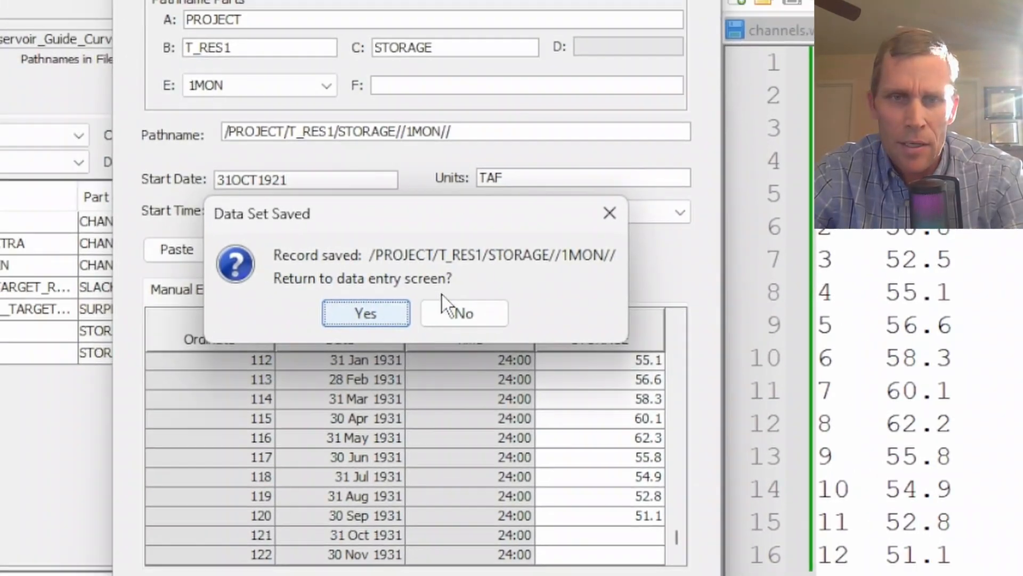
{"action": "left_click", "coordinate": [448, 309]}
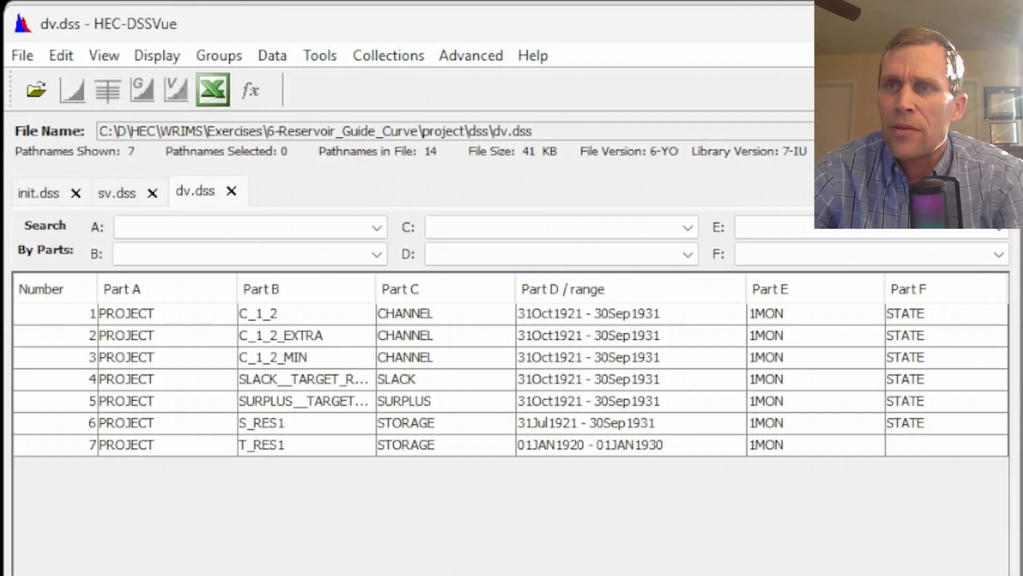
Plot the S_RES1 storage and T_RES1 target records together and zoom into the early years
{"action": "left_click", "coordinate": [460, 426]}
{"action": "left_click", "coordinate": [428, 445], "text": "ctrl"}
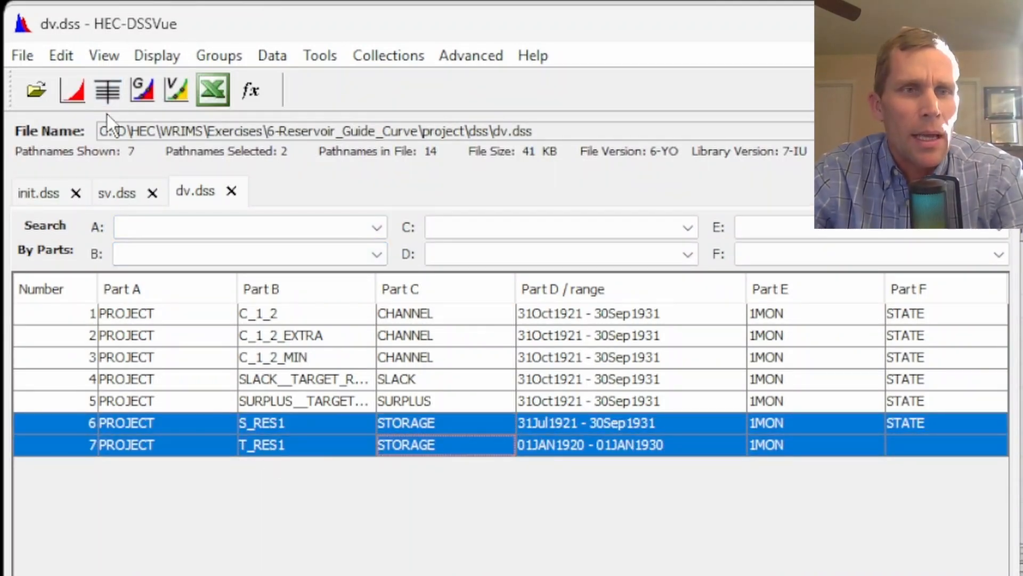
{"action": "left_click", "coordinate": [78, 91]}
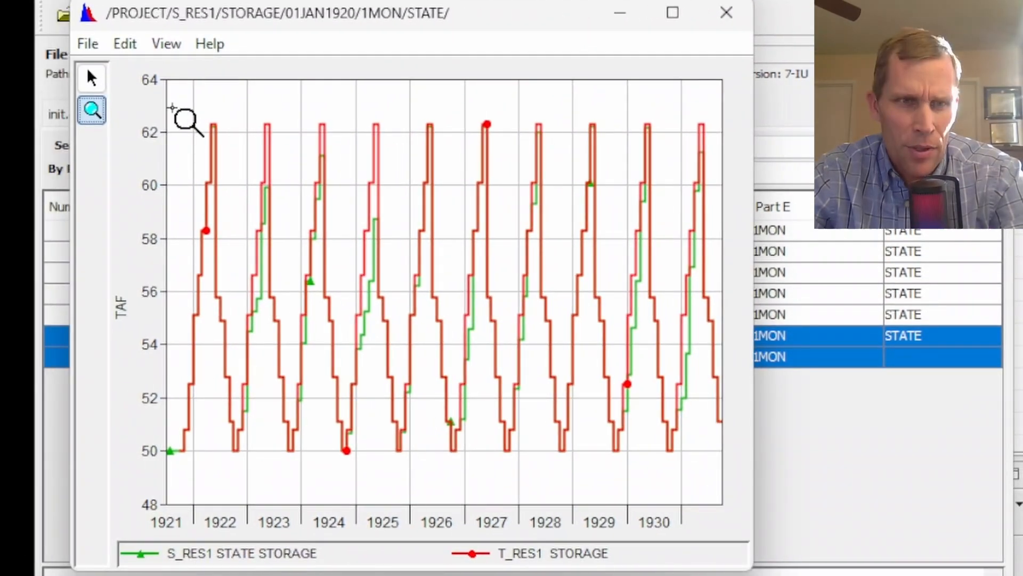
{"action": "left_click_drag", "start_coordinate": [103, 122], "coordinate": [184, 501]}
{"action": "left_click_drag", "start_coordinate": [254, 483], "coordinate": [335, 486]}
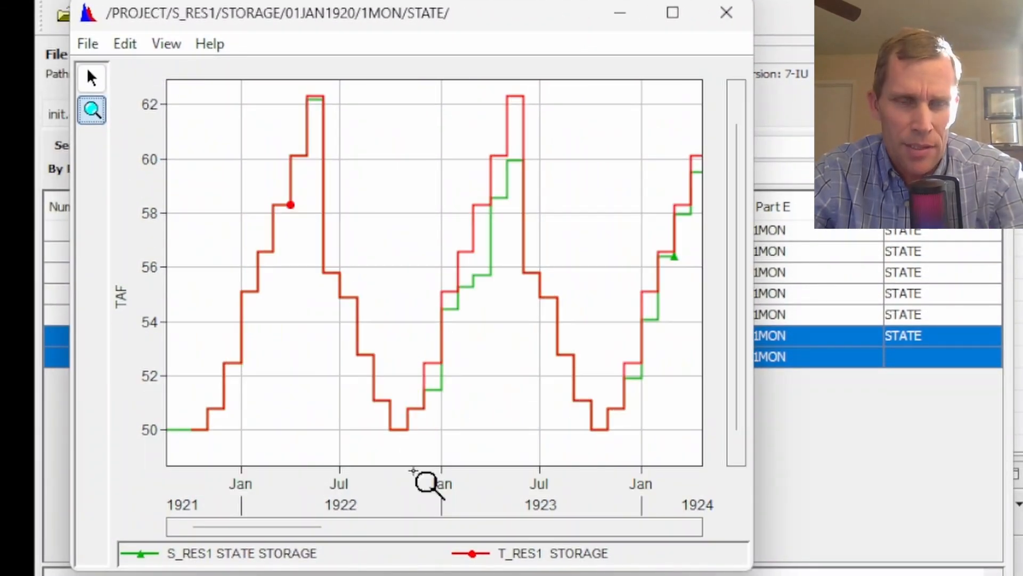
Highlight each series from the legend and scroll through later years to compare storage against the target, then close the plot
{"action": "left_click_drag", "start_coordinate": [754, 389], "coordinate": [891, 407]}
{"action": "left_click", "coordinate": [582, 554]}
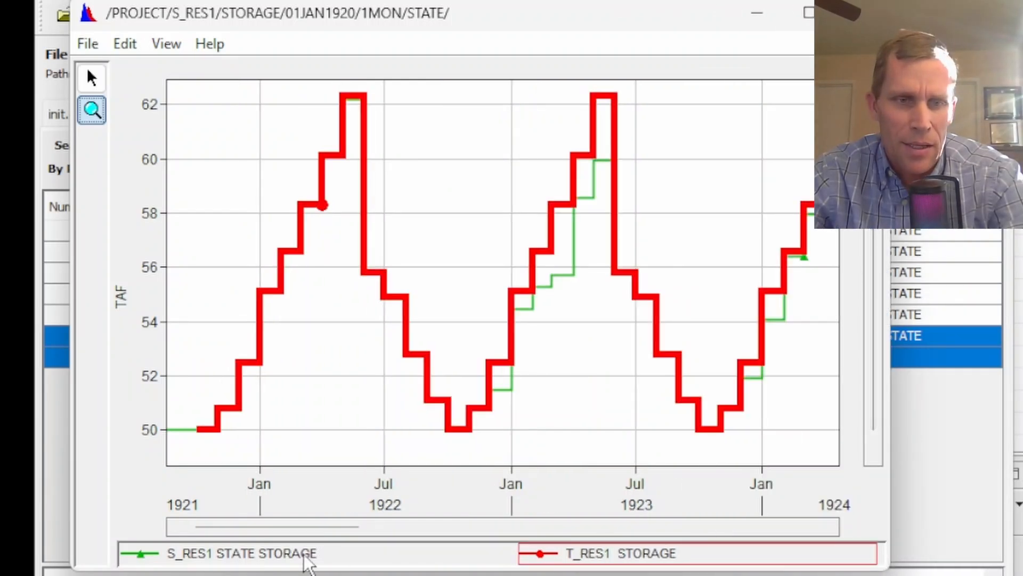
{"action": "left_click", "coordinate": [283, 554]}
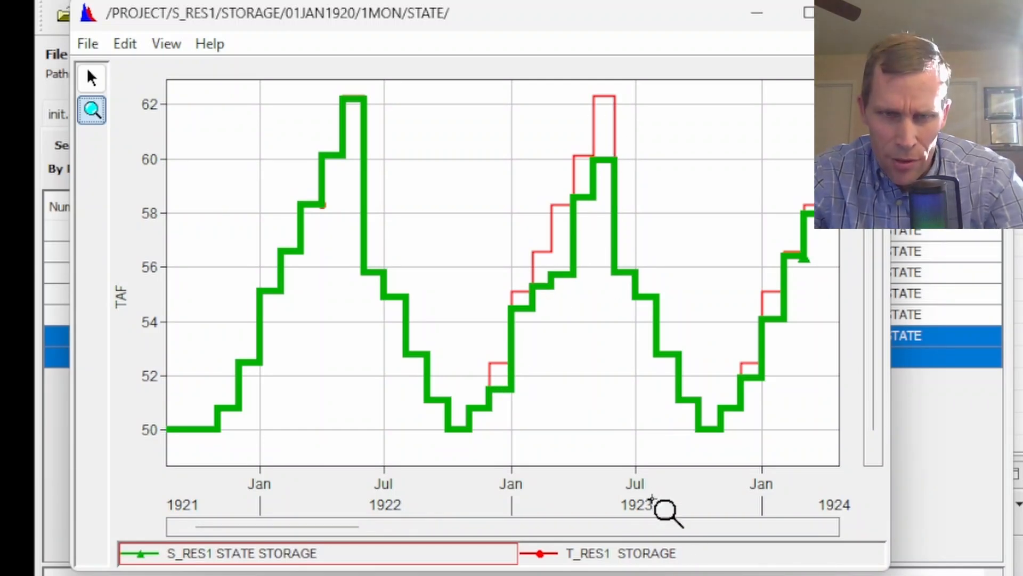
{"action": "left_click_drag", "start_coordinate": [309, 534], "coordinate": [384, 528]}
{"action": "left_click", "coordinate": [304, 560]}
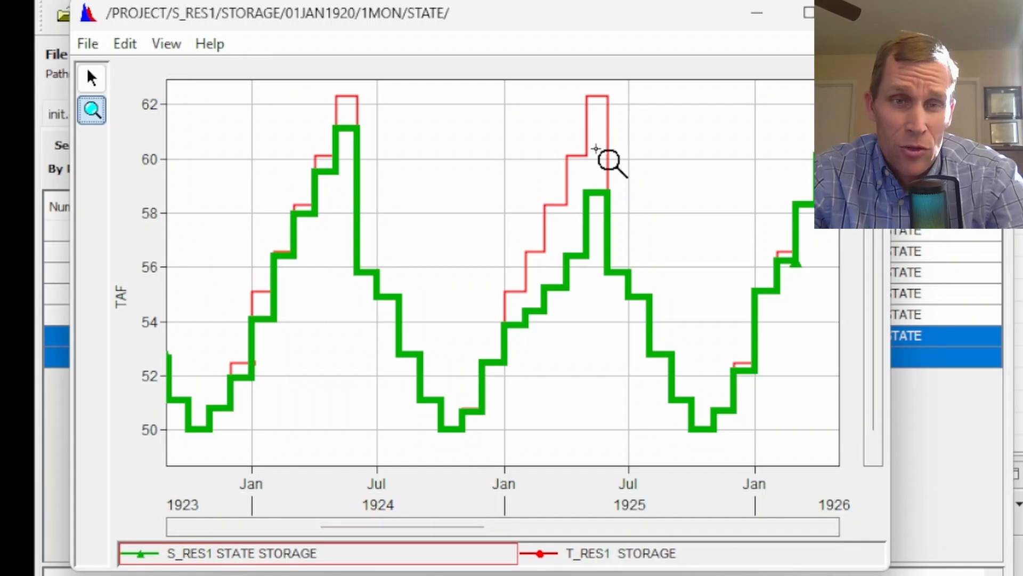
{"action": "left_click_drag", "start_coordinate": [453, 529], "coordinate": [754, 530]}
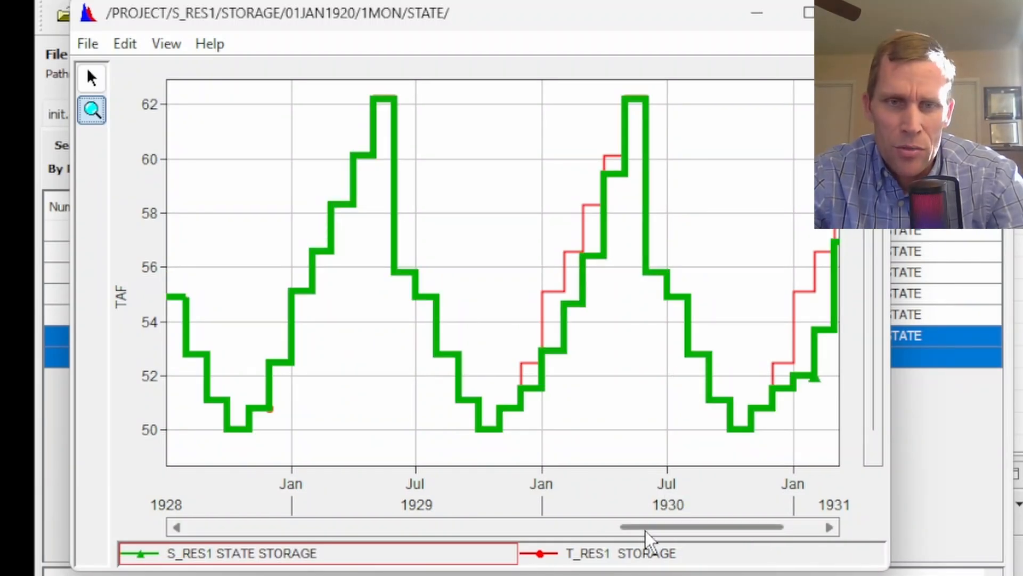
{"action": "left_click_drag", "start_coordinate": [645, 531], "coordinate": [361, 538]}
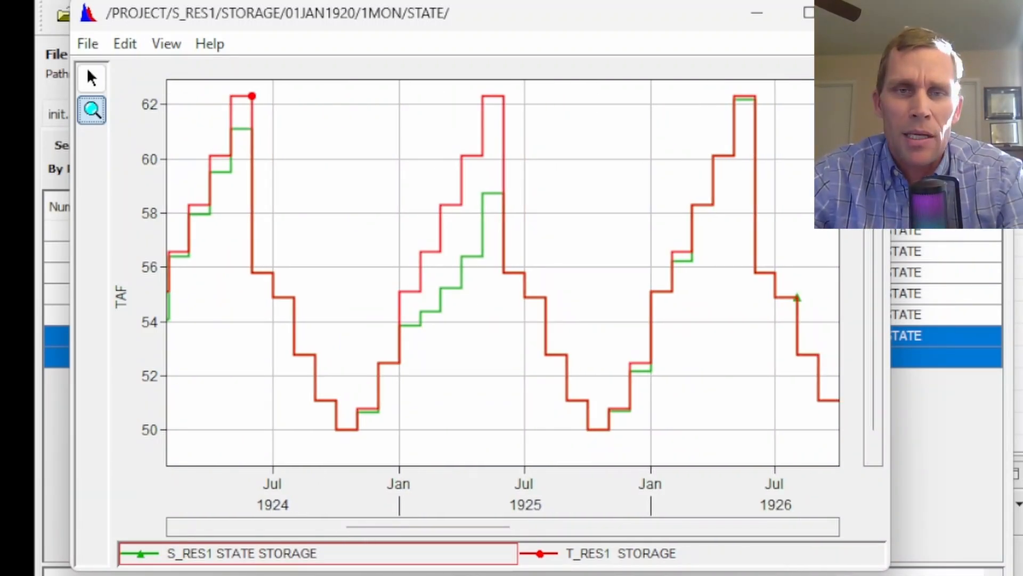
{"action": "left_click", "coordinate": [863, 13]}
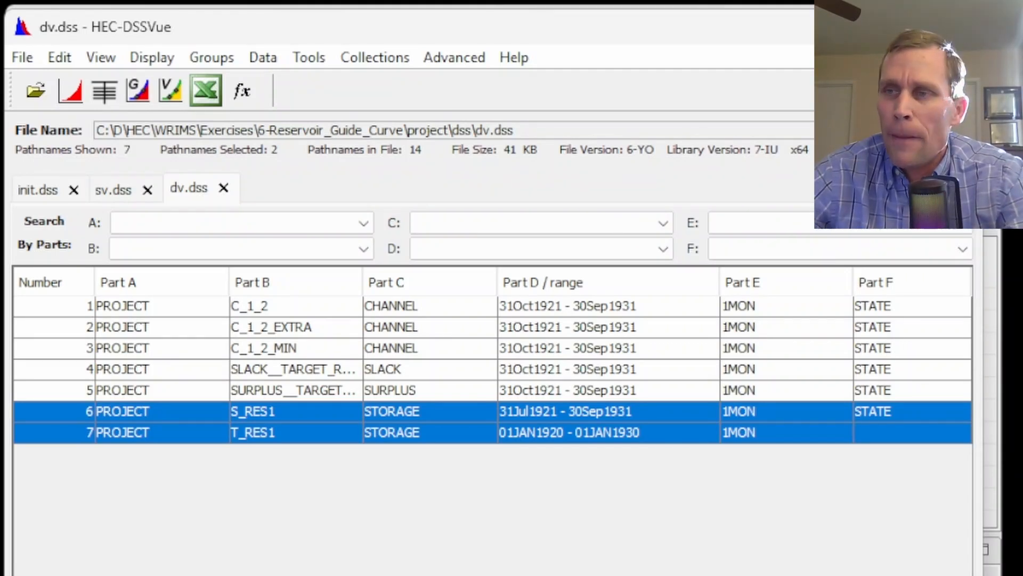
Switch to the text editor and replace res1_data.table with a version holding target_min and target_max columns, removing its indentation
{"action": "key", "text": "alt+Tab"}
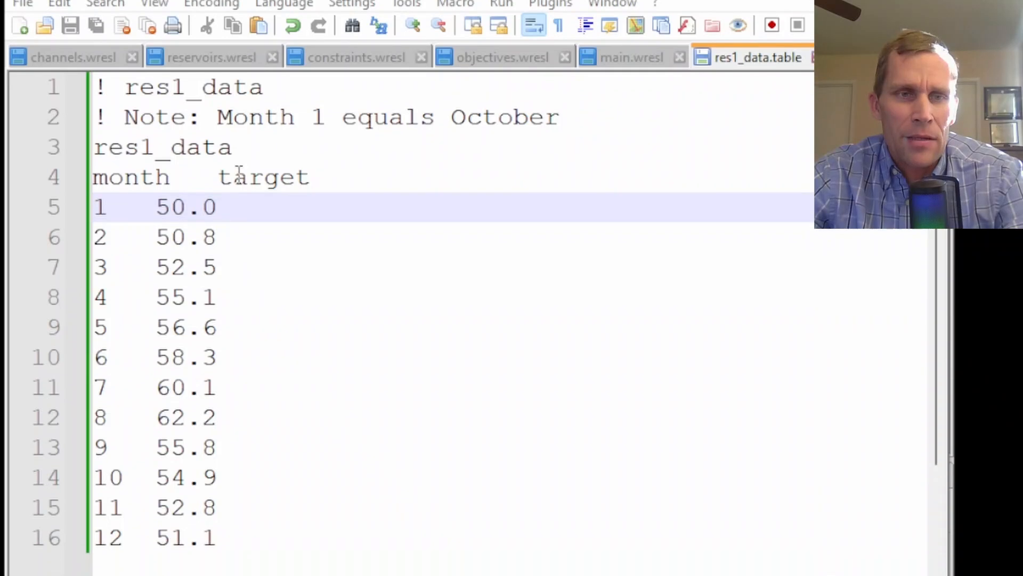
{"action": "double_click", "coordinate": [248, 226]}
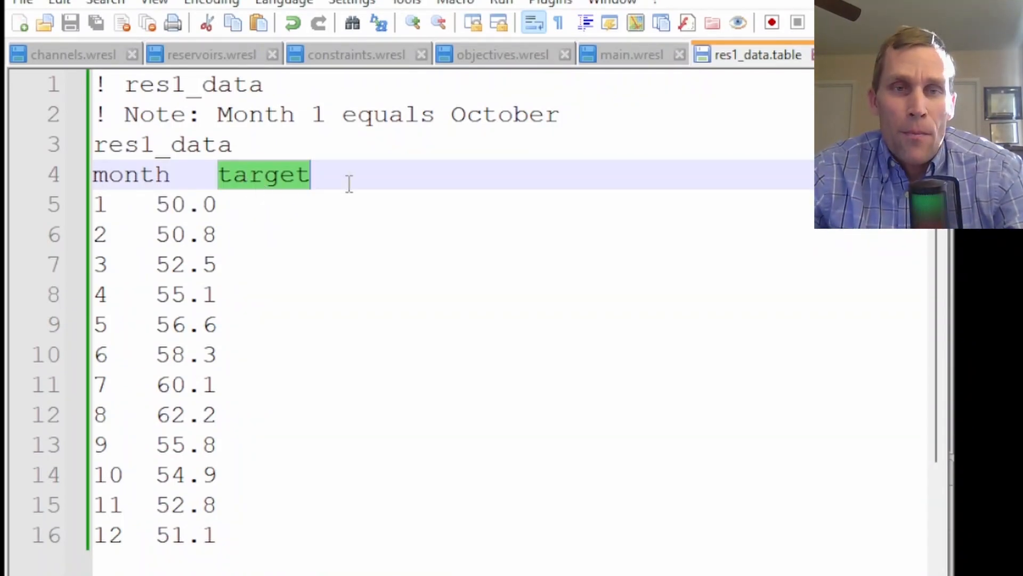
{"action": "key", "text": "ctrl+a"}
{"action": "type", "text": "! res1_data \t! Note: Month 1 equals October \tres1_data \tmonth\ttarget_min\ttarget_max \t1\t50.0\t55.0 \t2\t50.8\t55.8 \t3\t52.5\t57.5 \t4\t55.1\t60.1 \t5\t56.6\t61.6 \t6\t58.3\t63.3 \t7\t60.1\t65.1 \t8\t58.0\t63.0 \t9\t55.8\t60.8 \t10\t54.9\t59.9 \t11\t52.8\t57.8 \t12\t51.1\t56.1"}
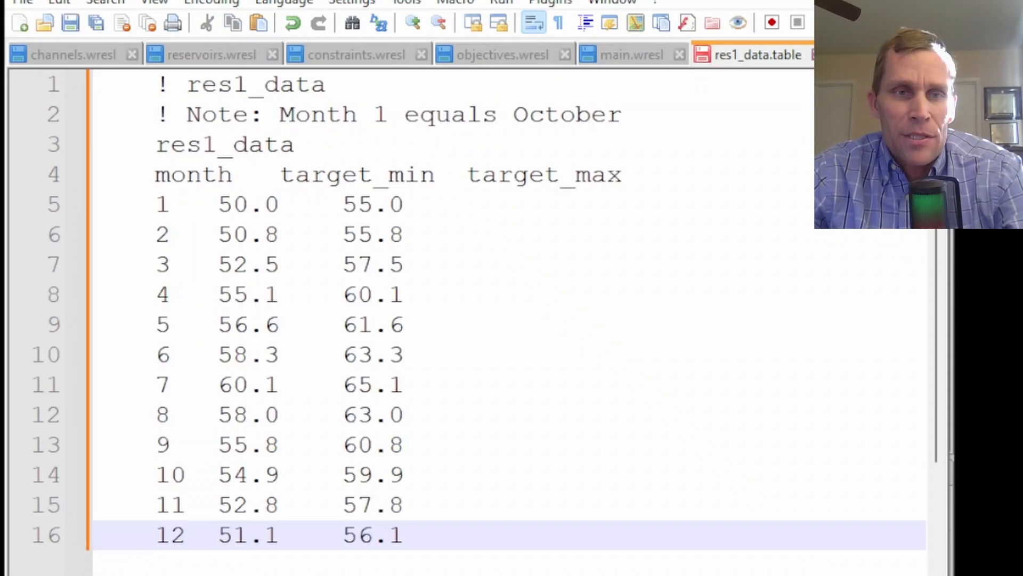
{"action": "key", "text": "shift+Up"}
{"action": "key", "text": "ctrl+shift+Left"}
{"action": "key", "text": "ctrl+shift+Left"}
{"action": "key", "text": "ctrl+shift+Left"}
{"action": "key", "text": "ctrl+a"}
{"action": "key", "text": "shift+Tab"}
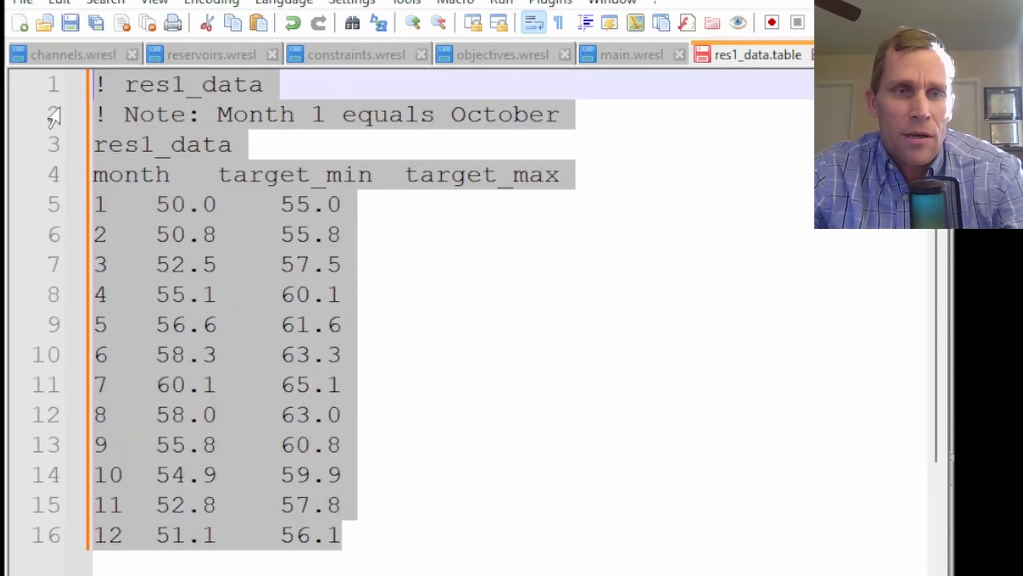
Review the target_min and target_max values month by month in the table
{"action": "left_click", "coordinate": [223, 211]}
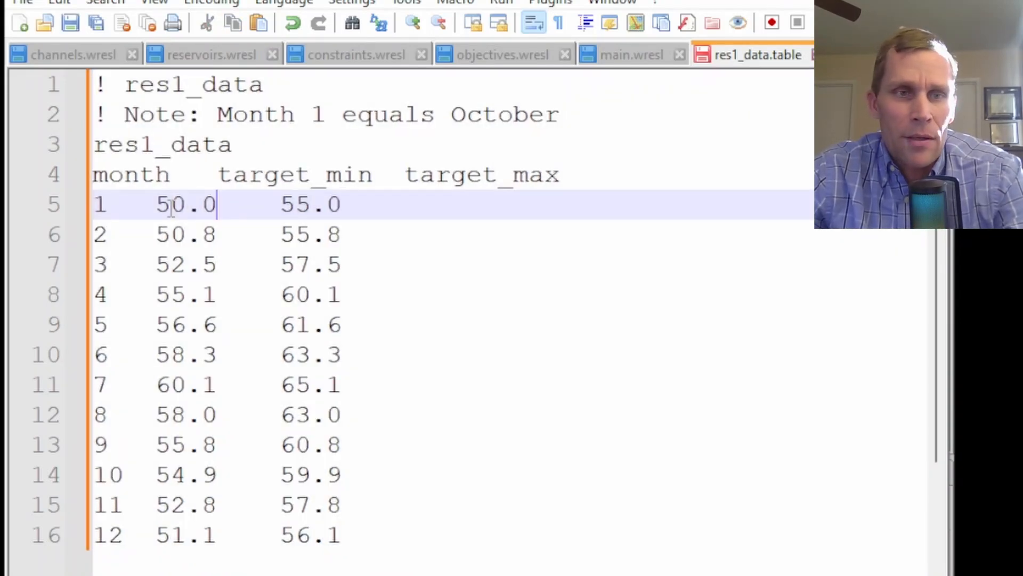
{"action": "left_click_drag", "start_coordinate": [156, 205], "coordinate": [212, 204]}
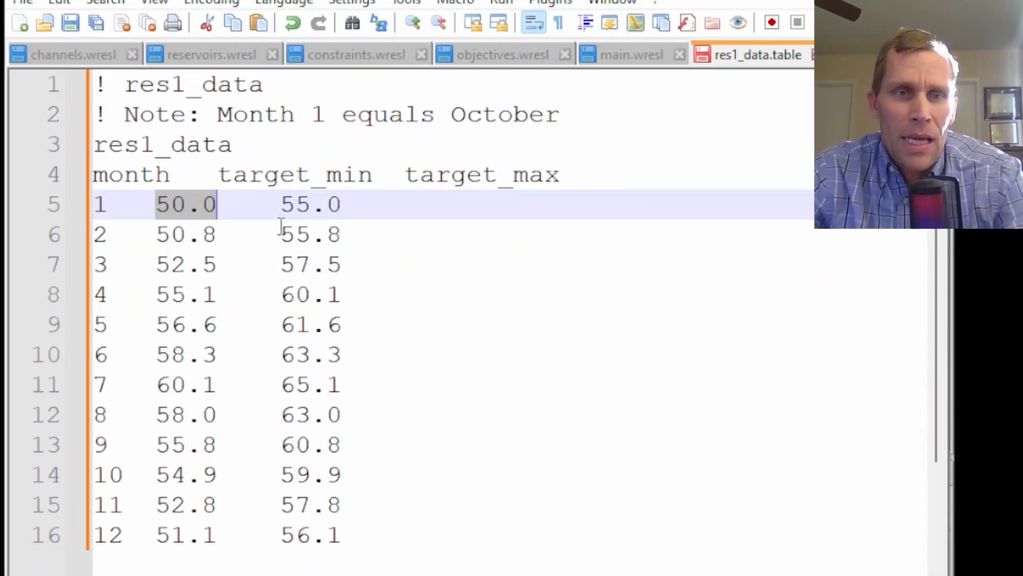
{"action": "left_click_drag", "start_coordinate": [359, 202], "coordinate": [257, 193]}
{"action": "key", "text": "Left"}
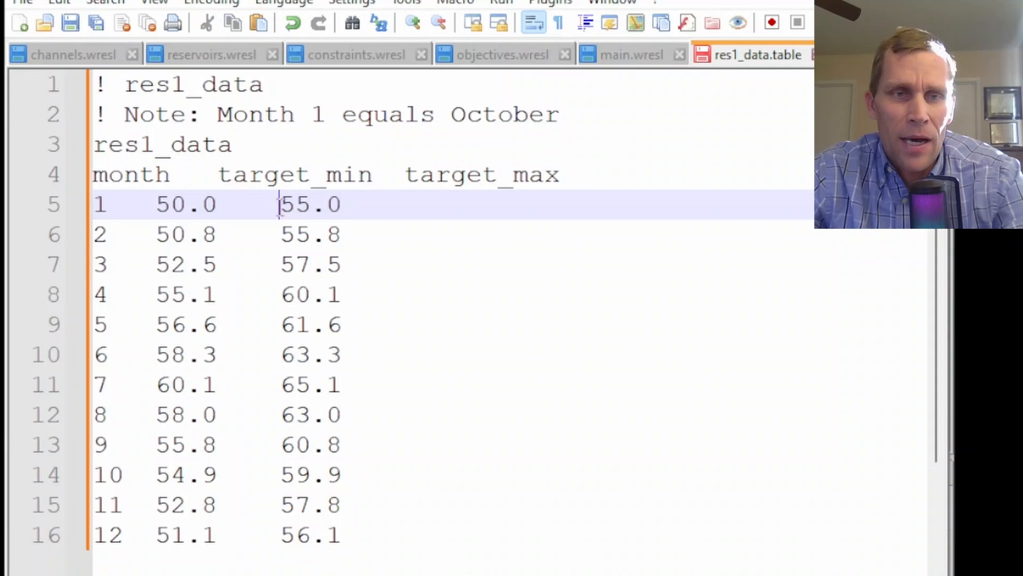
{"action": "key", "text": "shift+Right"}
{"action": "key", "text": "shift+Right"}
{"action": "key", "text": "shift+Right"}
{"action": "key", "text": "shift+Right"}
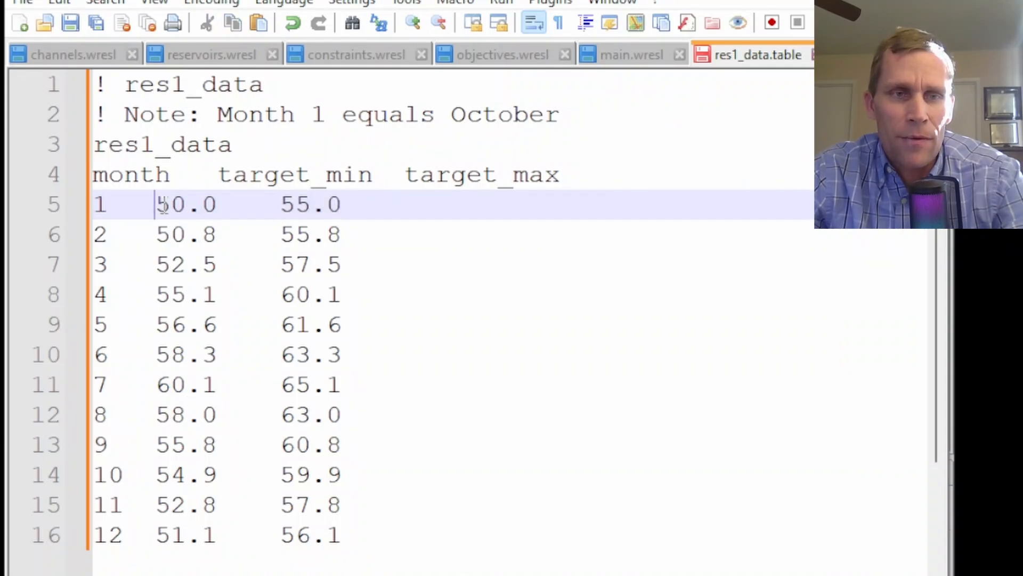
{"action": "double_click", "coordinate": [162, 205]}
{"action": "double_click", "coordinate": [294, 204]}
{"action": "left_click_drag", "start_coordinate": [164, 231], "coordinate": [334, 235]}
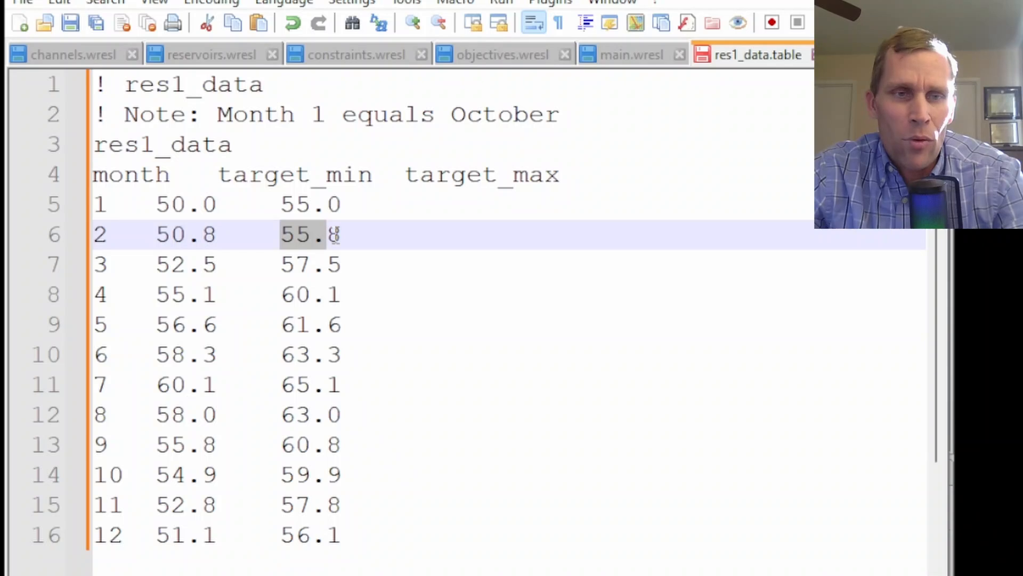
{"action": "left_click", "coordinate": [388, 533]}
Save res1_data.table and switch to the reservoirs.wresl file
{"action": "left_click", "coordinate": [98, 22]}
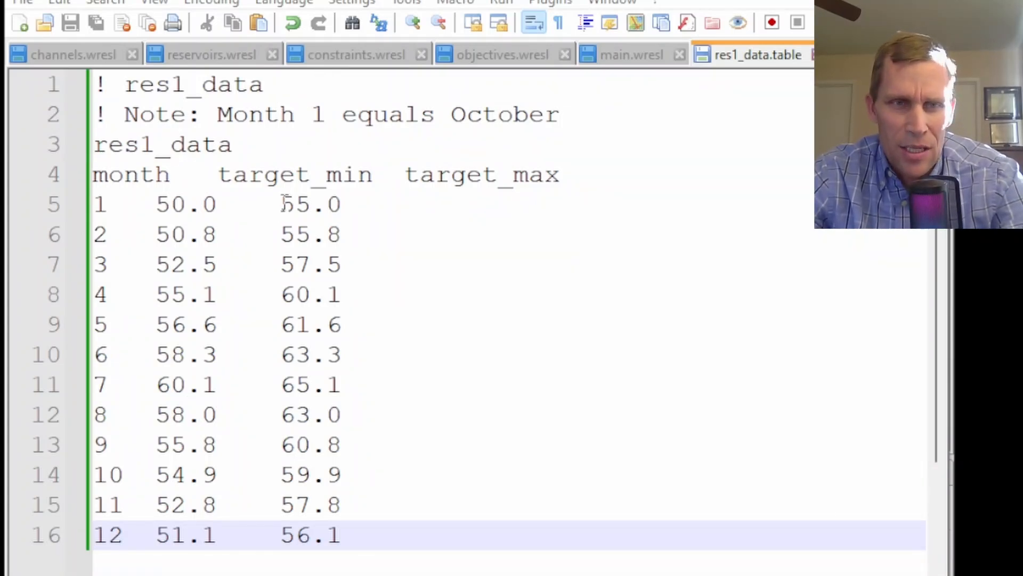
{"action": "left_click", "coordinate": [198, 53]}
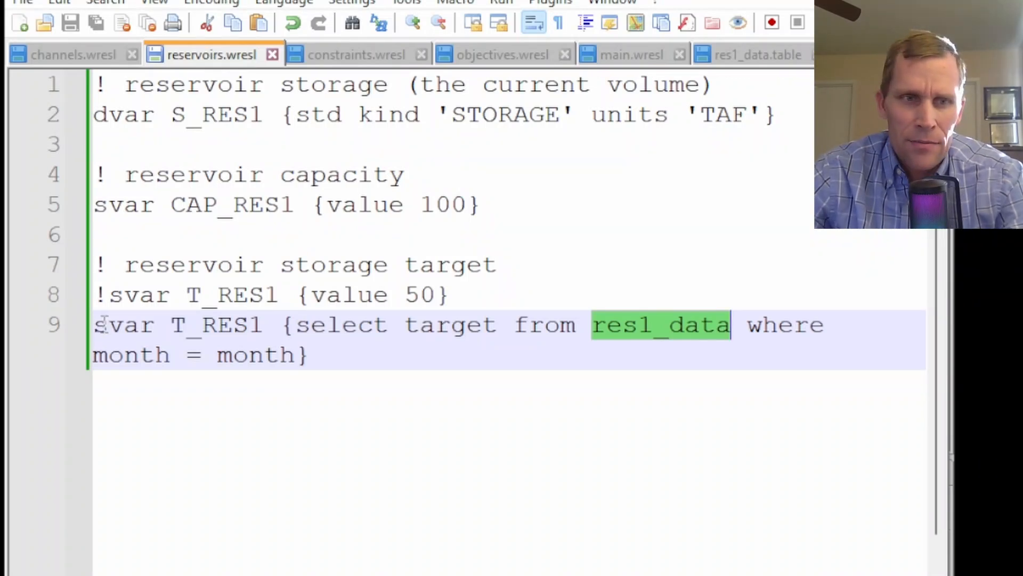
Replace the single T_RES1 target definitions with T_RES1_MIN and T_RES1_MAX svars selecting target_min and target_max from res1_data by month, unindented
{"action": "left_click", "coordinate": [233, 292]}
{"action": "double_click", "coordinate": [234, 292]}
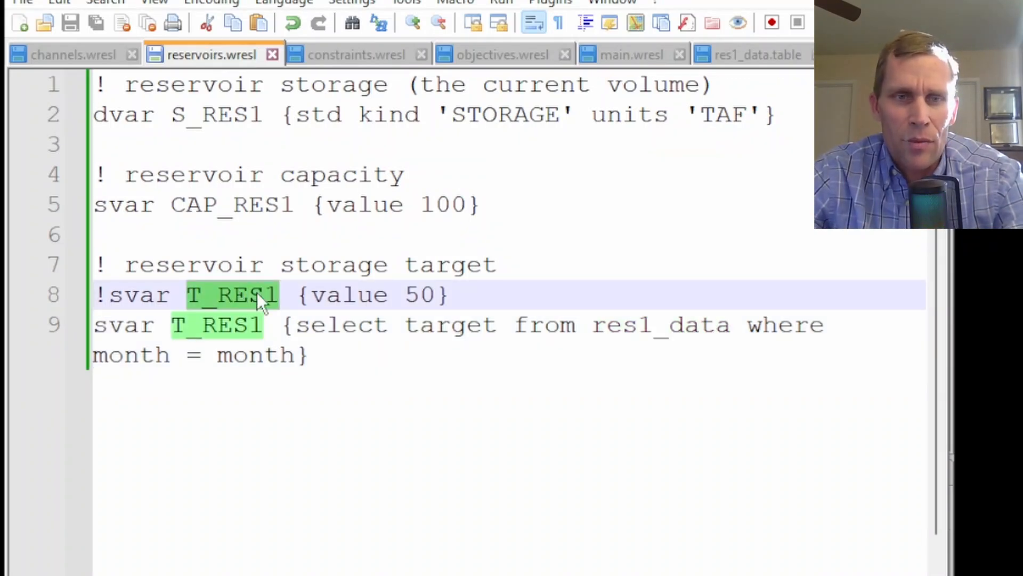
{"action": "double_click", "coordinate": [439, 293]}
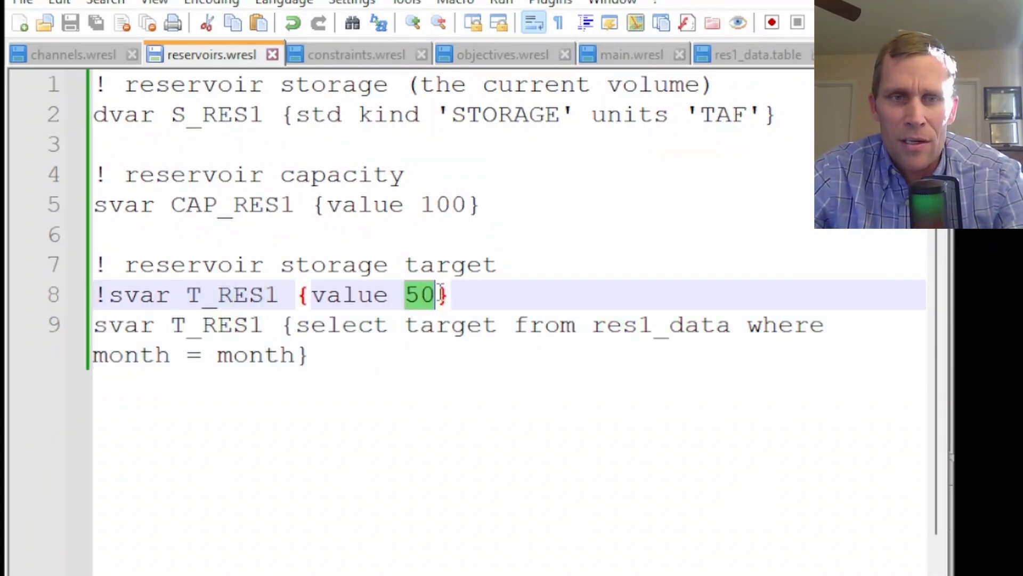
{"action": "double_click", "coordinate": [225, 327]}
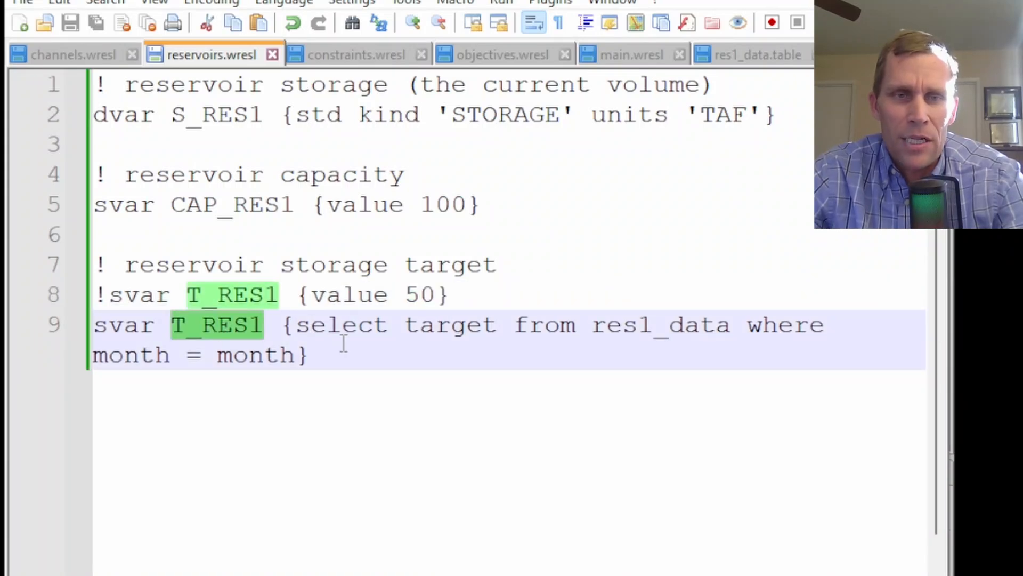
{"action": "left_click_drag", "start_coordinate": [327, 361], "coordinate": [24, 312]}
{"action": "type", "text": "svar T_RES1_MIN {select target_min from res1_data where month = month}     svar T_RES1_MAX {select target_max from res1_data where month = month}"}
{"action": "left_click_drag", "start_coordinate": [297, 424], "coordinate": [197, 300]}
{"action": "key", "text": "shift+Tab"}
{"action": "left_click", "coordinate": [143, 299]}
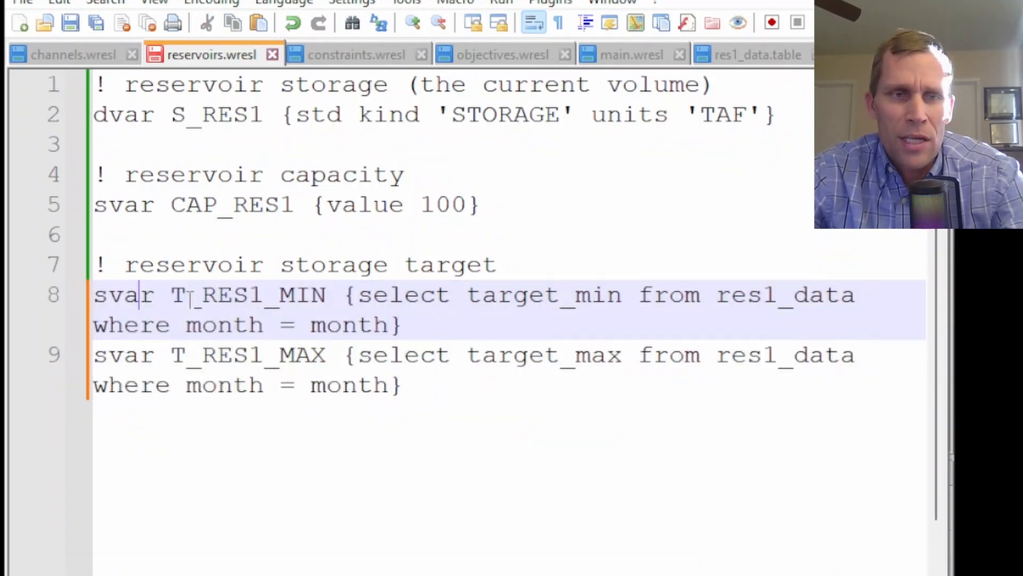
Review the new T_RES1_MIN and T_RES1_MAX definitions and their table columns, then open constraints.wresl
{"action": "double_click", "coordinate": [232, 294]}
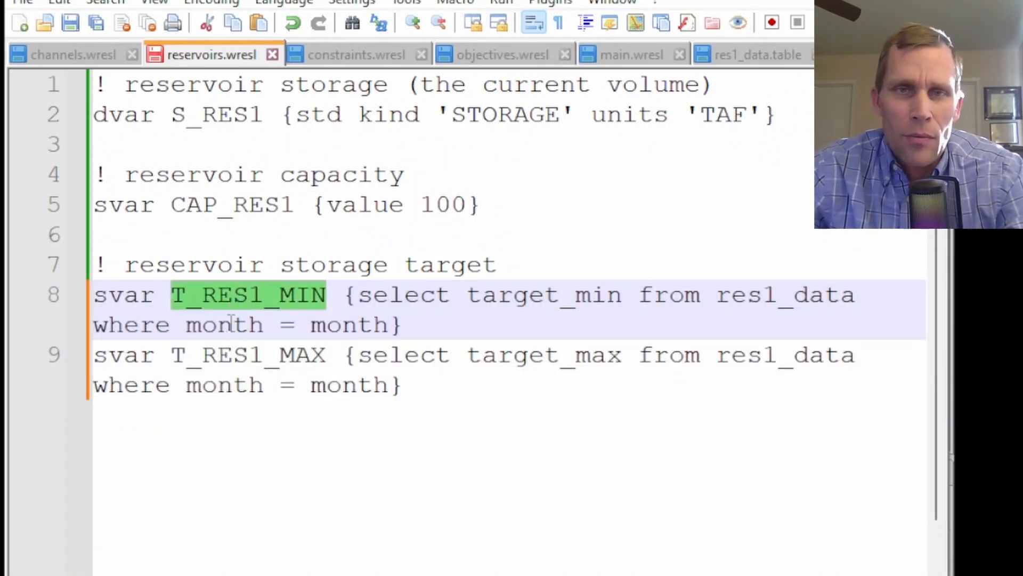
{"action": "double_click", "coordinate": [232, 355]}
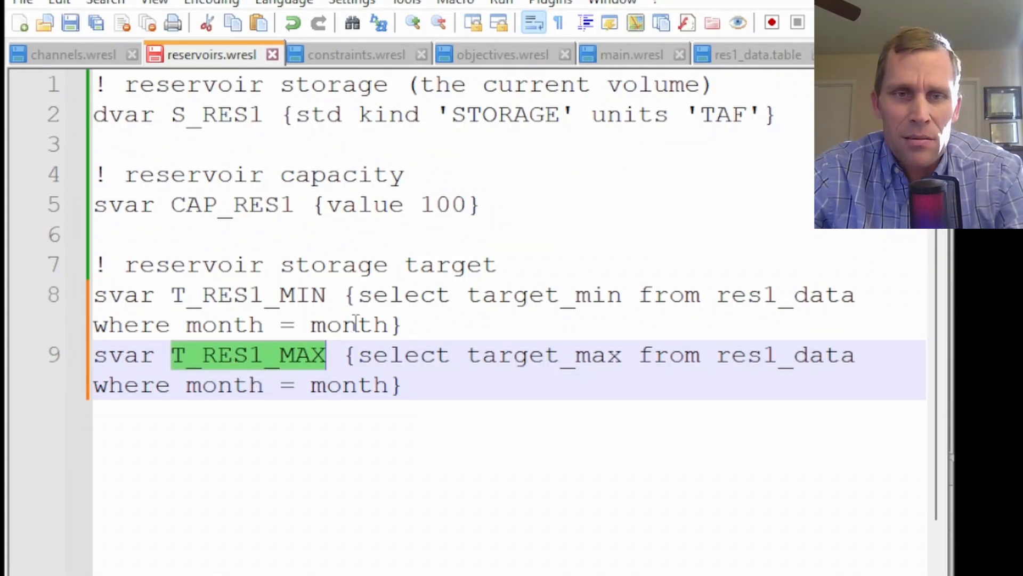
{"action": "double_click", "coordinate": [510, 297]}
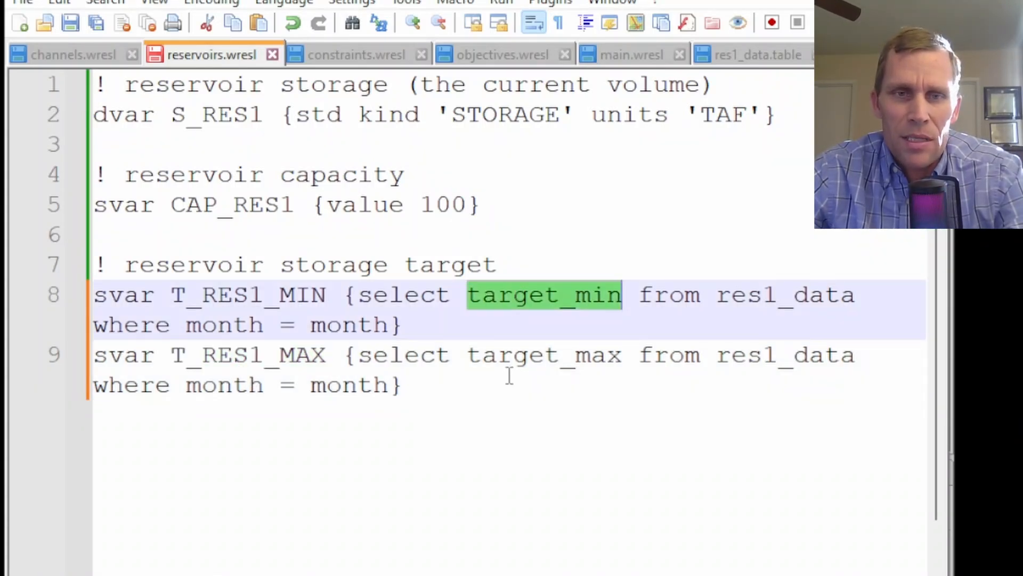
{"action": "double_click", "coordinate": [508, 355]}
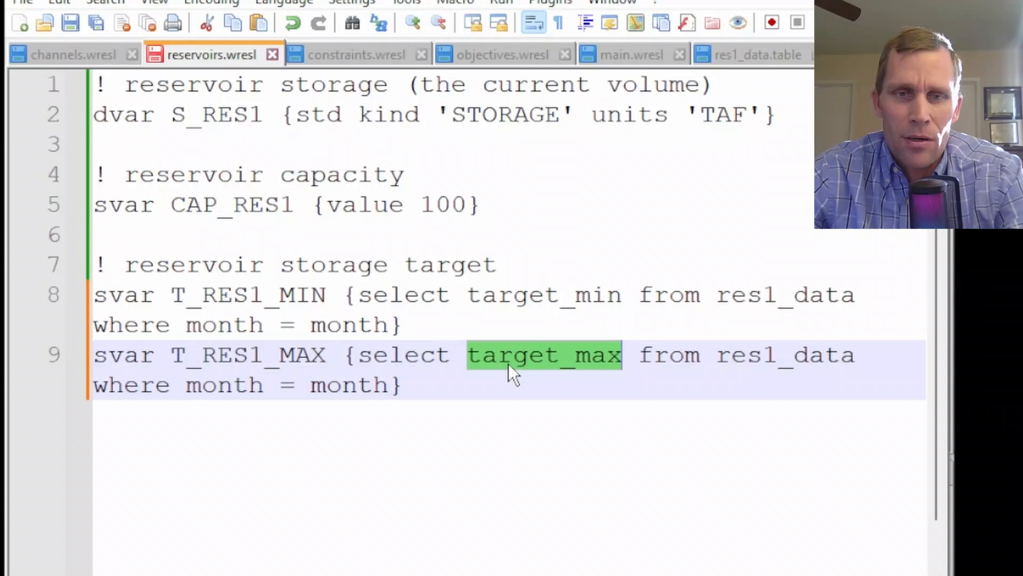
{"action": "double_click", "coordinate": [744, 295]}
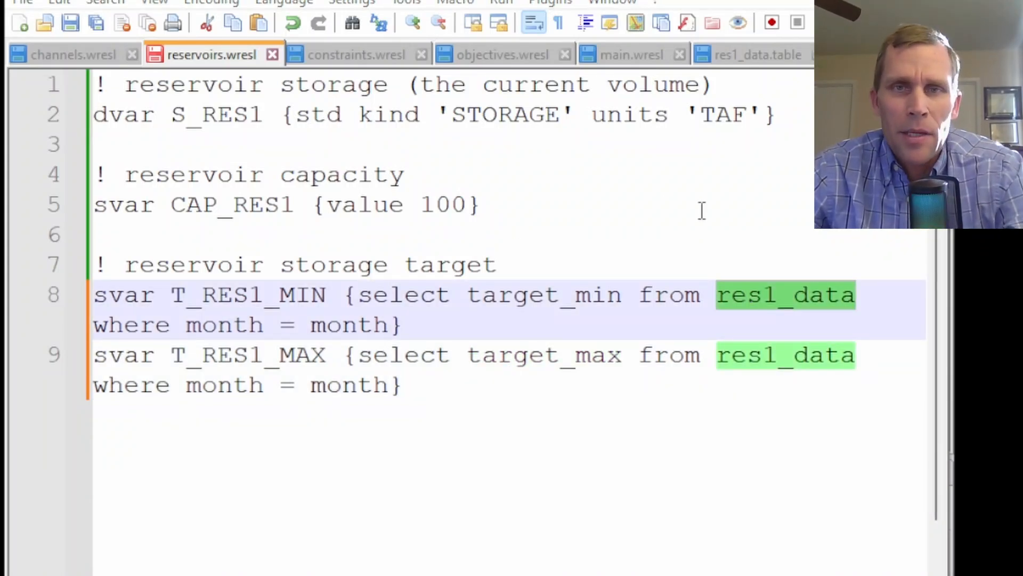
{"action": "left_click", "coordinate": [344, 64]}
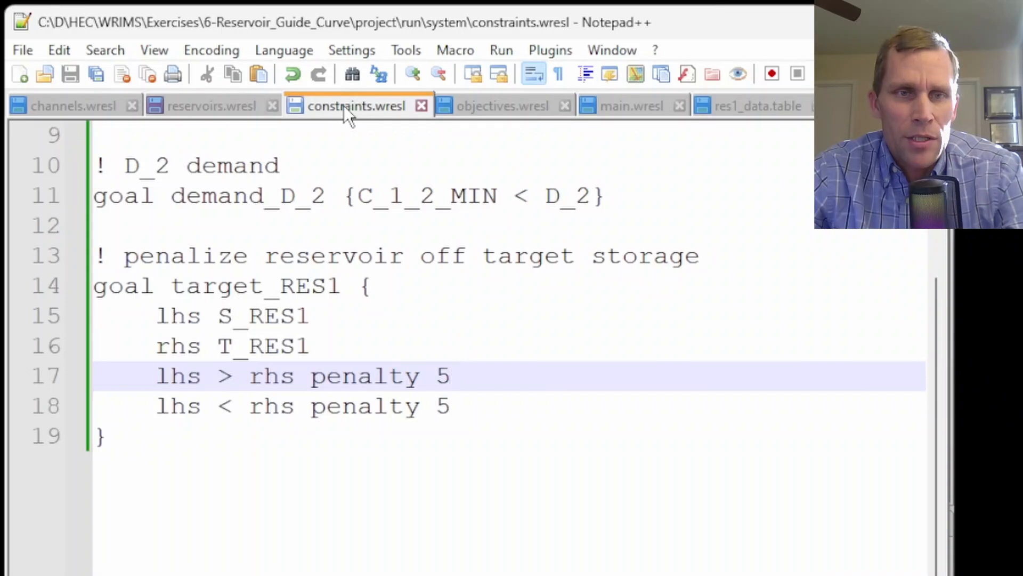
Replace the target_RES1 goal with target_RES1_MIN and target_RES1_MAX goals, penalizing storage below the minimum and above the maximum by 5, otherwise 0
{"action": "scroll", "coordinate": [281, 275], "scroll_direction": "up", "scroll_amount": 1}
{"action": "left_click_drag", "start_coordinate": [249, 550], "coordinate": [59, 350]}
{"action": "left_click", "coordinate": [372, 413]}
{"action": "double_click", "coordinate": [284, 427]}
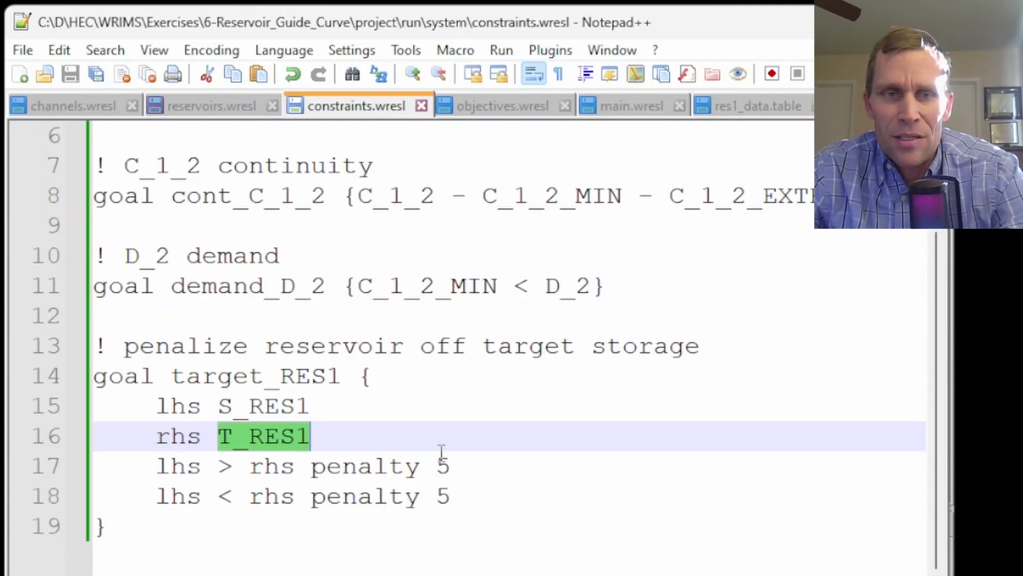
{"action": "left_click_drag", "start_coordinate": [109, 528], "coordinate": [36, 358]}
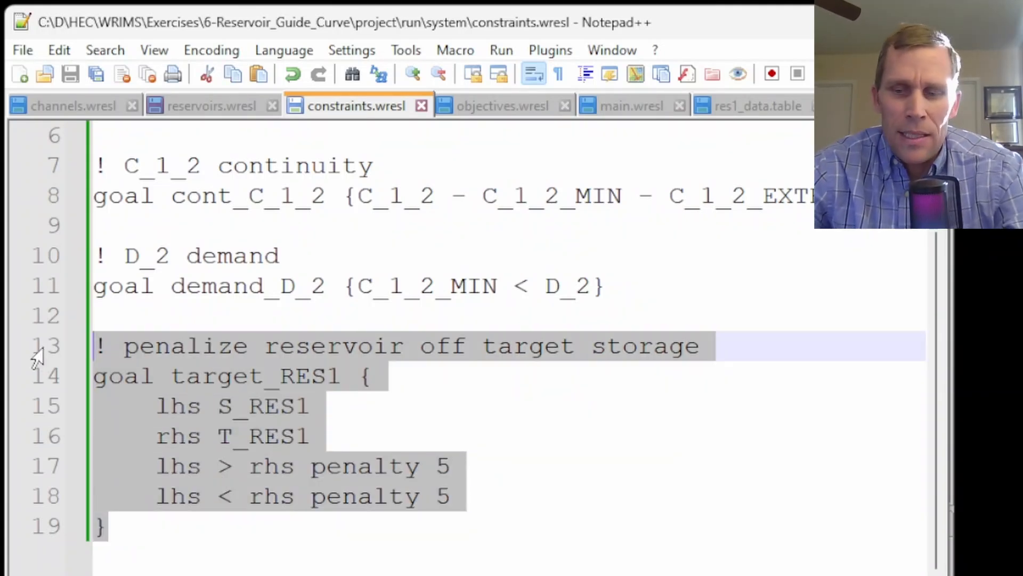
{"action": "key", "text": "Delete"}
{"action": "type", "text": "! penalize reservoir off target storage     goal target_RES1_MIN {         lhs S_RES1         rhs T_RES1_MIN         lhs < rhs penalty 5     }      ! penalize reservoir off target storage     goal target_RES1_MAX {         lhs S_RES1         rhs T_RES1_MAX         lhs > rhs penalty 5     }"}
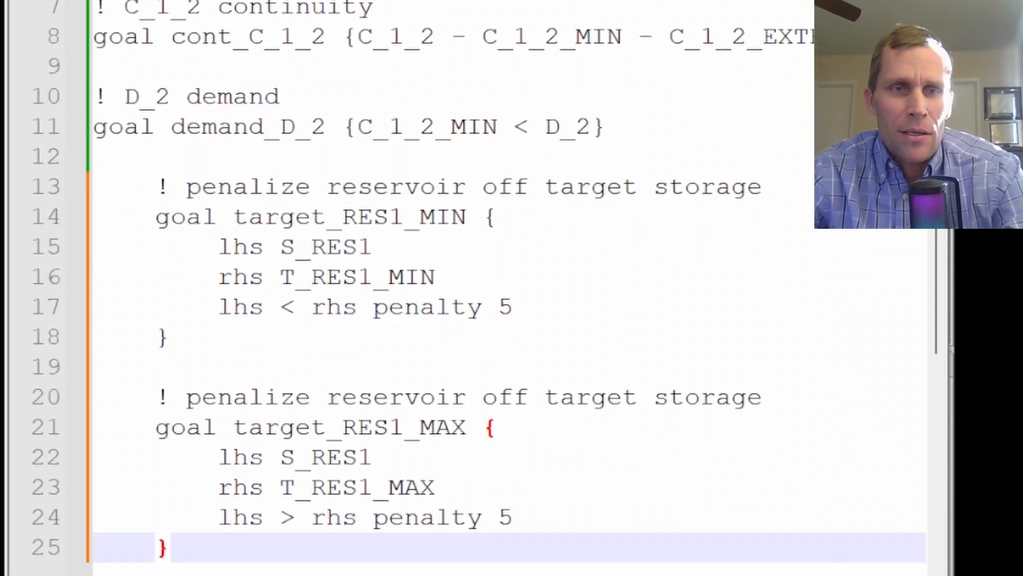
{"action": "left_click_drag", "start_coordinate": [95, 170], "coordinate": [253, 536]}
{"action": "key", "text": "shift+Tab"}
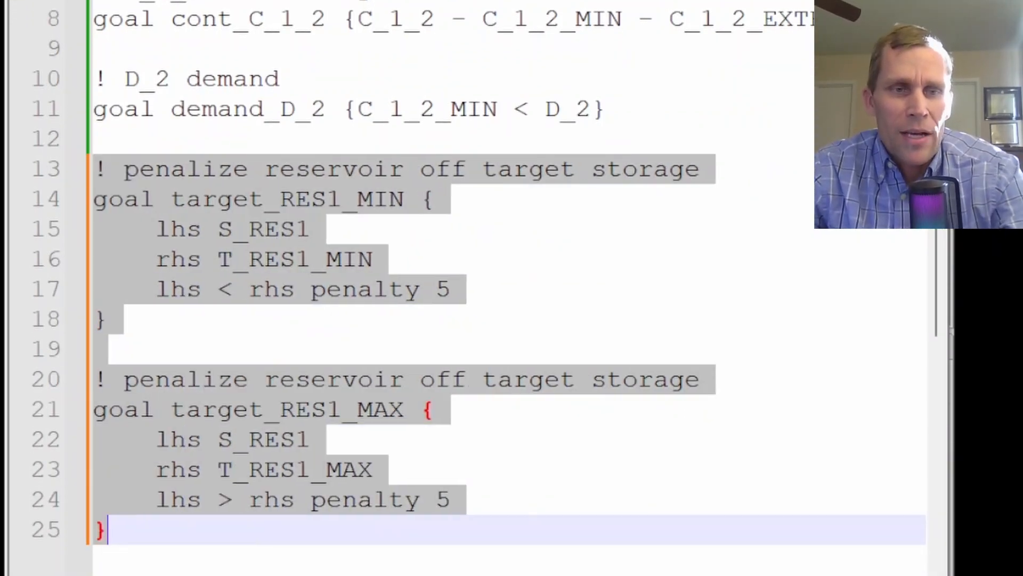
{"action": "left_click", "coordinate": [207, 326]}
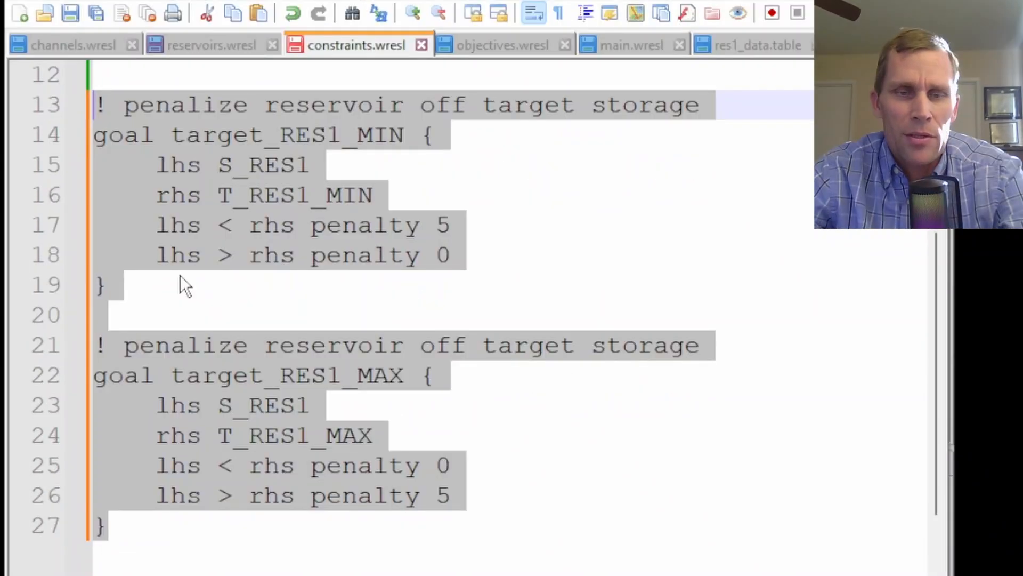
{"action": "key", "text": "Right"}
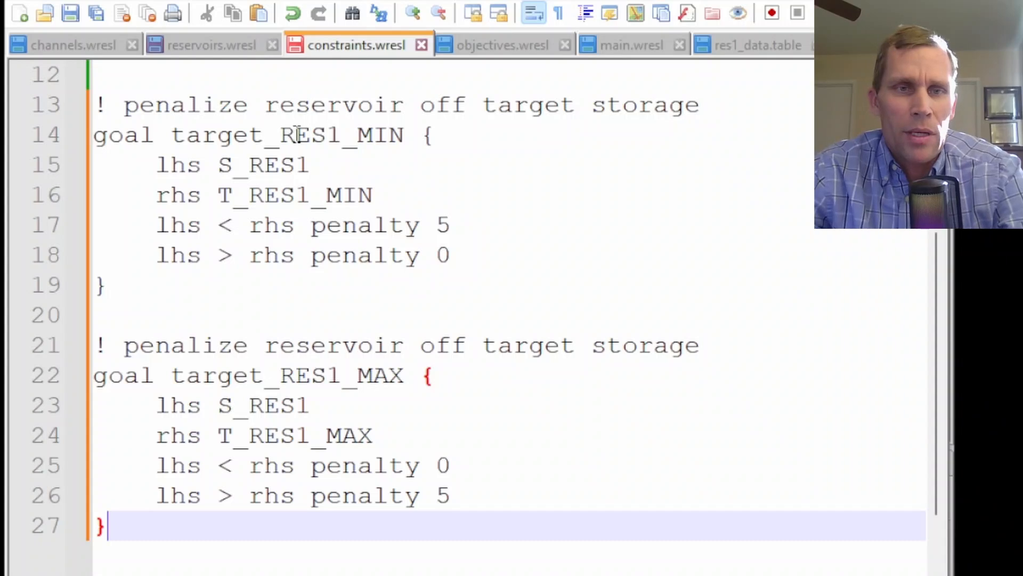
Review the storage, target and penalty terms of both goals, then save constraints.wresl
{"action": "double_click", "coordinate": [351, 225]}
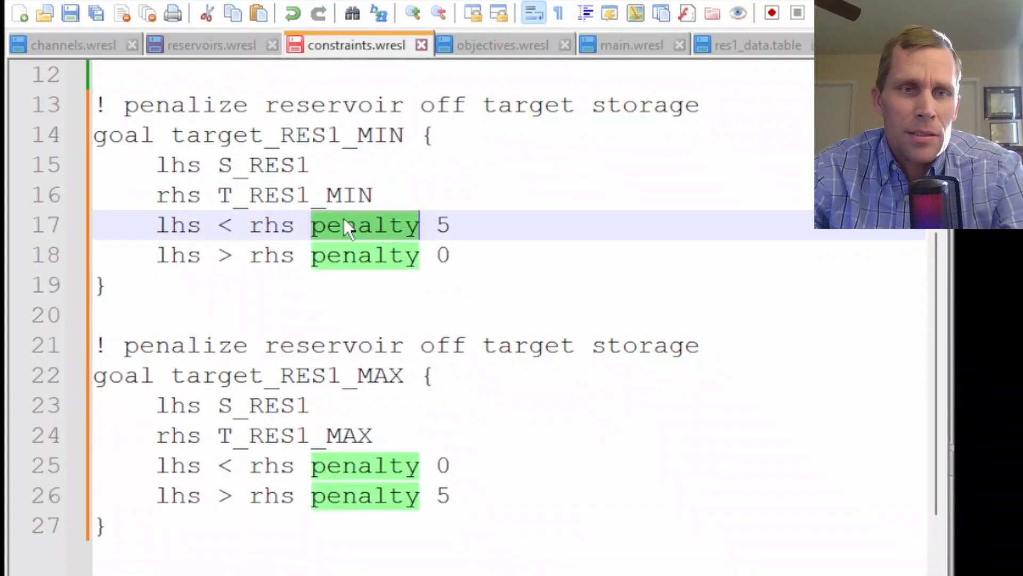
{"action": "double_click", "coordinate": [255, 165]}
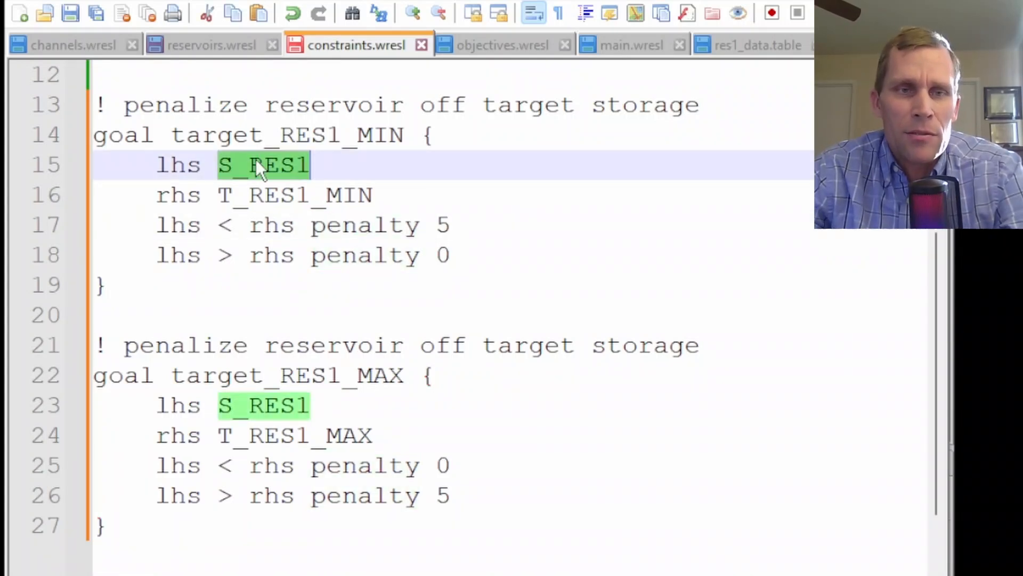
{"action": "double_click", "coordinate": [248, 195]}
{"action": "double_click", "coordinate": [313, 254]}
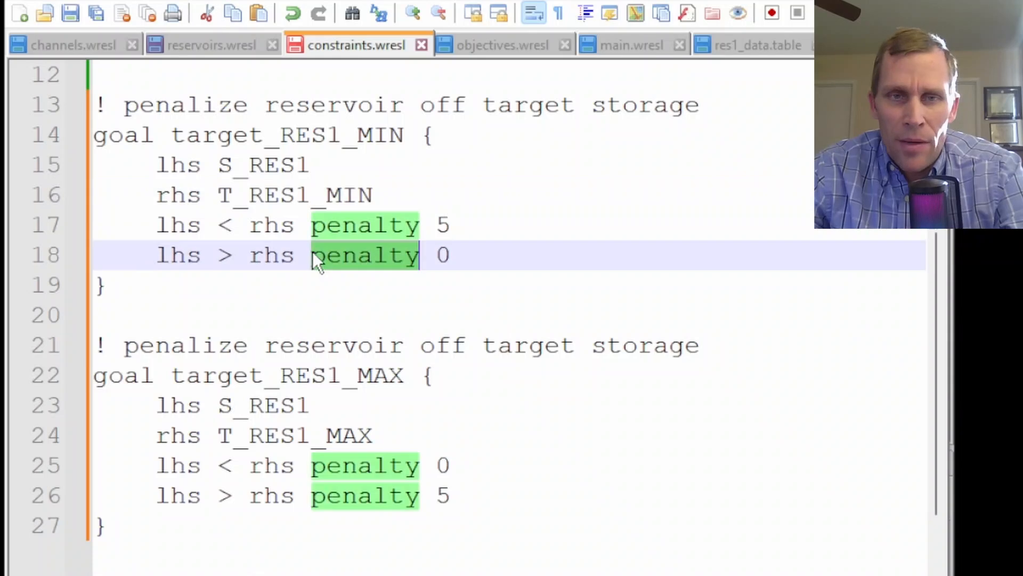
{"action": "double_click", "coordinate": [360, 494]}
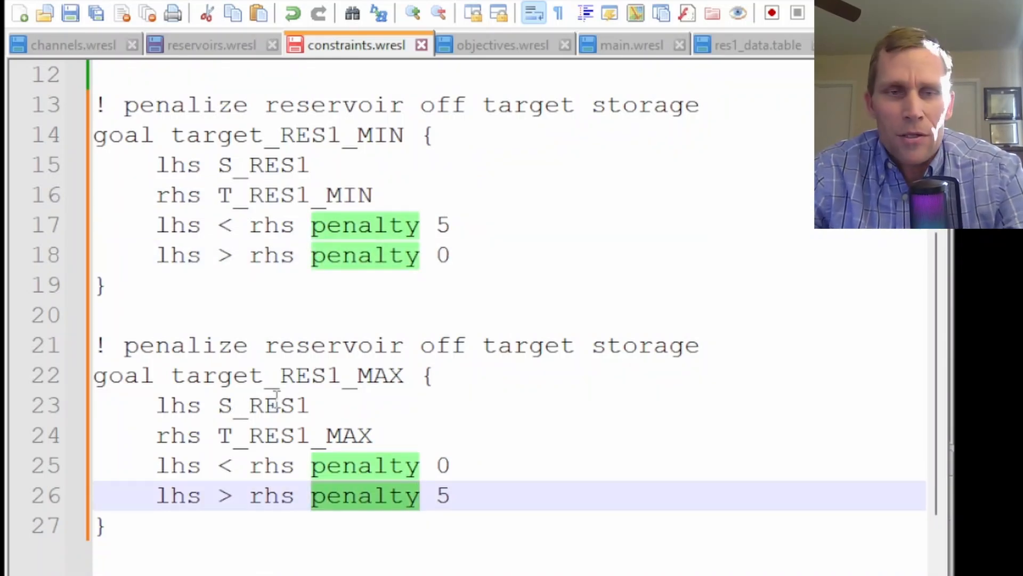
{"action": "left_click_drag", "start_coordinate": [450, 496], "coordinate": [434, 495]}
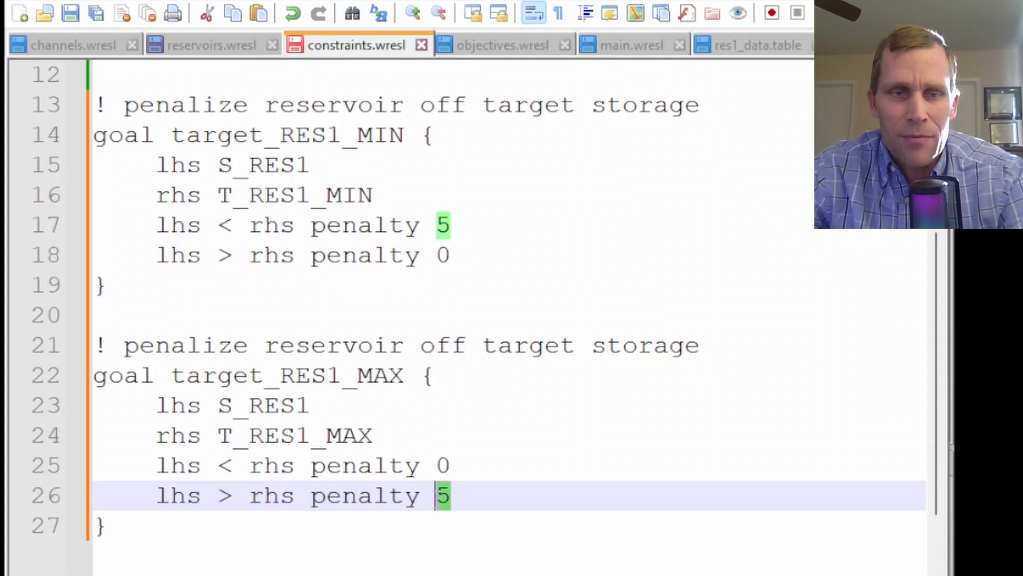
{"action": "double_click", "coordinate": [274, 434]}
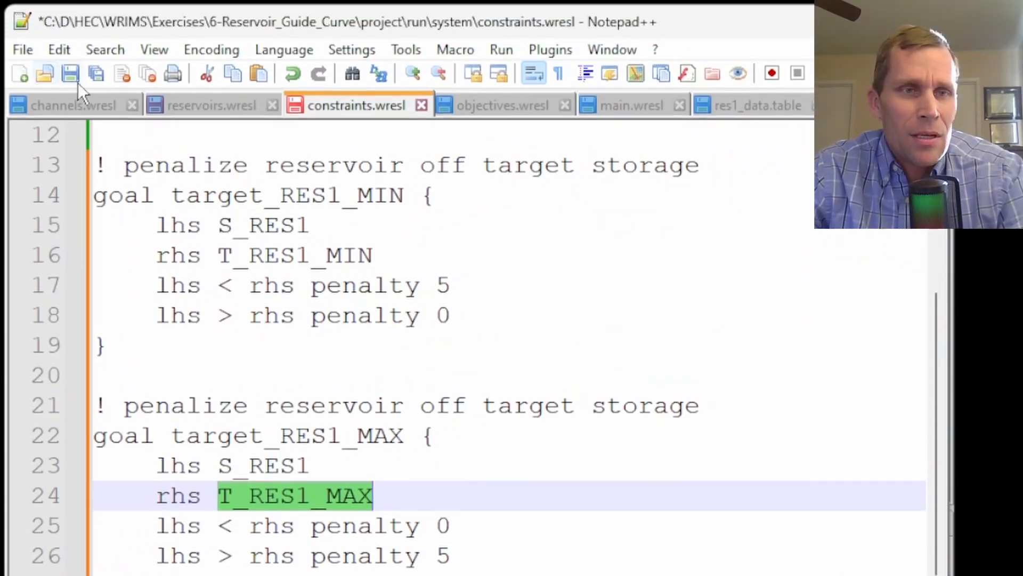
{"action": "left_click", "coordinate": [99, 79]}
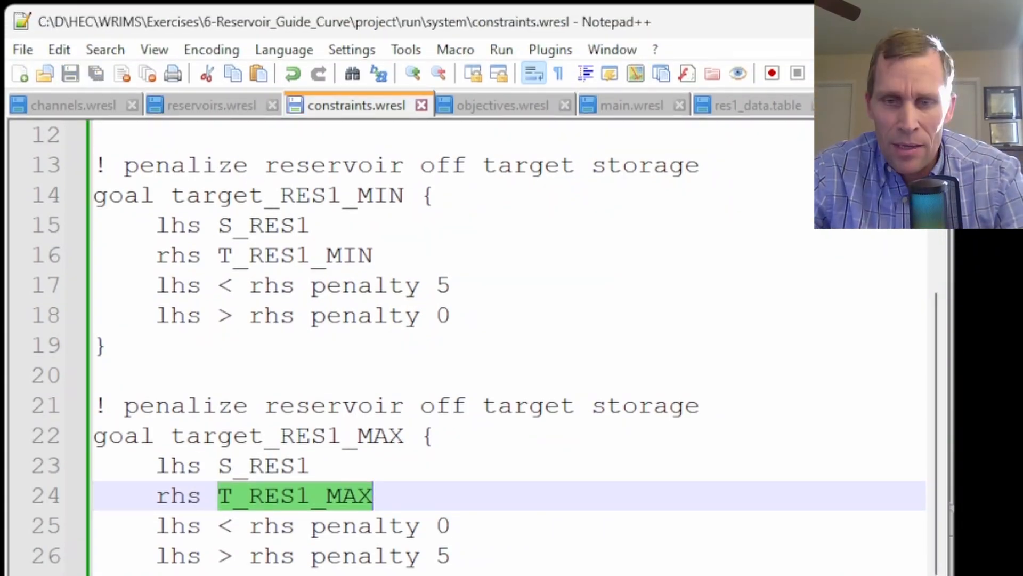
Switch to WRIMS and run the E6_Reservoir_Guide_Curve study
{"action": "key", "text": "alt+Tab"}
{"action": "right_click", "coordinate": [161, 252]}
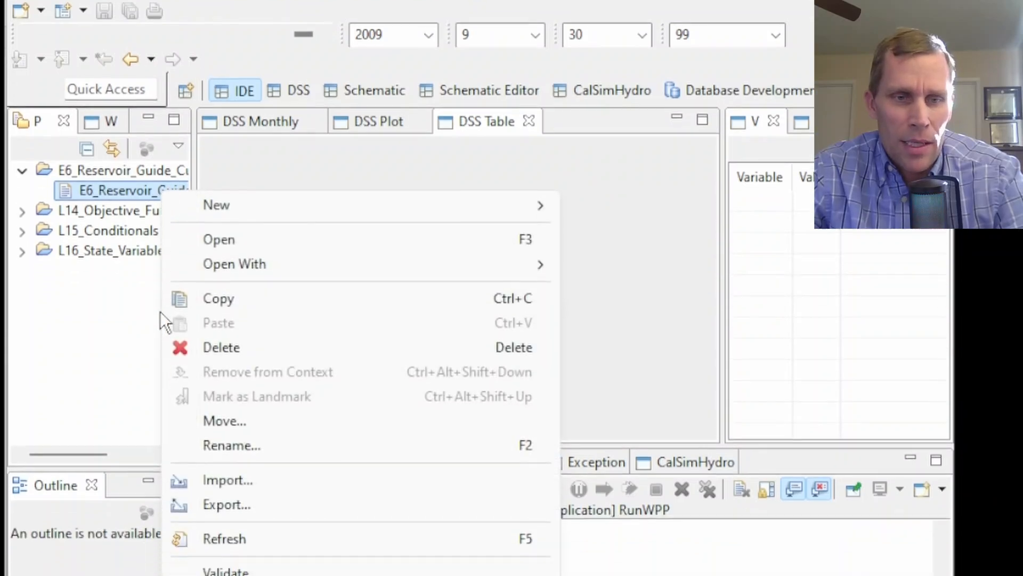
{"action": "mouse_move", "coordinate": [283, 575]}
{"action": "left_click", "coordinate": [688, 530]}
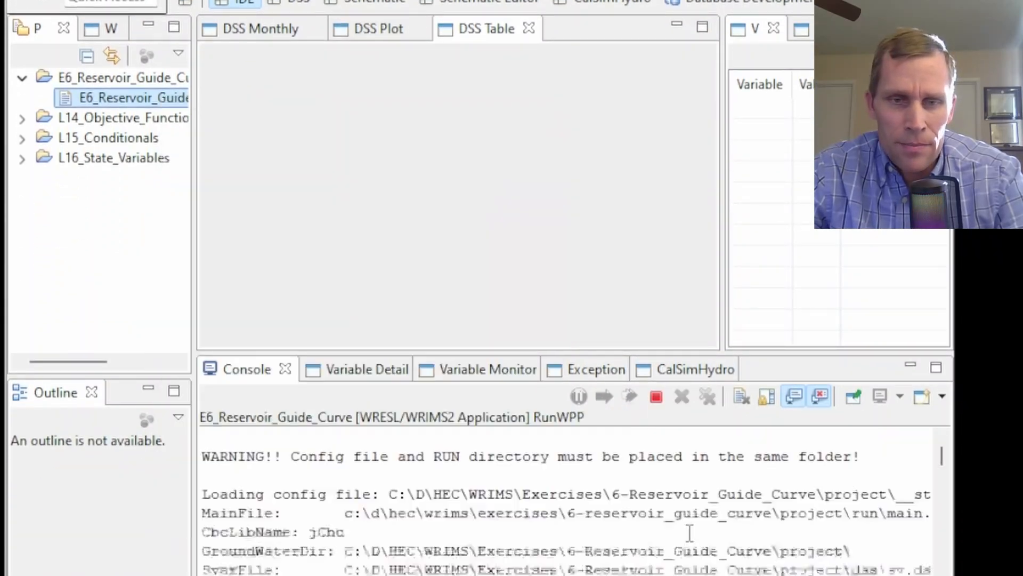
Switch to HEC-DSSVue, refresh the dv.dss catalog, plot the S_RES1 storage series, then close the plot
{"action": "key", "text": "alt+Tab"}
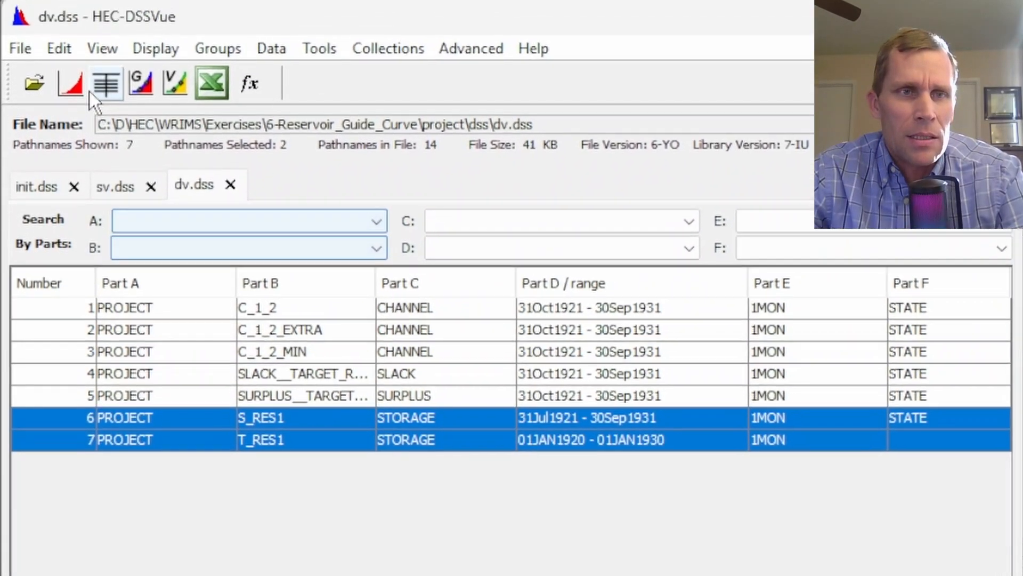
{"action": "left_click", "coordinate": [102, 48]}
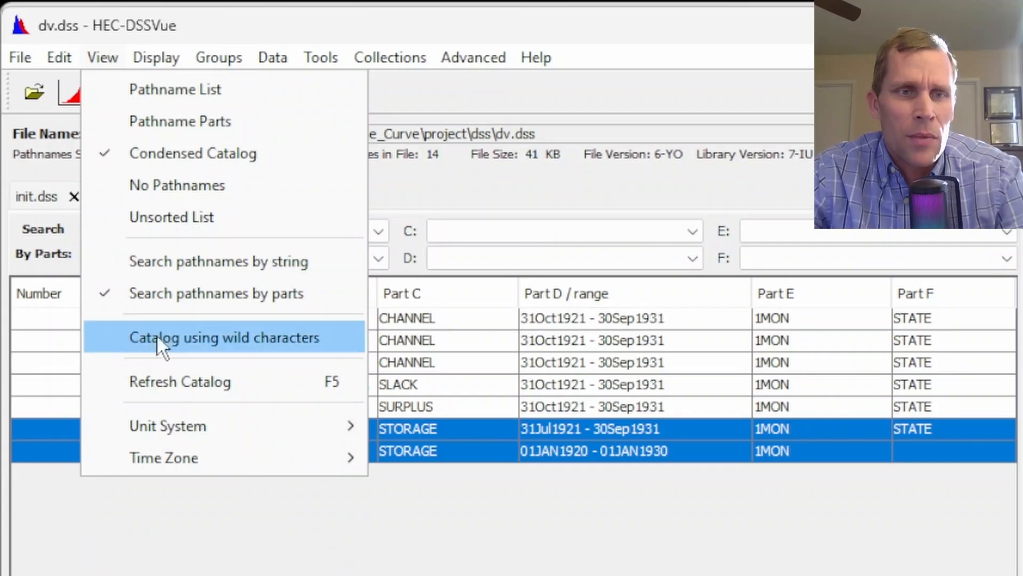
{"action": "left_click", "coordinate": [170, 370]}
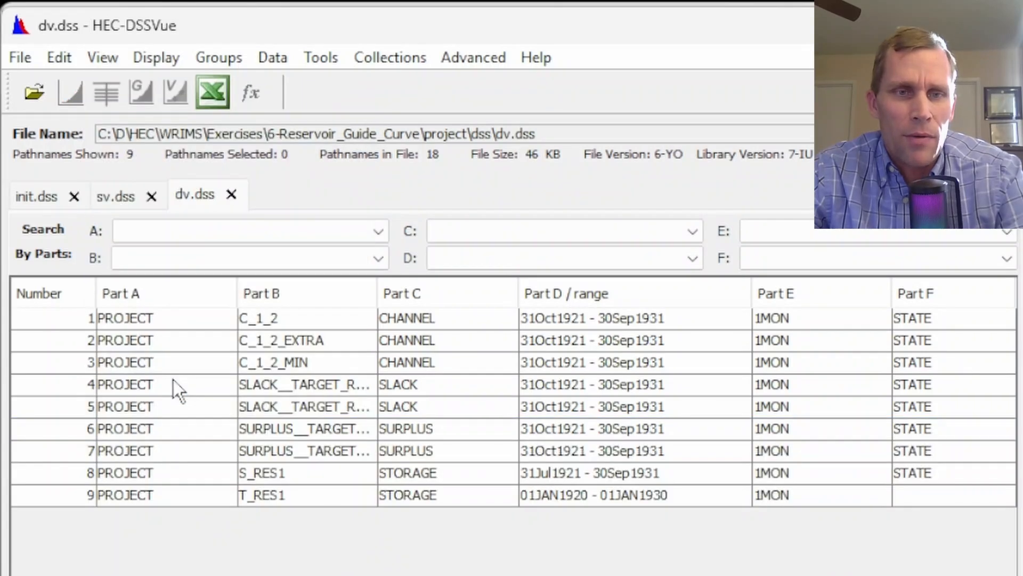
{"action": "left_click", "coordinate": [258, 474]}
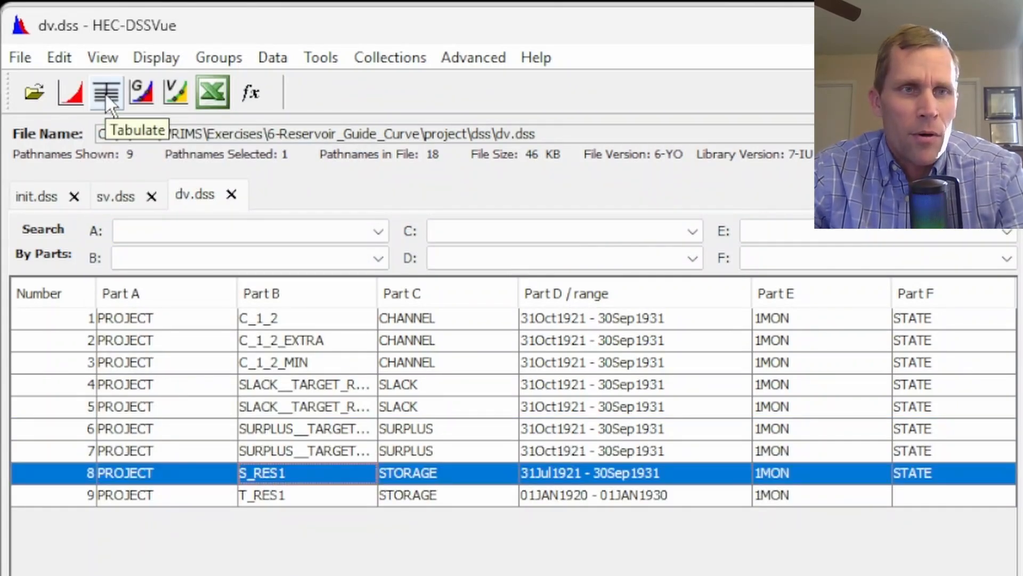
{"action": "left_click", "coordinate": [70, 92]}
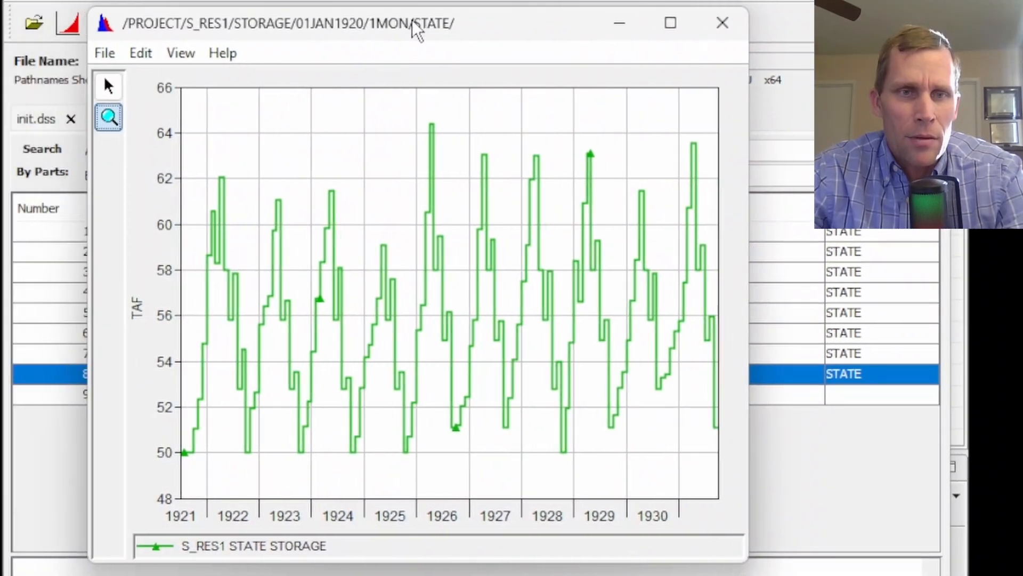
{"action": "left_click_drag", "start_coordinate": [776, 520], "coordinate": [822, 524]}
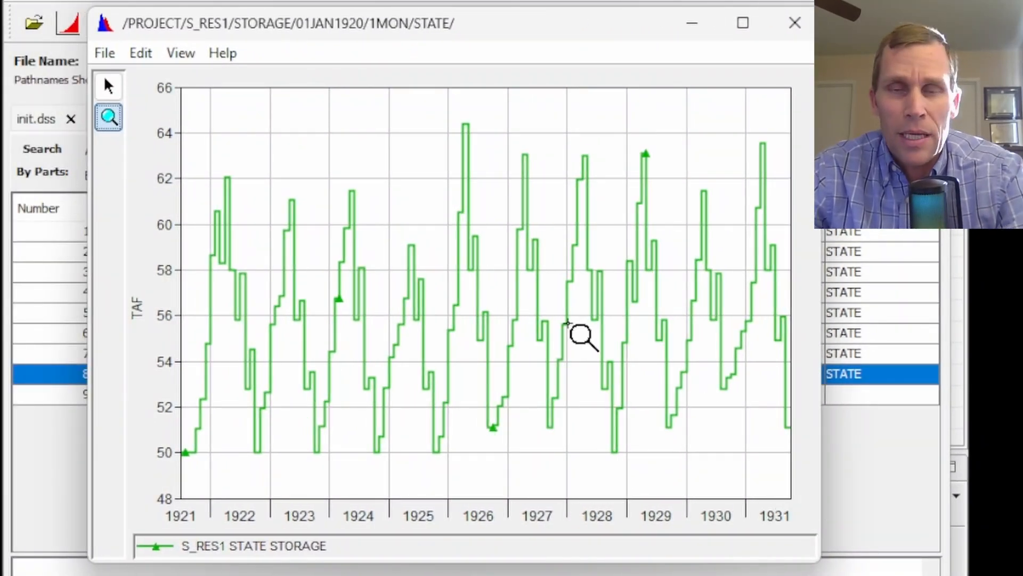
{"action": "left_click", "coordinate": [795, 23]}
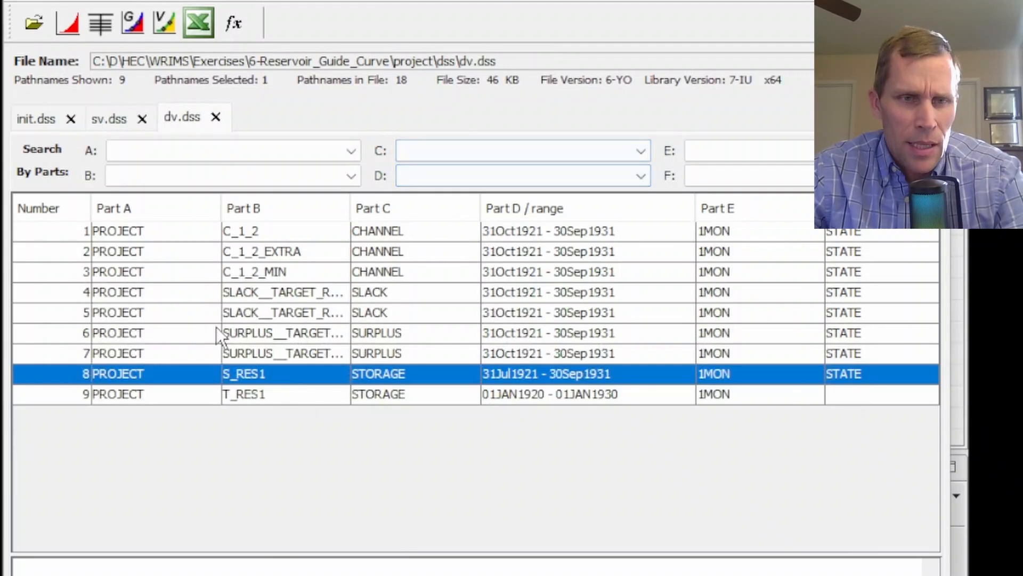
Delete all data sets from dv.dss
{"action": "left_click", "coordinate": [264, 296]}
{"action": "left_click", "coordinate": [265, 353], "text": "shift"}
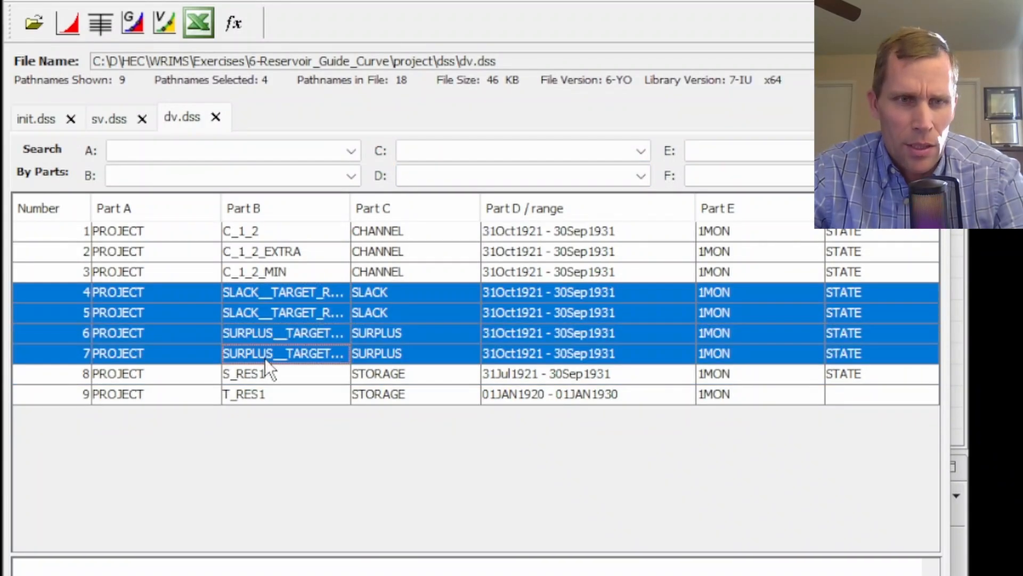
{"action": "left_click", "coordinate": [265, 394]}
{"action": "key", "text": "ctrl+a"}
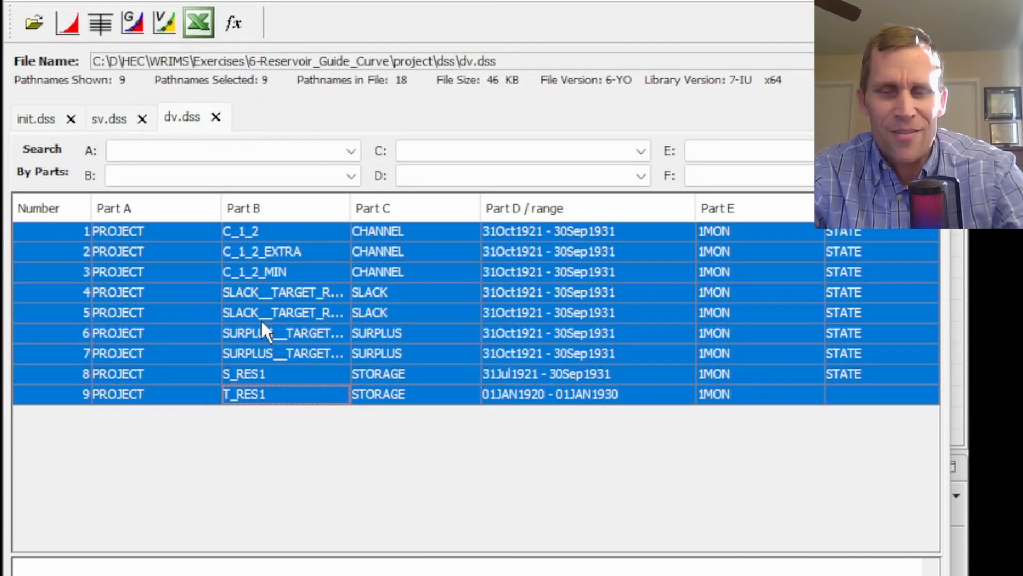
{"action": "key", "text": "Delete"}
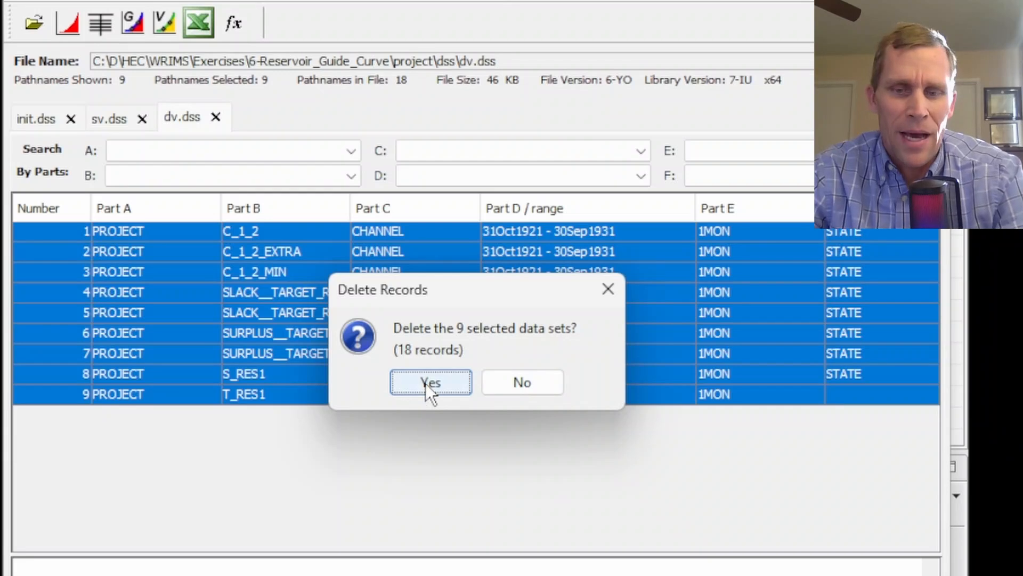
{"action": "left_click", "coordinate": [425, 383]}
{"action": "left_click", "coordinate": [476, 379]}
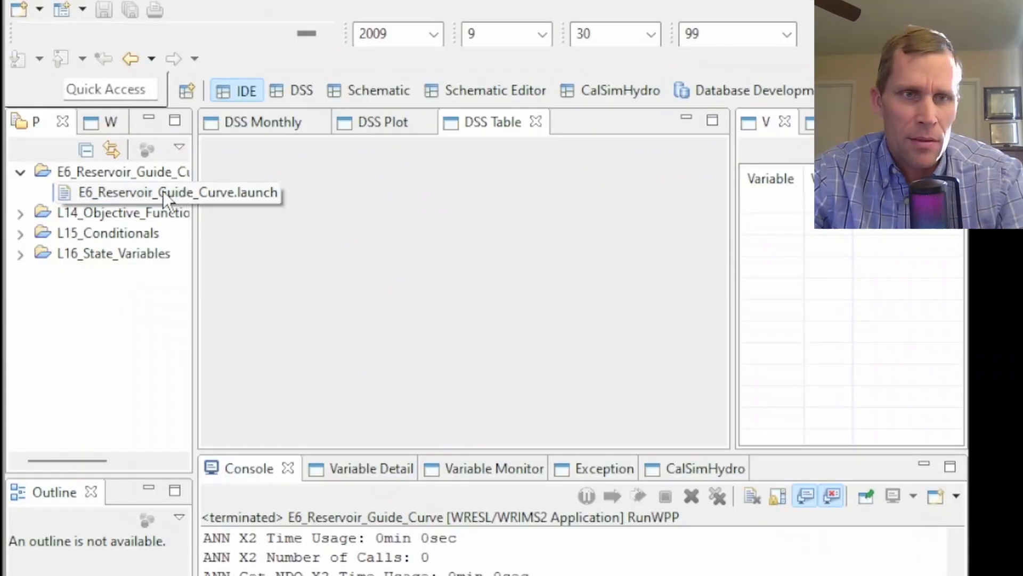
Refresh the dv.dss catalog and plot the SLACK__TARGET_RES1_MIN_1 and SURPLUS__TARGET_RES1_MAX_1 series together
{"action": "right_click", "coordinate": [163, 191]}
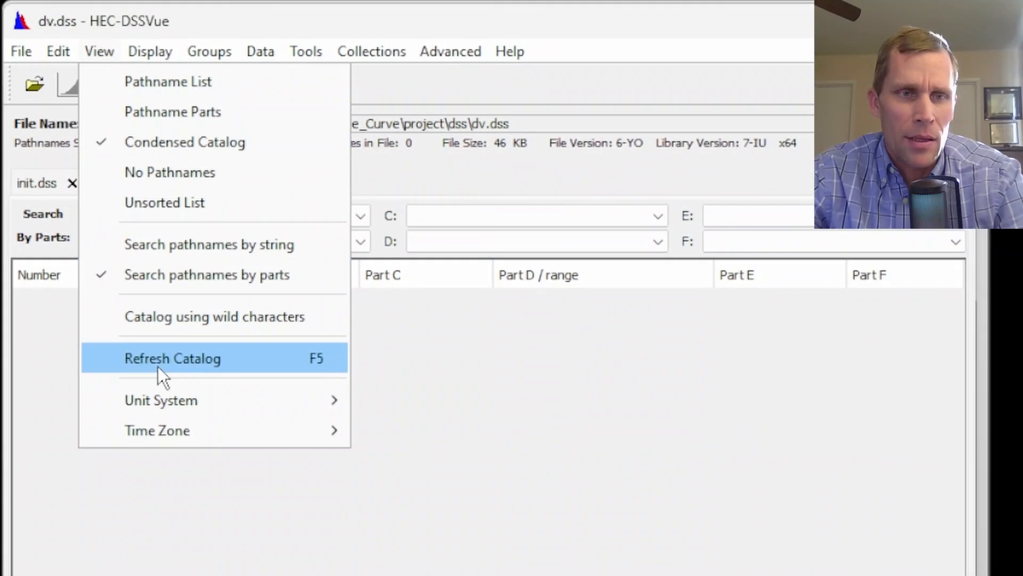
{"action": "left_click", "coordinate": [159, 358]}
{"action": "left_click", "coordinate": [380, 363]}
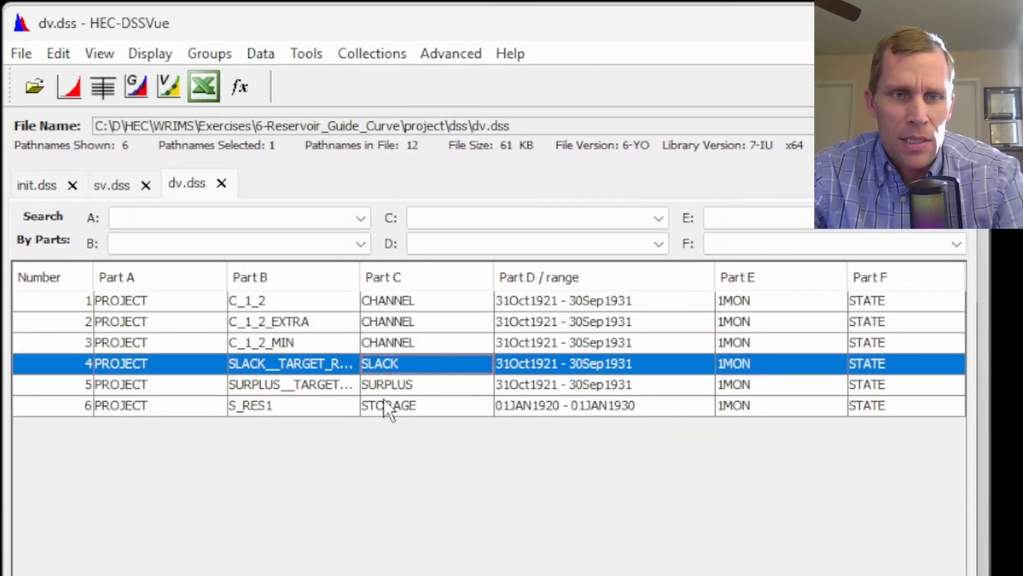
{"action": "left_click", "coordinate": [375, 383], "text": "shift"}
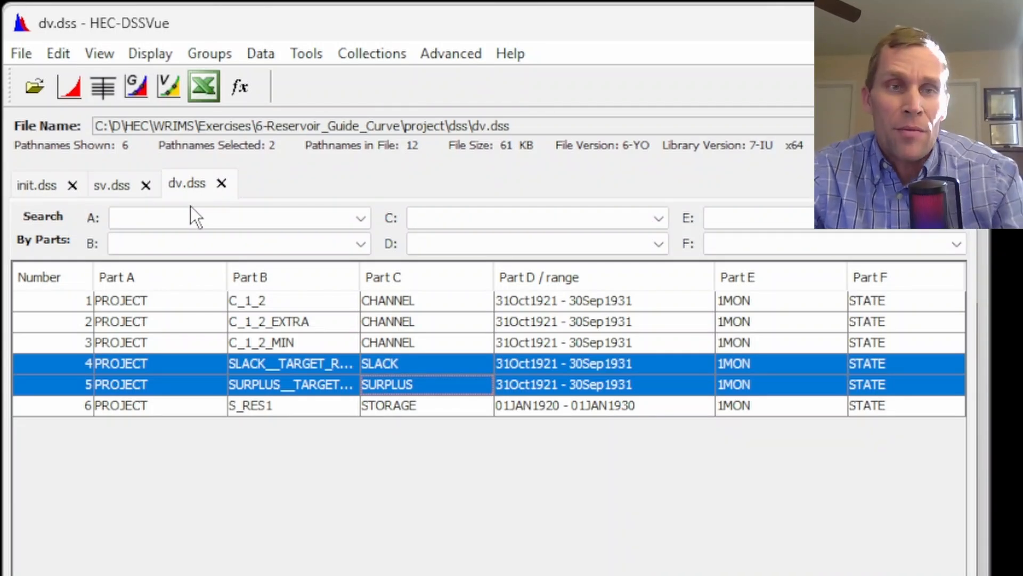
{"action": "left_click", "coordinate": [75, 84]}
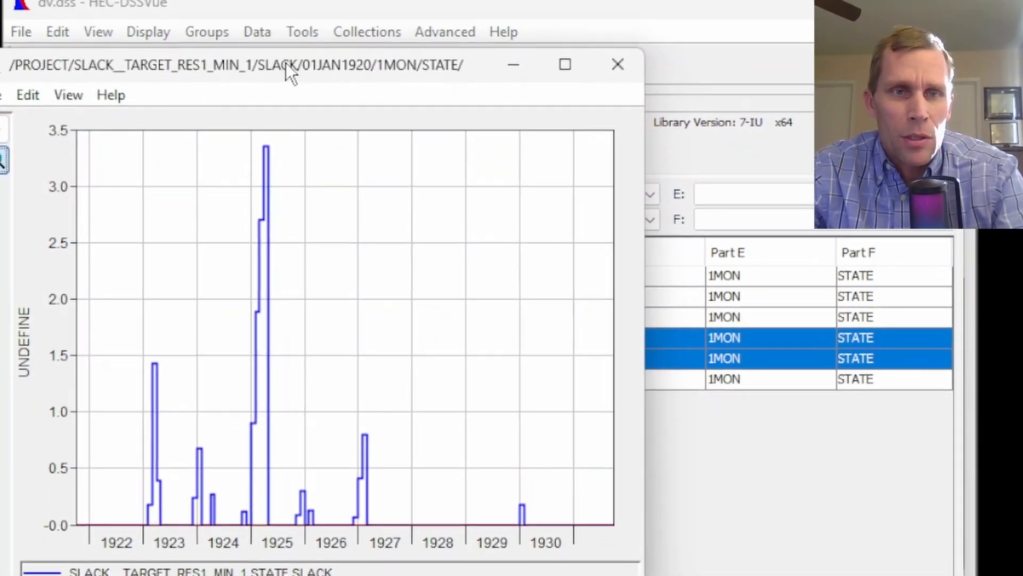
{"action": "left_click_drag", "start_coordinate": [286, 63], "coordinate": [383, 112]}
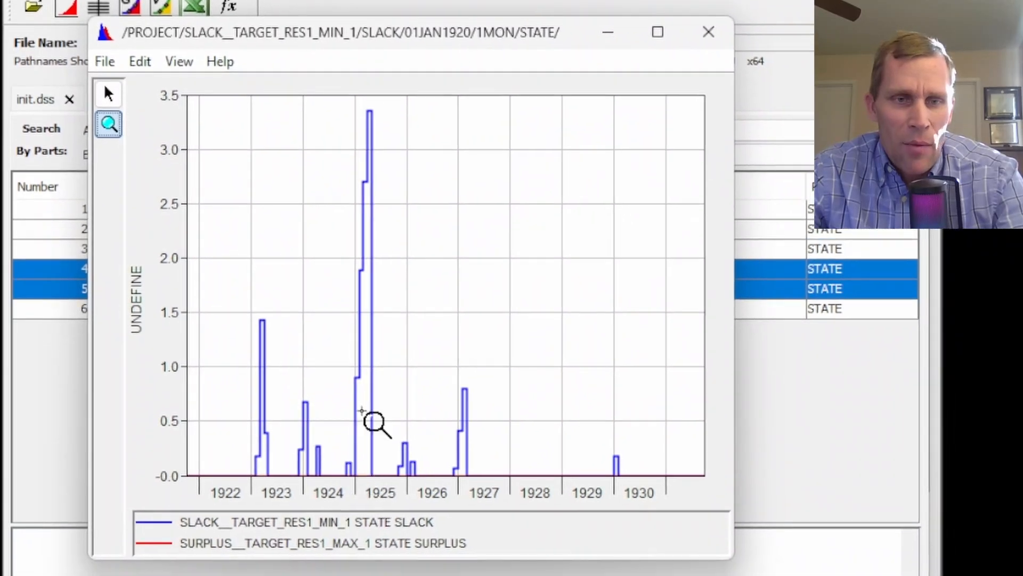
{"action": "left_click_drag", "start_coordinate": [217, 107], "coordinate": [501, 484]}
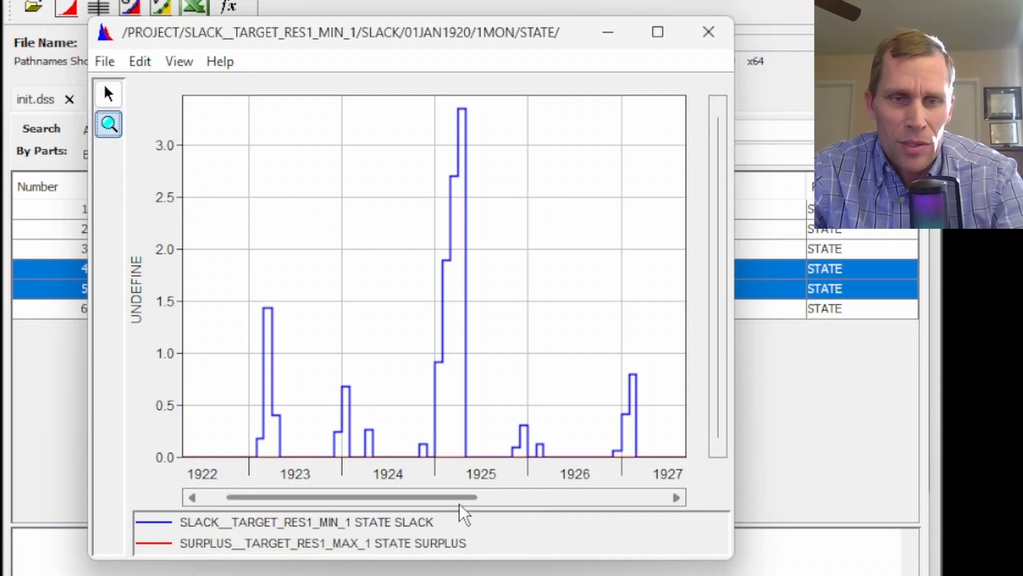
{"action": "mouse_move", "coordinate": [400, 507]}
{"action": "left_mouse_down"}
{"action": "mouse_move", "coordinate": [557, 502]}
{"action": "mouse_move", "coordinate": [397, 512]}
{"action": "left_mouse_up"}
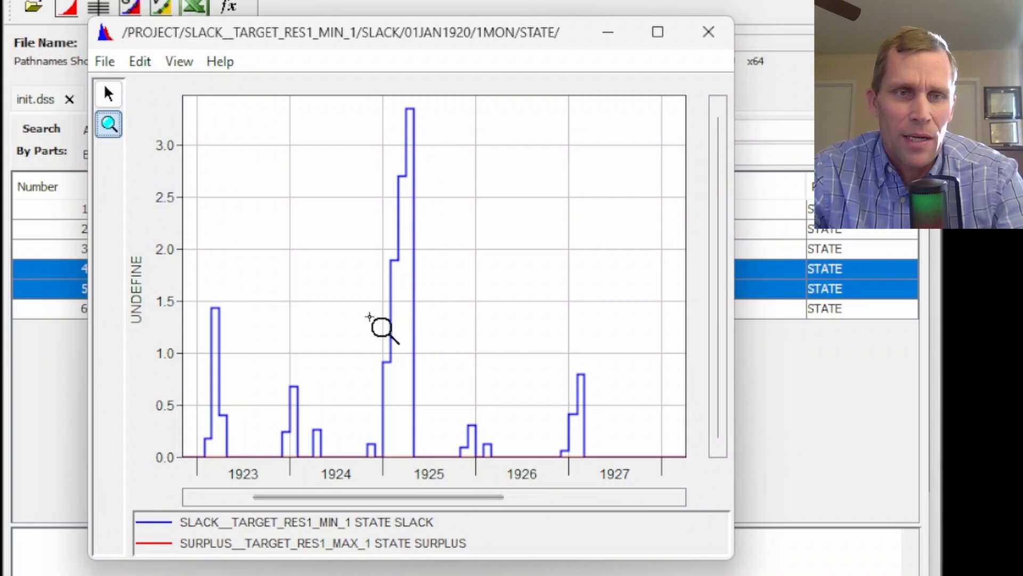
Tabulate the plotted slack and surplus series and examine their monthly values
{"action": "left_click", "coordinate": [105, 61]}
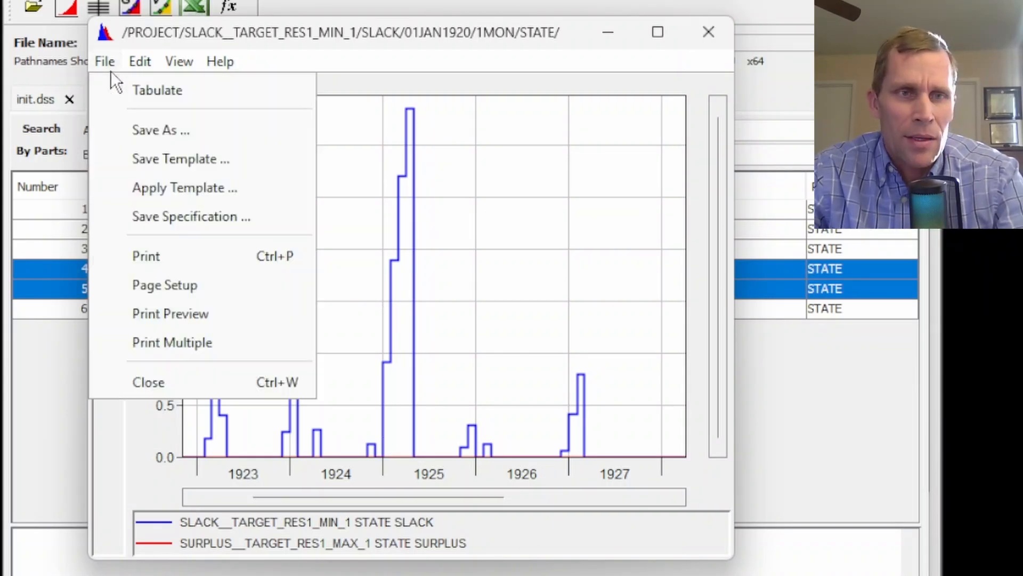
{"action": "left_click", "coordinate": [128, 89]}
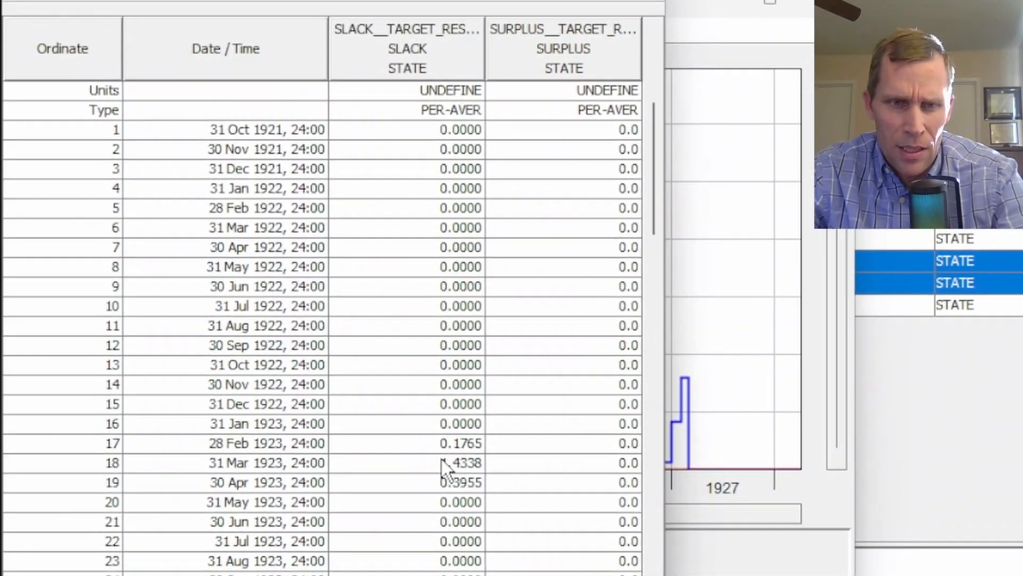
{"action": "left_click_drag", "start_coordinate": [373, 434], "coordinate": [376, 471]}
{"action": "left_click_drag", "start_coordinate": [617, 306], "coordinate": [629, 531]}
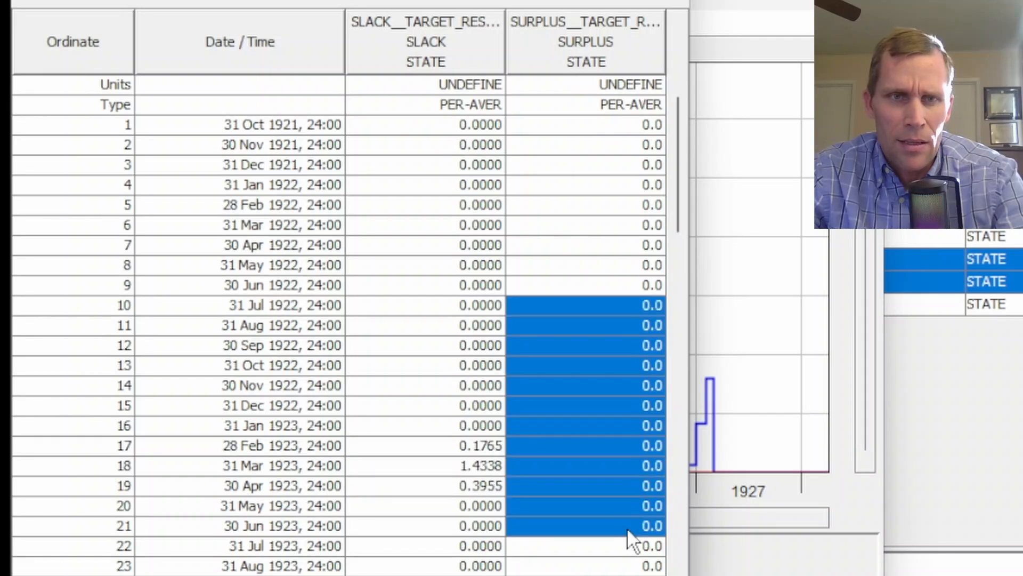
{"action": "scroll", "coordinate": [437, 445], "scroll_direction": "down", "scroll_amount": 7}
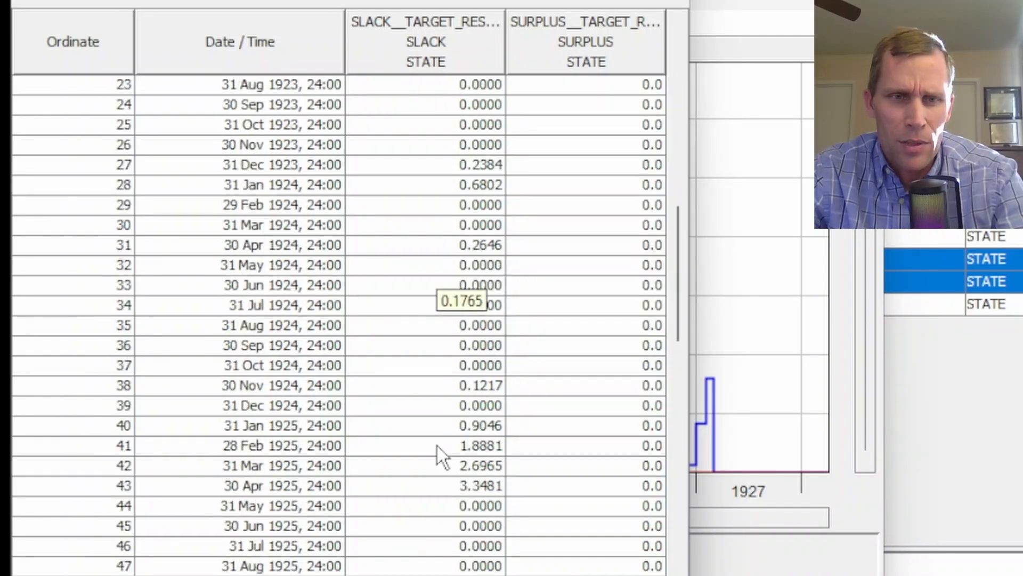
{"action": "left_click_drag", "start_coordinate": [438, 385], "coordinate": [439, 529]}
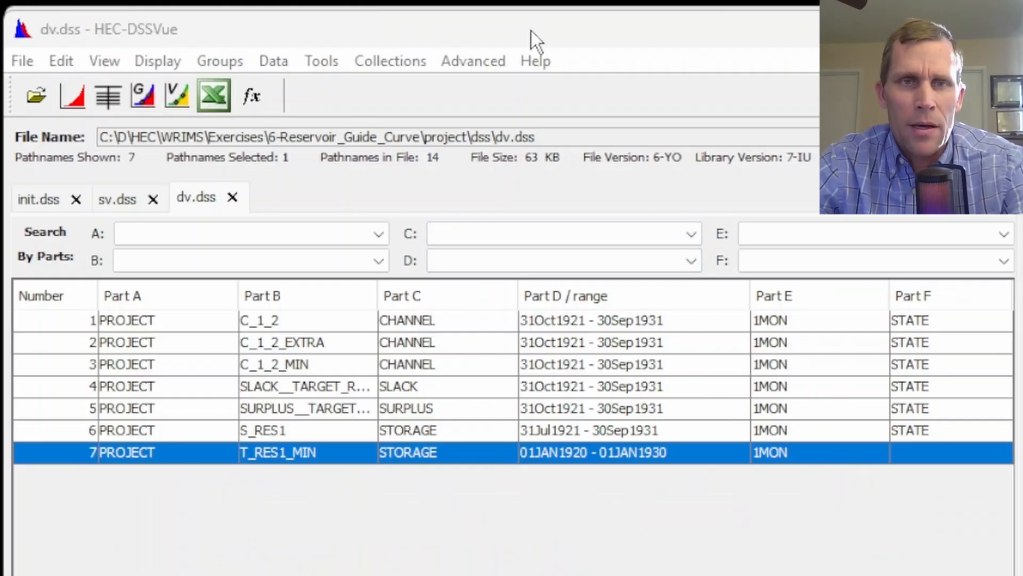
Add a constant of 5 to the T_RES1_MIN storage series using Math Functions
{"action": "left_click", "coordinate": [312, 457]}
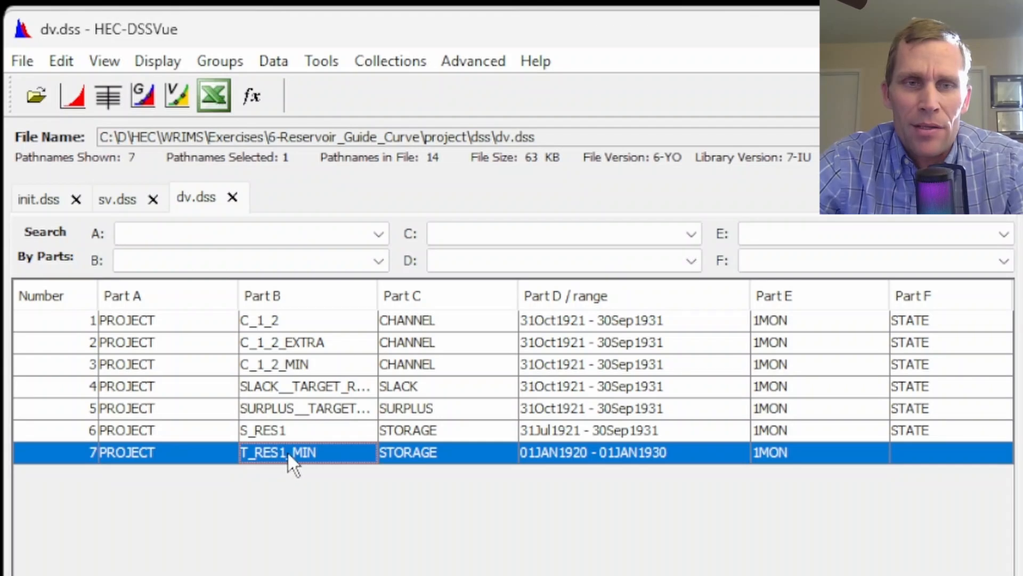
{"action": "left_click", "coordinate": [331, 66]}
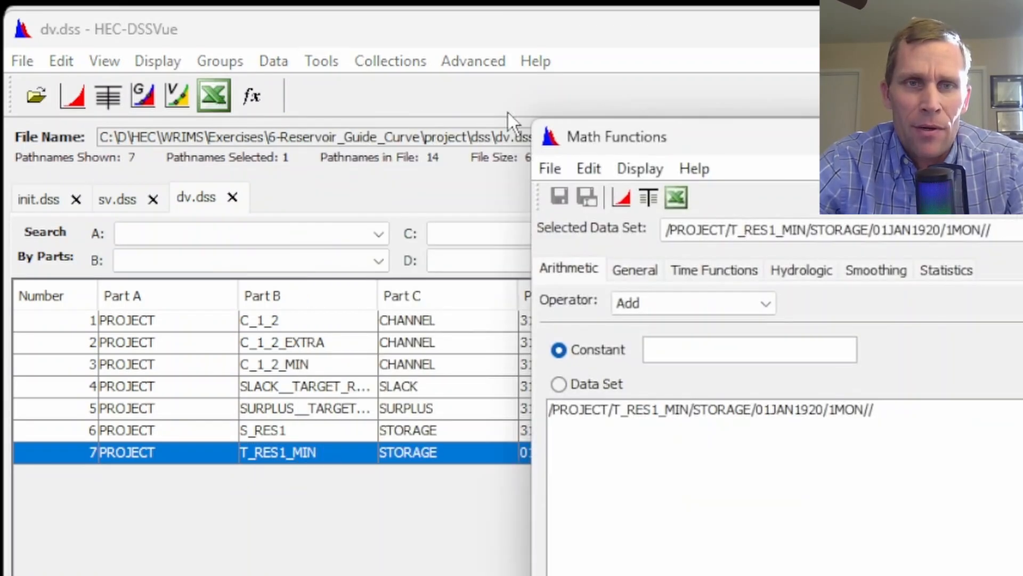
{"action": "left_click_drag", "start_coordinate": [625, 141], "coordinate": [363, 75]}
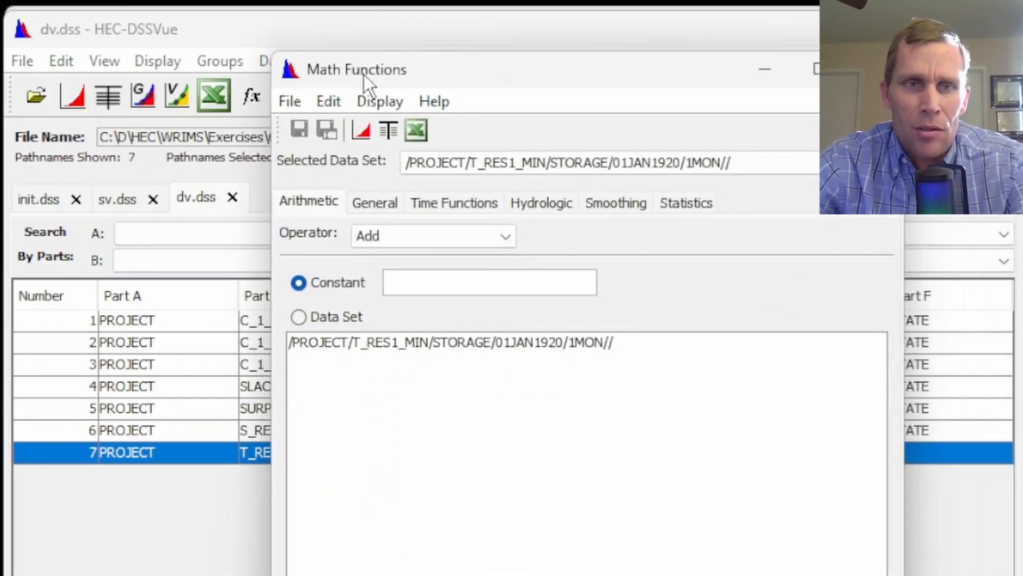
{"action": "left_click", "coordinate": [421, 292]}
{"action": "type", "text": "5"}
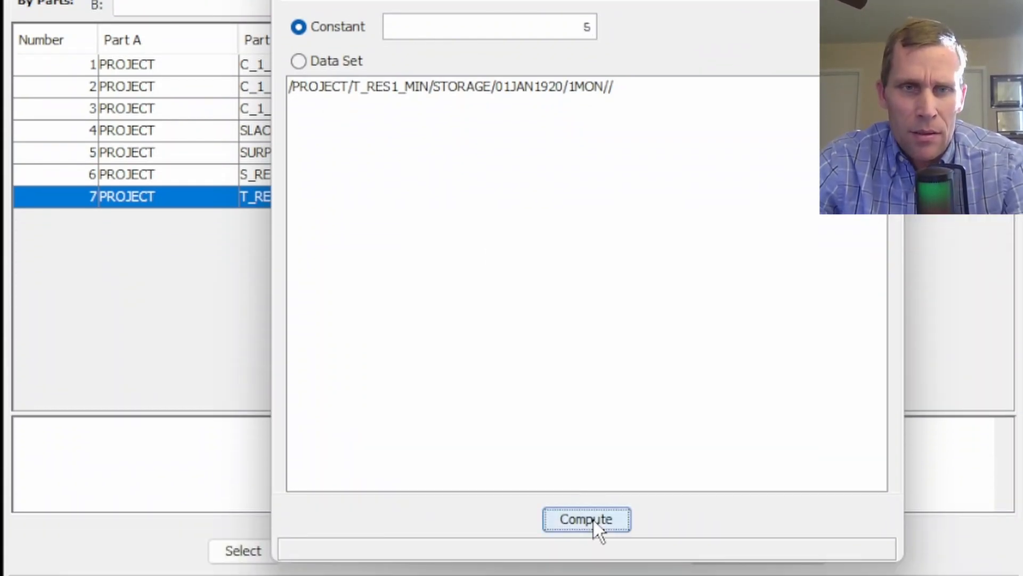
{"action": "left_click", "coordinate": [594, 522]}
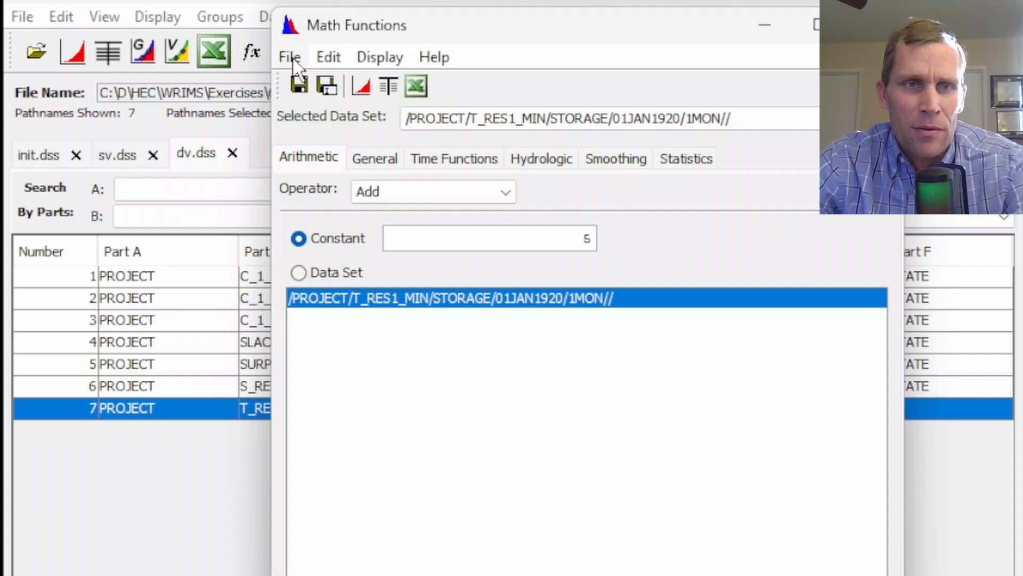
Save the computed series to dv.dss with Part B T_RES1_MAX and close Math Functions
{"action": "left_click", "coordinate": [290, 55]}
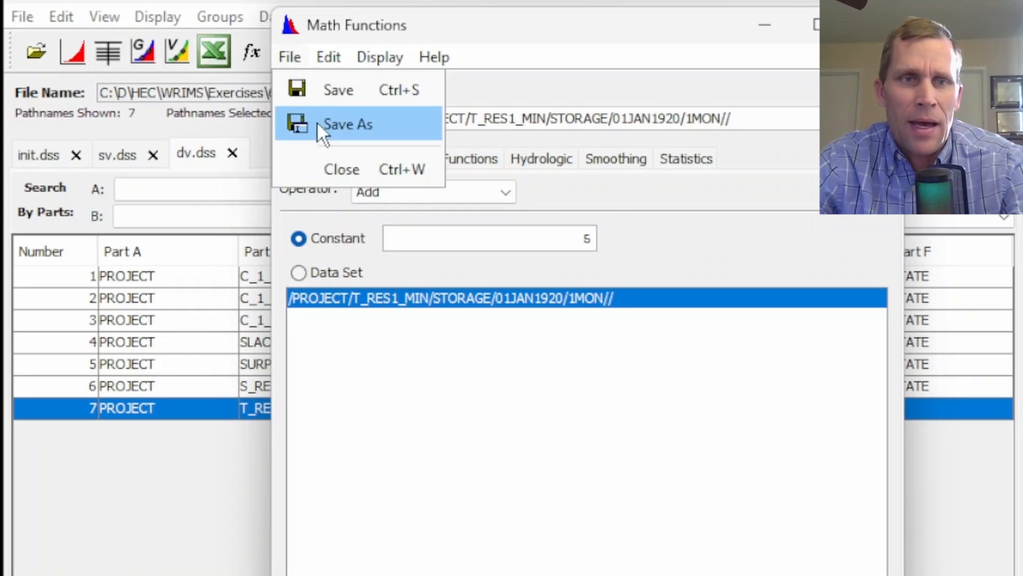
{"action": "left_click", "coordinate": [320, 121]}
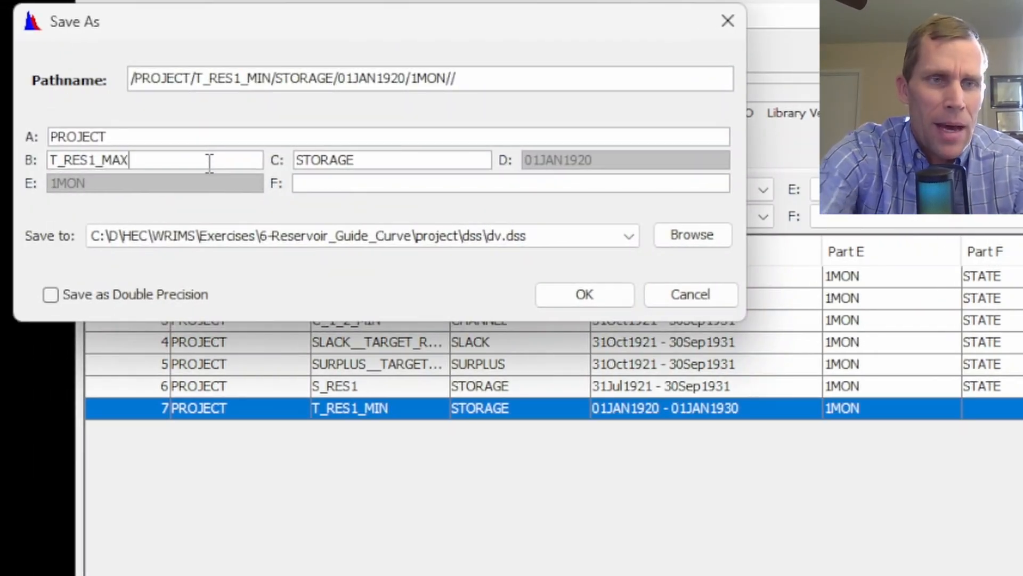
{"action": "key", "text": "Tab"}
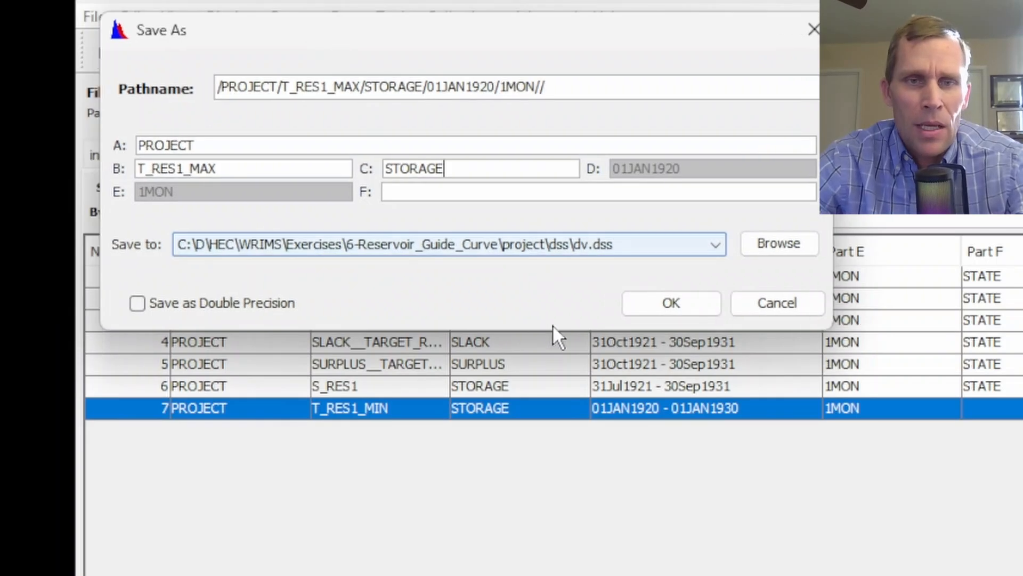
{"action": "left_click", "coordinate": [665, 314]}
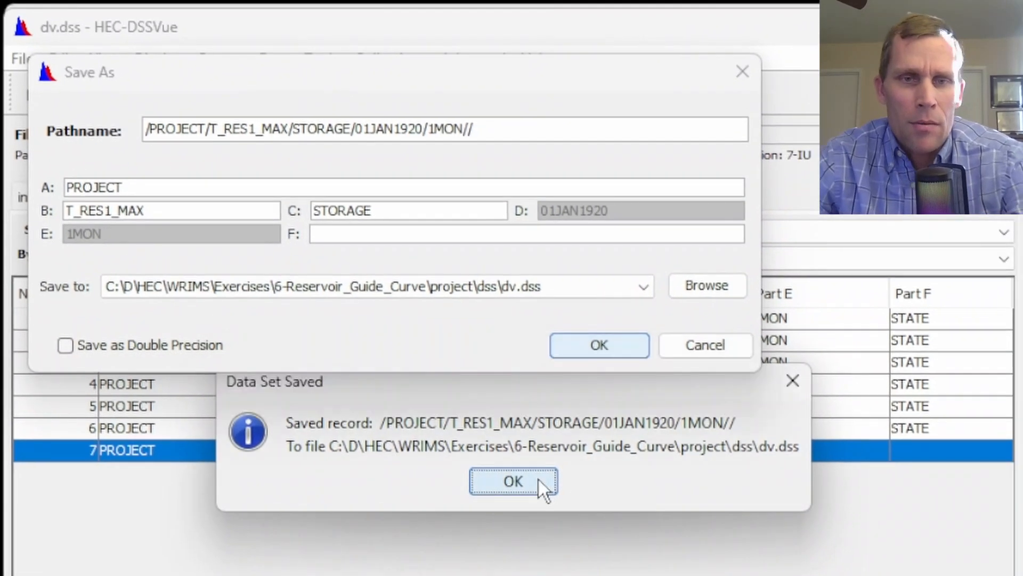
{"action": "left_click", "coordinate": [587, 445]}
{"action": "left_click", "coordinate": [868, 68]}
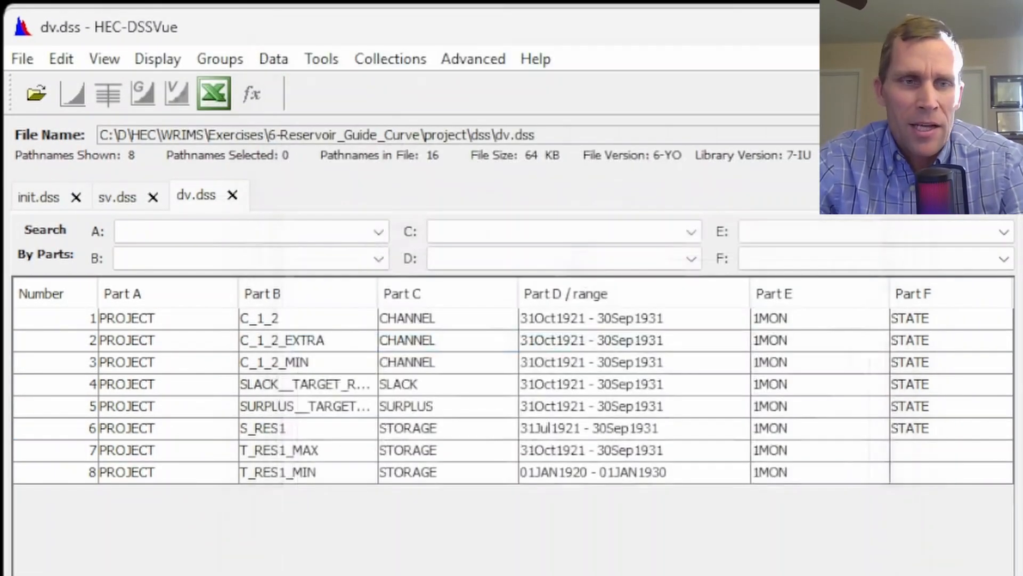
Tabulate the S_RES1, T_RES1_MAX and T_RES1_MIN storage series together, then close the table
{"action": "left_click", "coordinate": [282, 472]}
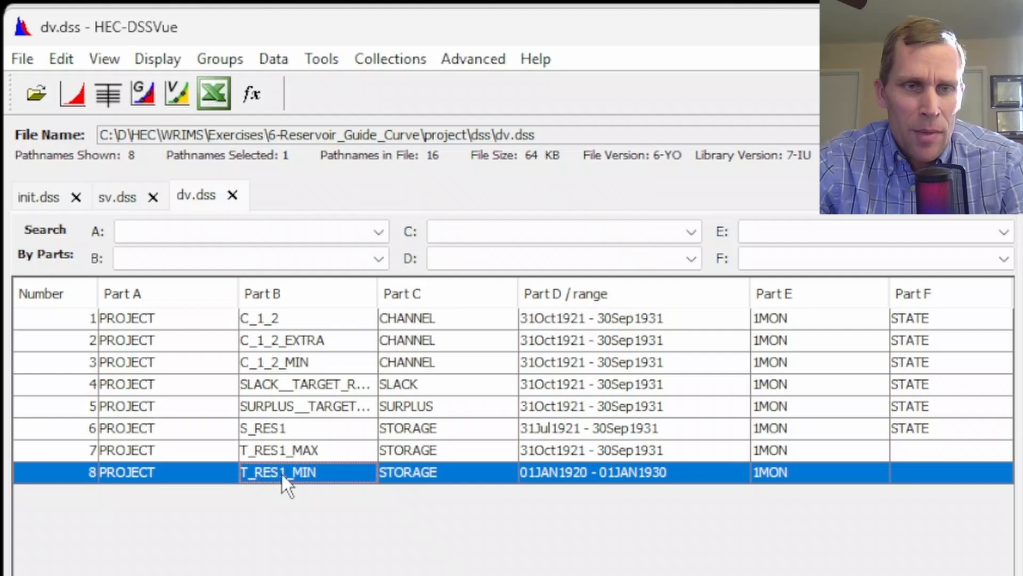
{"action": "left_click", "coordinate": [270, 429]}
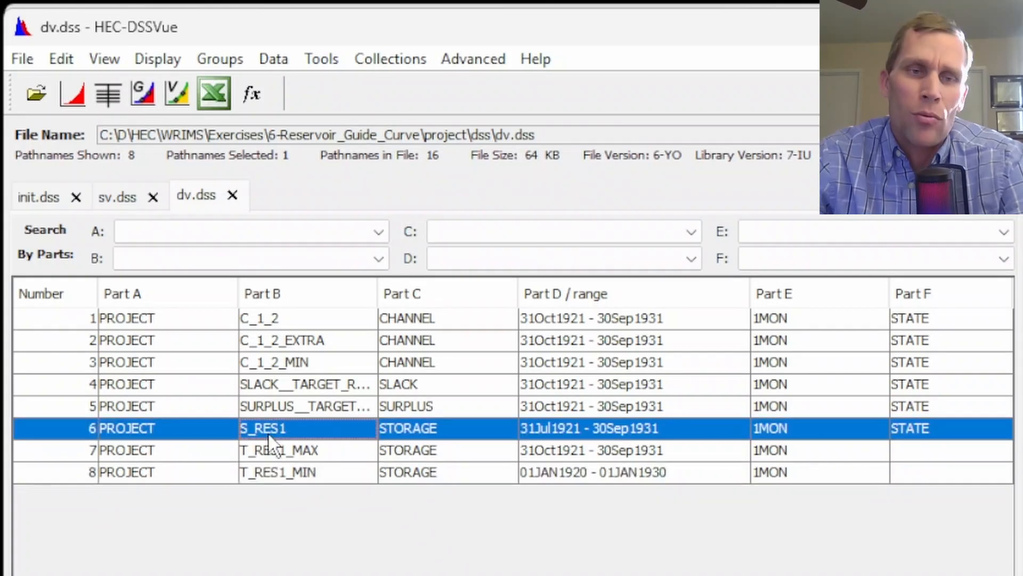
{"action": "left_click", "coordinate": [281, 473], "text": "shift"}
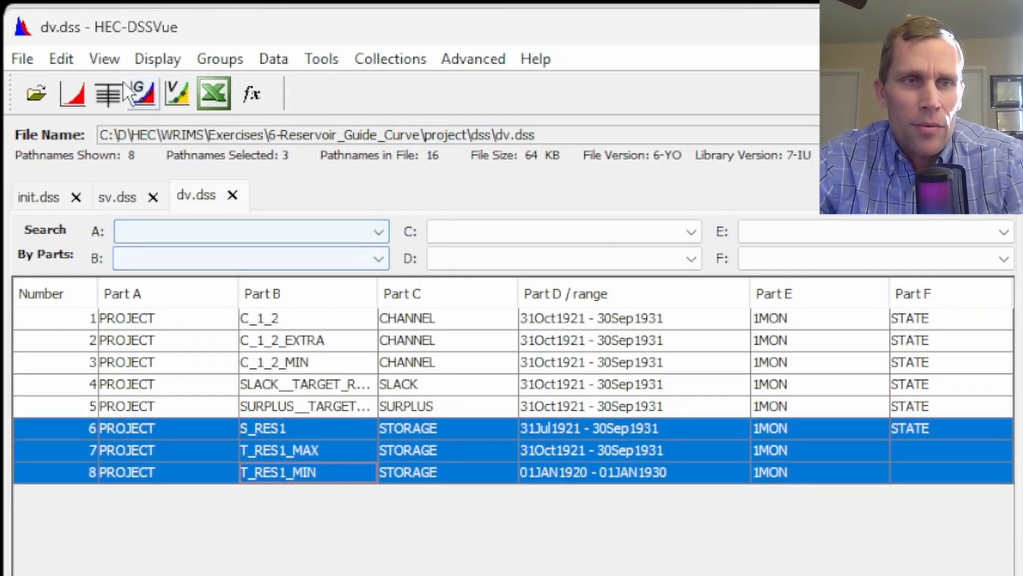
{"action": "left_click", "coordinate": [107, 92]}
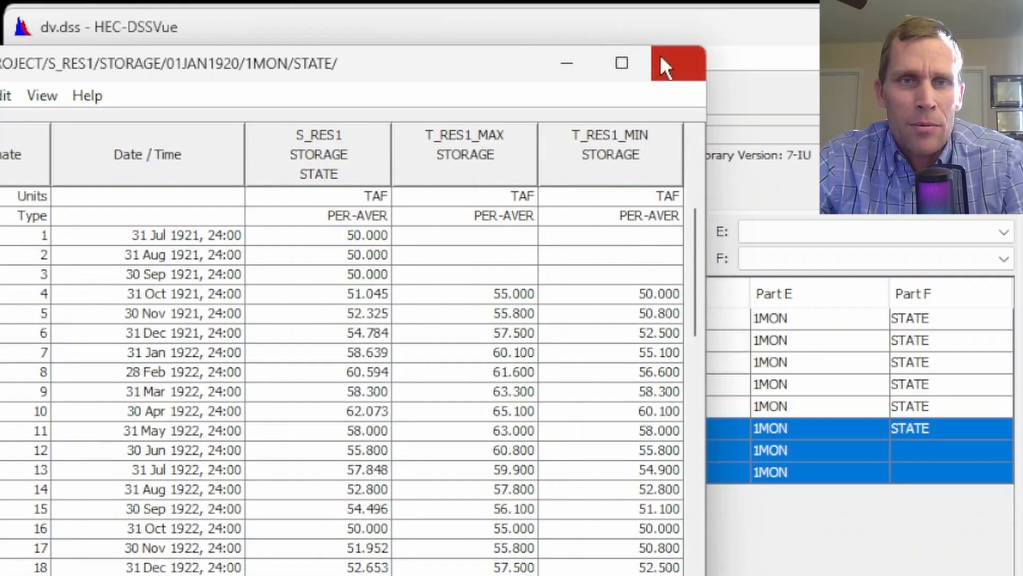
{"action": "left_click", "coordinate": [673, 63]}
Plot the three storage series and compare S_RES1 against the maximum and minimum target curves
{"action": "left_click", "coordinate": [72, 94]}
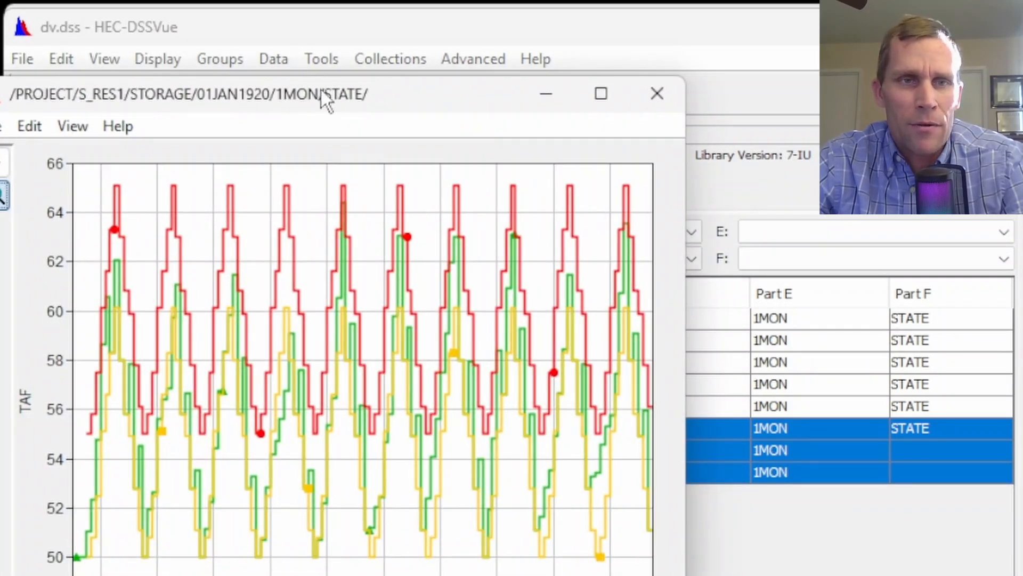
{"action": "left_click_drag", "start_coordinate": [326, 101], "coordinate": [469, 87]}
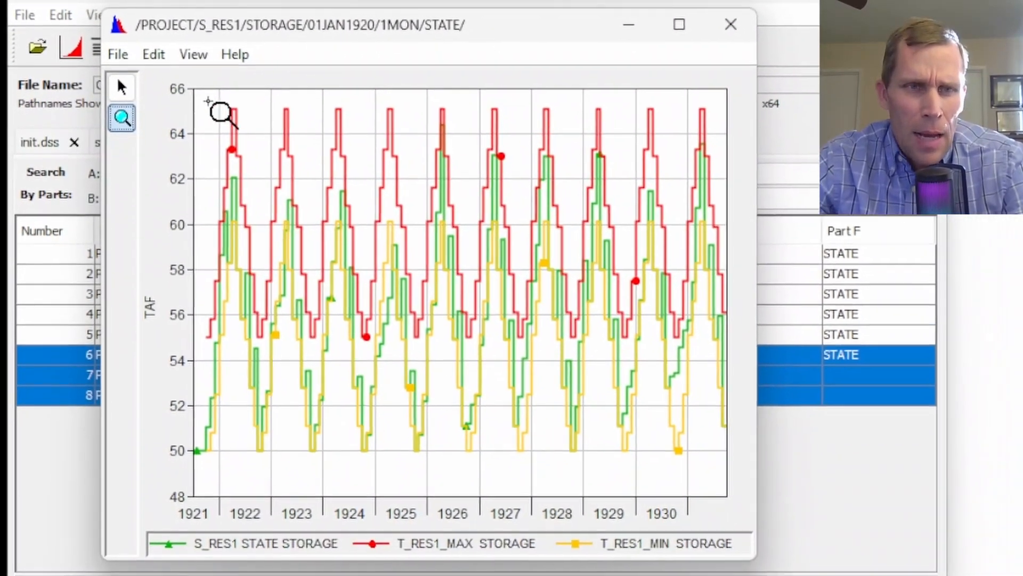
{"action": "left_click_drag", "start_coordinate": [198, 95], "coordinate": [372, 515]}
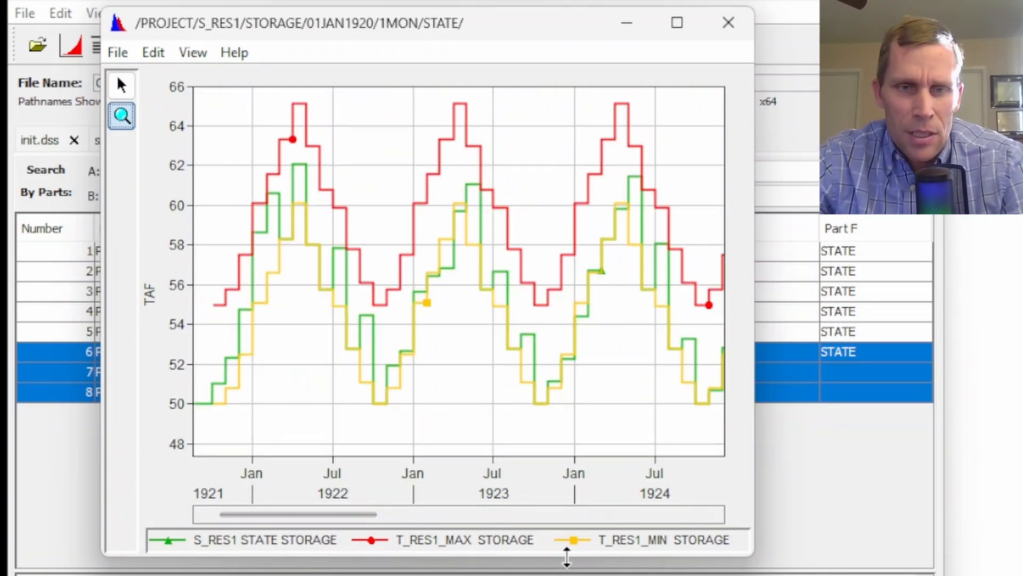
{"action": "mouse_move", "coordinate": [645, 545]}
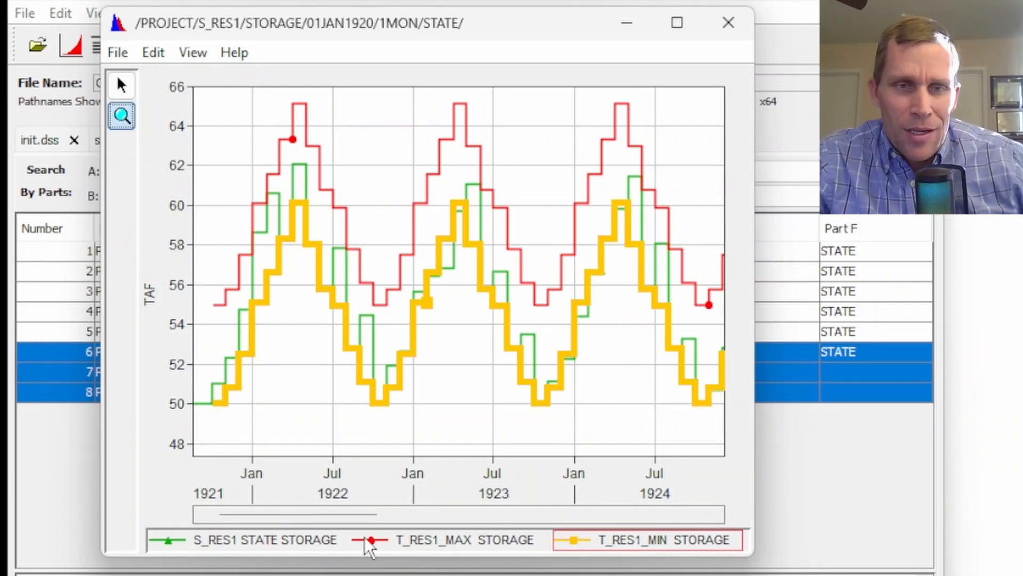
{"action": "mouse_move", "coordinate": [425, 541]}
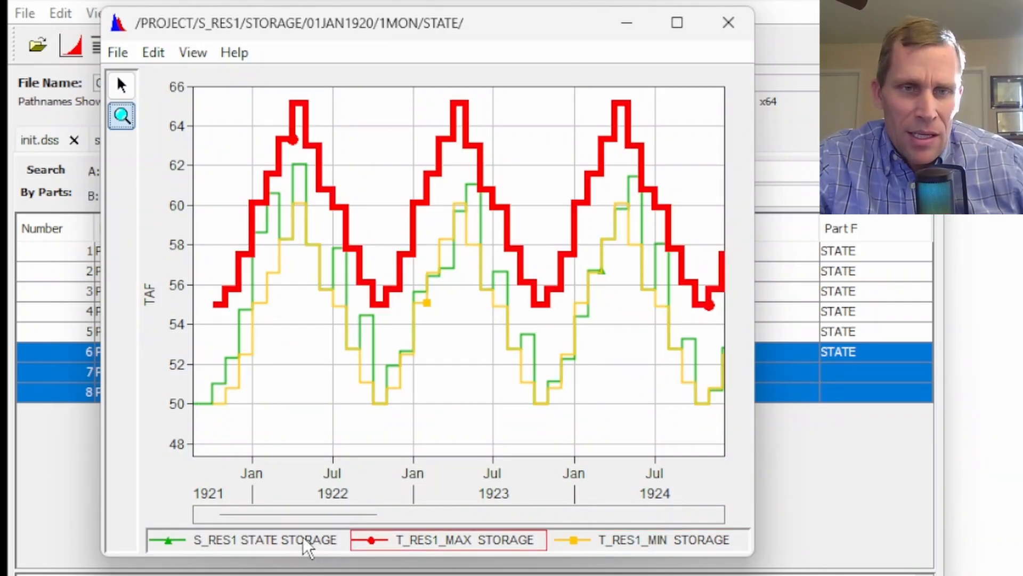
{"action": "mouse_move", "coordinate": [305, 540]}
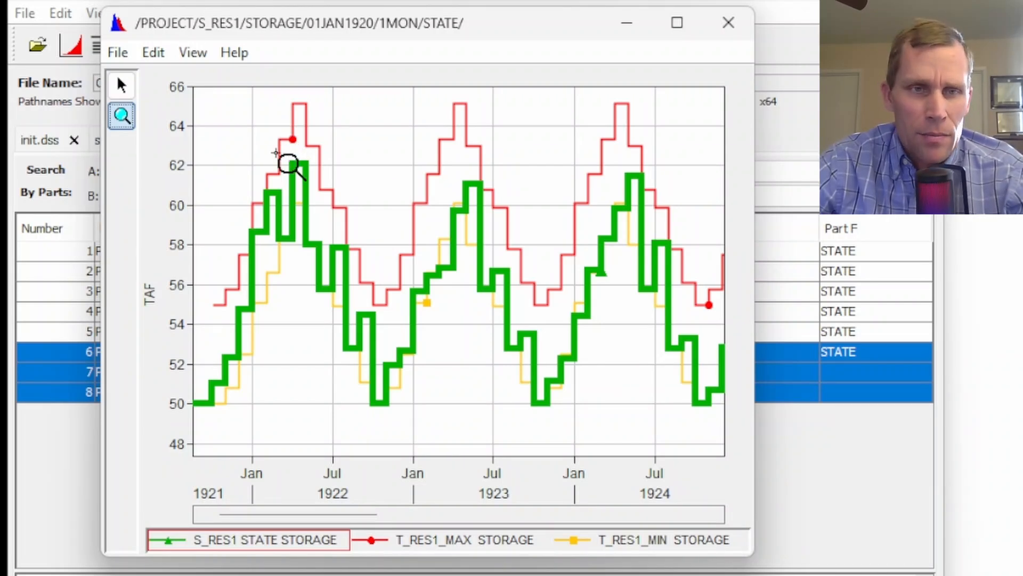
{"action": "key", "text": "super+Left"}
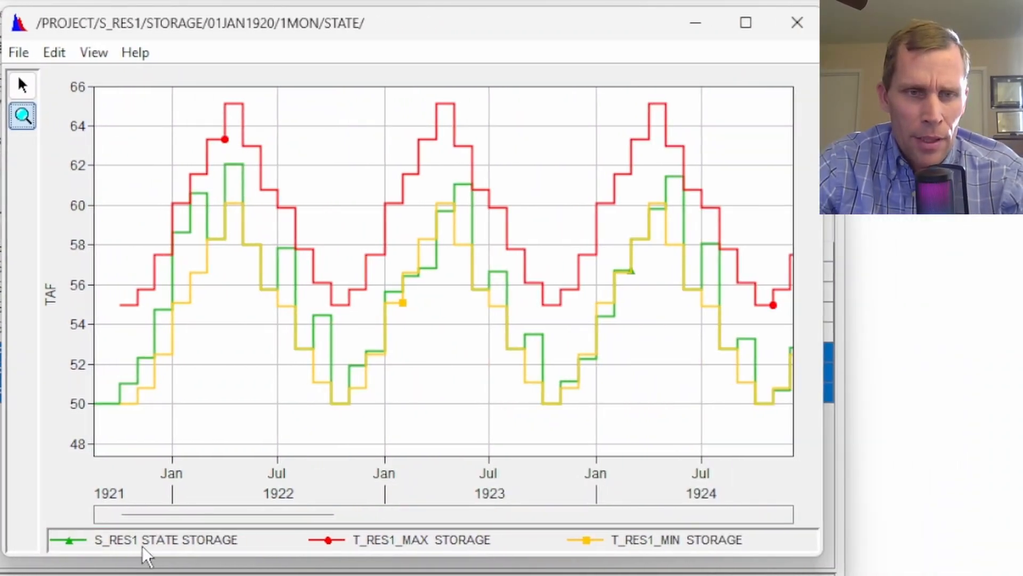
Highlight the S_RES1 storage curve and scroll through later years to compare it with both targets
{"action": "left_click", "coordinate": [142, 543]}
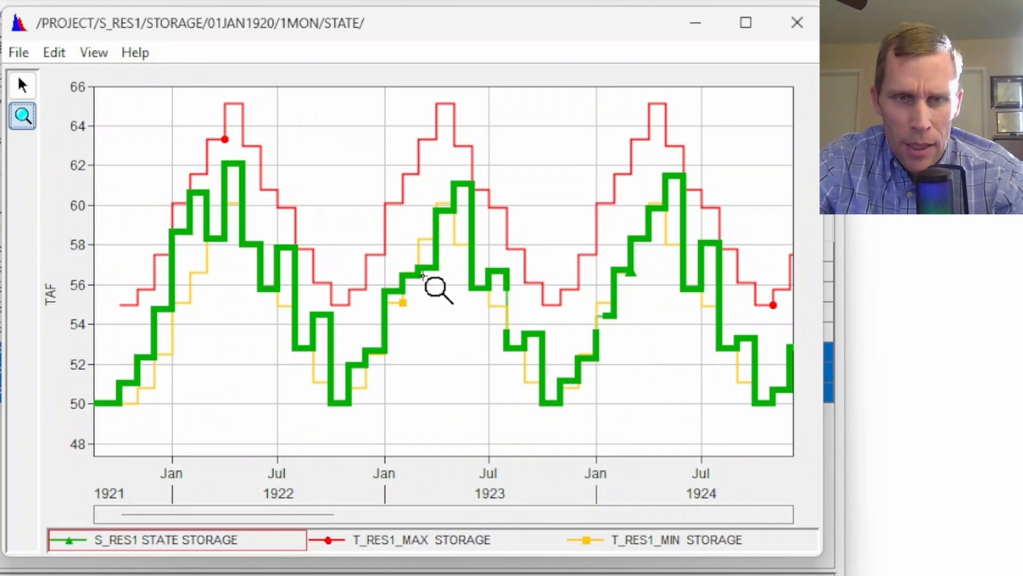
{"action": "left_click_drag", "start_coordinate": [313, 512], "coordinate": [443, 511]}
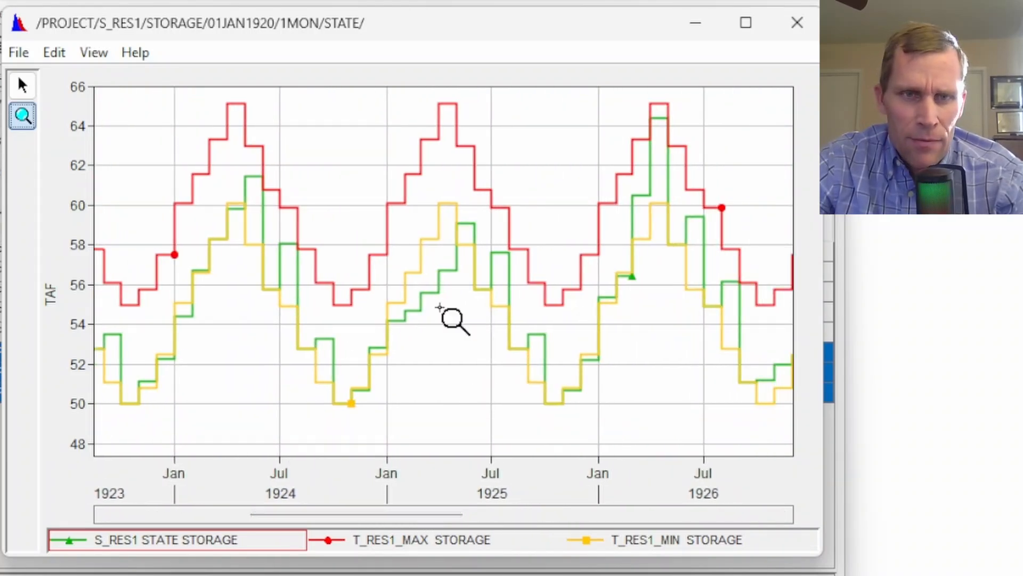
{"action": "left_click", "coordinate": [208, 533]}
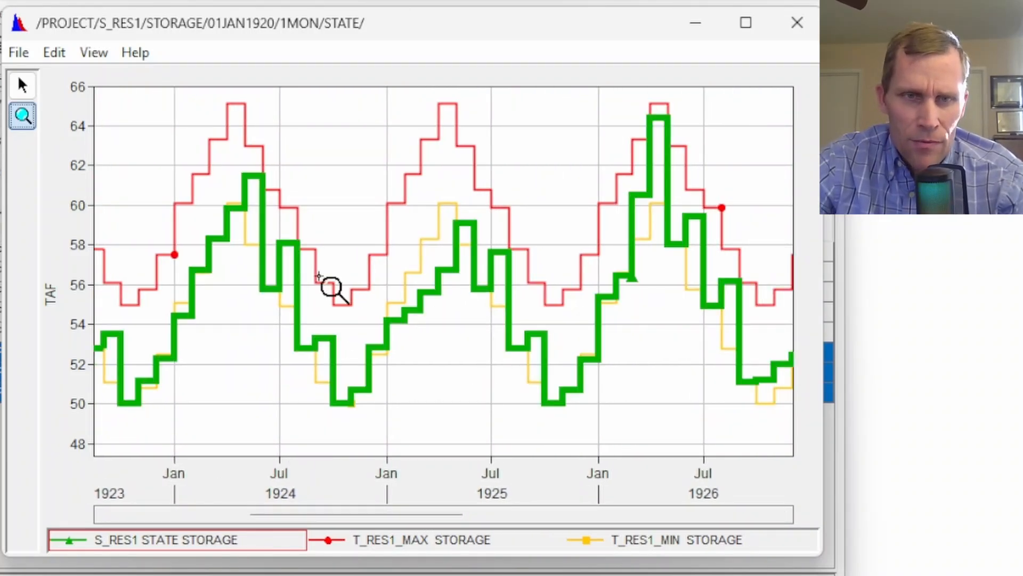
Highlight the T_RES1_MIN and S_RES1 curves in turn, then close the storage plot
{"action": "left_click", "coordinate": [639, 541]}
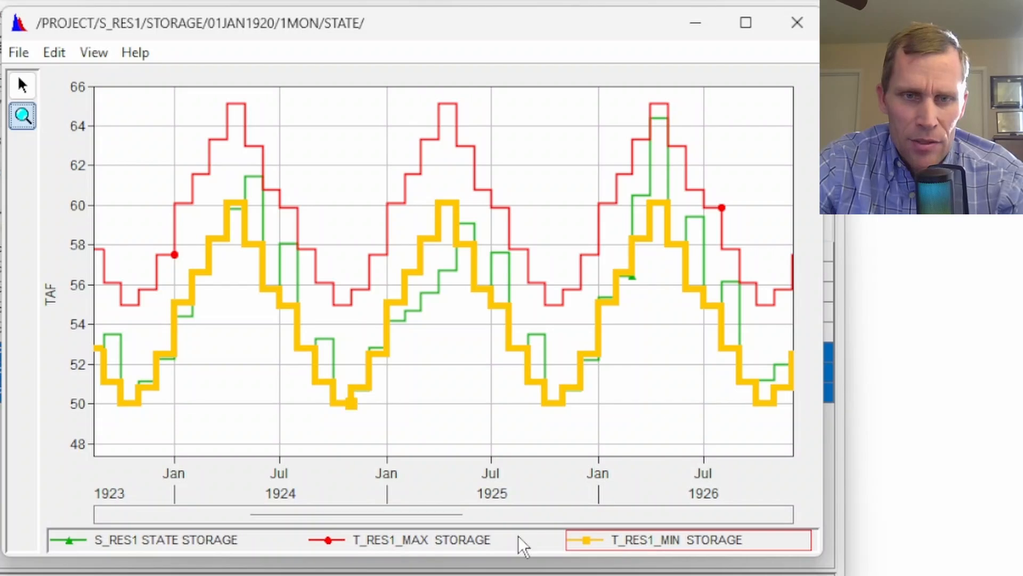
{"action": "left_click", "coordinate": [213, 542]}
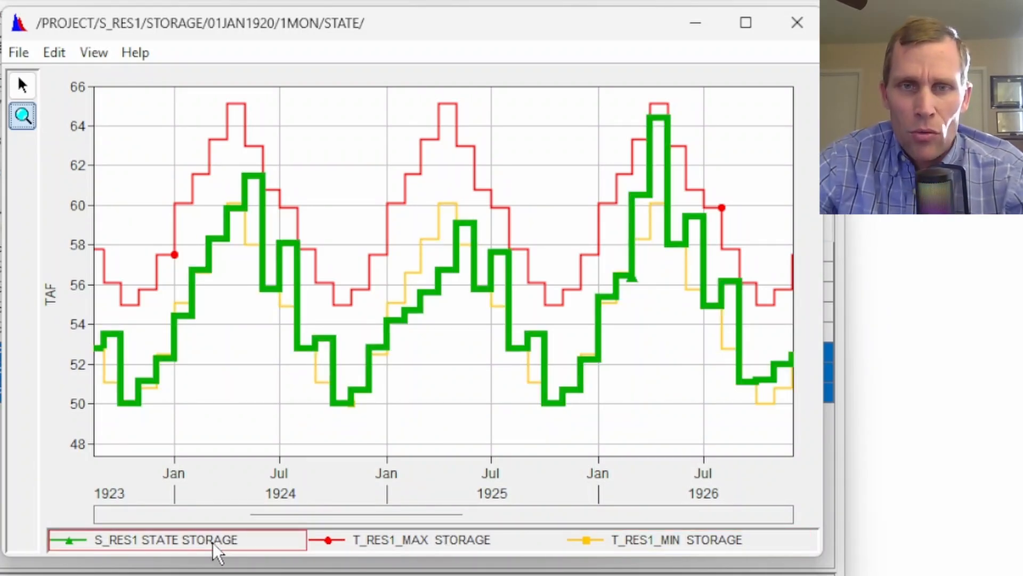
{"action": "left_click", "coordinate": [798, 22]}
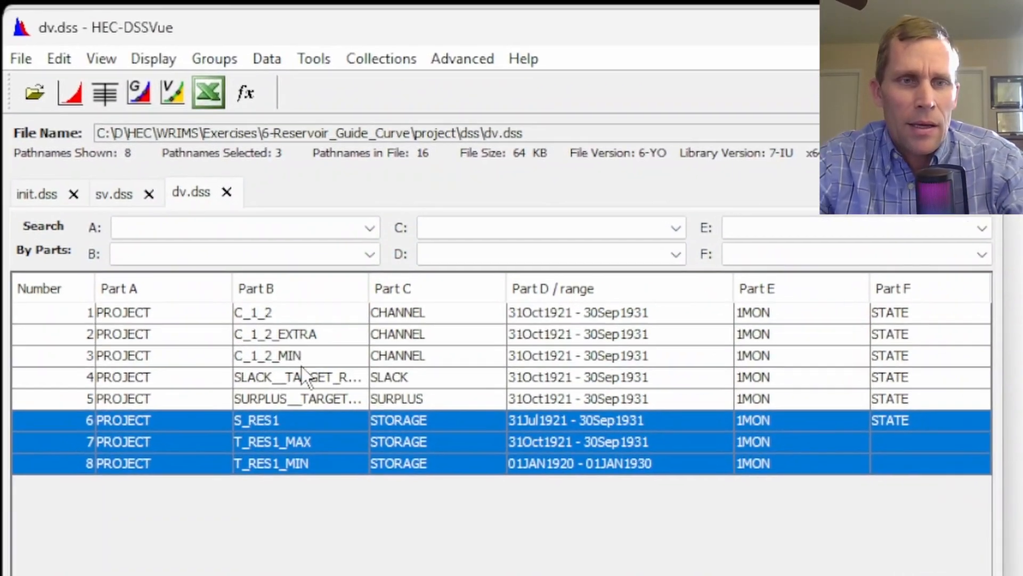
Plot the SLACK and SURPLUS target series from dv.dss together, then close the plot
{"action": "left_click", "coordinate": [254, 330]}
{"action": "left_click", "coordinate": [253, 350]}
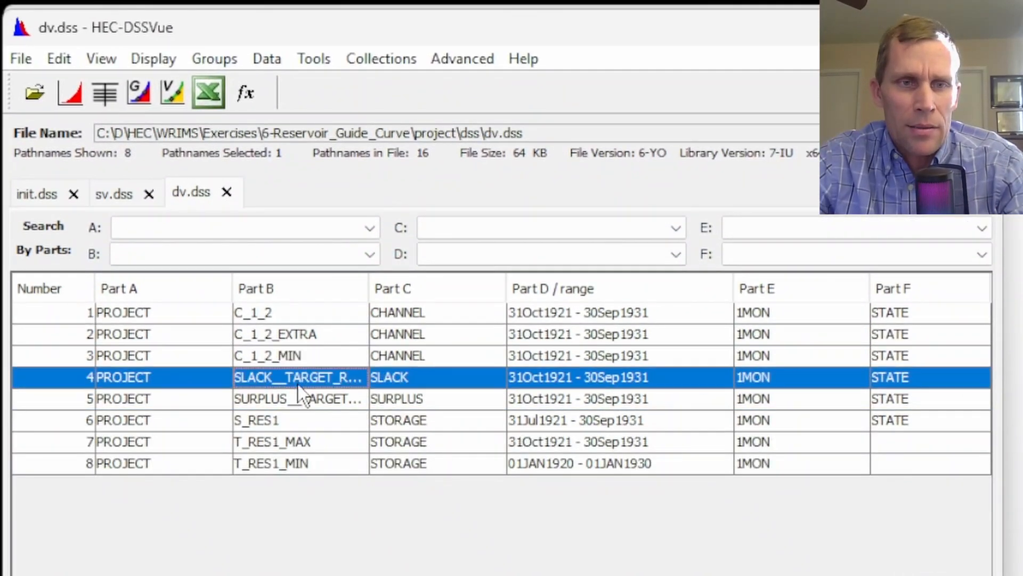
{"action": "left_click", "coordinate": [253, 371], "text": "shift"}
{"action": "left_click", "coordinate": [70, 93]}
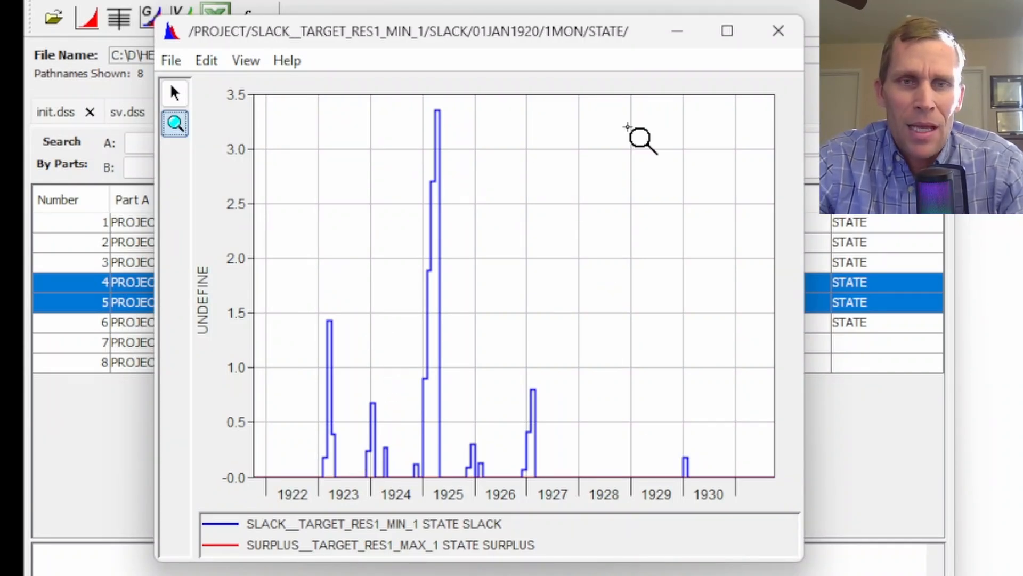
{"action": "left_click", "coordinate": [778, 32]}
Plot S_RES1 with T_RES1_MAX and T_RES1_MIN, zoom into 1922–1924, highlight S_RES1, and close the plot
{"action": "left_click", "coordinate": [392, 324]}
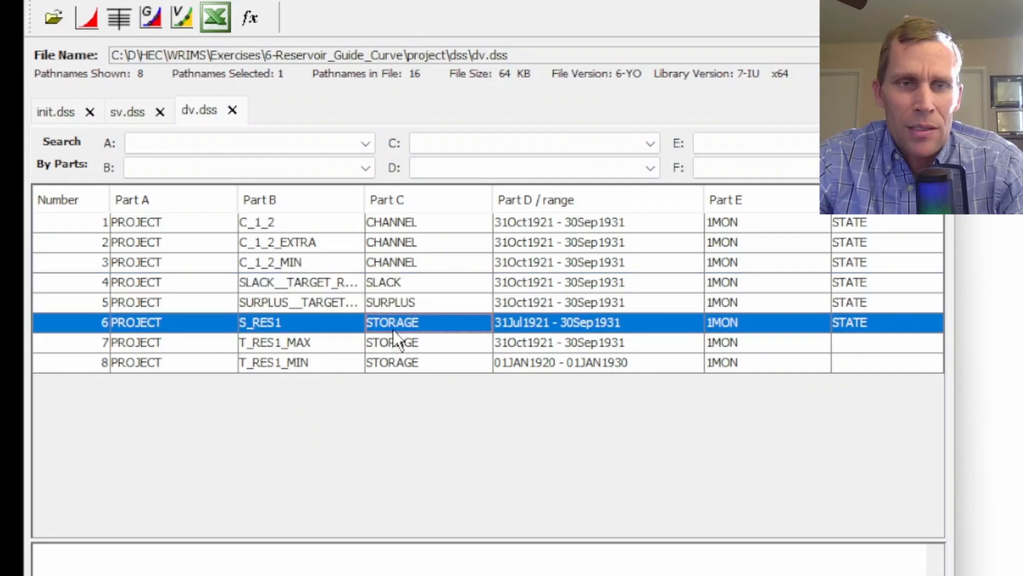
{"action": "left_click", "coordinate": [404, 364], "text": "shift"}
{"action": "left_click", "coordinate": [88, 20]}
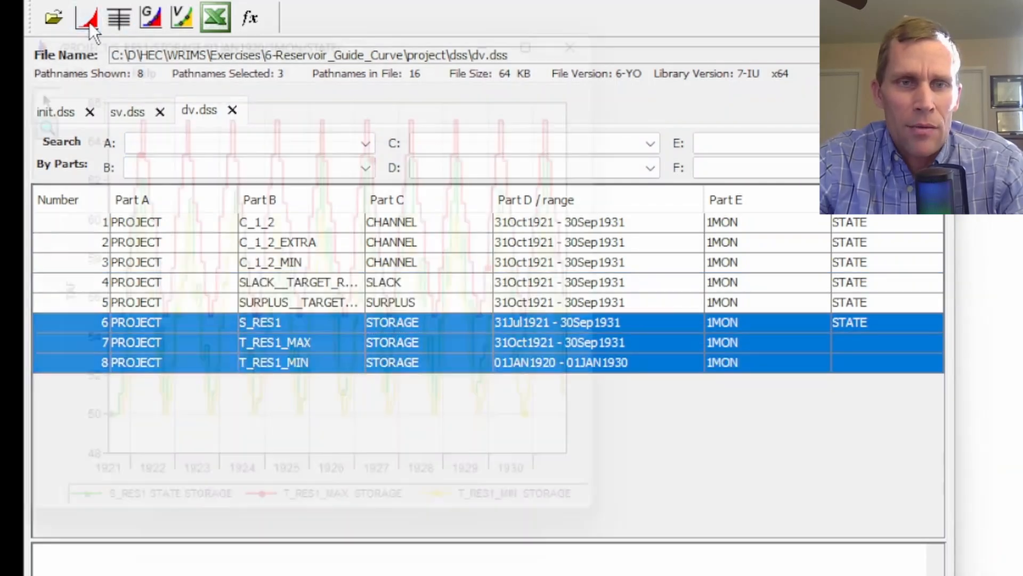
{"action": "left_click_drag", "start_coordinate": [377, 25], "coordinate": [497, 39]}
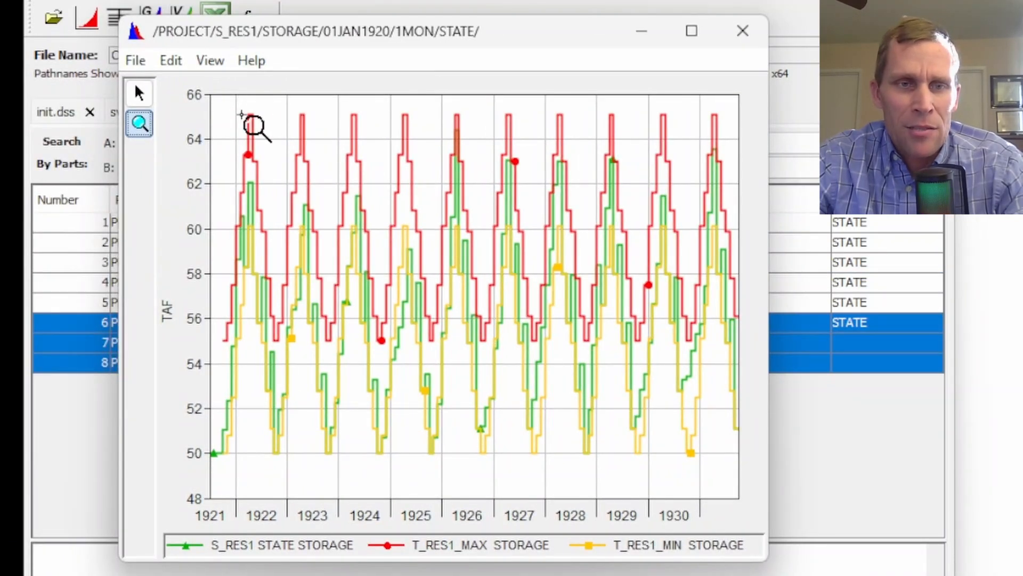
{"action": "left_click_drag", "start_coordinate": [244, 112], "coordinate": [376, 450]}
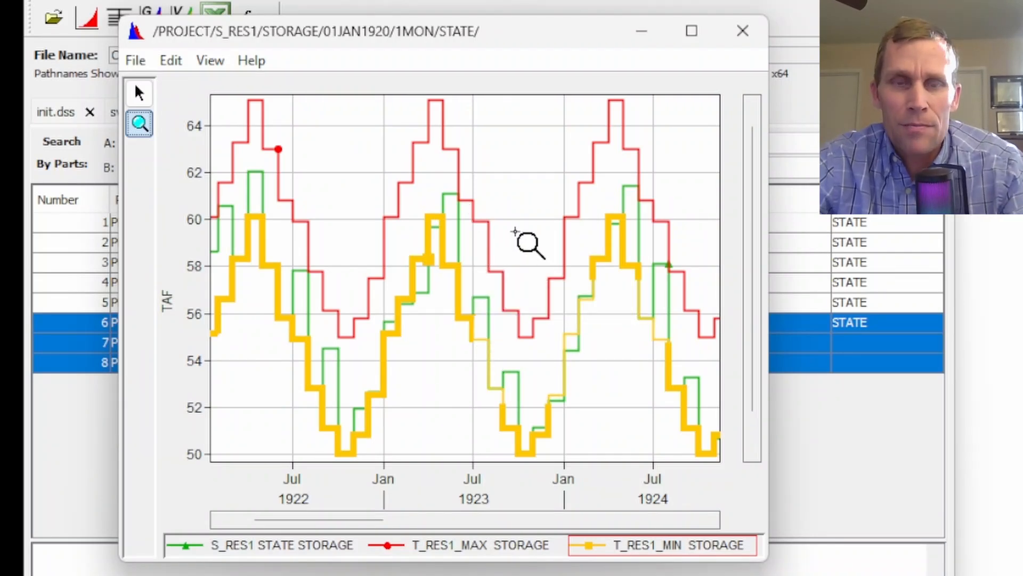
{"action": "left_click", "coordinate": [301, 546]}
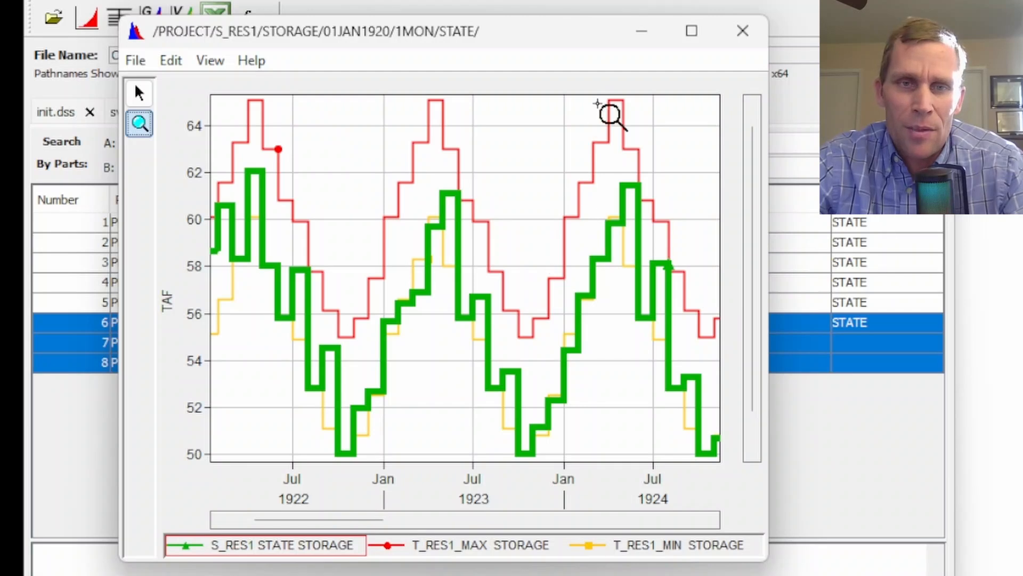
{"action": "left_click", "coordinate": [742, 31]}
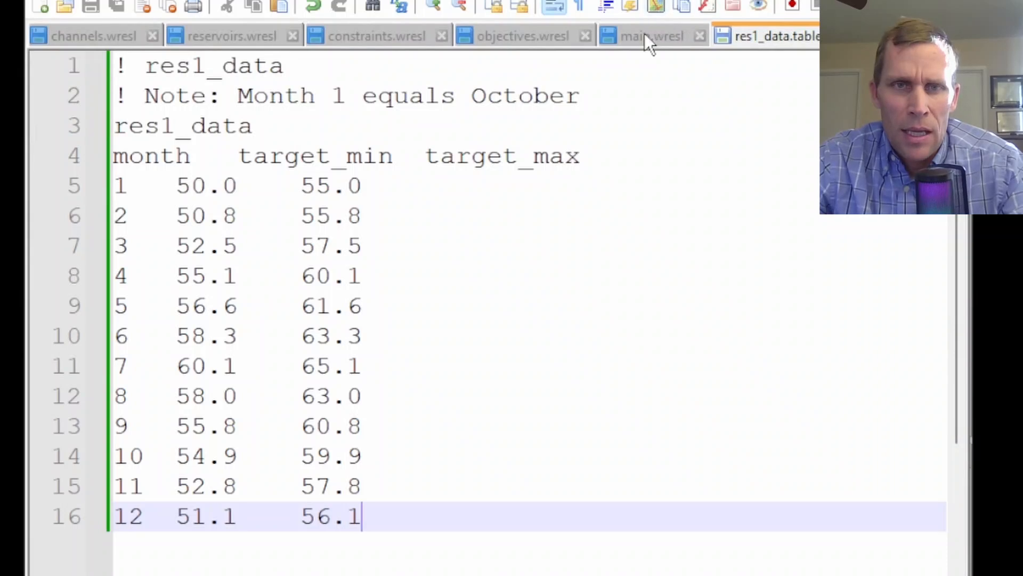
Add the objective term [S_RES1, 1] below [C_1_2_MIN, 20] in objectives.wresl
{"action": "left_click", "coordinate": [644, 35]}
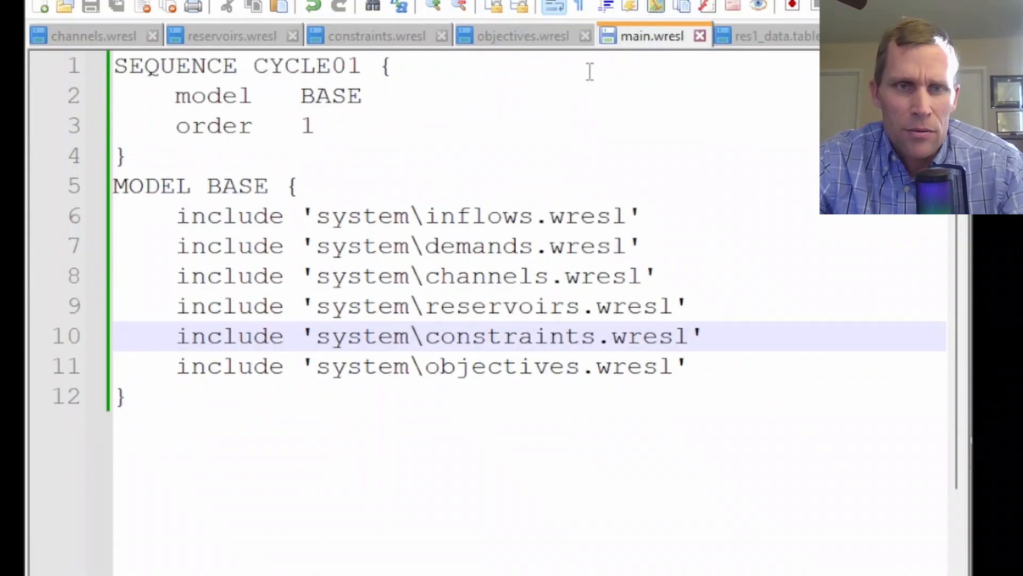
{"action": "left_click", "coordinate": [459, 34]}
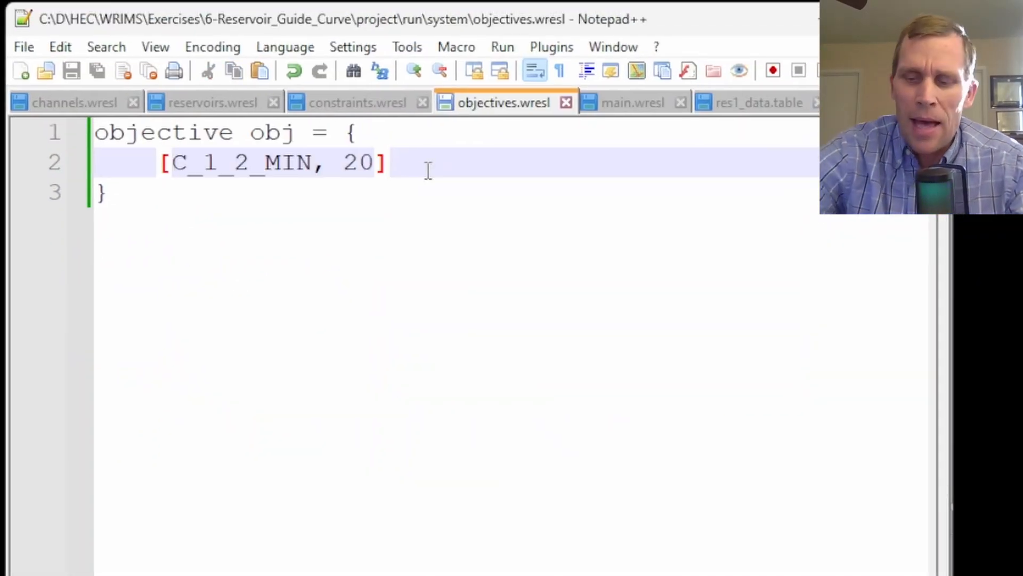
{"action": "key", "text": "Return"}
{"action": "type", "text": "[S_RES1, 1]"}
{"action": "key", "text": "Up"}
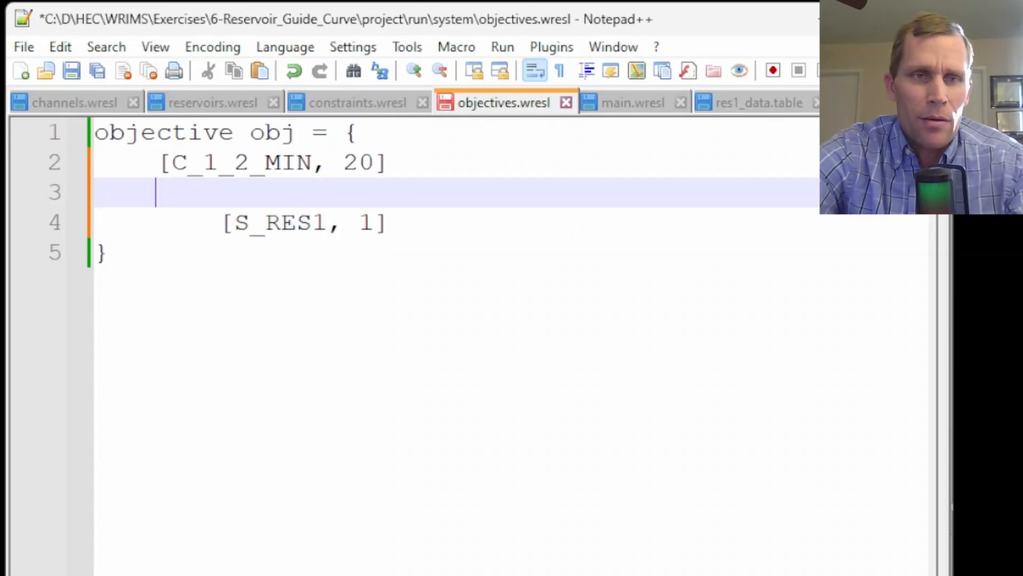
{"action": "key", "text": "Delete"}
{"action": "key", "text": "Delete"}
{"action": "key", "text": "Delete"}
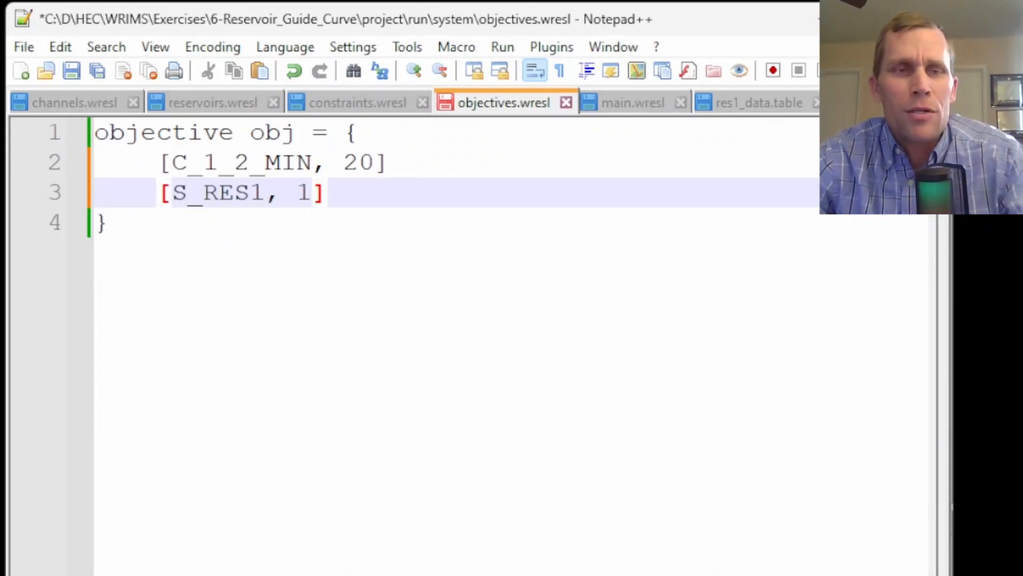
Compare the S_RES1 objective weight with the penalty values of both target goals in constraints.wresl
{"action": "double_click", "coordinate": [221, 191]}
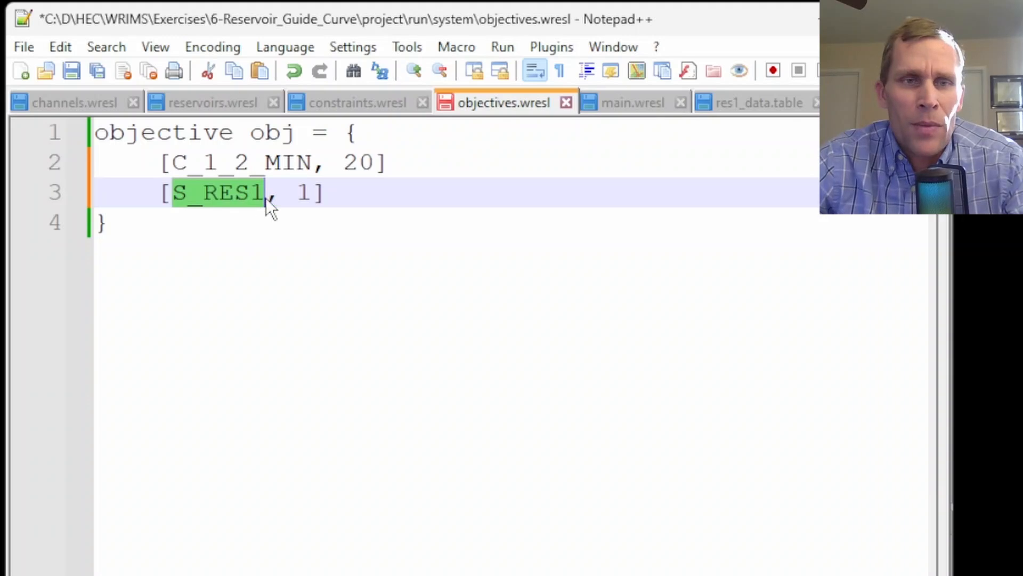
{"action": "double_click", "coordinate": [303, 191]}
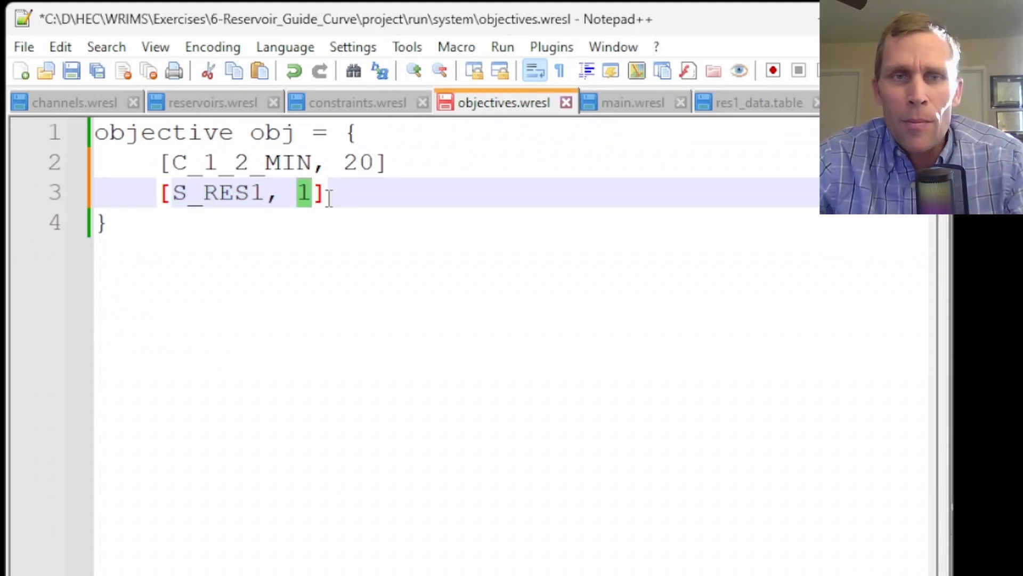
{"action": "left_click", "coordinate": [352, 103]}
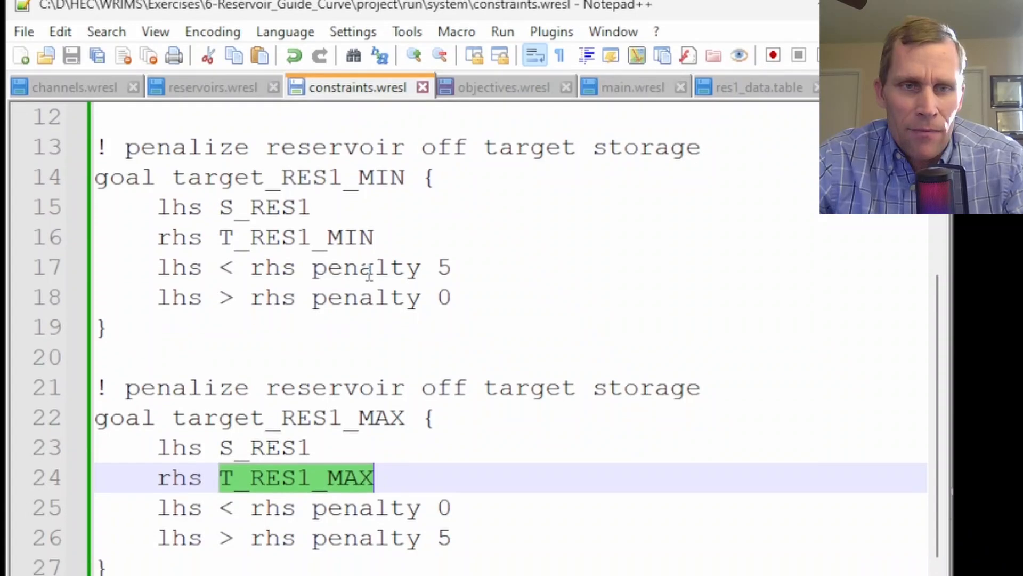
{"action": "left_click", "coordinate": [442, 282]}
{"action": "double_click", "coordinate": [444, 206]}
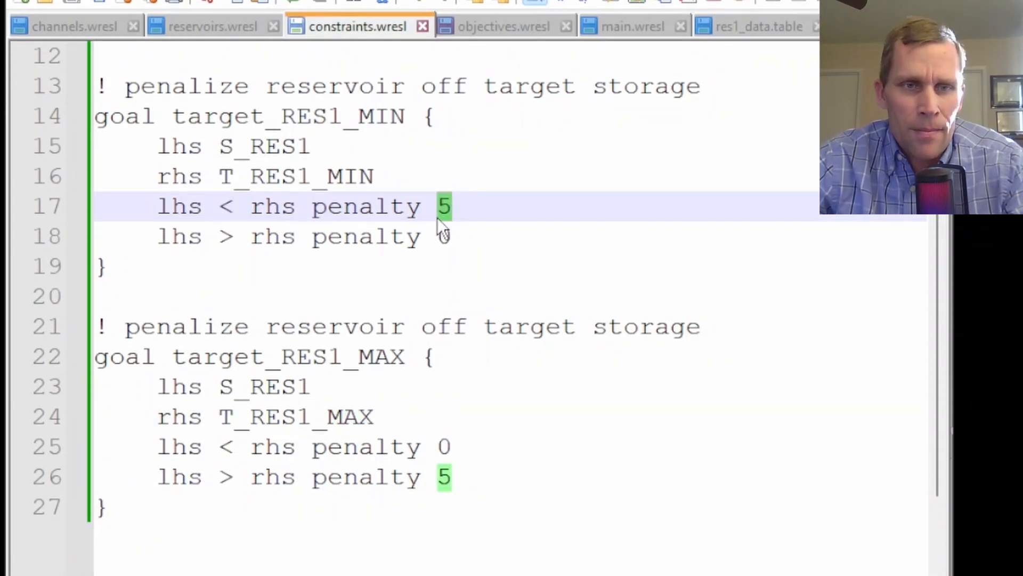
{"action": "left_click_drag", "start_coordinate": [461, 476], "coordinate": [160, 457]}
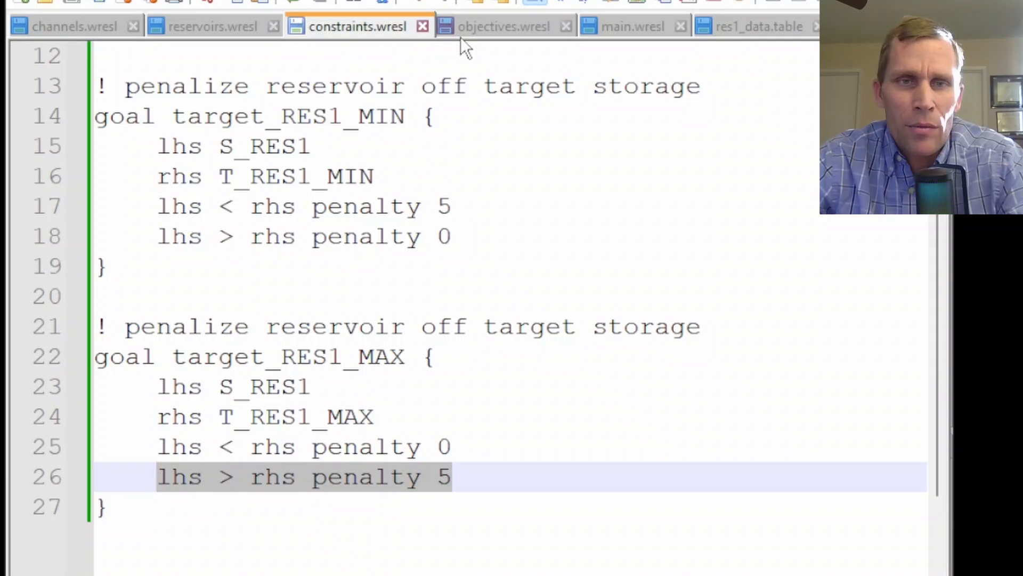
Save objectives.wresl, switch to the WRIMS IDE, and rerun the E6_Reservoir_Guide_Curve study
{"action": "left_click", "coordinate": [474, 28]}
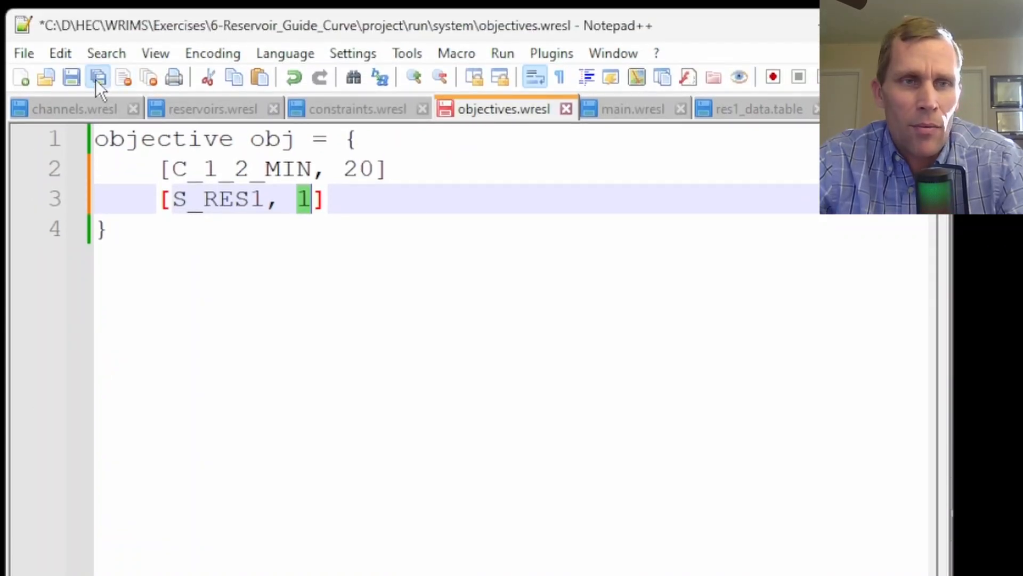
{"action": "left_click", "coordinate": [96, 79]}
{"action": "key", "text": "alt+Tab"}
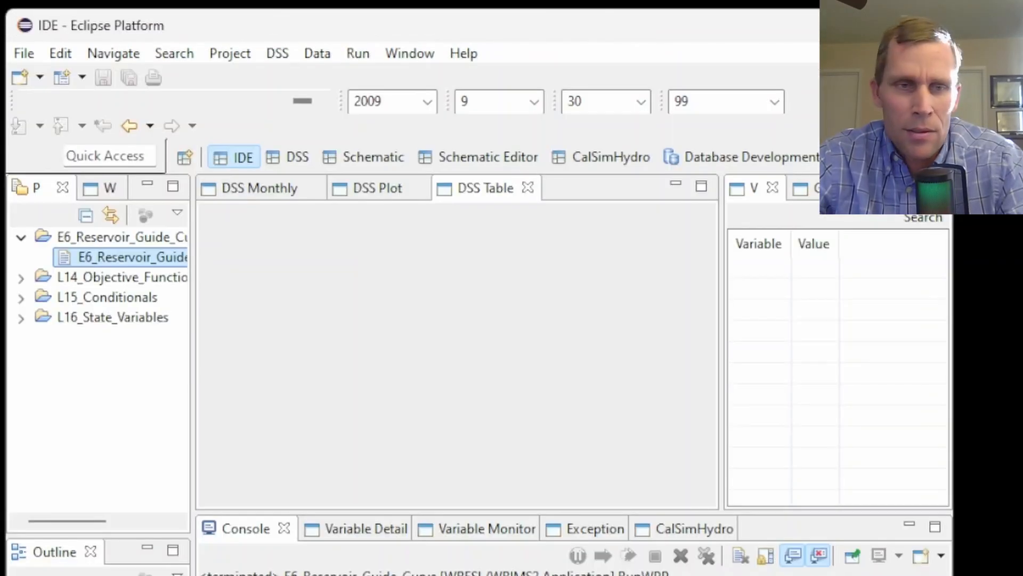
{"action": "right_click", "coordinate": [120, 256]}
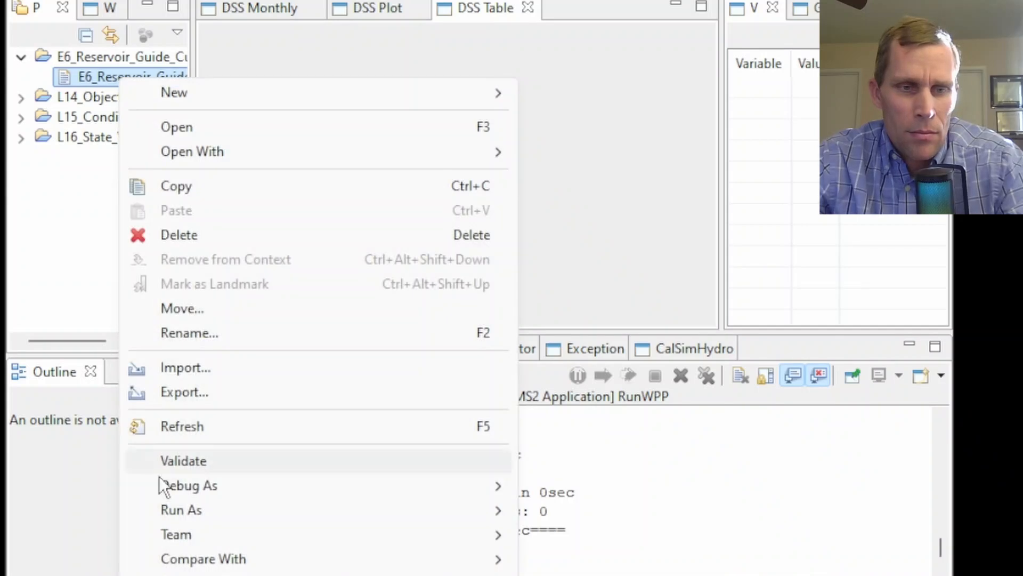
{"action": "mouse_move", "coordinate": [353, 511]}
{"action": "left_click", "coordinate": [596, 517]}
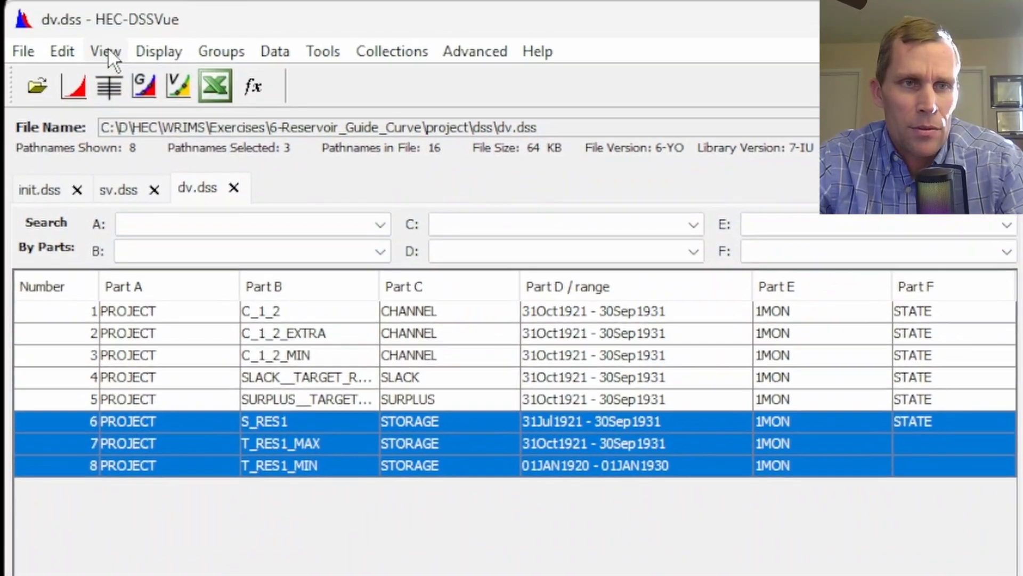
Refresh the dv.dss catalog in HEC-DSSVue and plot the SLACK and SURPLUS target series
{"action": "left_click", "coordinate": [105, 49]}
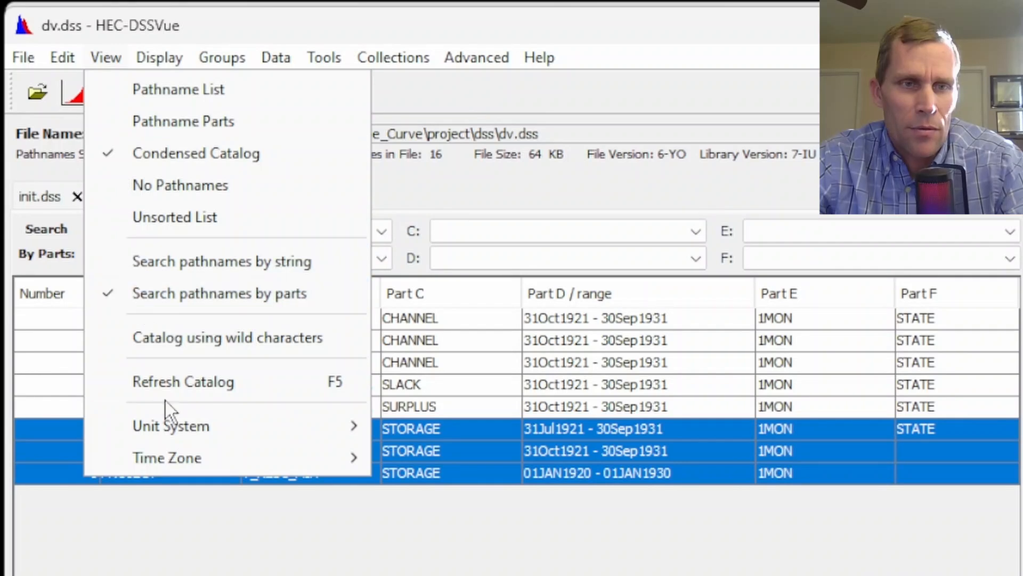
{"action": "left_click", "coordinate": [156, 380]}
{"action": "left_click", "coordinate": [286, 434]}
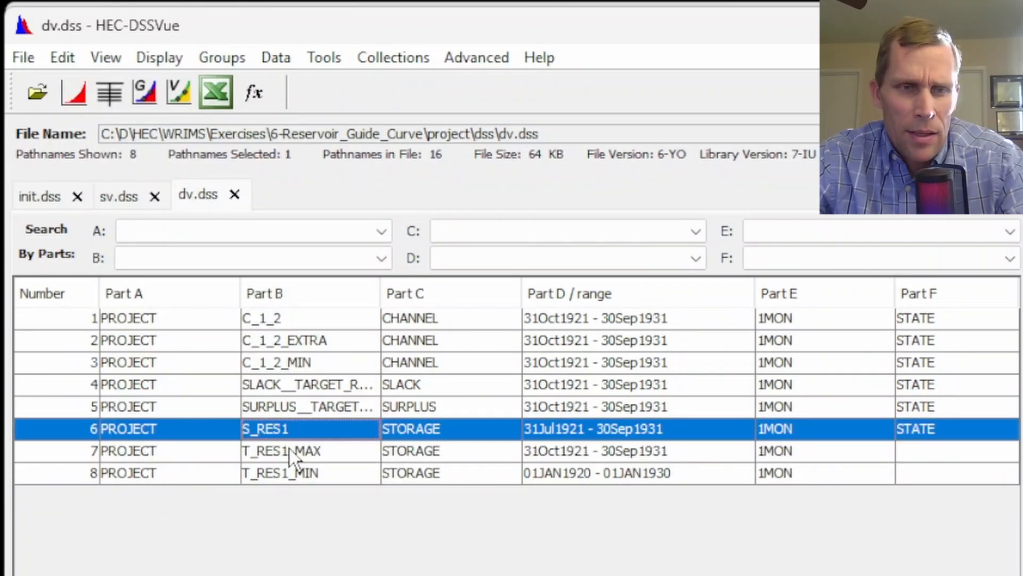
{"action": "left_click", "coordinate": [289, 472], "text": "shift"}
{"action": "left_click", "coordinate": [295, 380]}
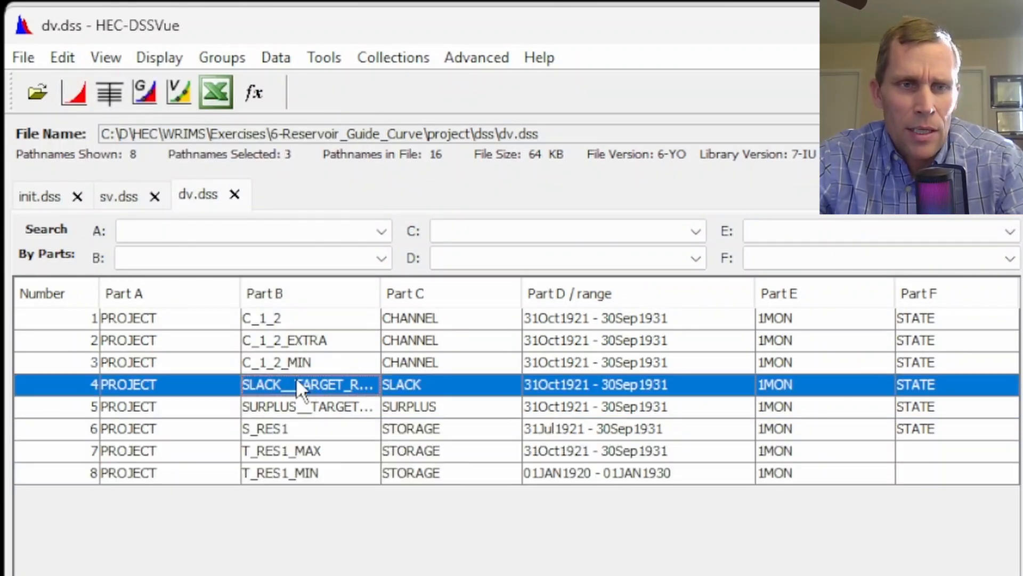
{"action": "left_click", "coordinate": [309, 405], "text": "shift"}
{"action": "left_click", "coordinate": [74, 93]}
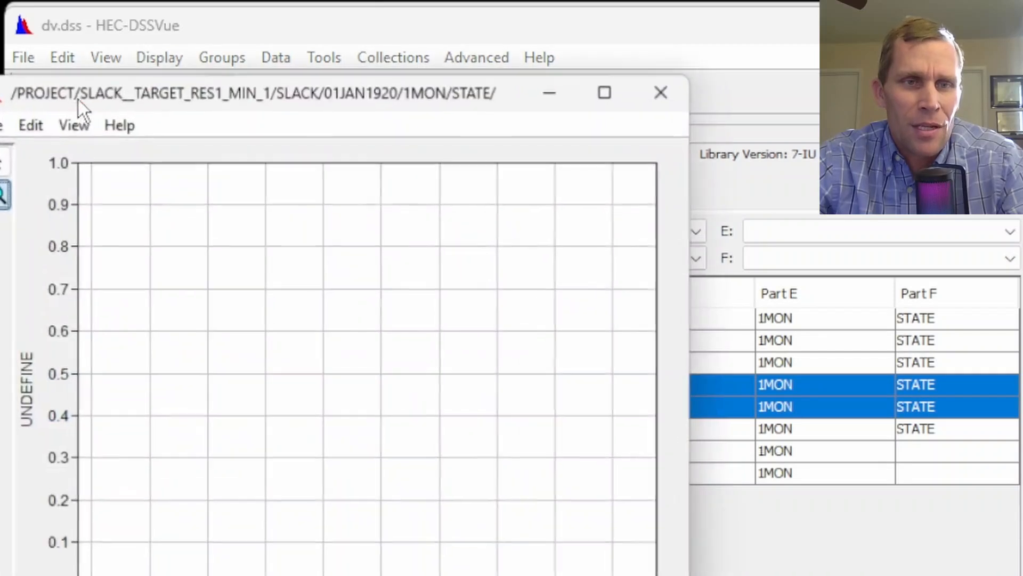
Highlight the slack and surplus curves in turn, then close the plot
{"action": "left_click_drag", "start_coordinate": [288, 88], "coordinate": [462, 54]}
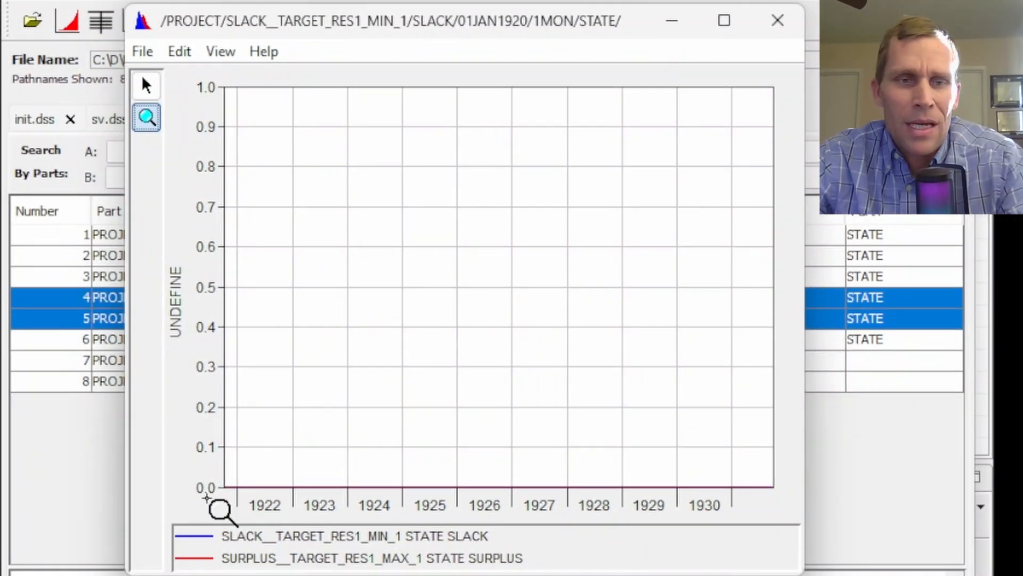
{"action": "left_click", "coordinate": [292, 538]}
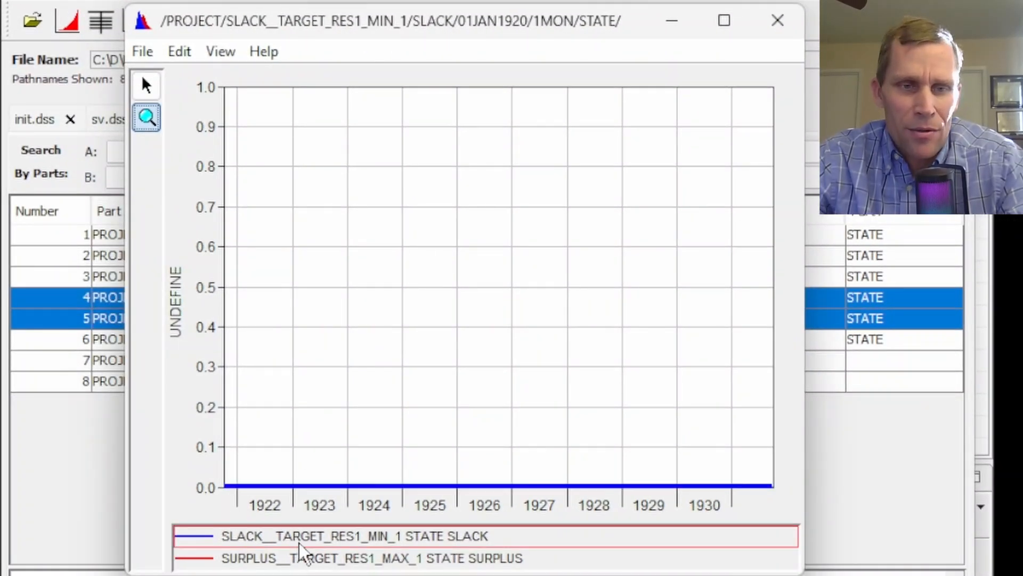
{"action": "left_click", "coordinate": [268, 560]}
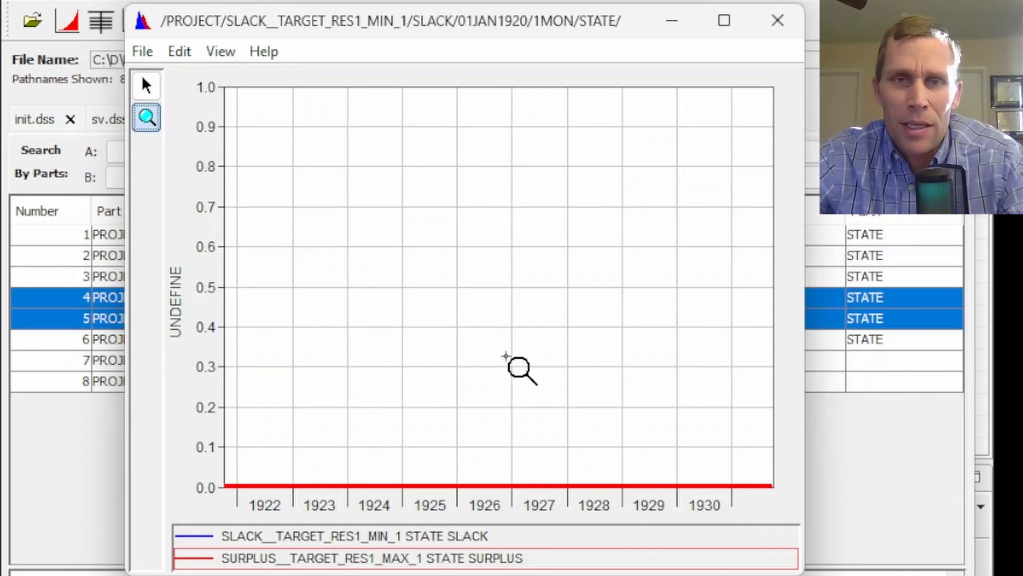
{"action": "left_click", "coordinate": [783, 29]}
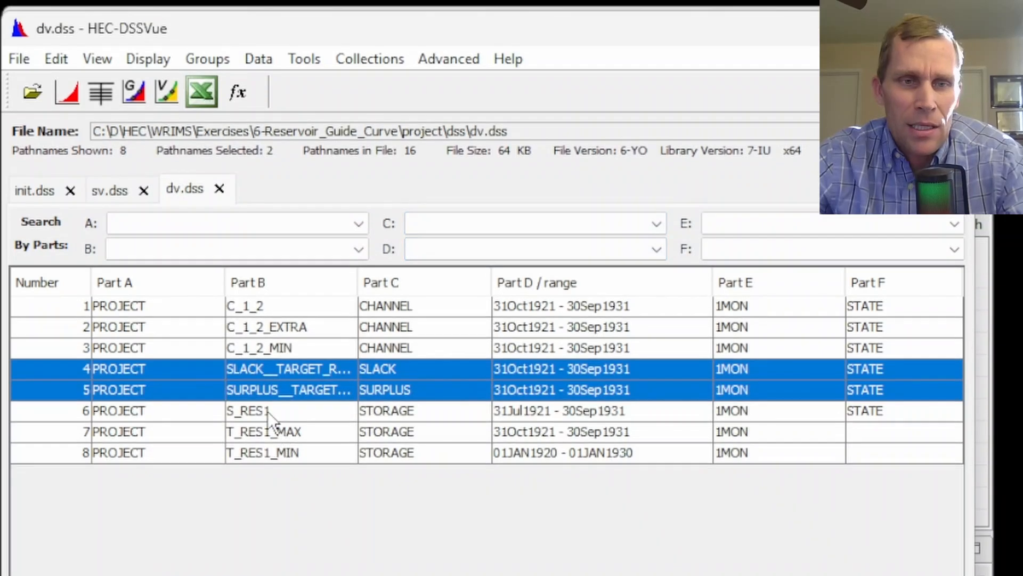
Plot S_RES1 together with T_RES1_MAX and T_RES1_MIN from the rerun
{"action": "left_click", "coordinate": [268, 339]}
{"action": "left_click", "coordinate": [274, 378], "text": "shift"}
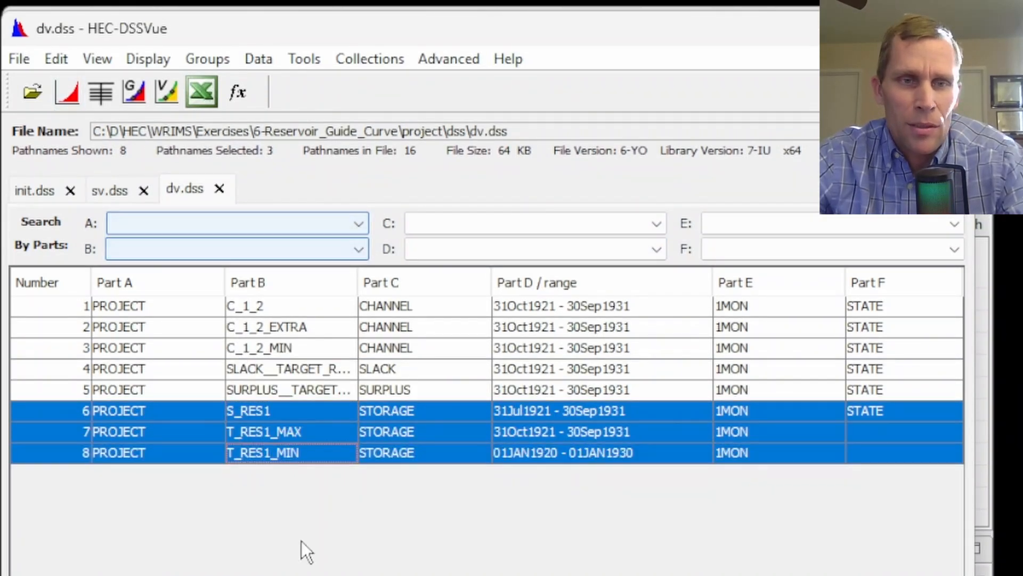
{"action": "left_click", "coordinate": [75, 92]}
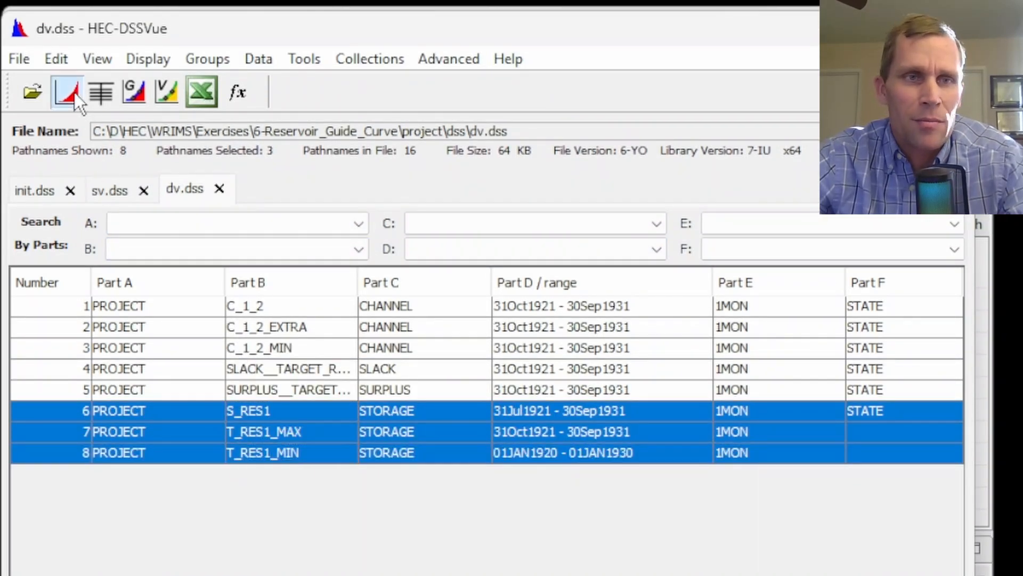
{"action": "left_click_drag", "start_coordinate": [249, 85], "coordinate": [361, 74]}
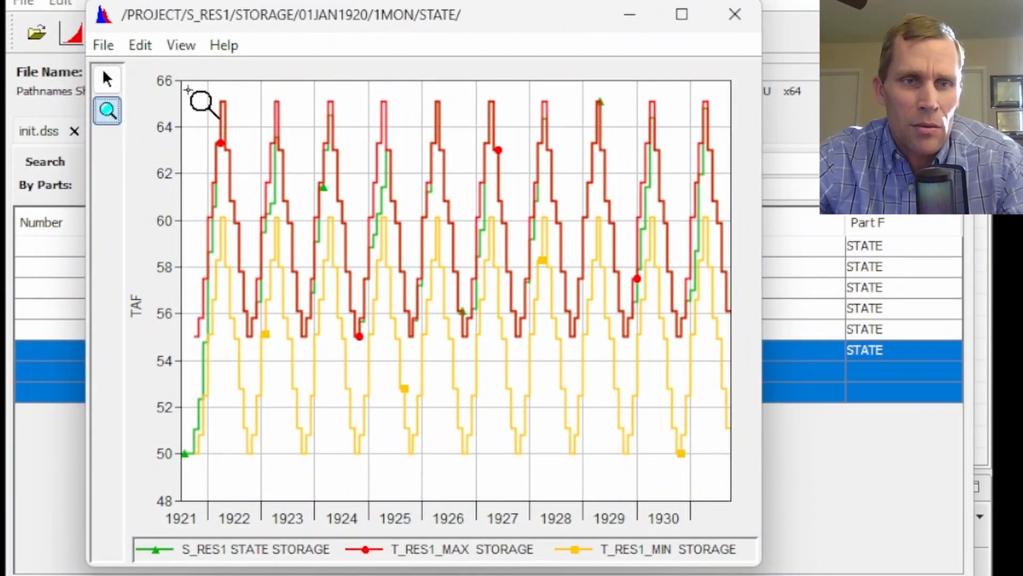
Zoom the storage plot into 1921–1924 and highlight the T_RES1_MIN, T_RES1_MAX and S_RES1 curves in turn
{"action": "left_click_drag", "start_coordinate": [188, 89], "coordinate": [345, 543]}
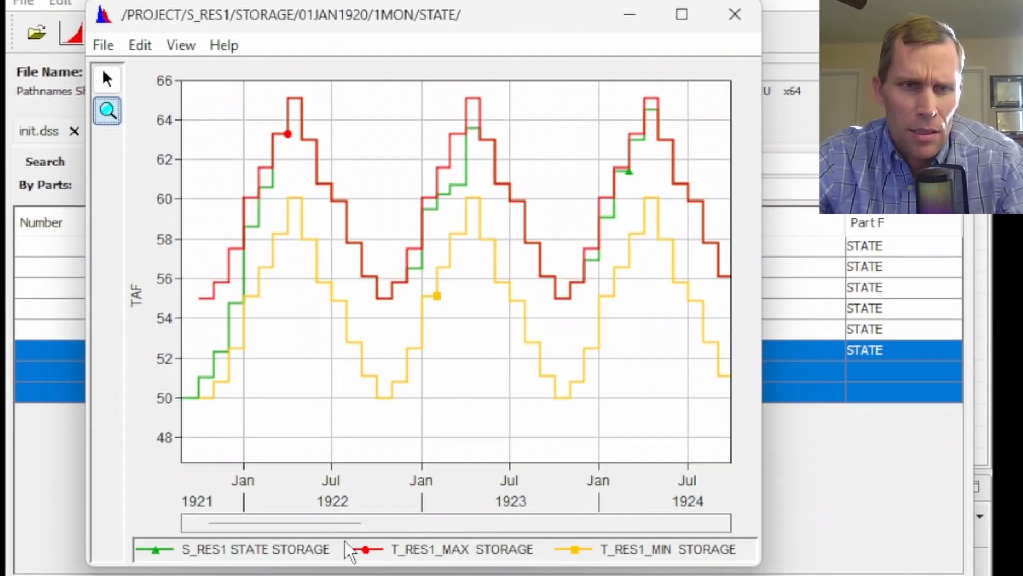
{"action": "left_click", "coordinate": [645, 556]}
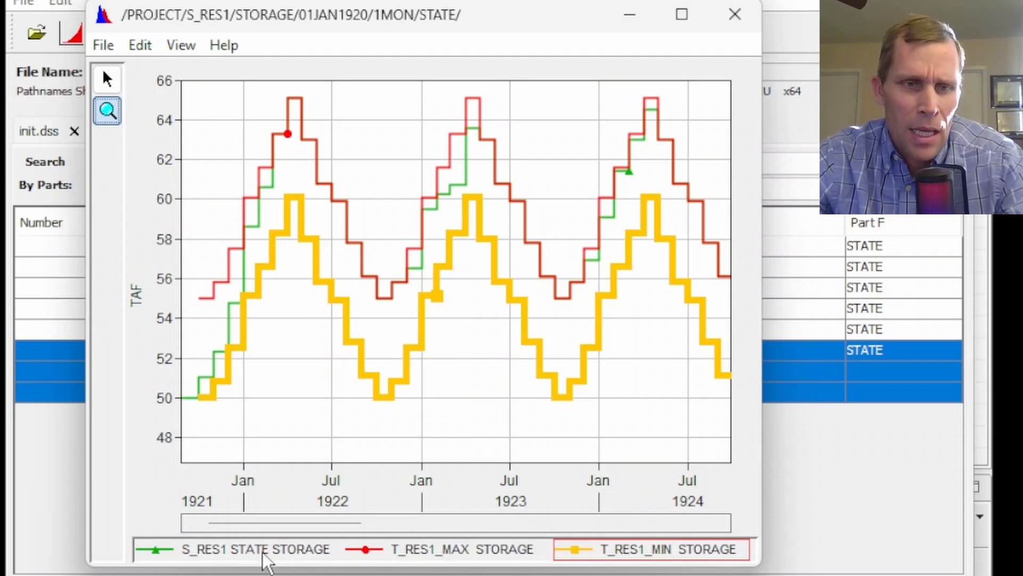
{"action": "left_click", "coordinate": [403, 554]}
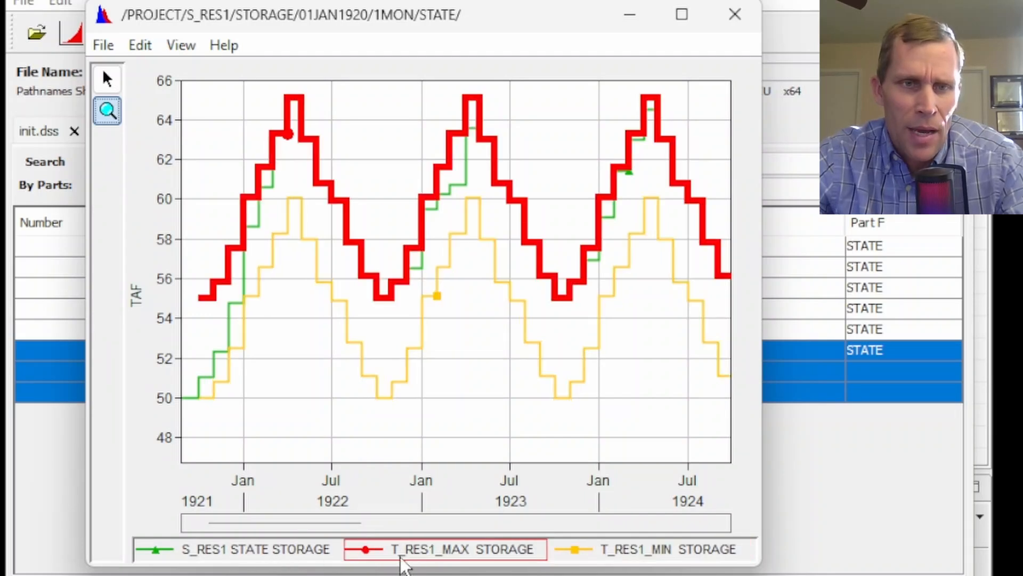
{"action": "left_click", "coordinate": [255, 551]}
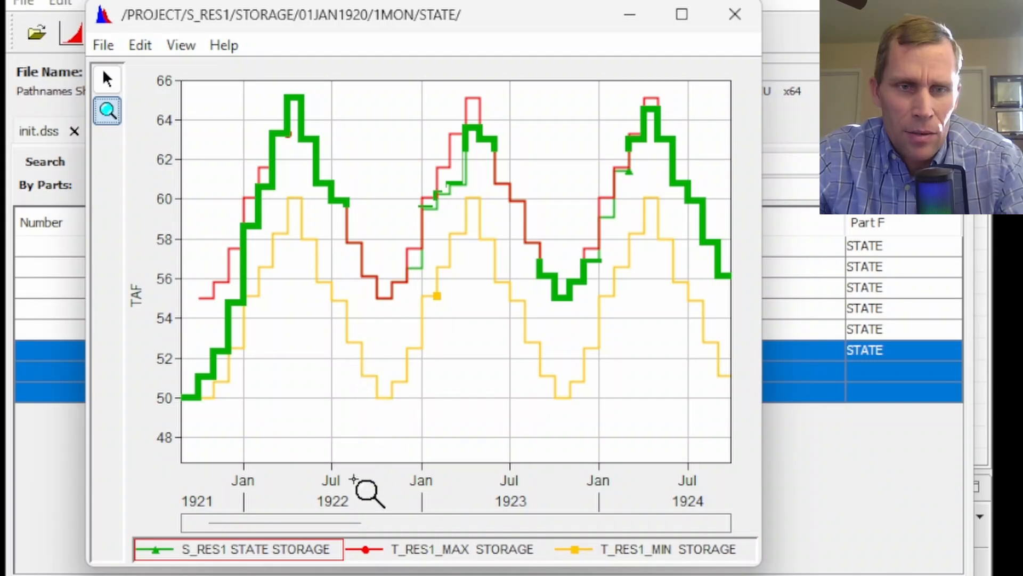
Scroll the zoomed plot to 1923–1926 and highlight the S_RES1 storage curve against the targets
{"action": "left_click_drag", "start_coordinate": [313, 526], "coordinate": [417, 528]}
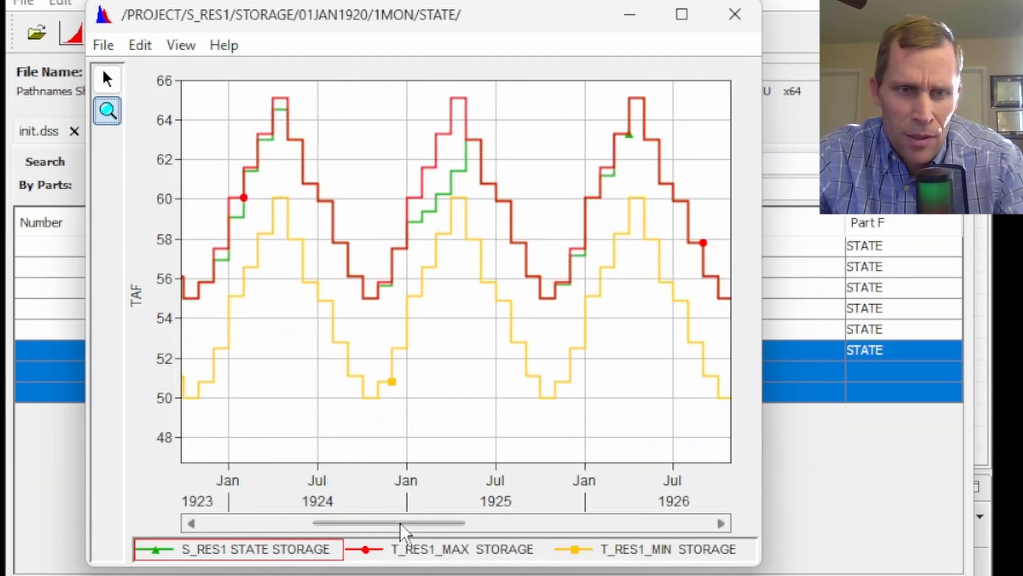
{"action": "left_click", "coordinate": [207, 553]}
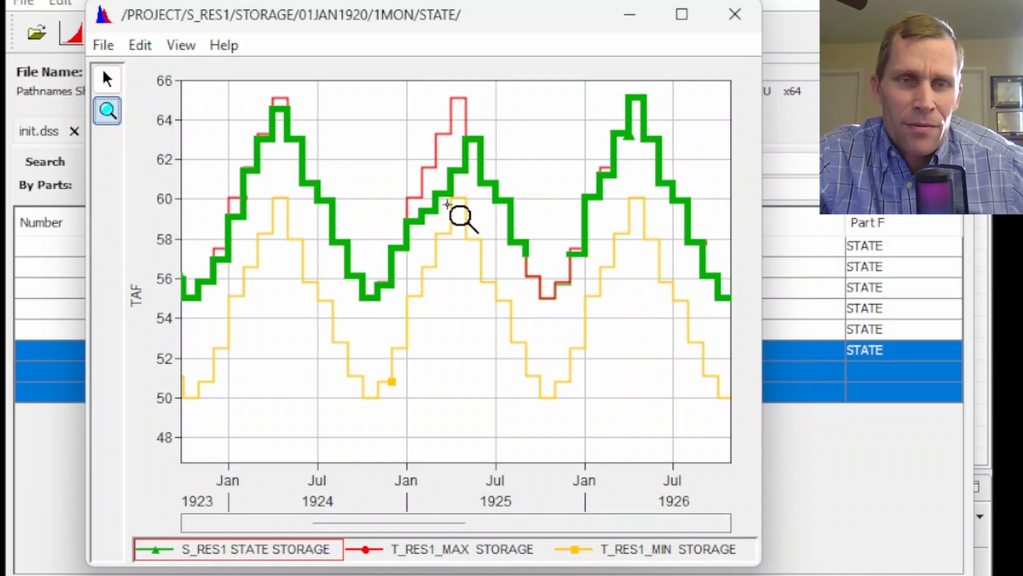
{"action": "mouse_move", "coordinate": [437, 251]}
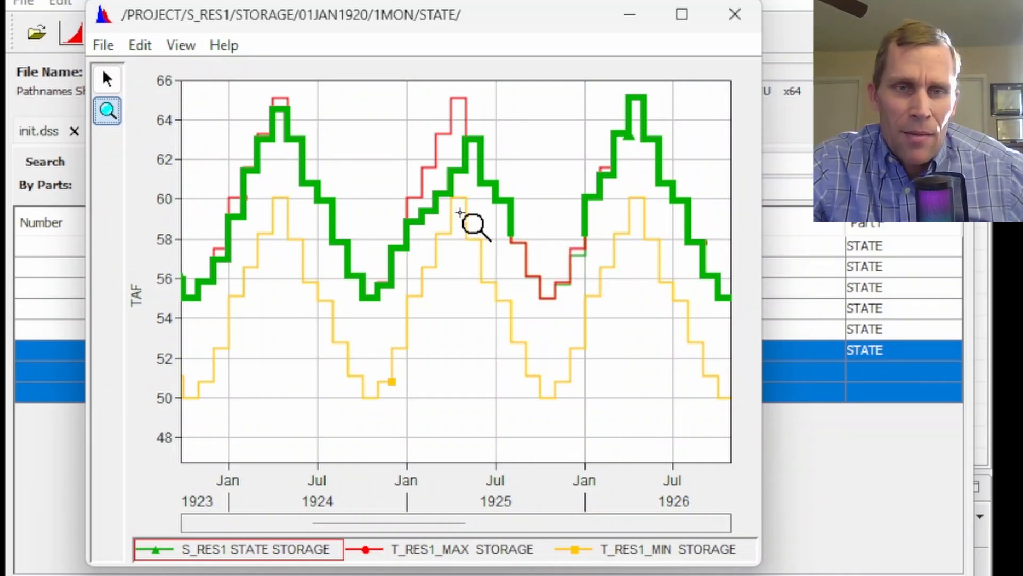
{"action": "mouse_move", "coordinate": [463, 212]}
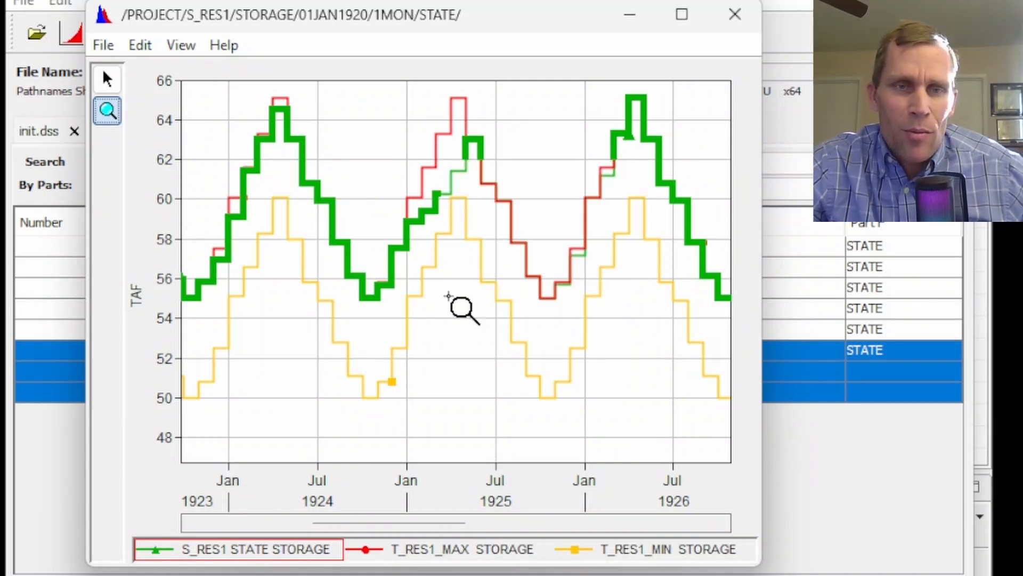